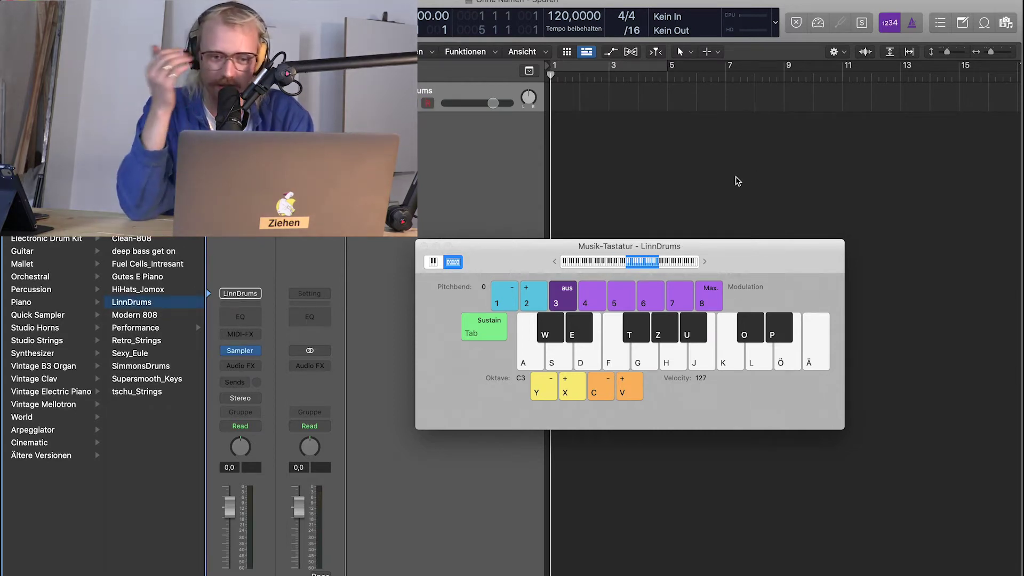
Audition the LinnDrums kit with the on-screen music keyboard and lower the keyboard's octave to C1.
key("a")
key("a")
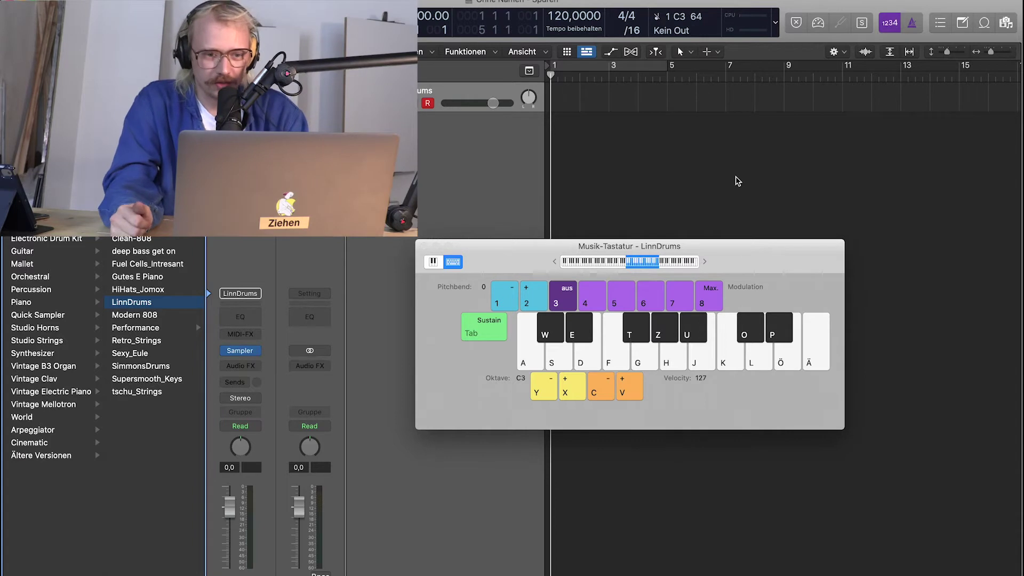
key("a")
key("a")
key("y")
key("a")
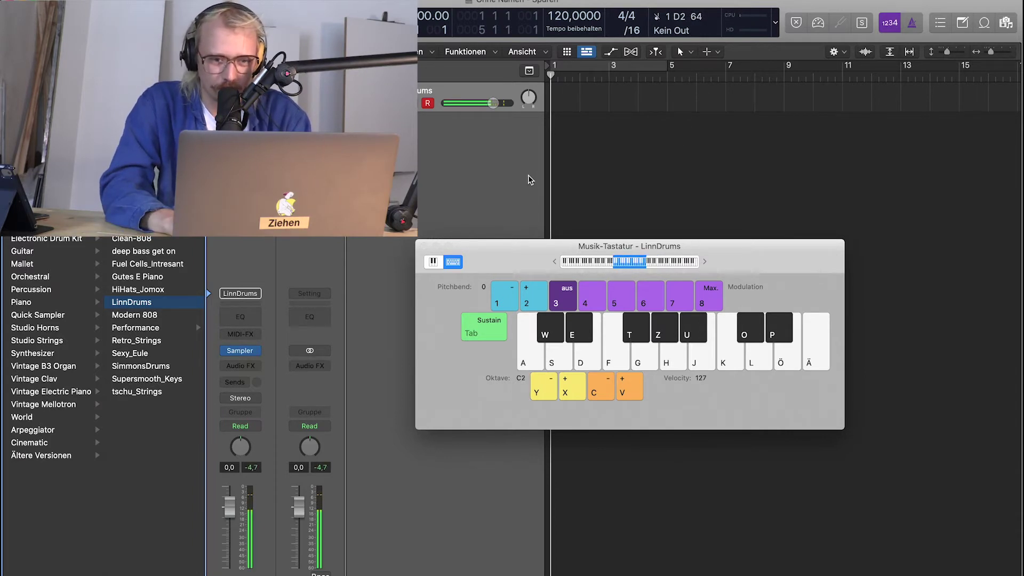
key("y")
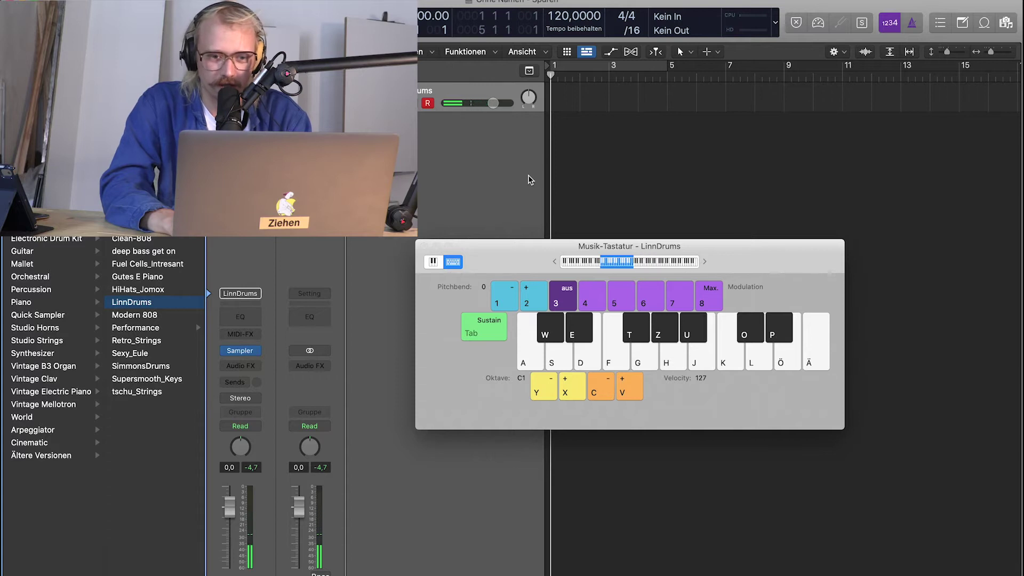
Audition the LinnDrums sounds from C1 to E1 and set the project tempo to 136.
key("a")
key("a")
key("w")
key("s")
key("e")
key("d")
key("d")
key("e")
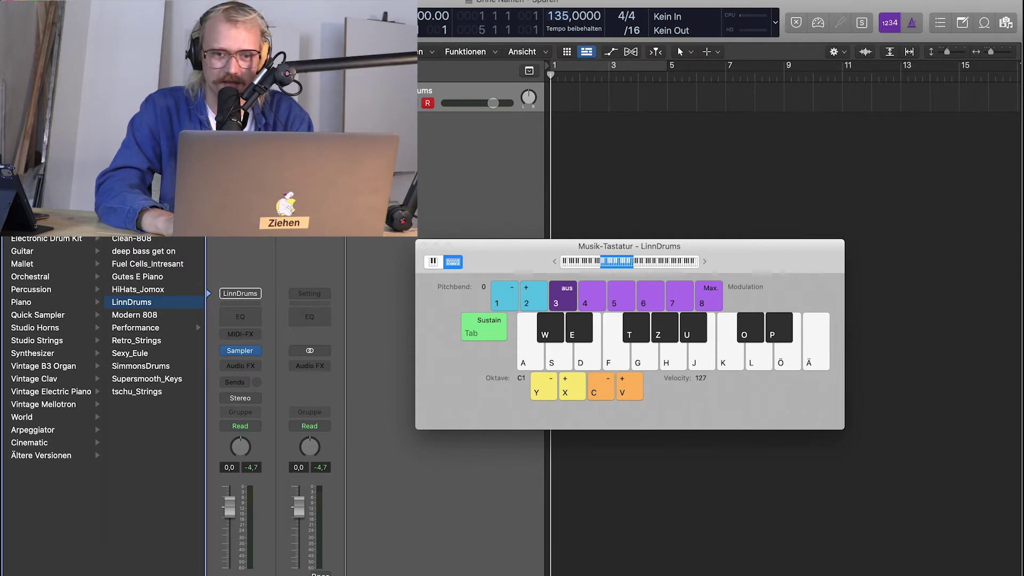
left_click(440, 177)
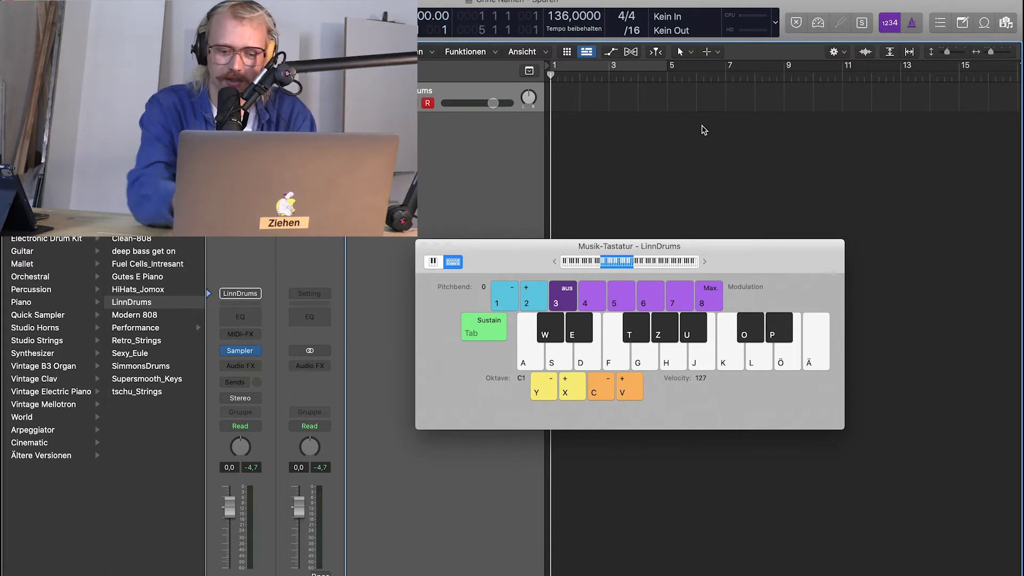
key("r")
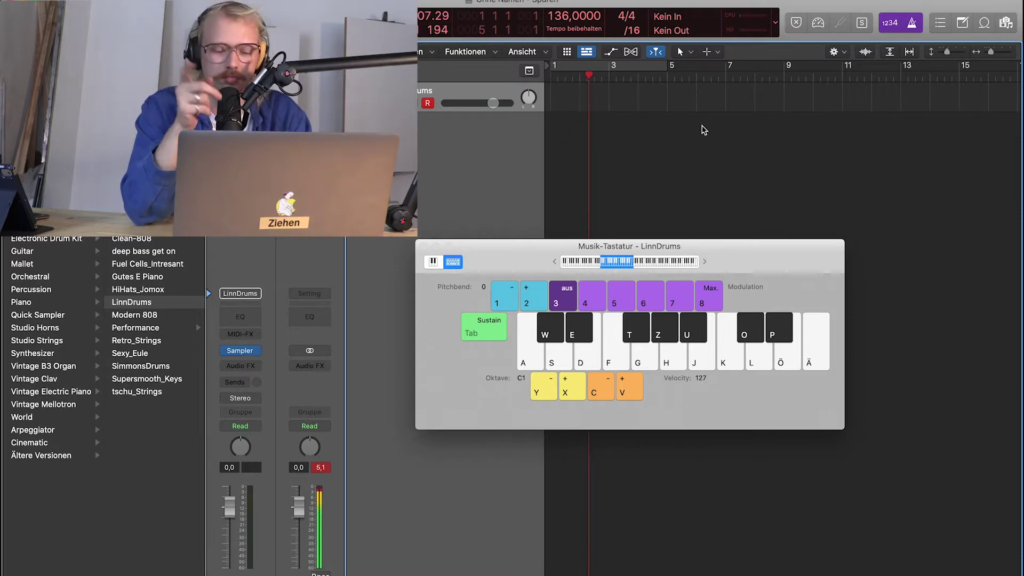
key("w")
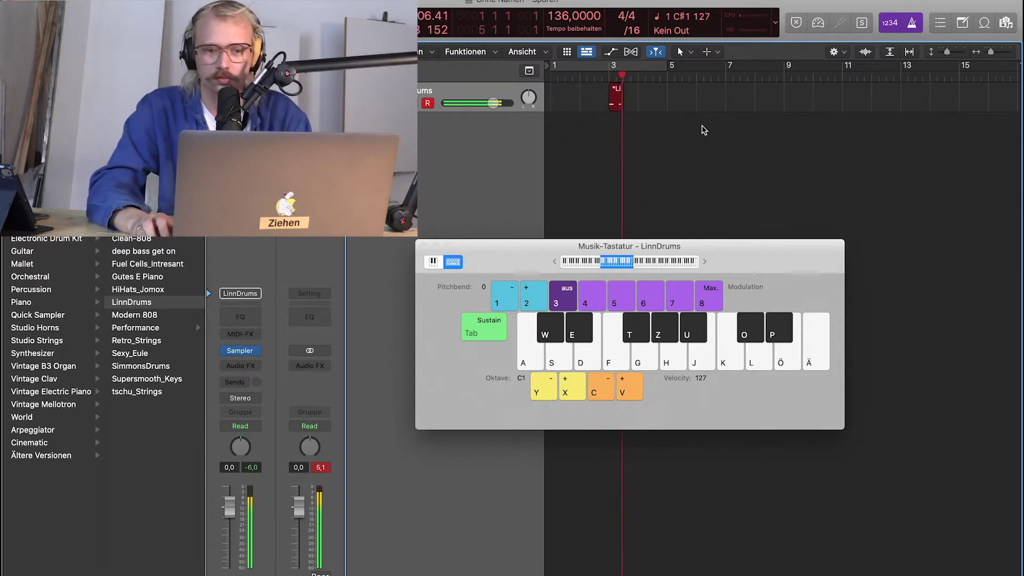
key("w")
key("d")
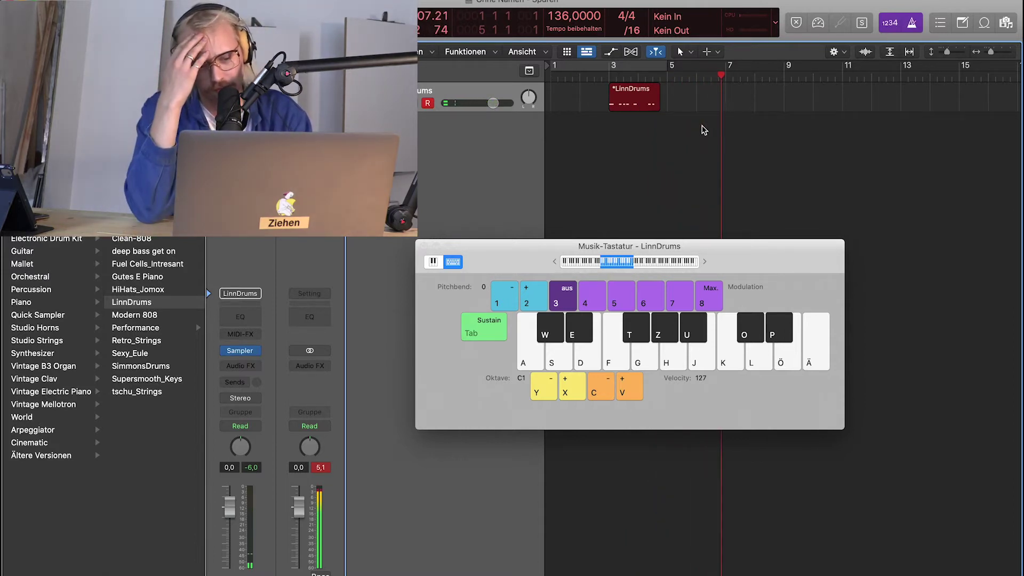
key("w")
key("d")
key("w")
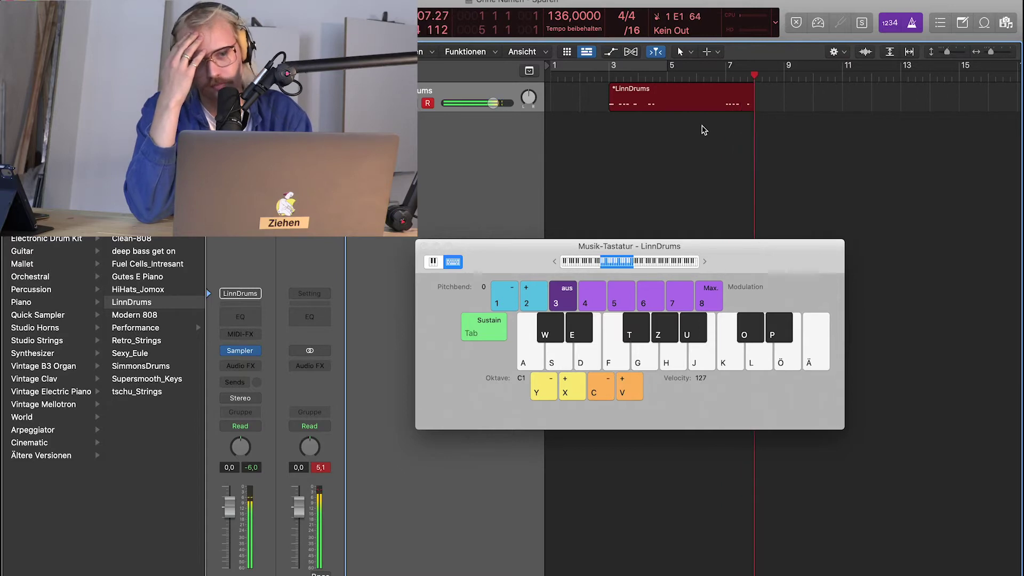
key("d")
key("w")
key("d")
key("w")
key("w")
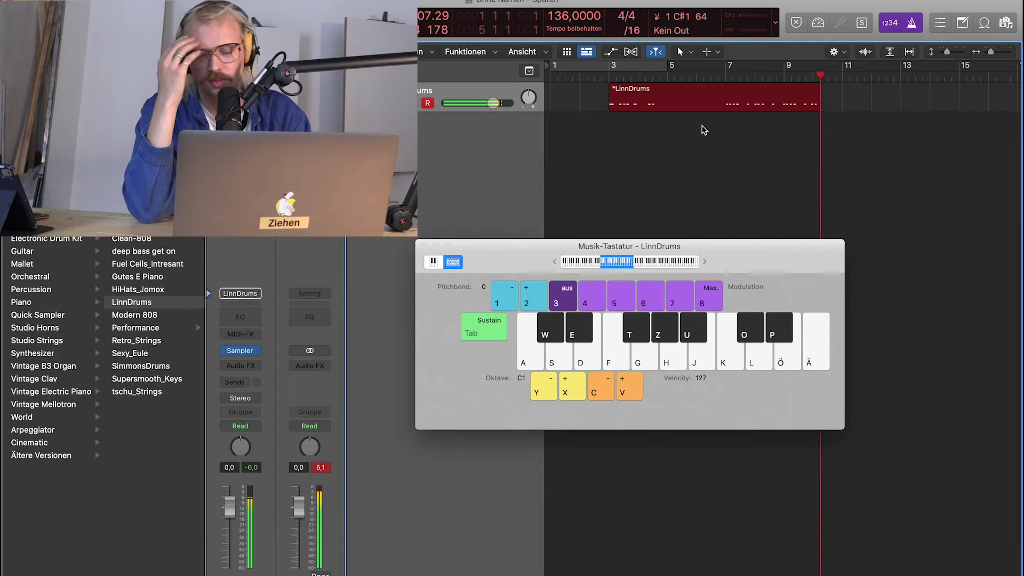
key("space")
key("BackSpace")
key("Return")
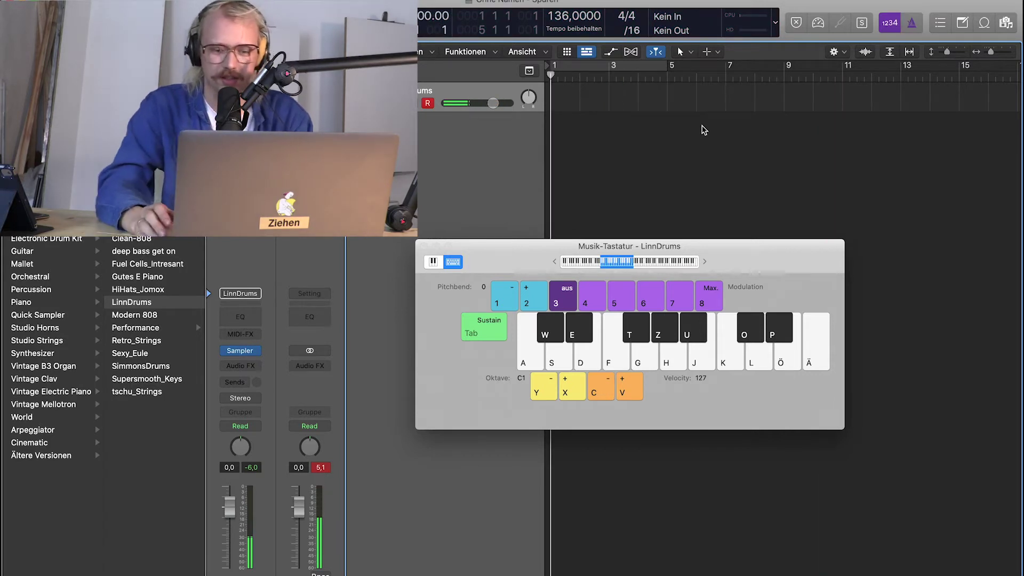
Record a drum pattern alternating C#1 and E1 on the LinnDrums track from bar 1 to bar 9.
key("r")
key("w")
key("d")
key("w")
key("w")
key("w")
key("w")
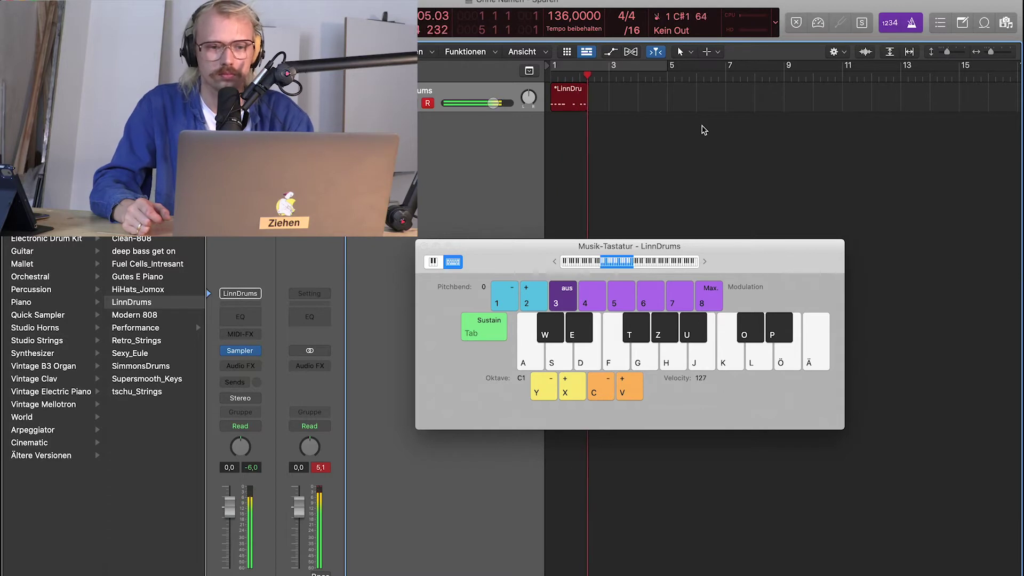
key("d")
key("w")
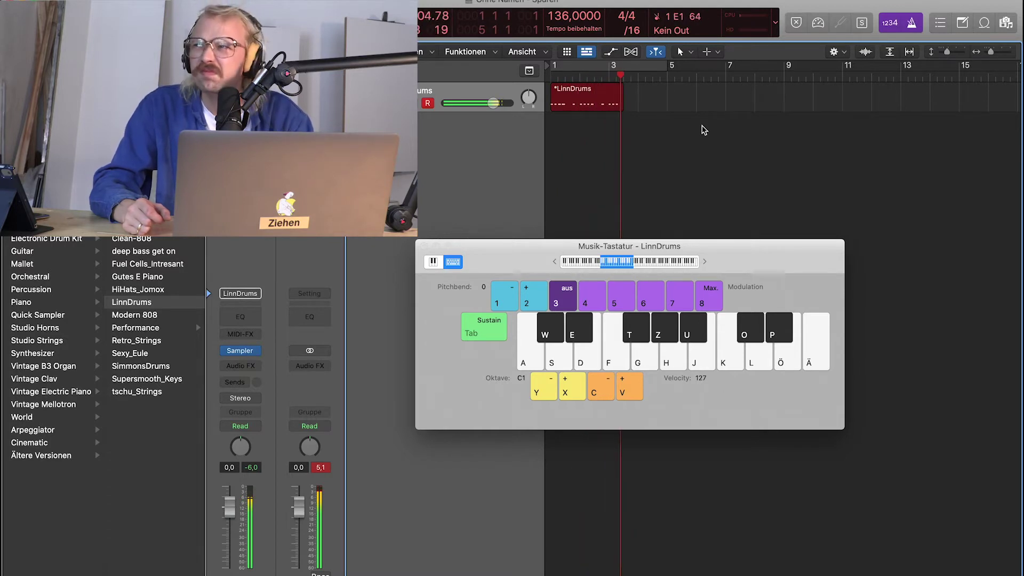
key("d")
key("d")
key("w")
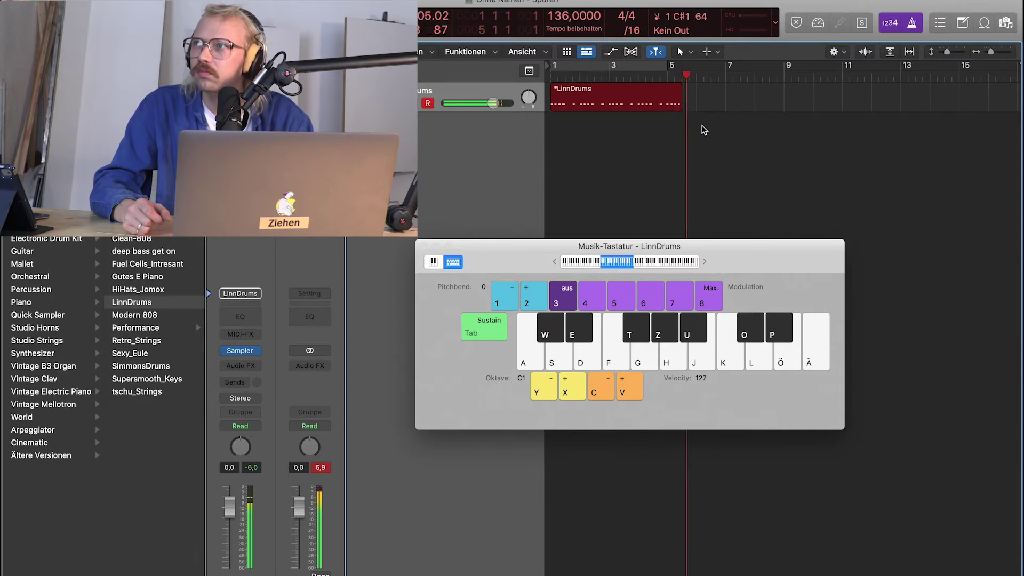
key("d")
key("w")
key("d")
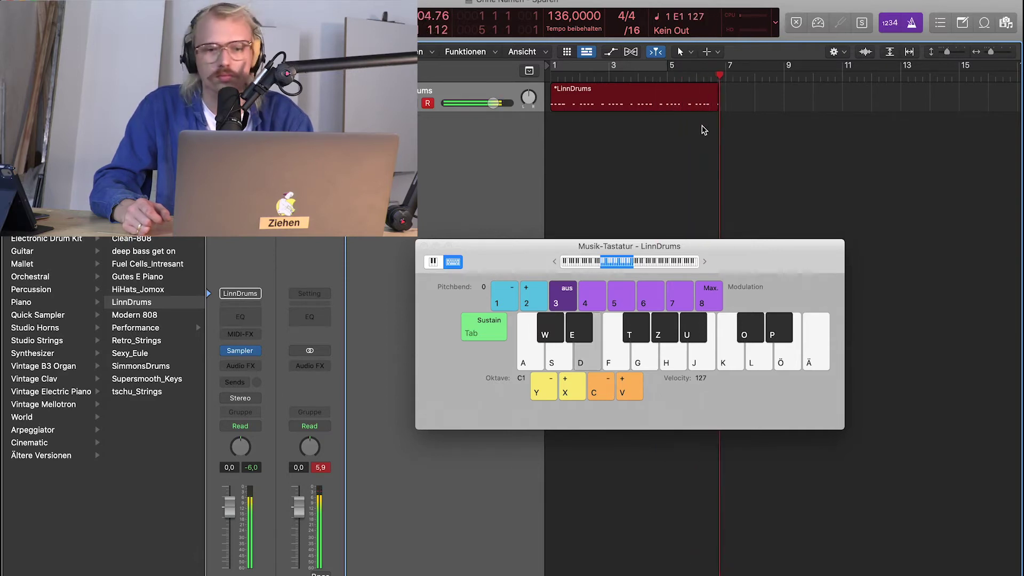
key("d")
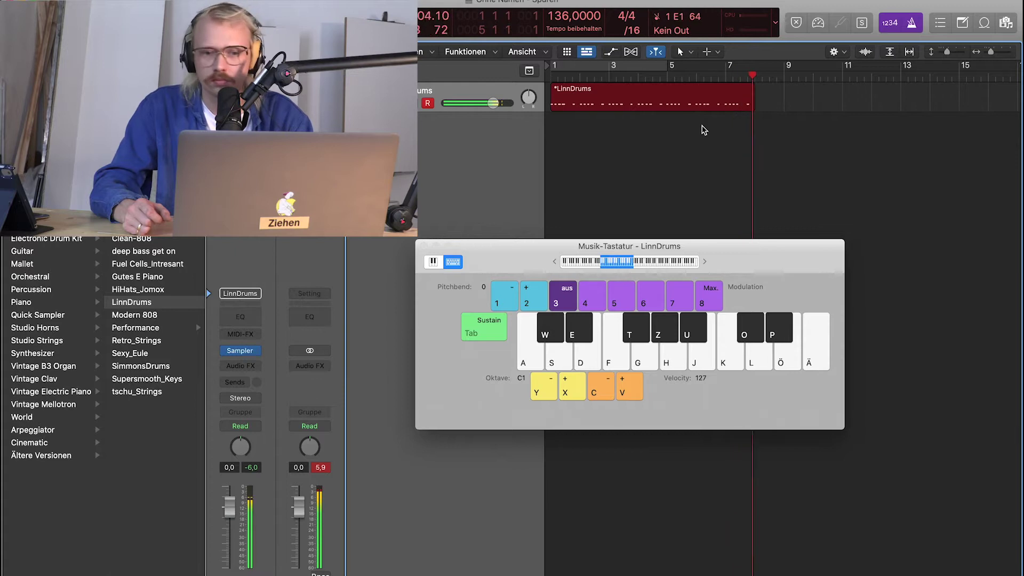
key("d")
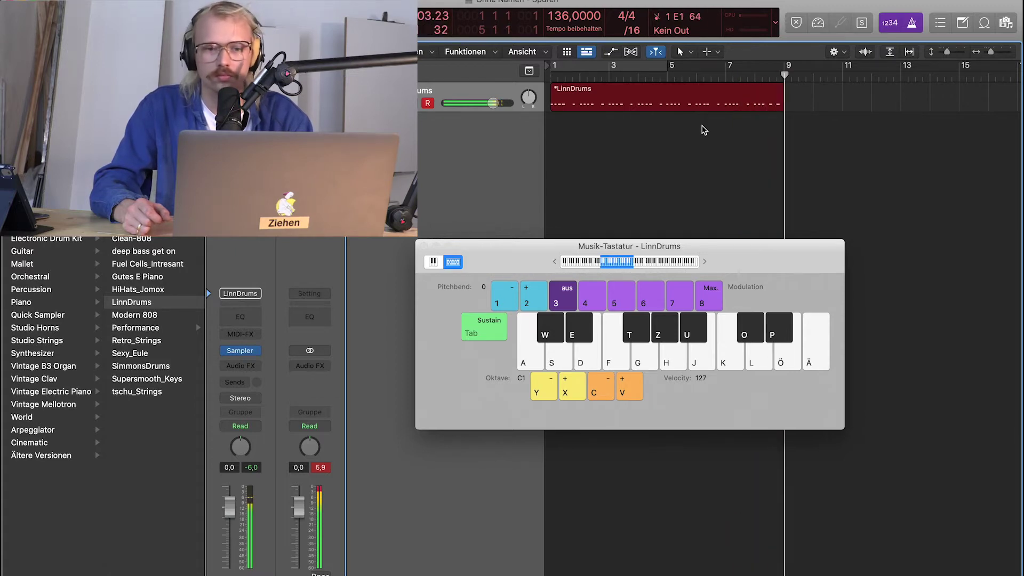
key("space")
Quantize all notes of the LinnDrums region to 1/16 notes and loop playback over bars 1 to 9.
double_click(690, 105)
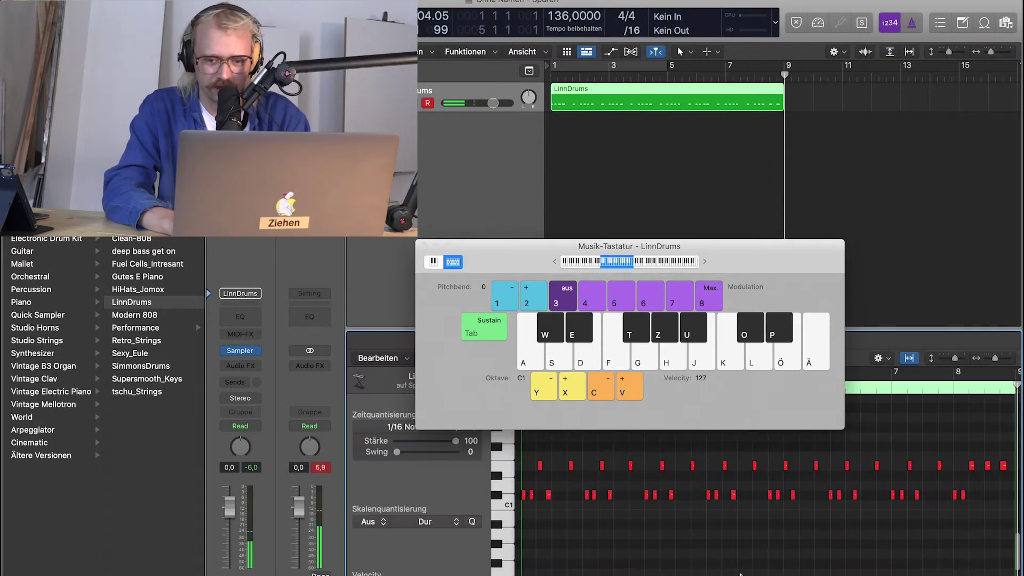
key("q")
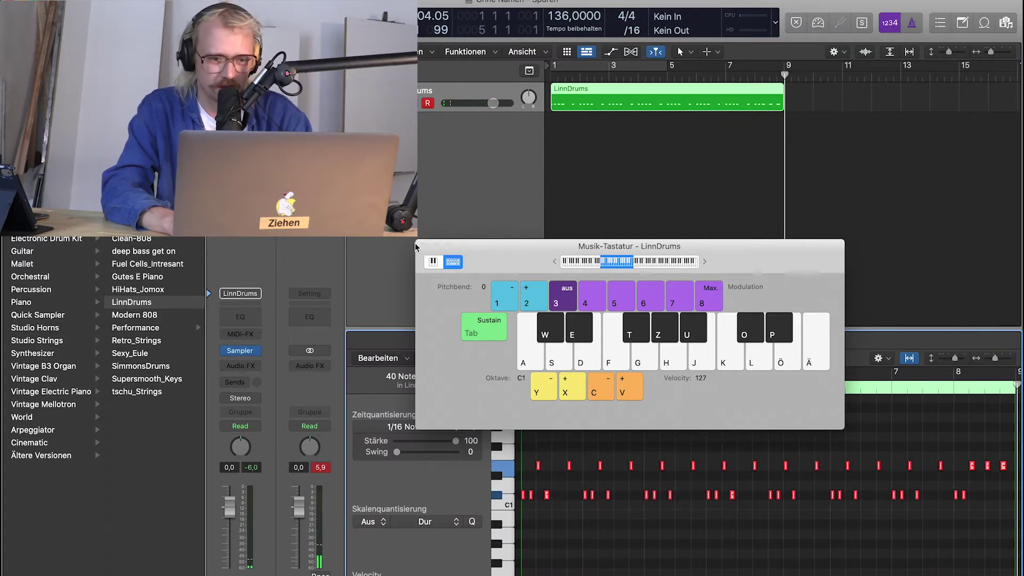
key("space")
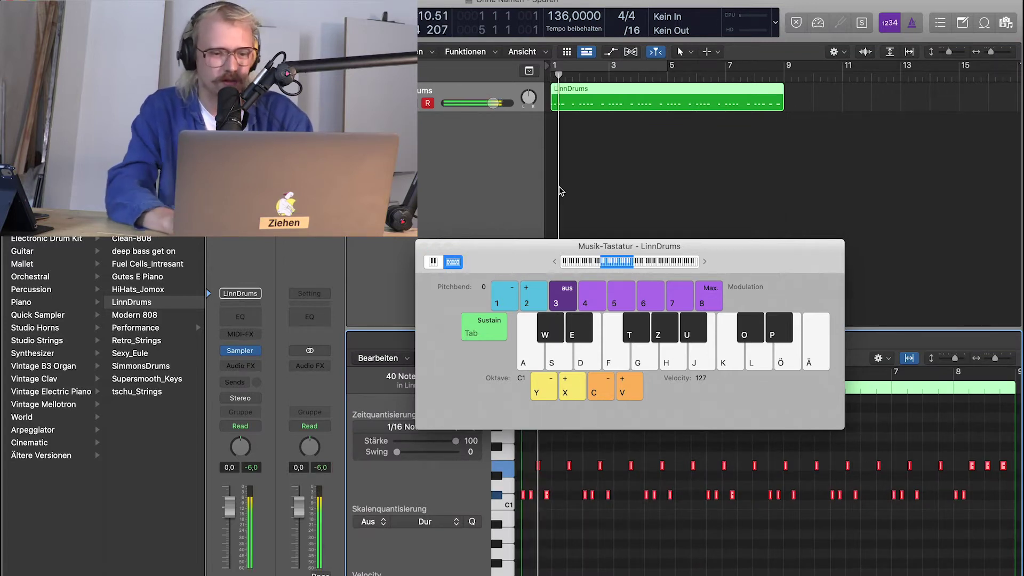
left_click(630, 65)
left_click_drag(667, 65, 783, 84)
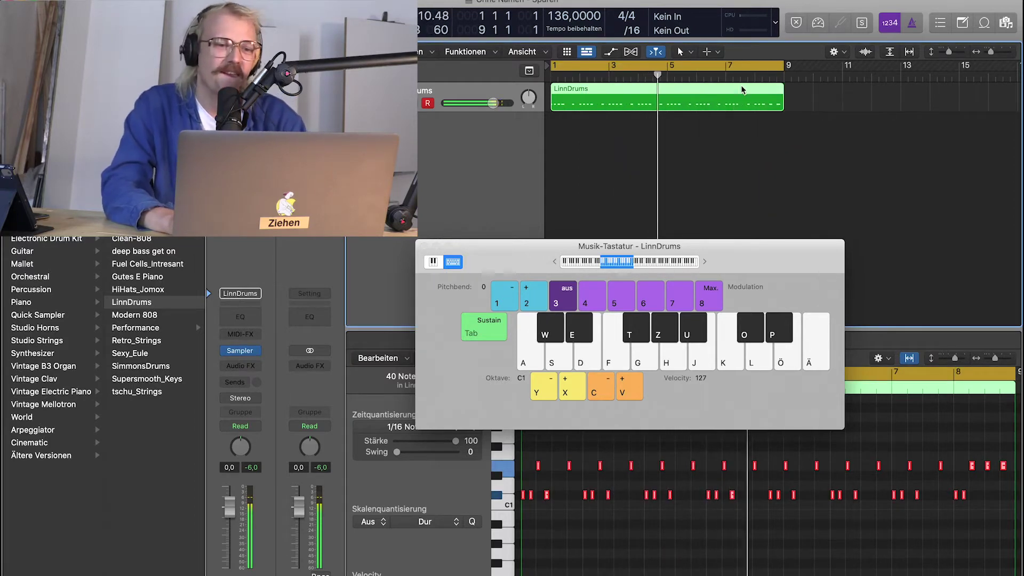
Duplicate the drum track with the HiHats_Jomox patch and raise the music keyboard's octave to C2.
key("super+d")
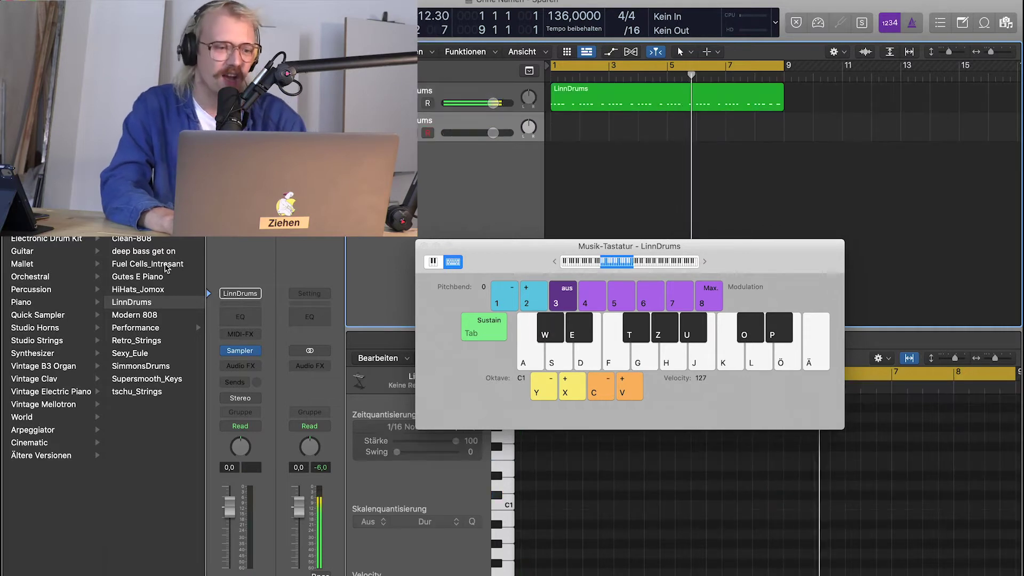
left_click(145, 290)
key("d")
key("x")
key("d")
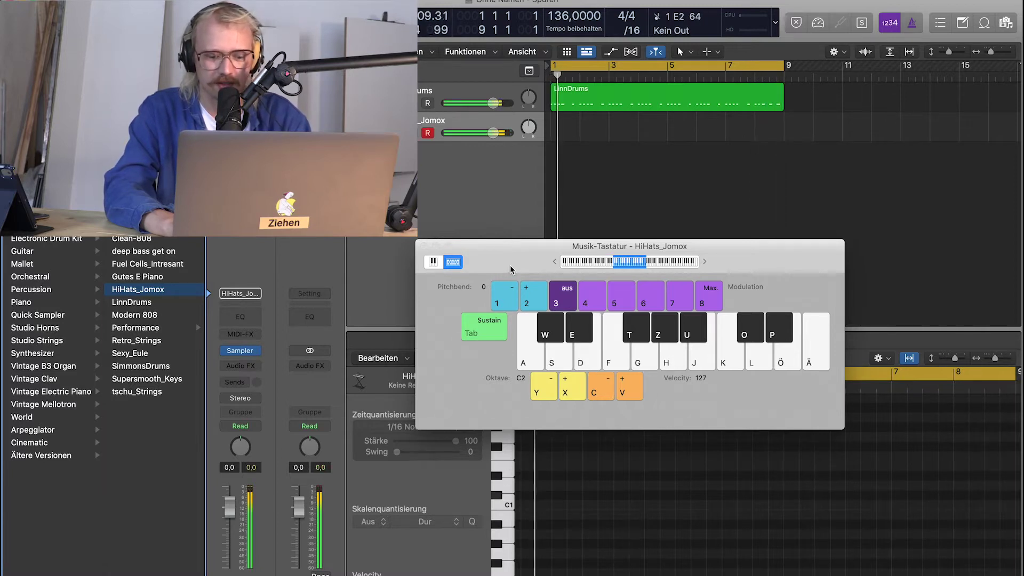
Audition the HiHats_Jomox sounds against the drum loop and lower the hi-hat track's volume to -7.6 dB.
key("a")
key("f")
left_click_drag(493, 133, 450, 136)
key("f")
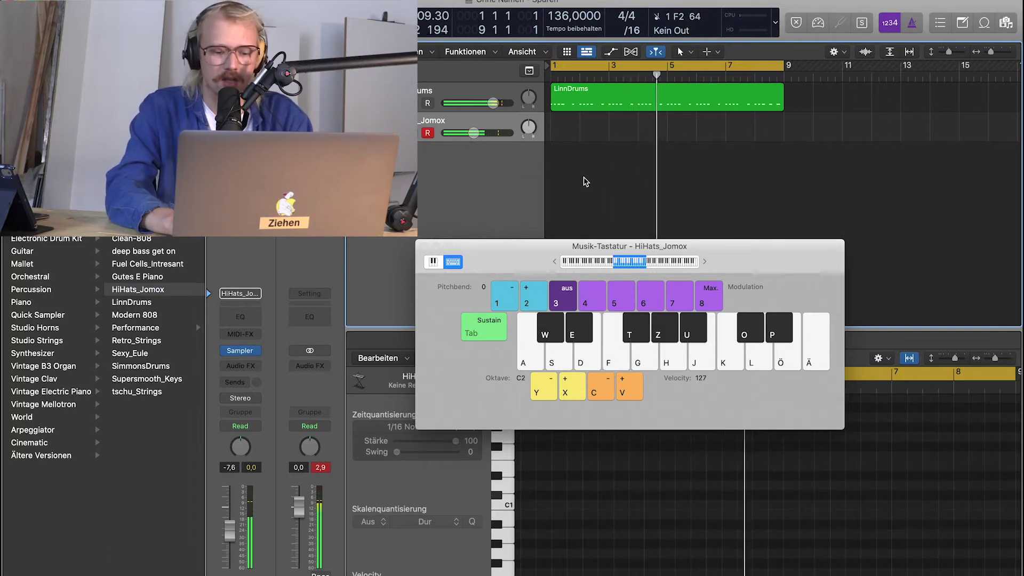
key("f")
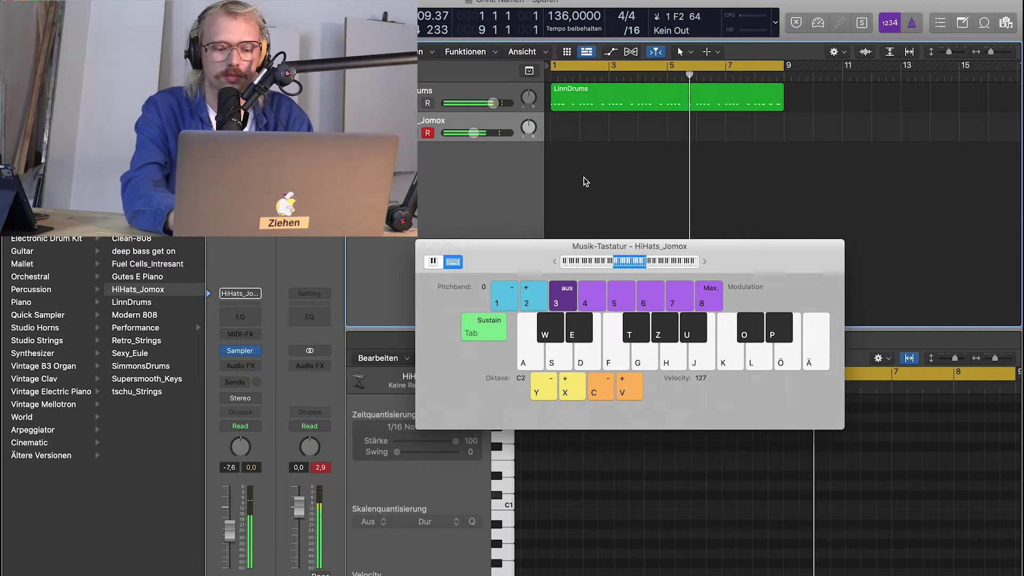
Record a hi-hat pattern alternating F#2 and F2 on the HiHats_Jomox track up to bar 9 and play it back.
key("Return")
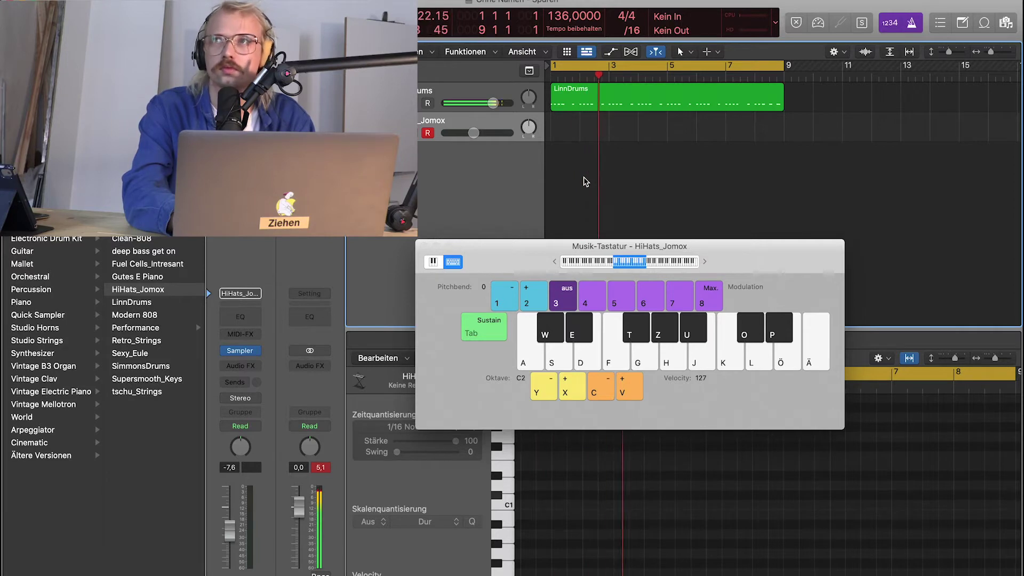
key("r")
key("t")
key("f")
key("t")
key("f")
key("t")
key("f")
key("t")
key("f")
key("t")
key("f")
key("t")
key("f")
key("t")
key("f")
key("t")
key("f")
key("t")
key("f")
key("t")
key("f")
key("t")
key("f")
key("t")
key("f")
key("t")
key("f")
key("t")
key("f")
key("t")
key("f")
key("space")
key("space")
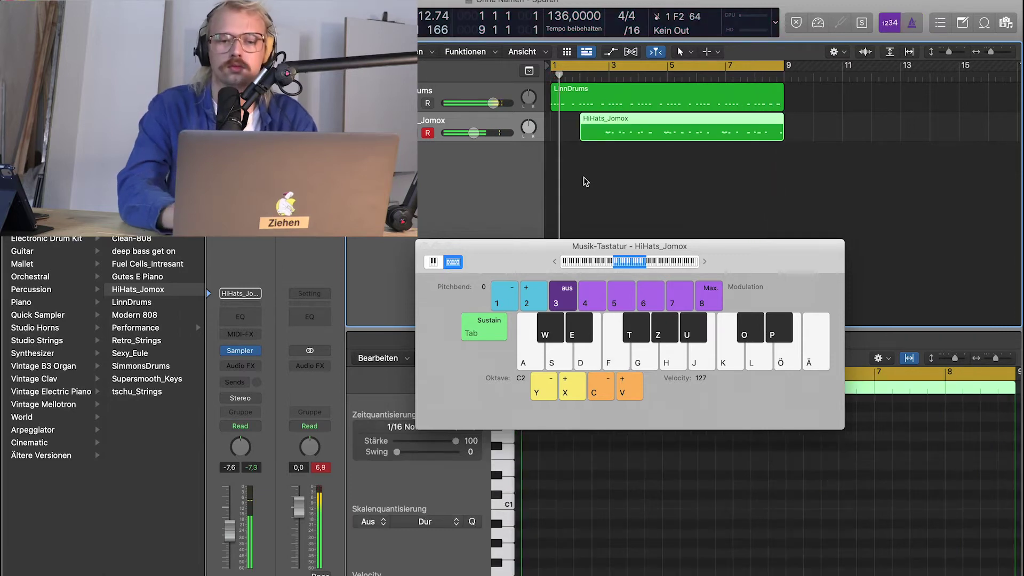
Open the HiHats_Jomox region in the piano roll and quantize all its notes to 1/16 notes.
double_click(652, 123)
double_click(652, 124)
left_click(652, 124)
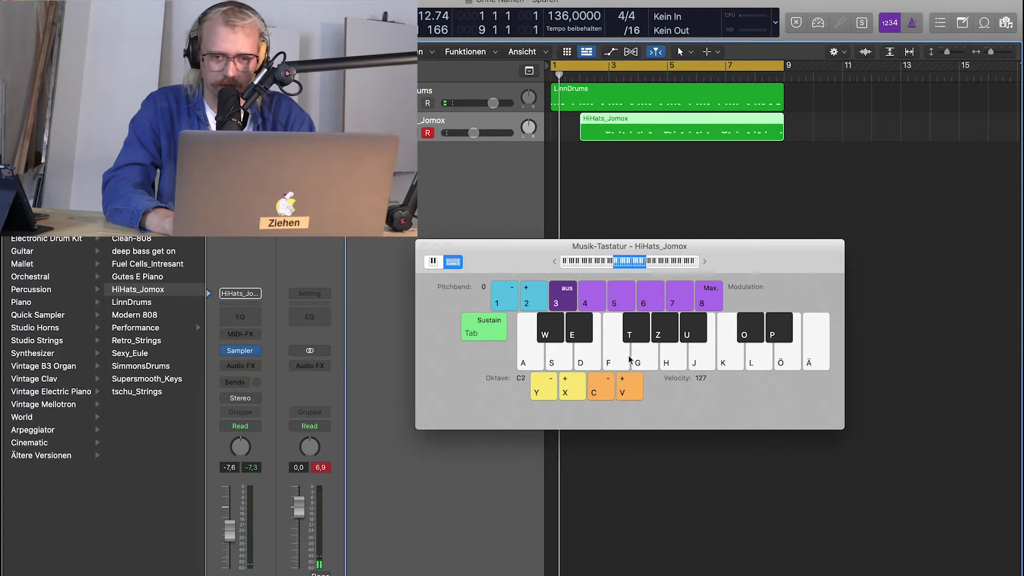
left_click(656, 453)
key("super+a")
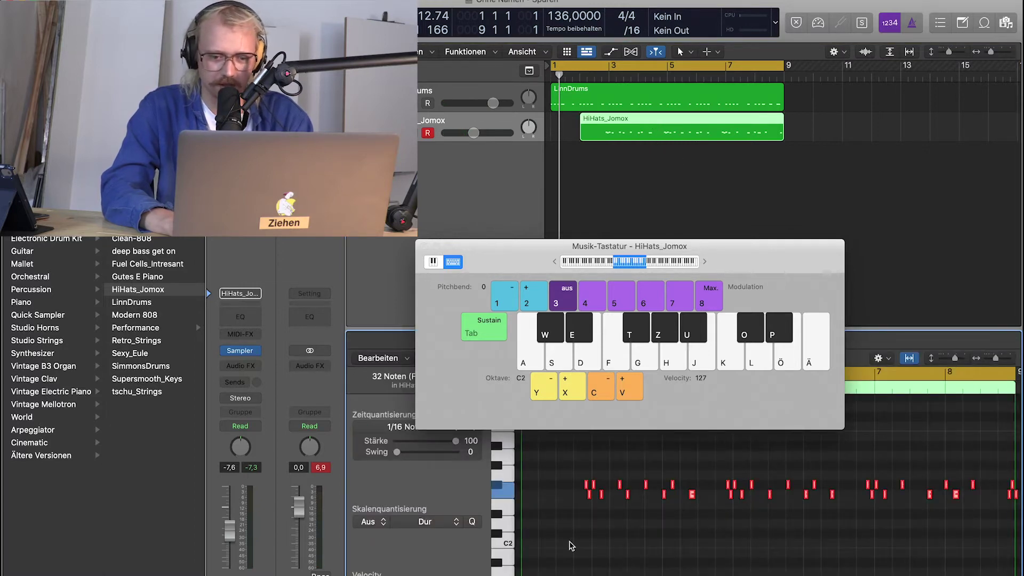
left_click_drag(531, 265, 488, 188)
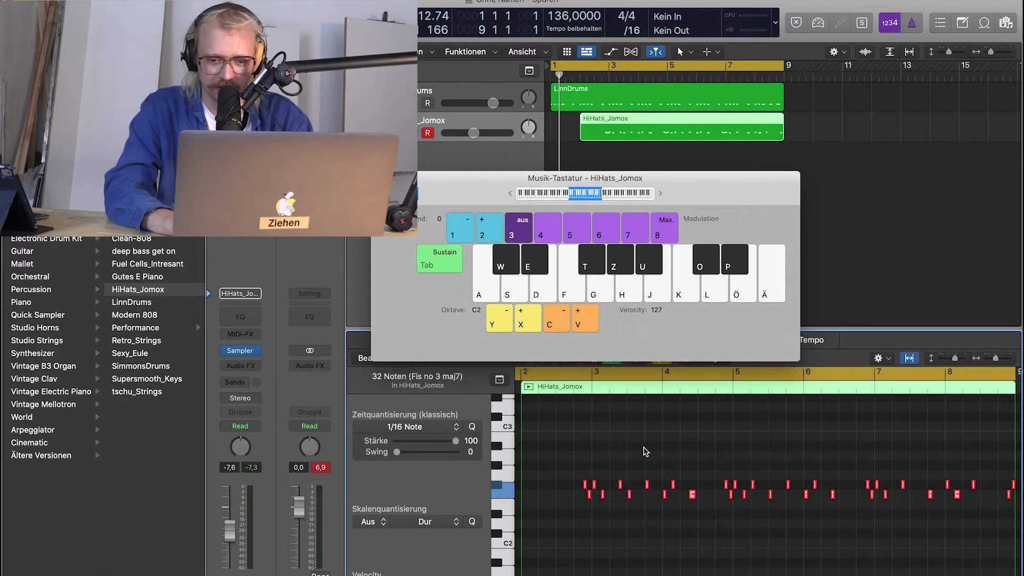
scroll(725, 487, "right", 5)
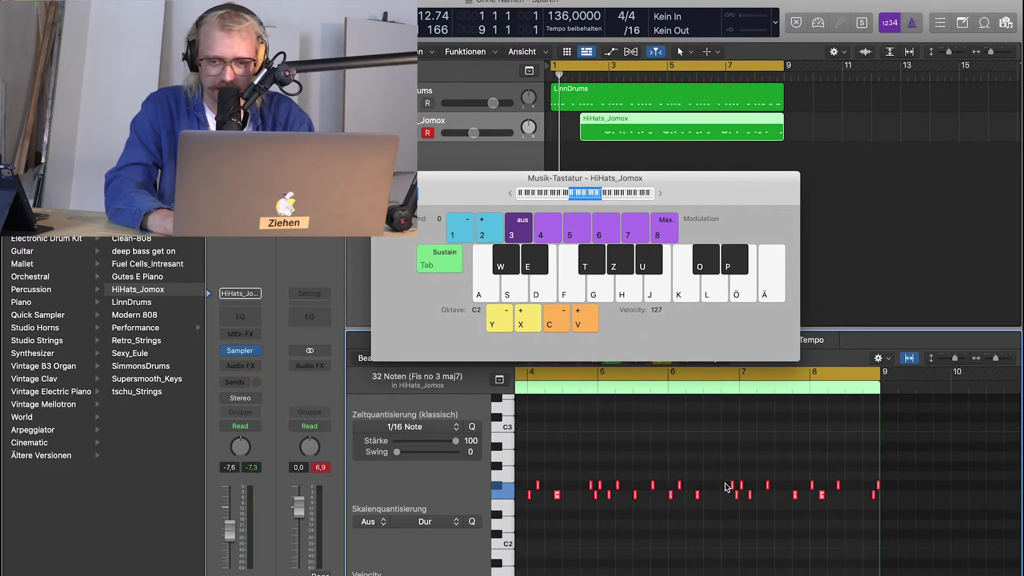
left_click_drag(698, 187, 711, 248)
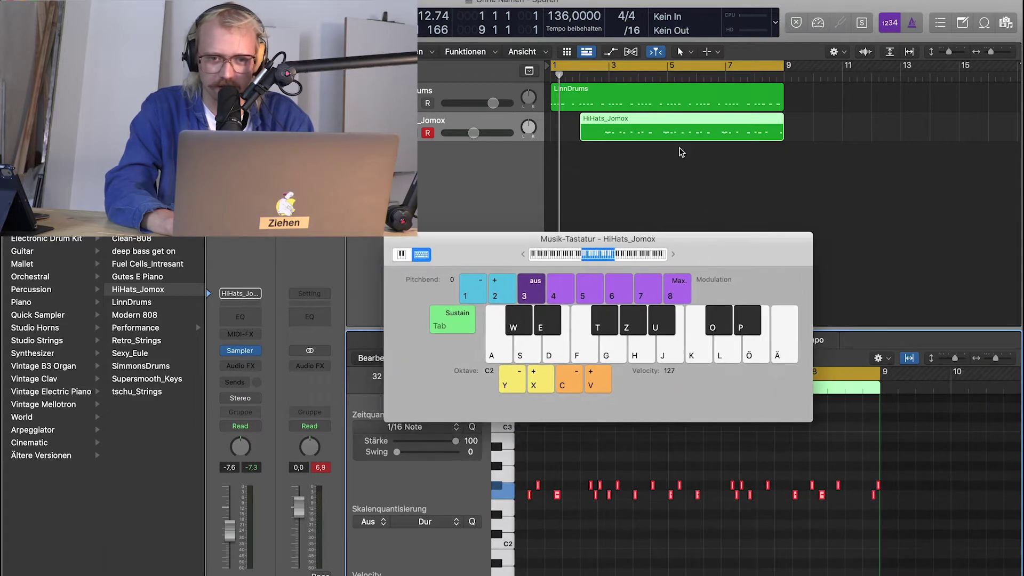
Split the HiHats_Jomox region at bar 5 and replace its first part with a copy of the second starting at bar 1.
left_click(668, 118)
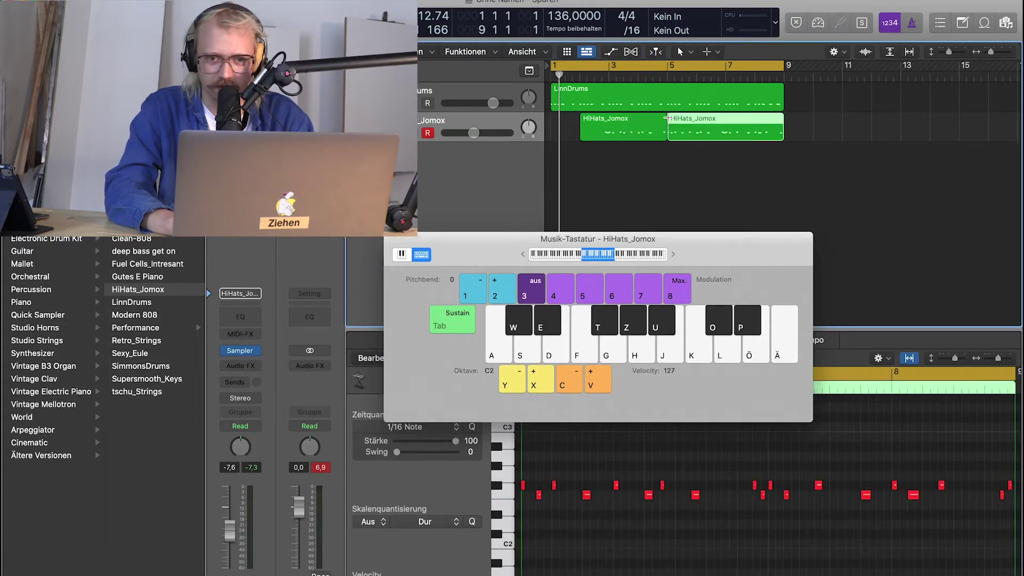
left_click_drag(606, 122, 863, 122)
left_click_drag(732, 120, 784, 121)
key("space")
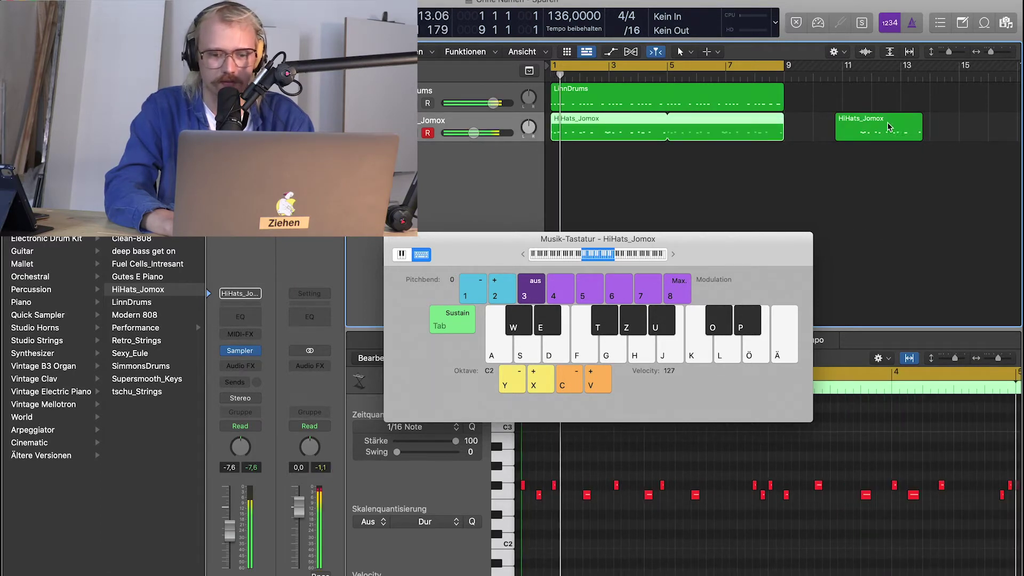
key("f")
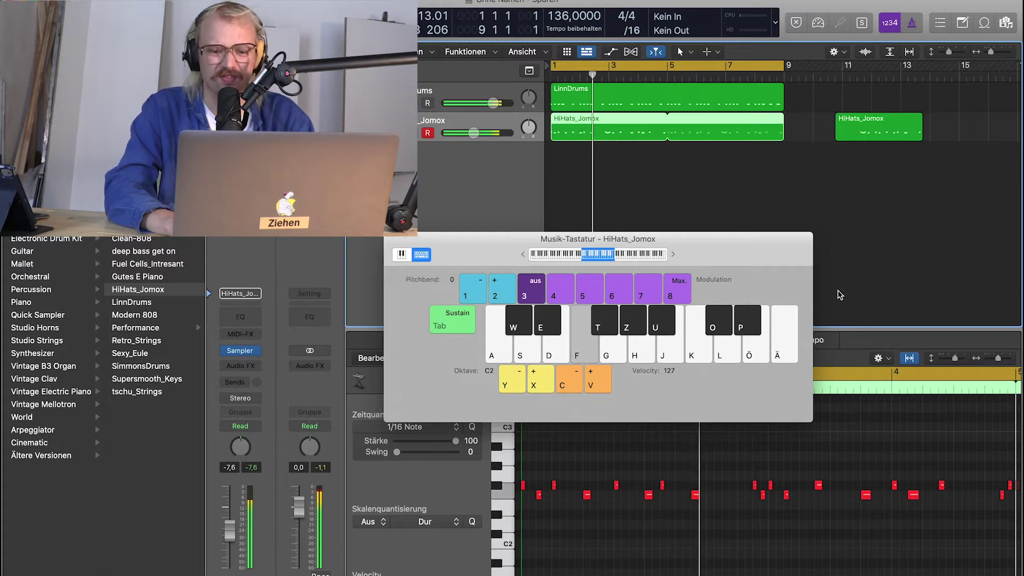
In the HiHats_Jomox track's Sampler, enable Filter 1, lower its cutoff, raise its resonance to 11.6%, and close the instrument.
key("f")
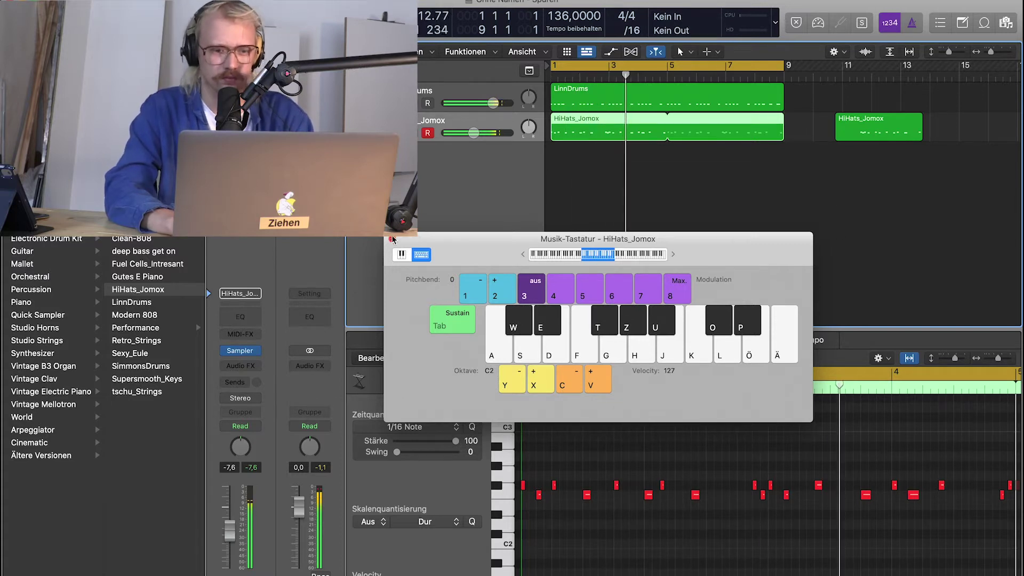
left_click(392, 239)
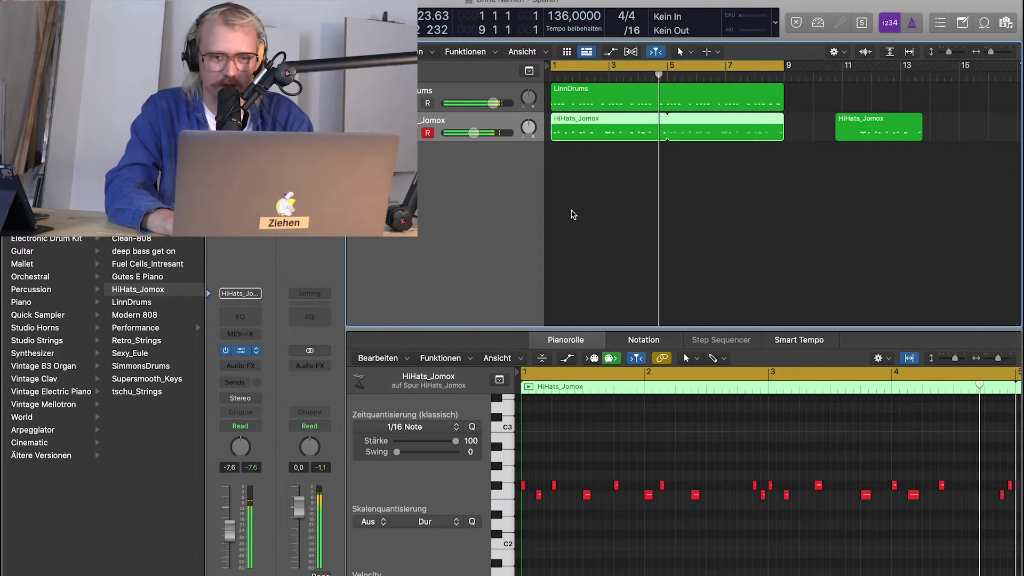
left_click(238, 354)
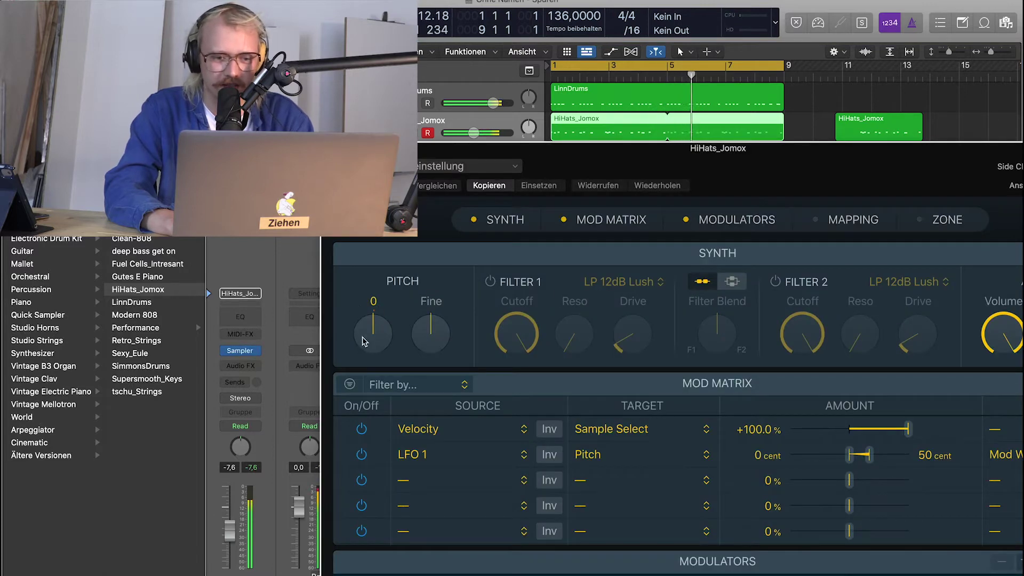
left_click_drag(374, 332, 374, 324)
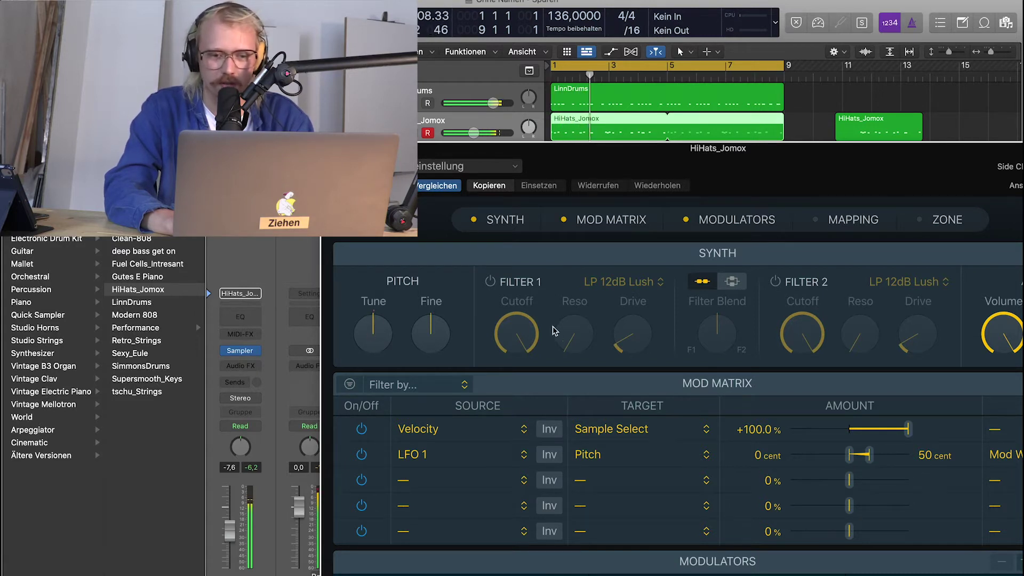
left_click(490, 282)
left_click_drag(516, 332, 532, 392)
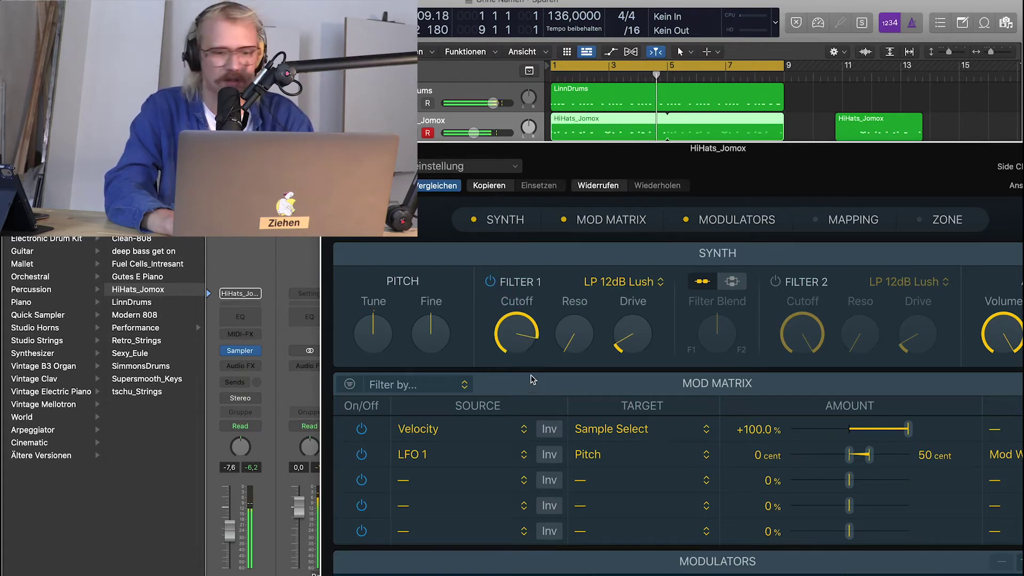
left_click_drag(572, 172, 558, 23)
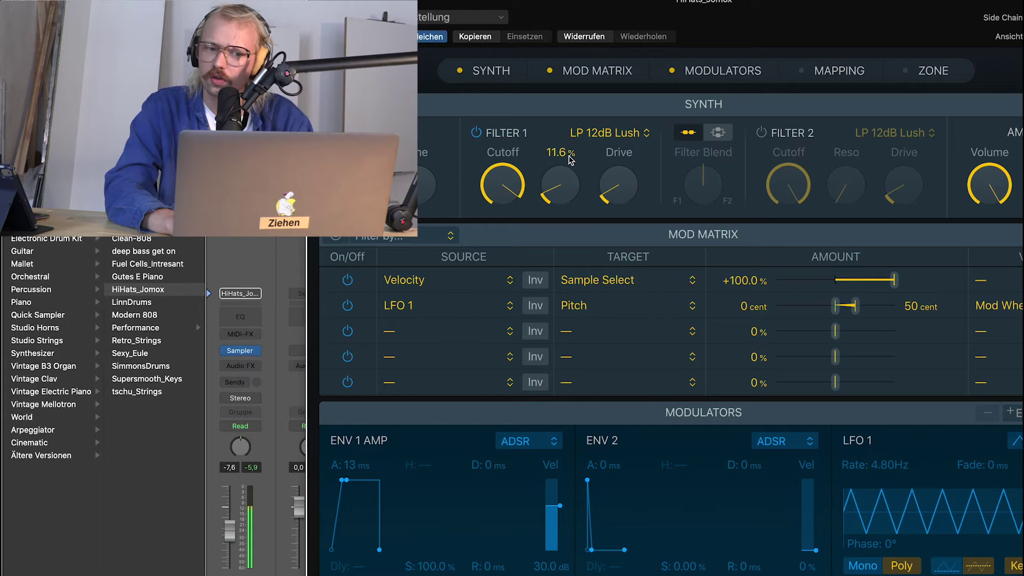
key("super+w")
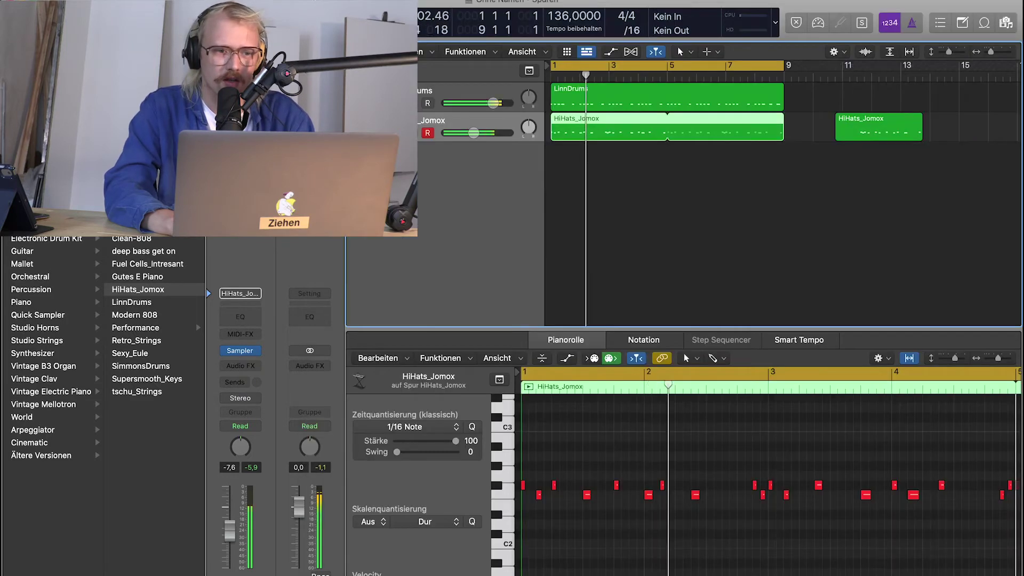
Create a duplicate of the HiHats_Jomox track with the same settings and bring up the music keyboard for it.
left_click(711, 195)
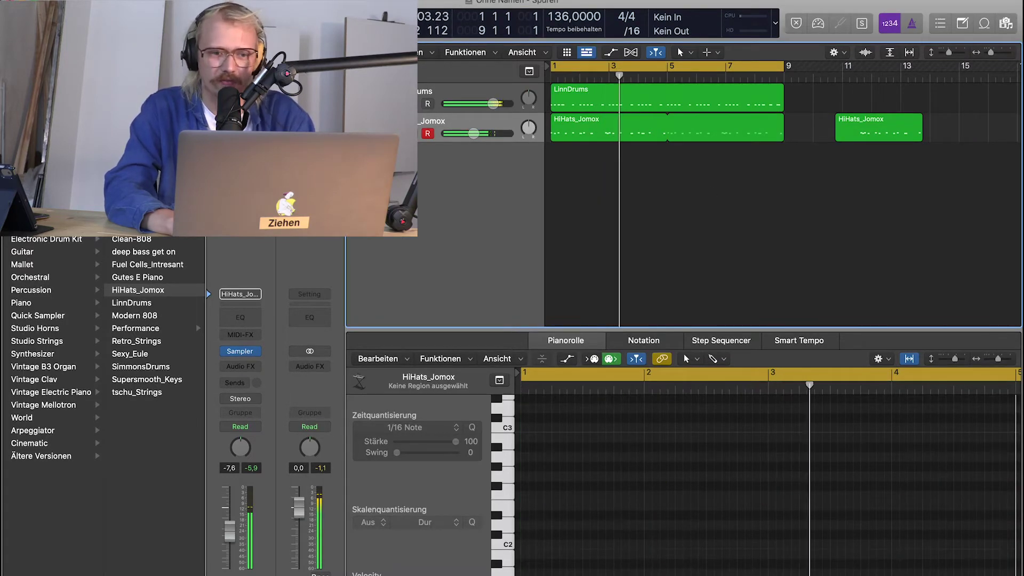
key("super+d")
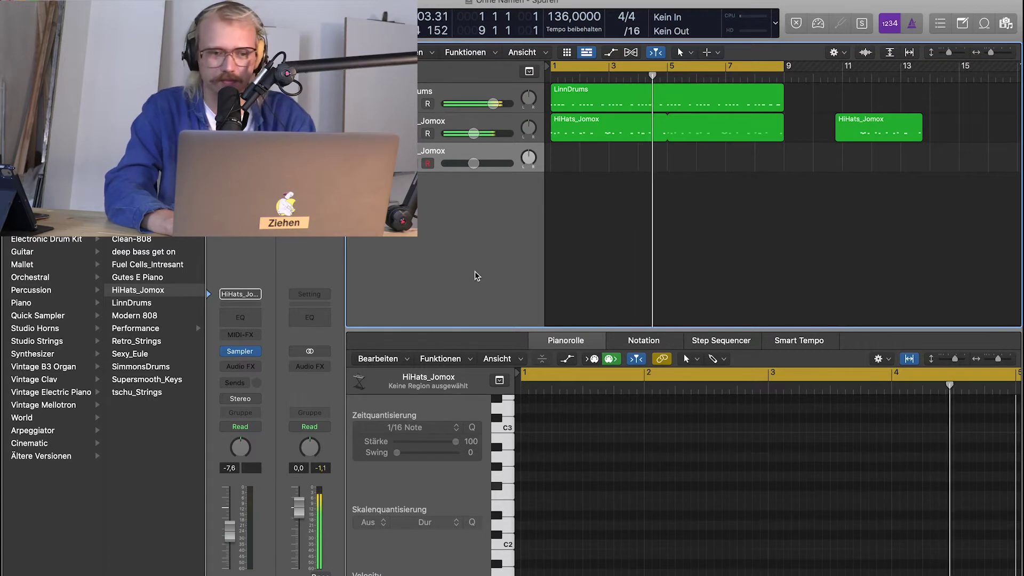
key("d")
key("d")
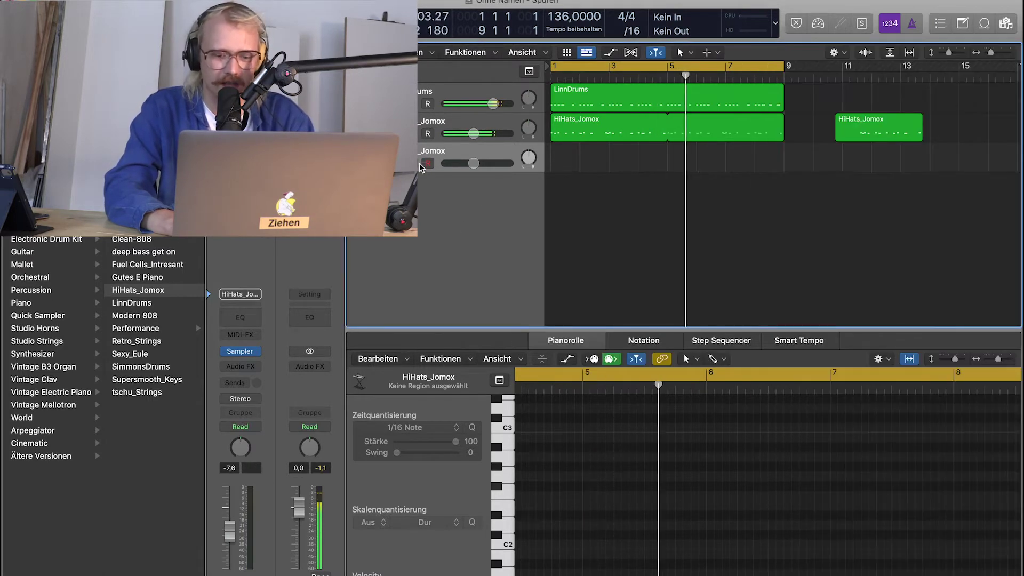
key("super+k")
Audition HiHats_Jomox sounds around F2 and G2 on the duplicated track against the running loop.
key("e")
key("e")
key("t")
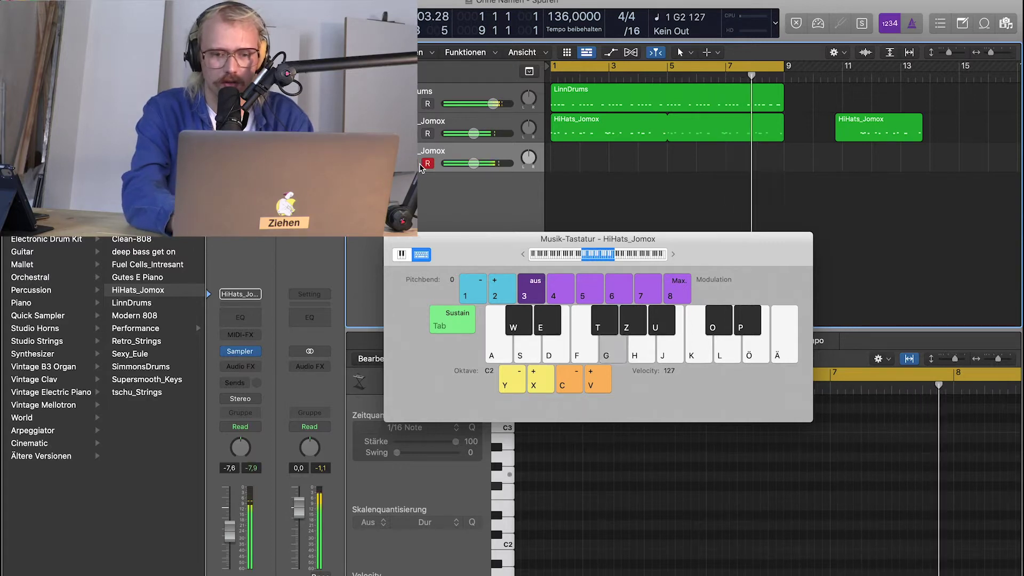
key("f")
key("t")
key("y")
key("f")
key("f")
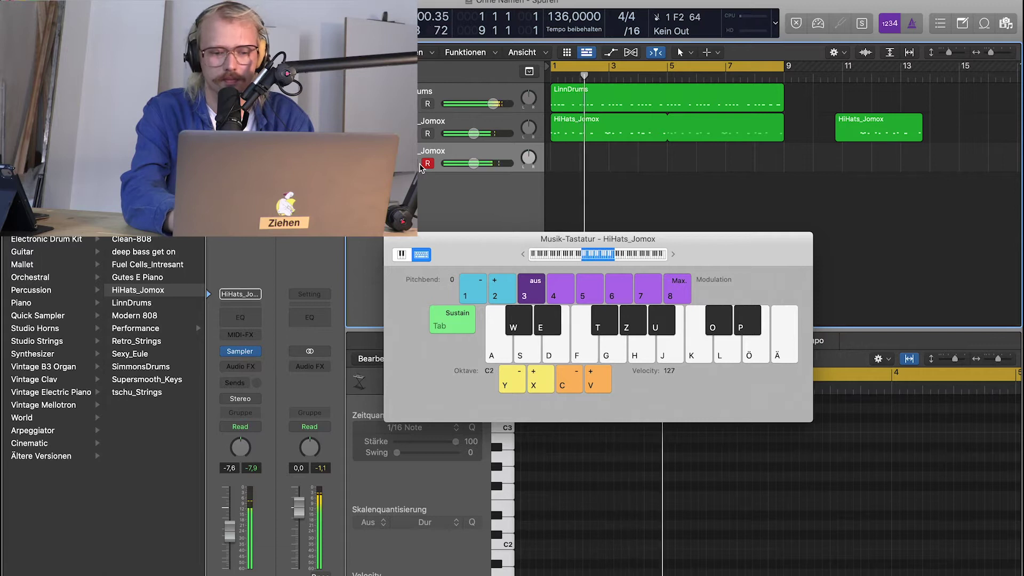
key("e")
key("d")
key("f")
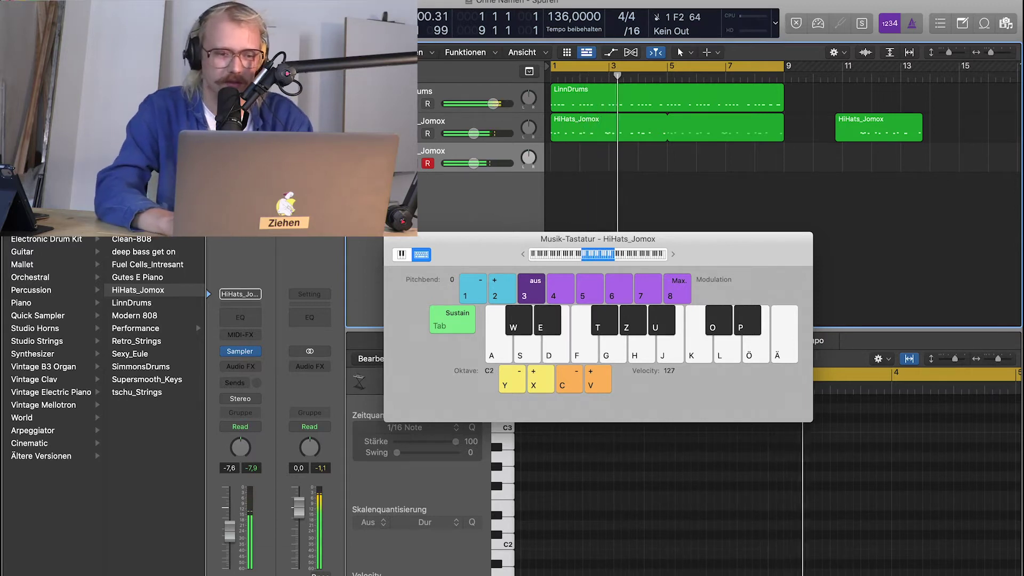
Load the LinnDrums instrument on the duplicated track, lower the music keyboard to octave C1 and audition F1.
left_click(142, 303)
key("e")
key("y")
key("f")
key("f")
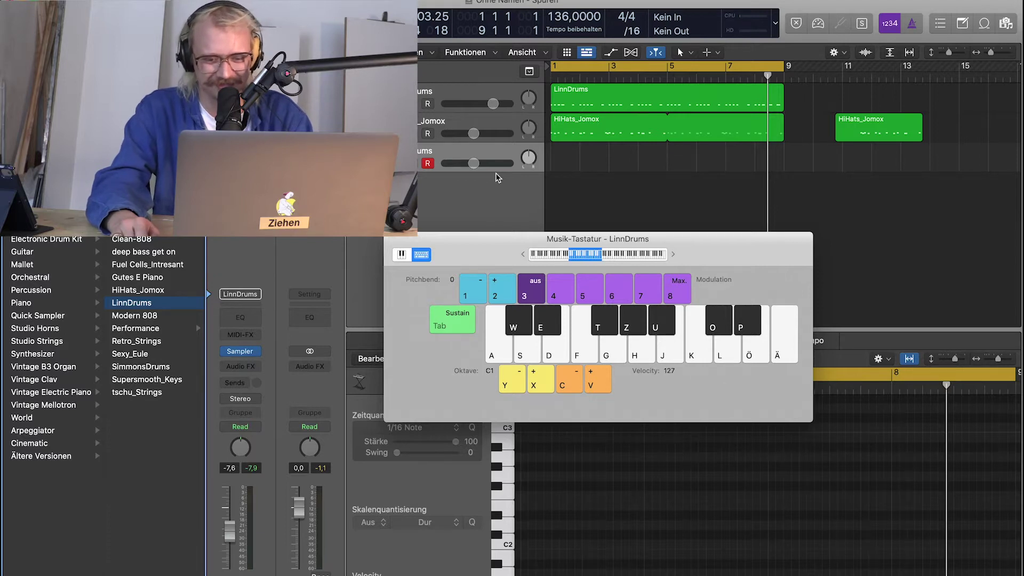
Record a syncopated F1 percussion pattern on the new LinnDrums track up to bar 9 and play it back with the loop.
key("r")
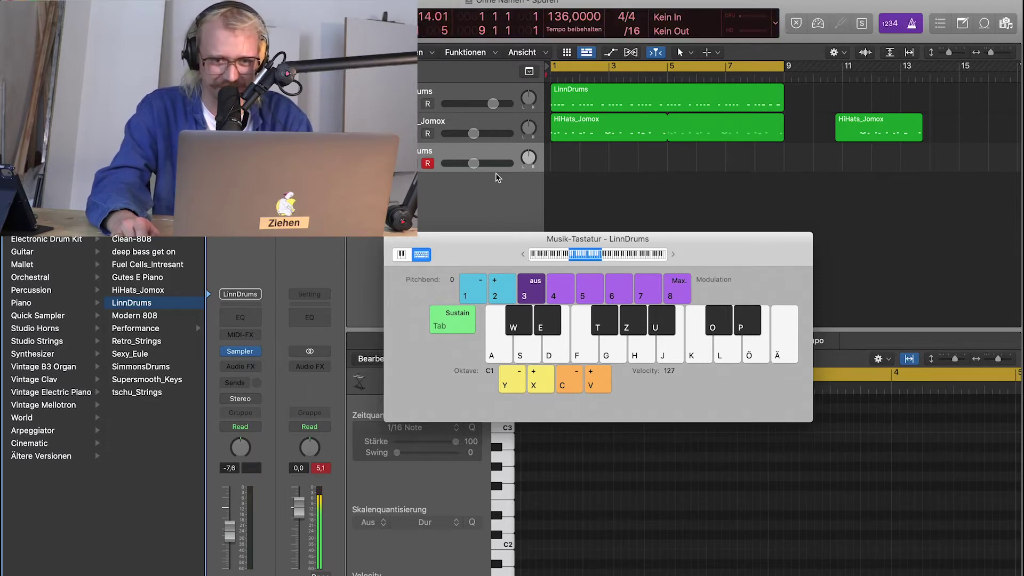
key("space")
key("f")
key("f")
key("f")
key("f")
key("f")
key("f")
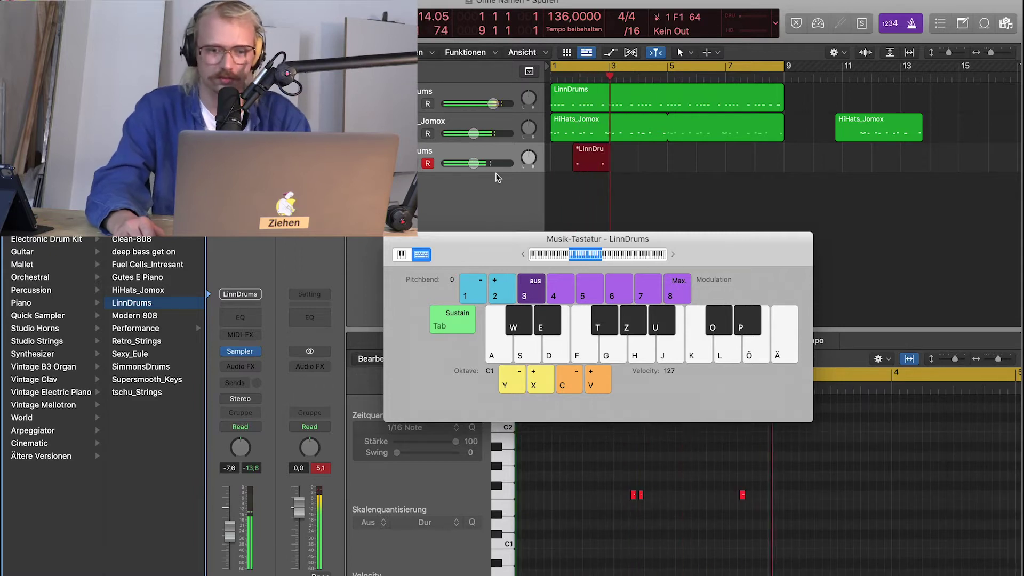
key("f")
key("f")
key("f")
key("f")
key("f")
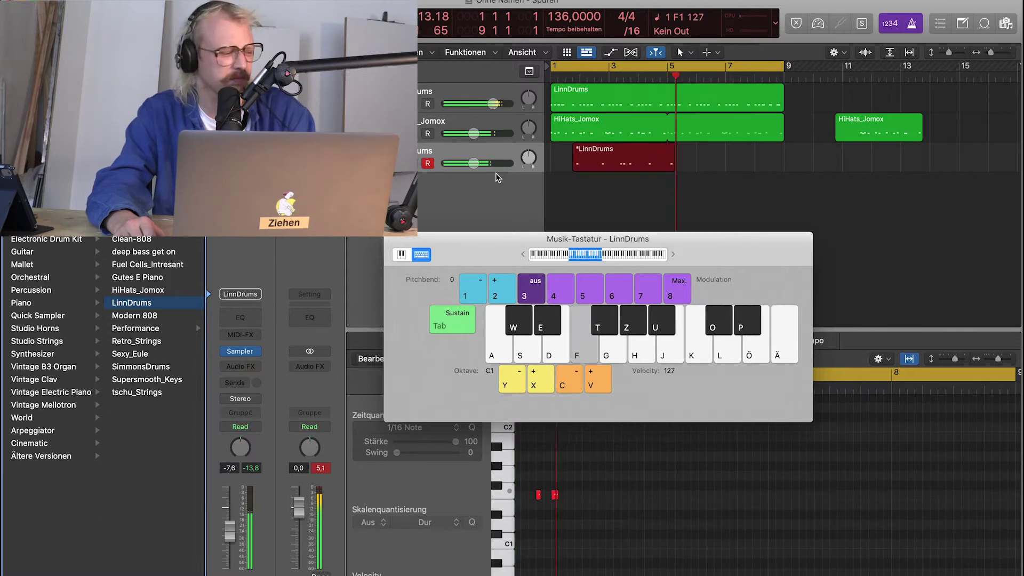
key("f")
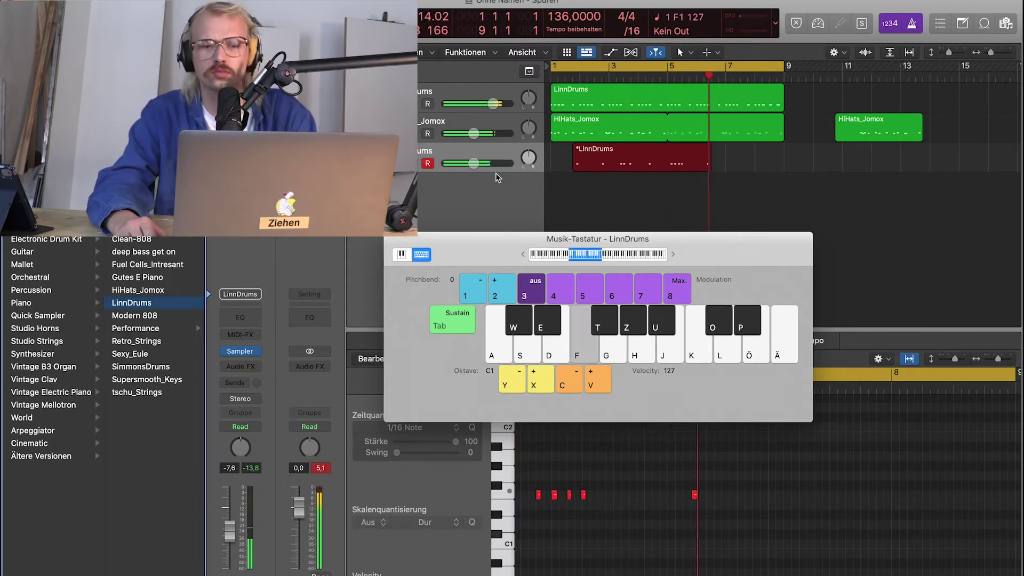
key("f")
key("f")
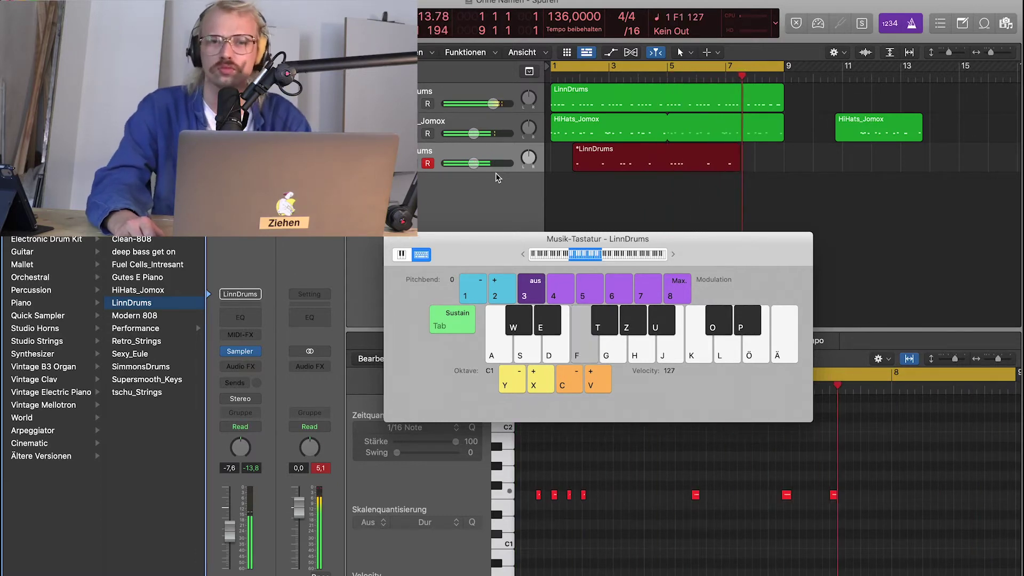
key("f")
key("f")
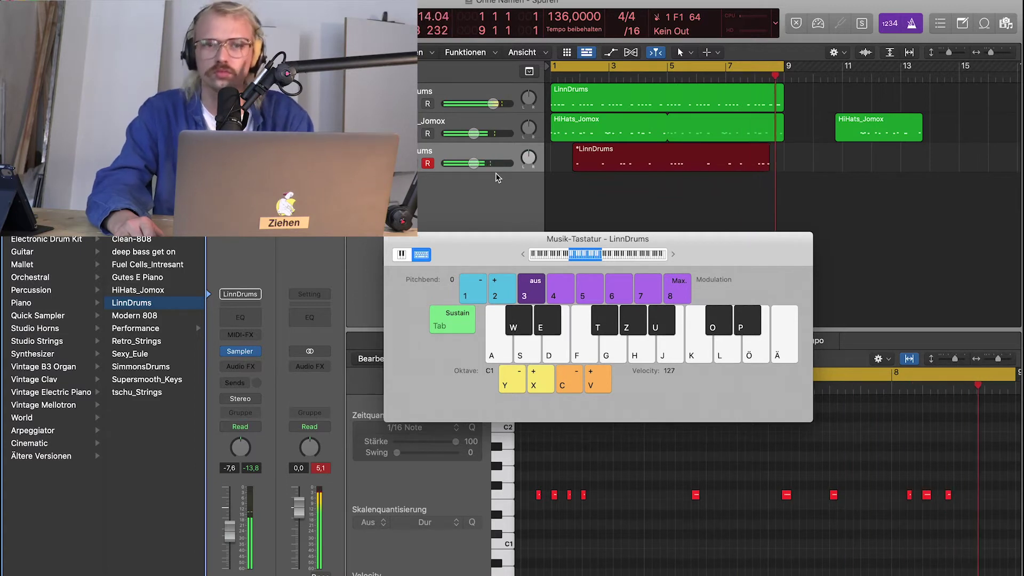
key("space")
left_click(771, 568)
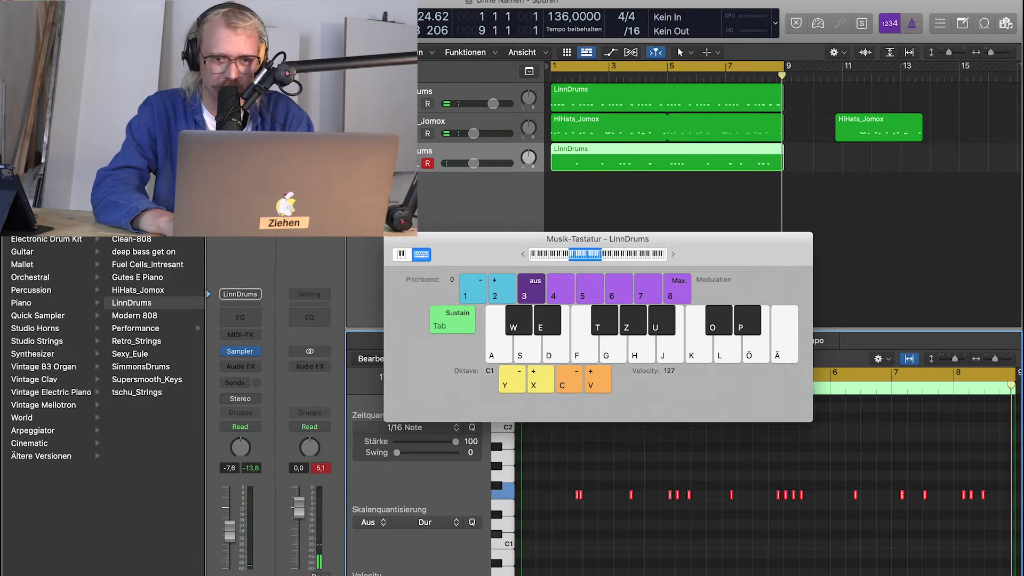
key("ctrl+s")
key("space")
key("ctrl+s")
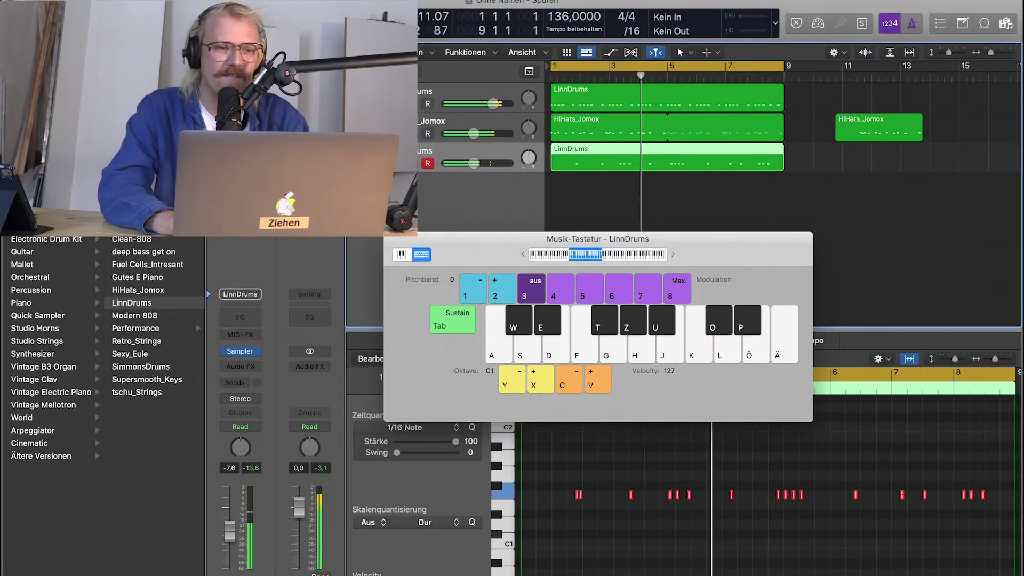
Duplicate the new LinnDrums track with its settings and audition sounds around F#1 and G1 against the loop.
key("super+d")
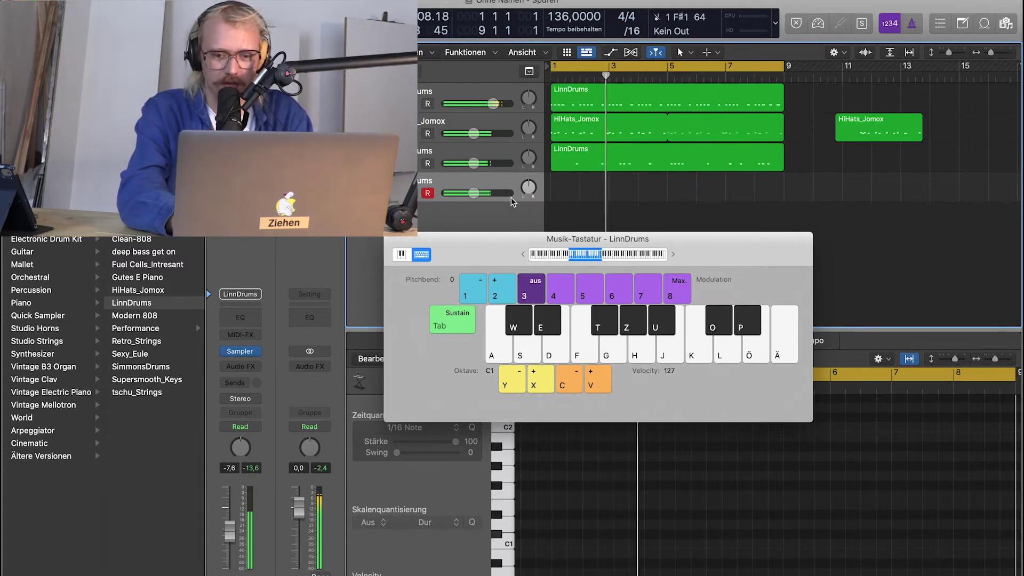
key("t")
key("g")
key("g")
key("z")
key("g")
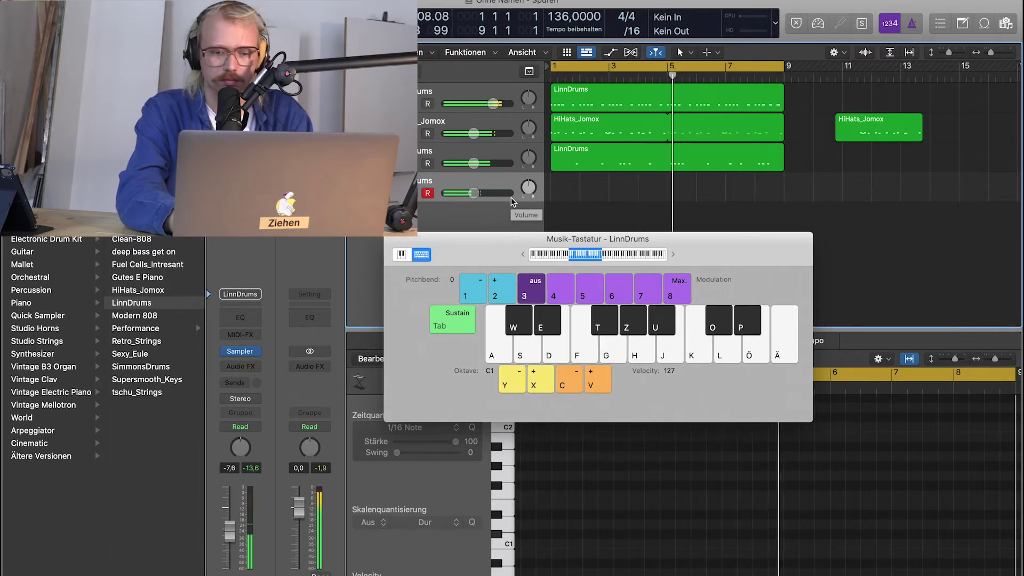
key("z")
key("g")
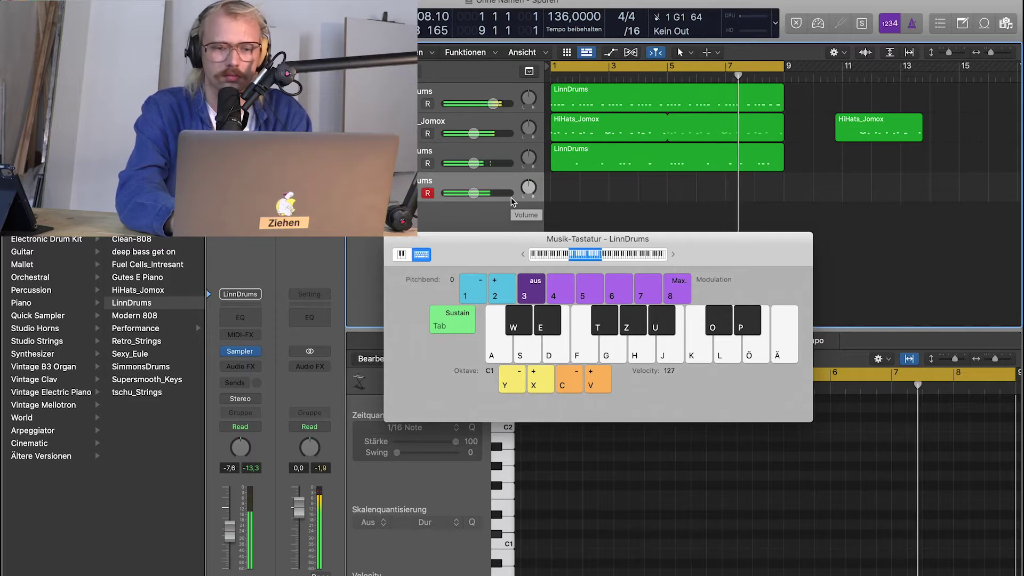
key("g")
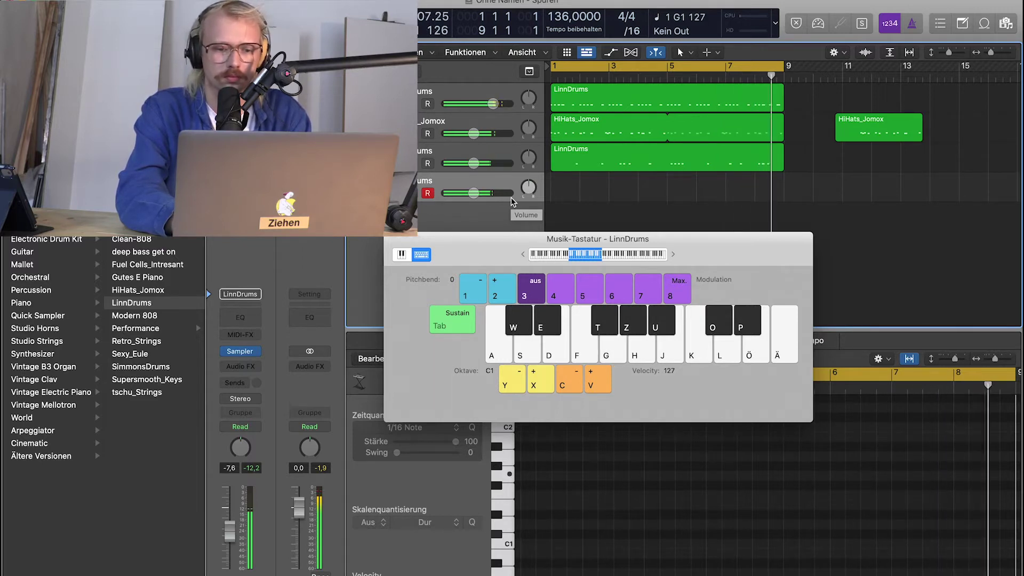
Raise the music keyboard to octave C2, audition the LinnDrums F2 and F#2 sounds over the loop, and stop playback.
key("x")
key("g")
key("y")
key("g")
key("z")
key("f")
key("t")
key("t")
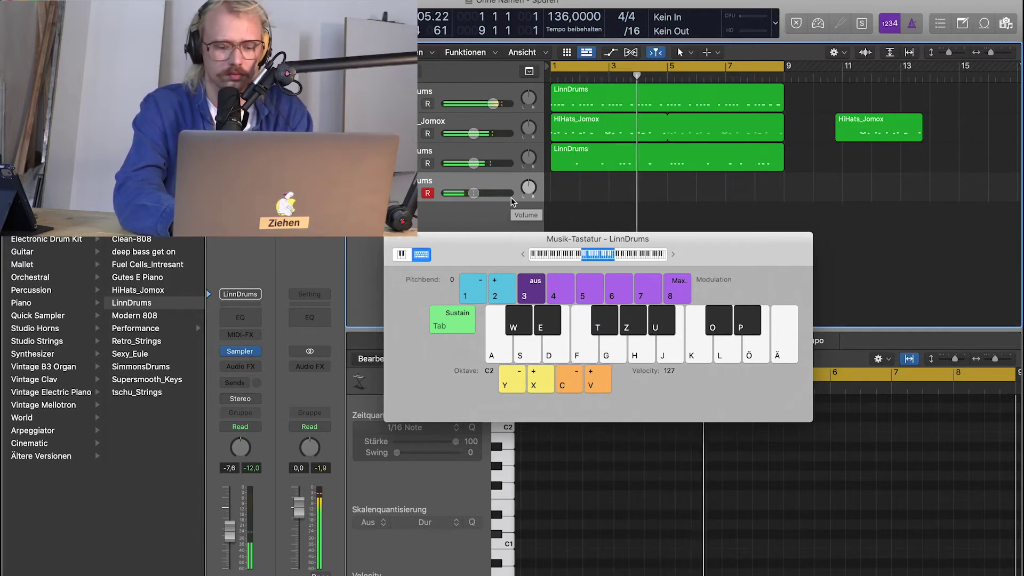
key("f")
key("f")
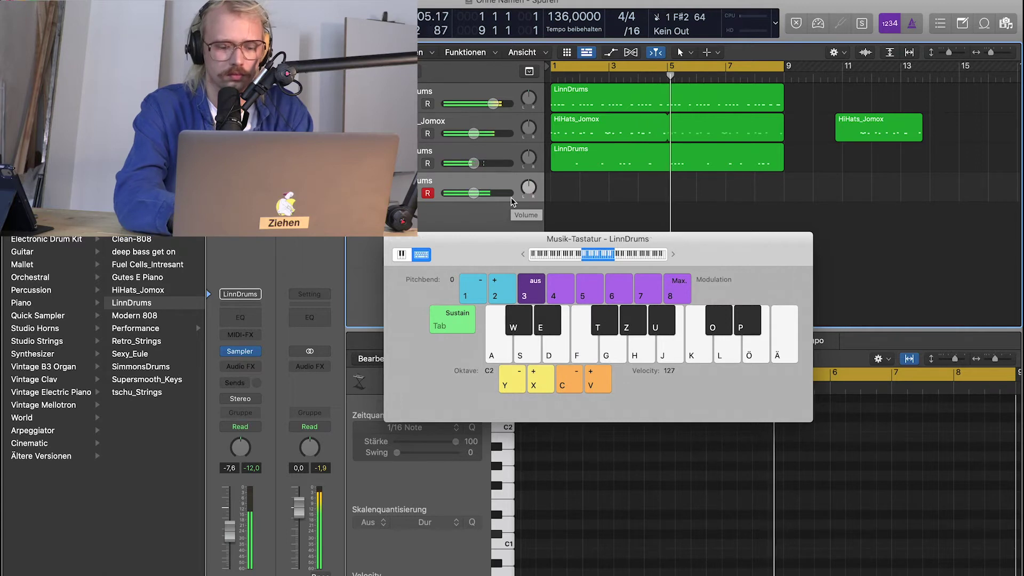
key("space")
Record a continuous pattern alternating F#2 and F2 on the fourth track from bar 1 to bar 9.
key("r")
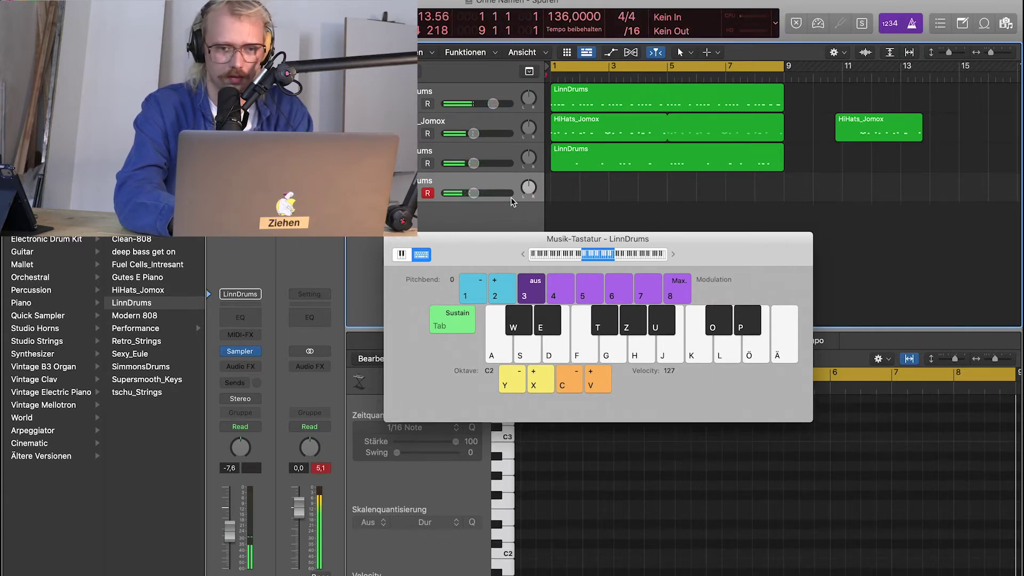
key("r")
key("t")
key("f")
key("t")
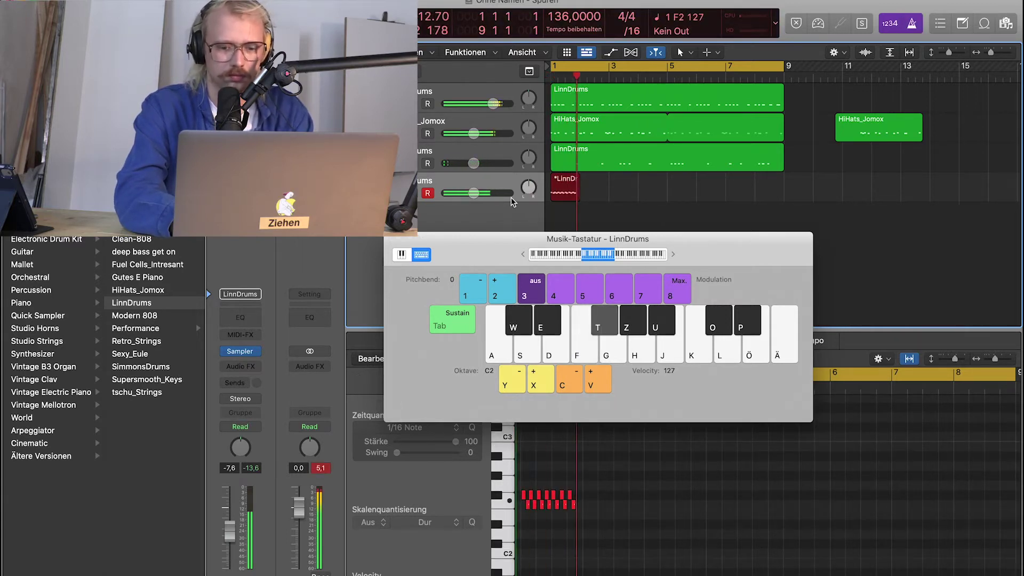
key("f")
key("t")
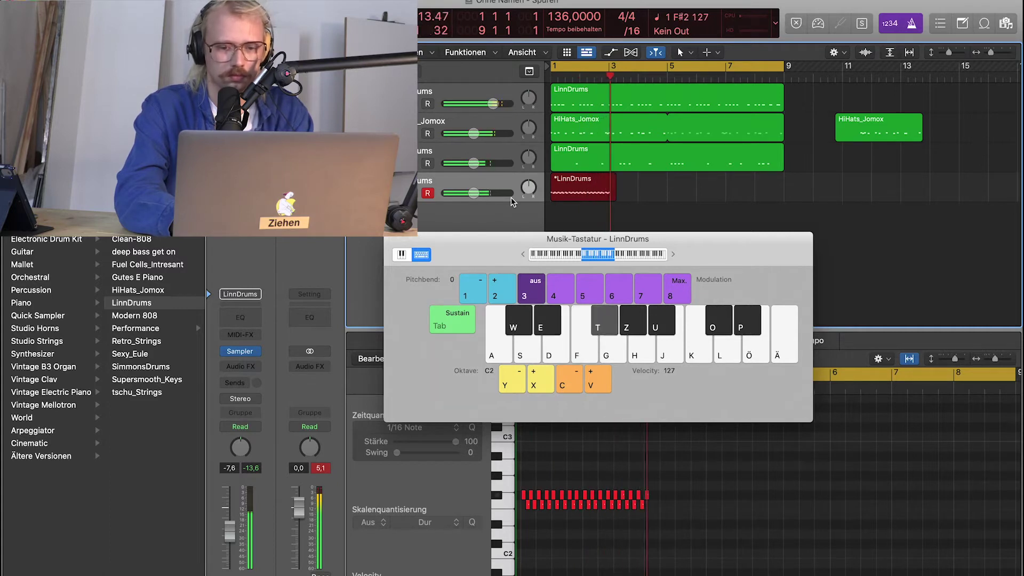
key("f")
key("t")
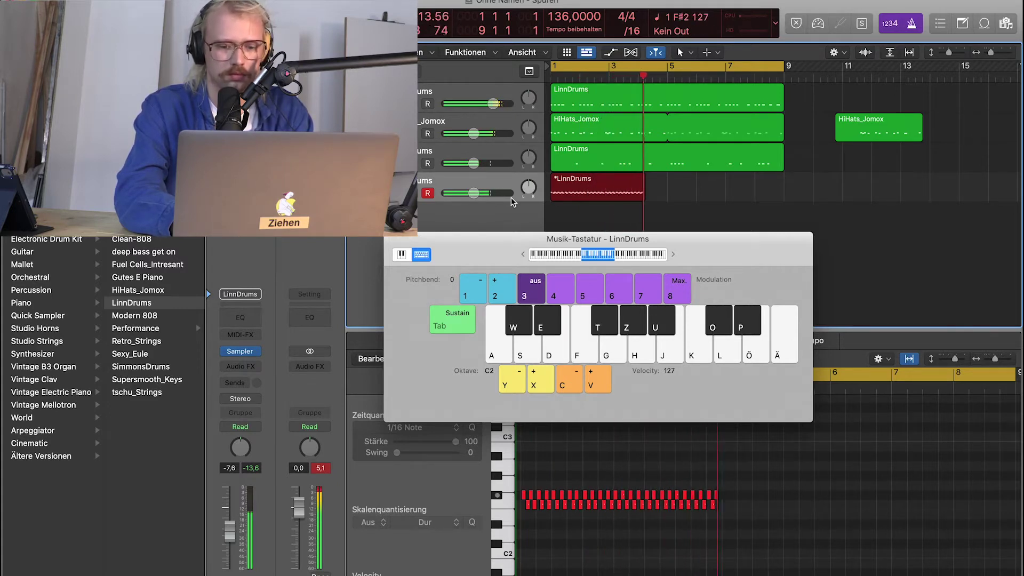
key("f")
key("f")
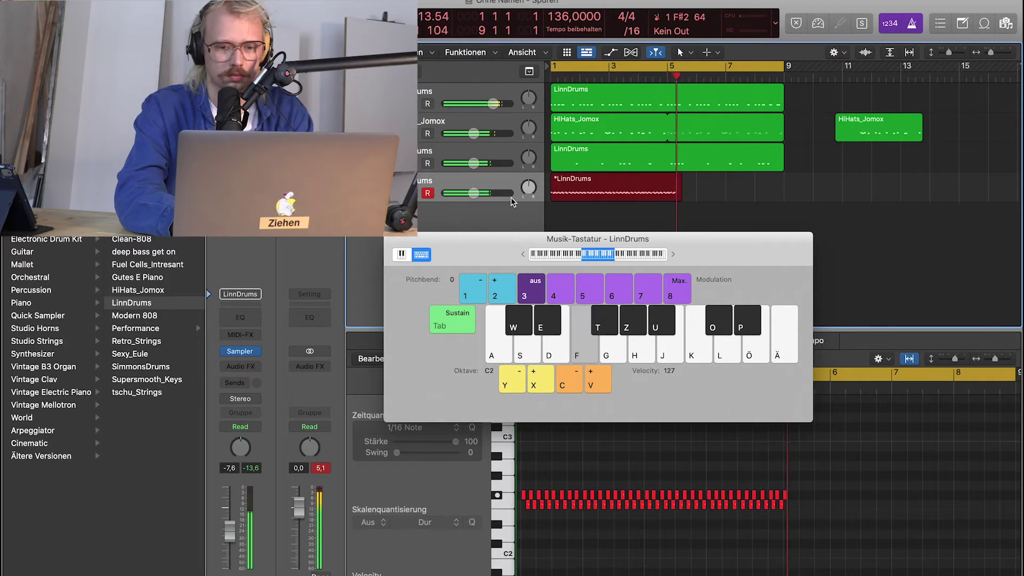
key("t")
key("f")
key("f")
key("f")
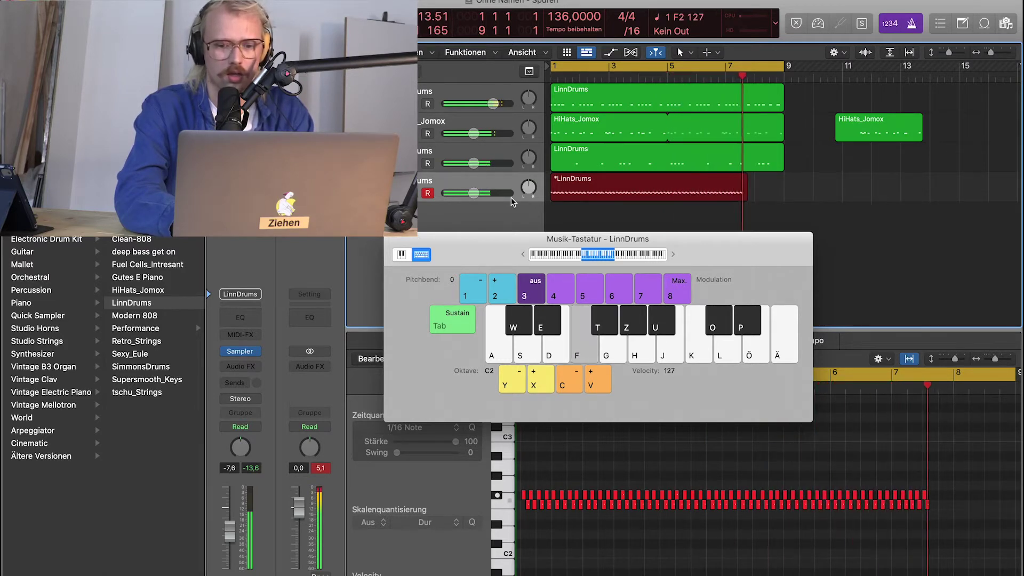
key("t")
key("f")
key("t")
key("f")
key("t")
key("f")
key("space")
key("Tab")
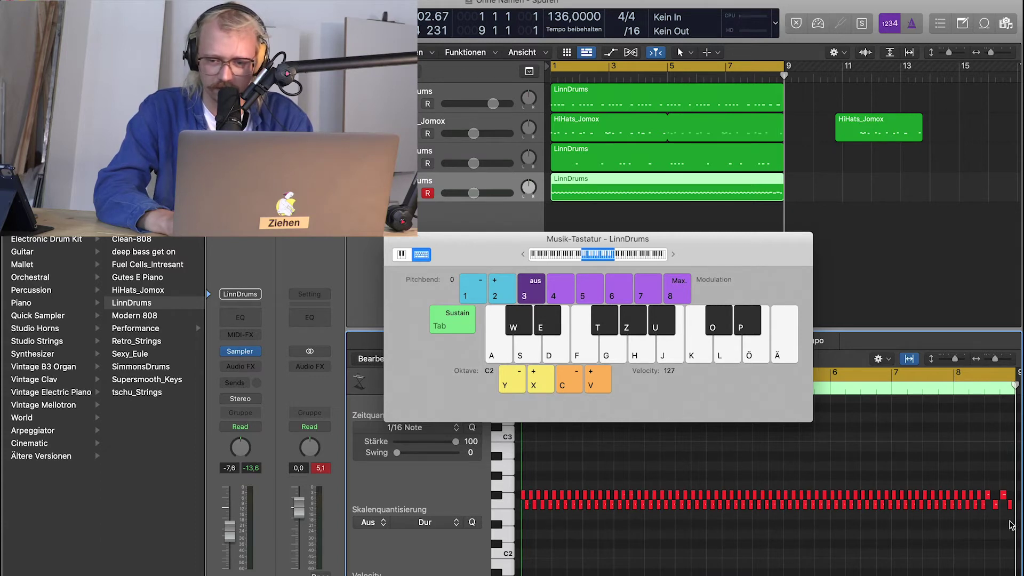
Select all F2 notes in the fourth track's region and compare the soloed track with the full loop.
left_click_drag(1004, 526, 465, 511)
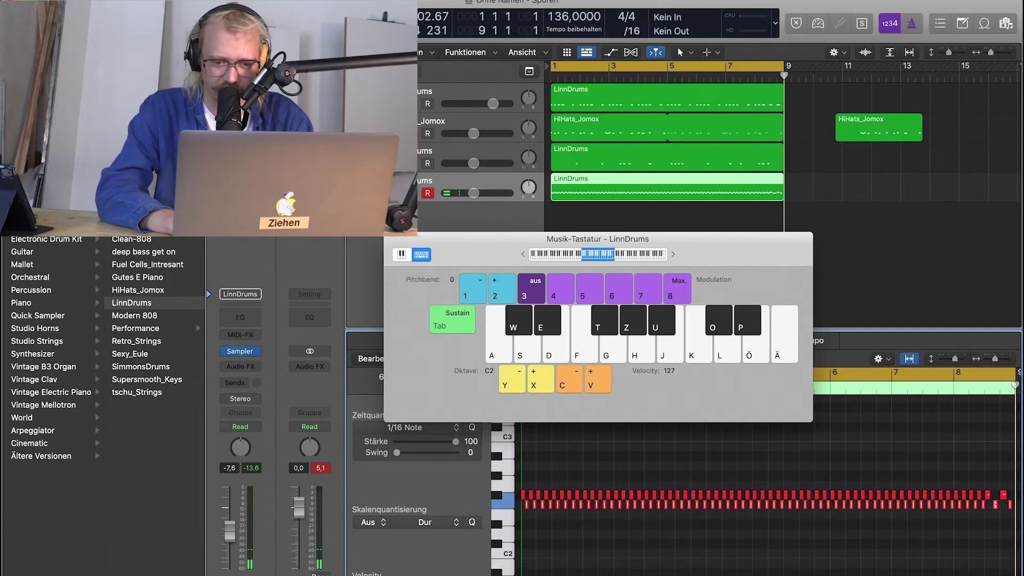
key("space")
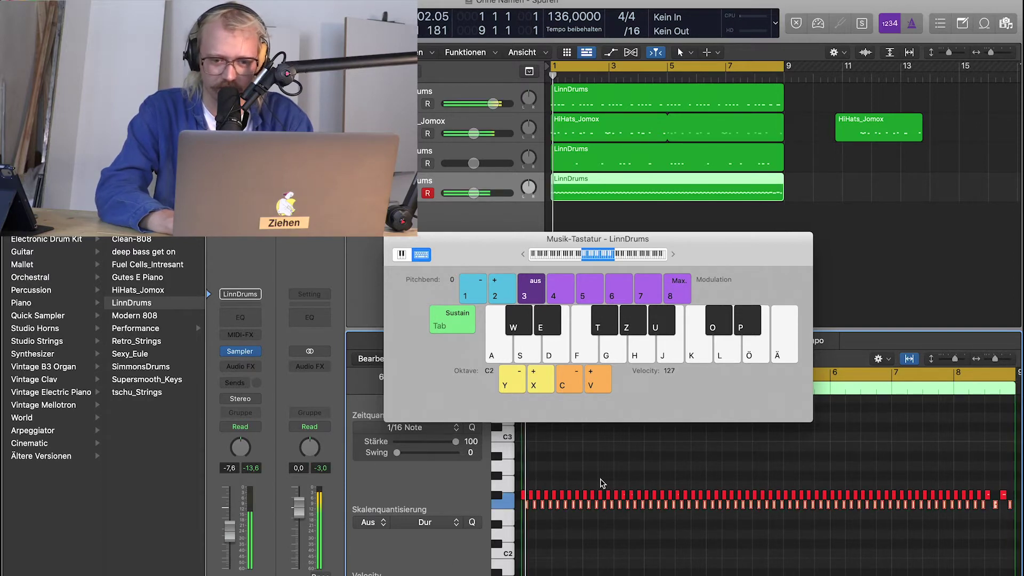
key("f")
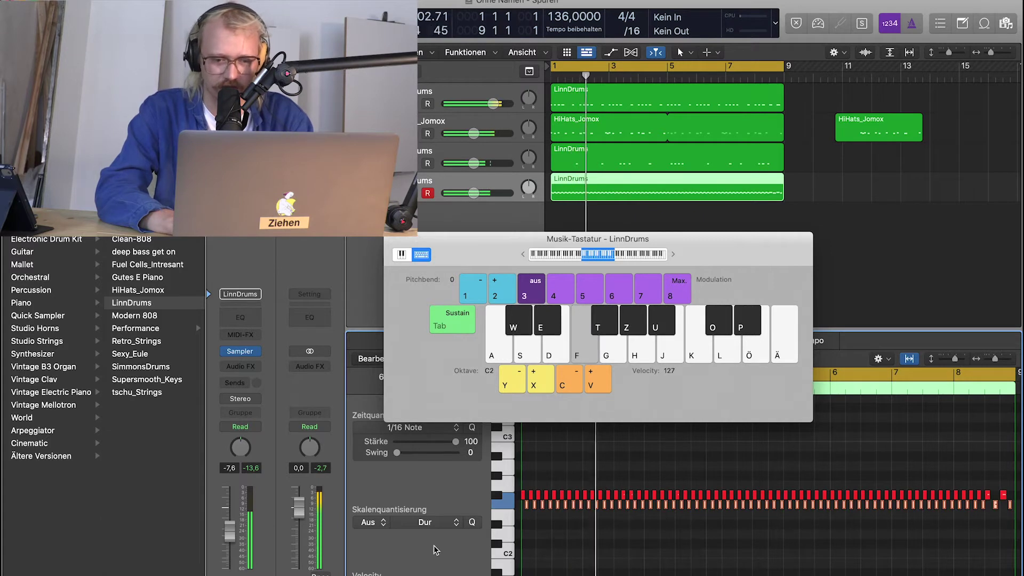
key("ctrl+s")
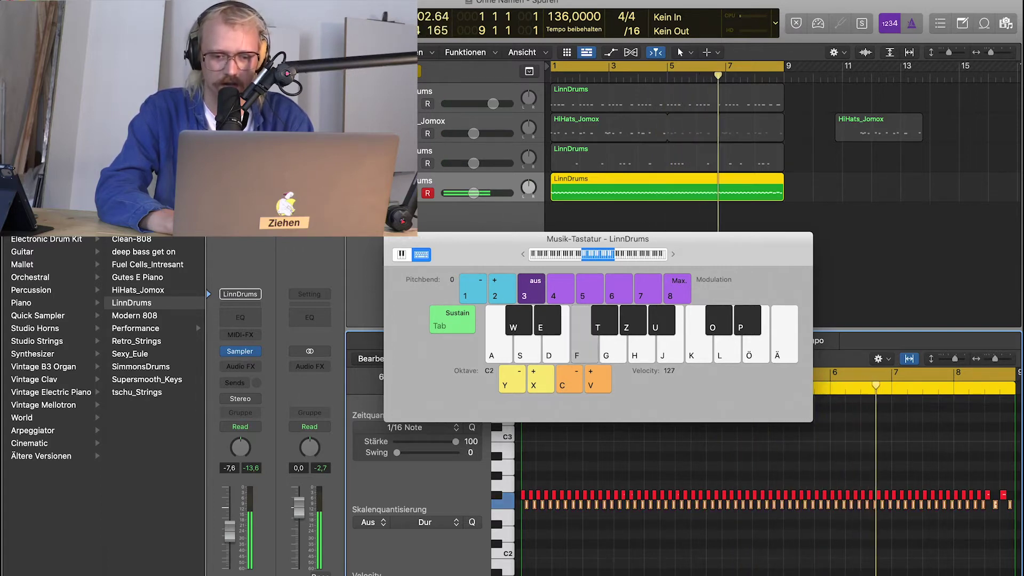
left_click(415, 71)
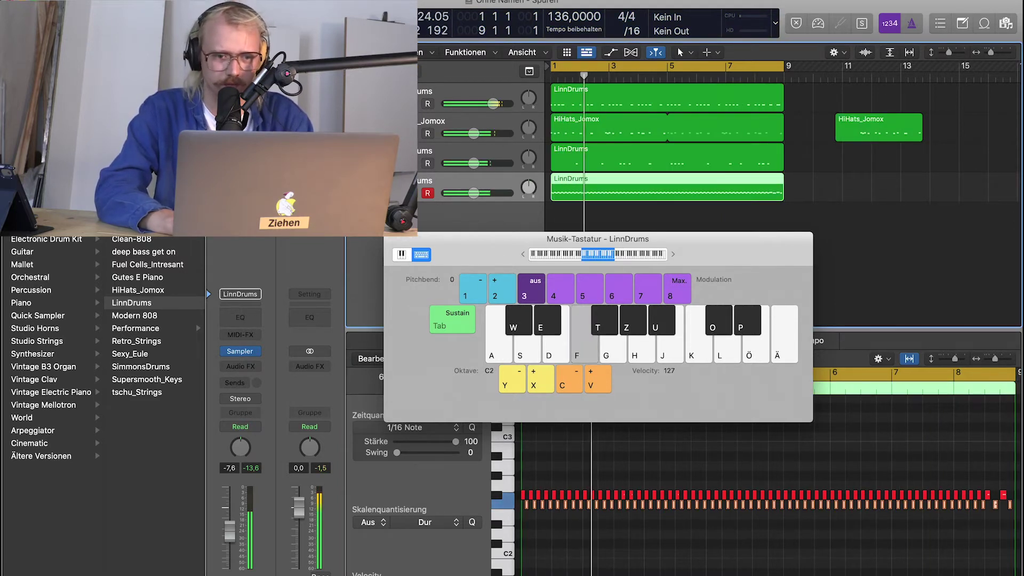
Move the music keyboard clear of the tracks, save the project as Super, and resume loop playback.
left_click_drag(471, 248, 472, 326)
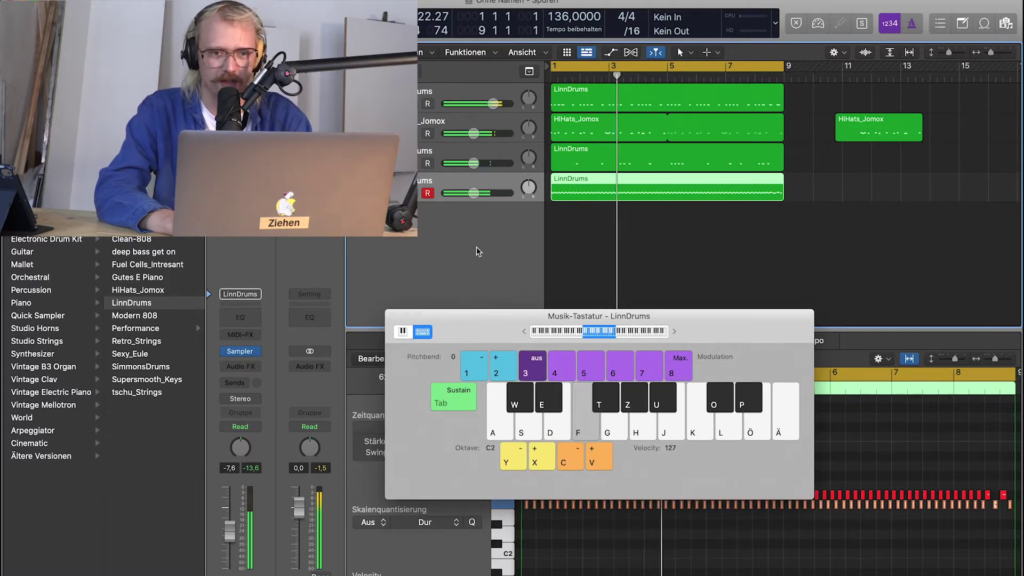
key("super+s")
type("Super")
key("Return")
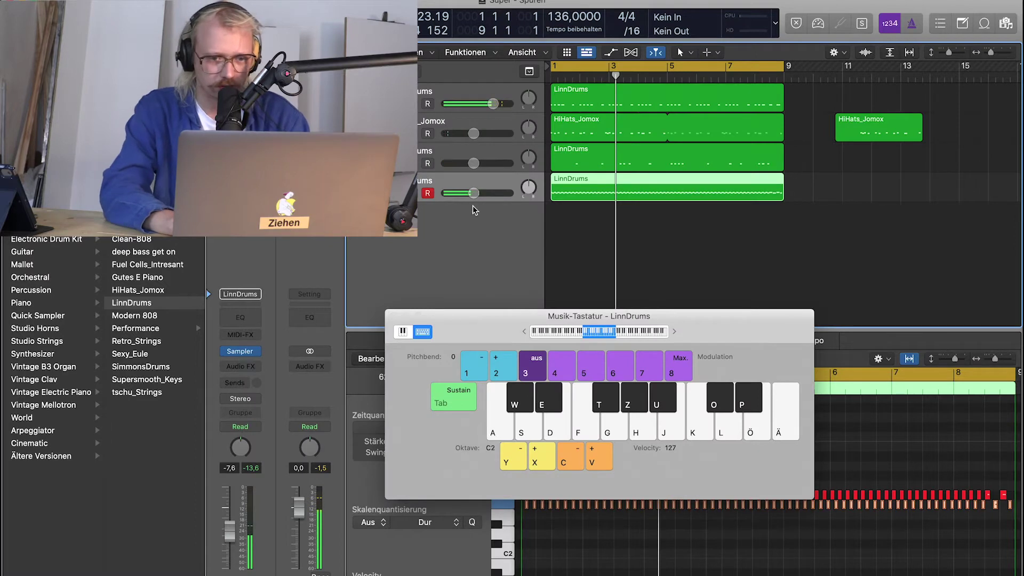
key("space")
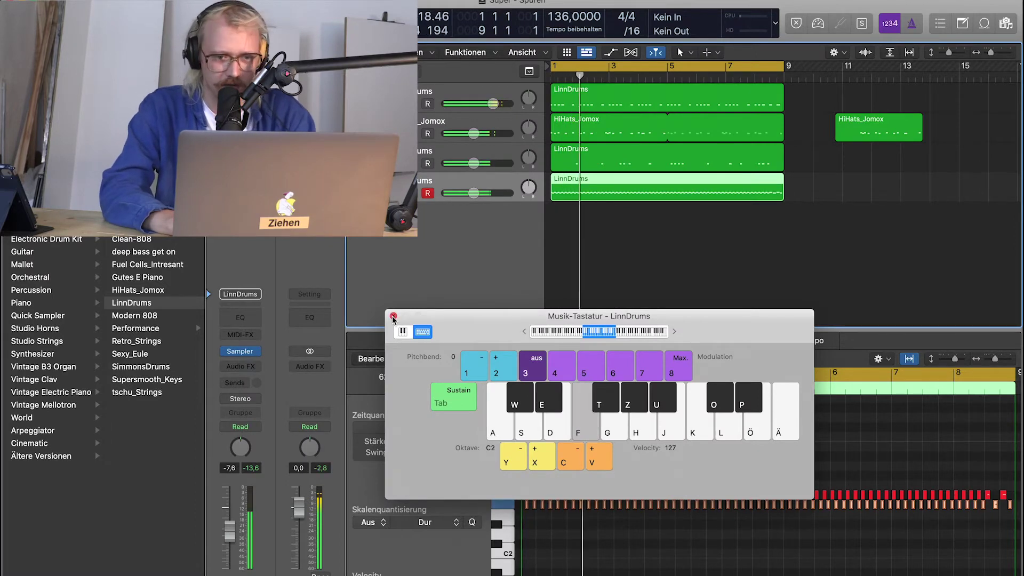
Add a fifth track by duplicating the fourth, load the 808s Overdrive patch on it, and reopen the music keyboard.
left_click(393, 316)
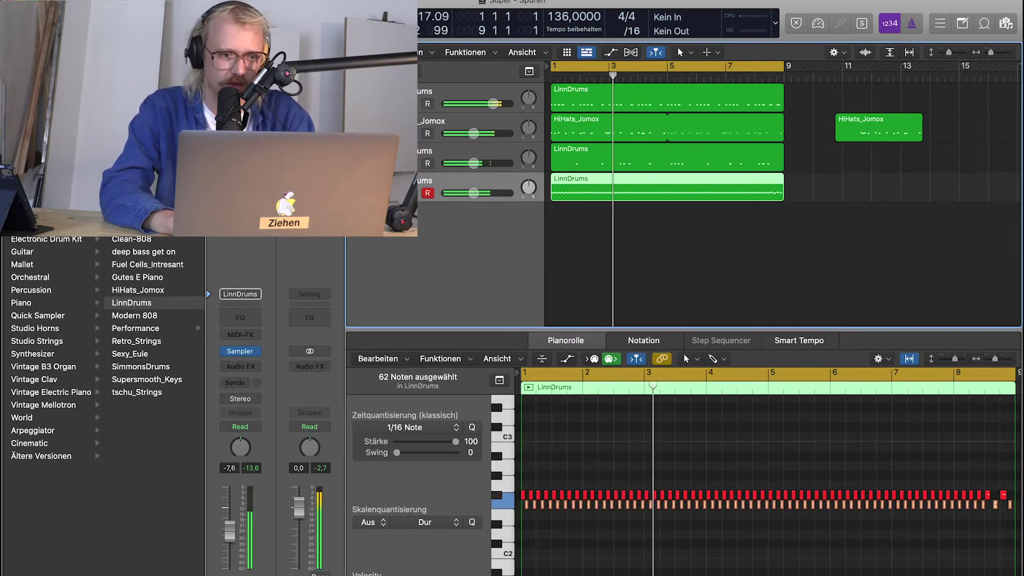
key("super+d")
left_click(131, 226)
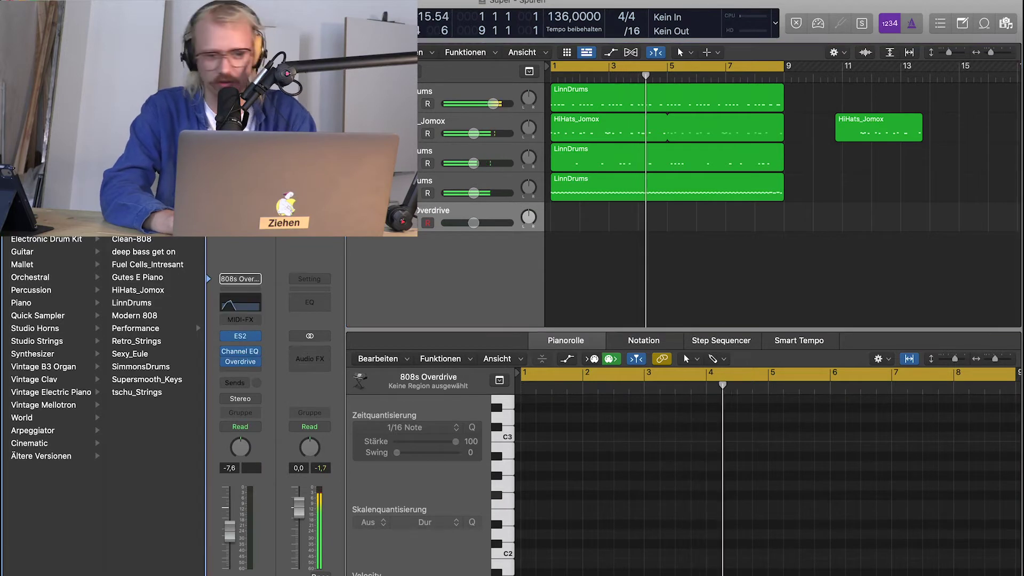
key("super+k")
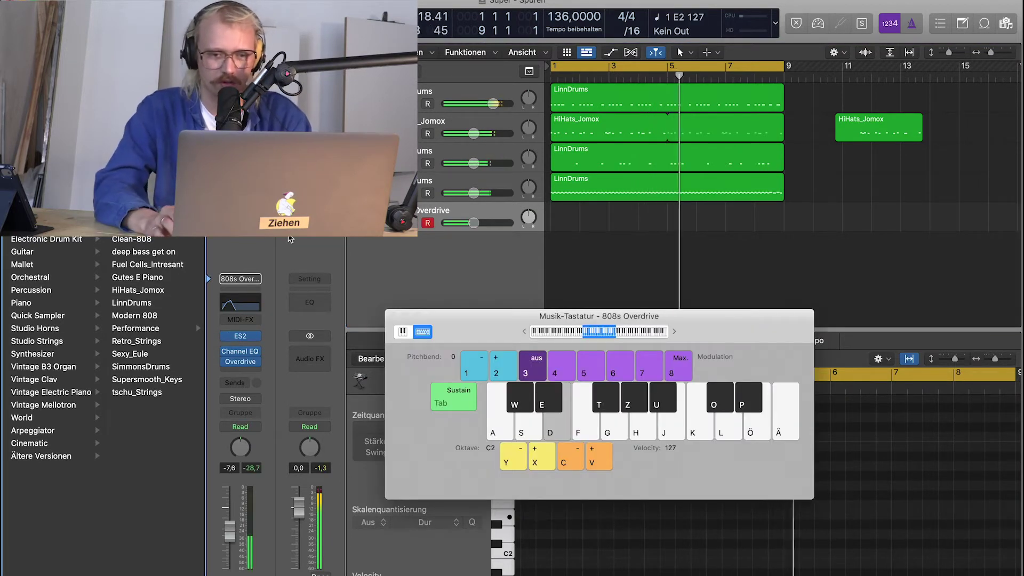
Lower the music keyboard to octave C1 and audition 808s Overdrive bass notes between C1 and A1 over the loop.
key("y")
key("d")
key("d")
key("s")
key("a")
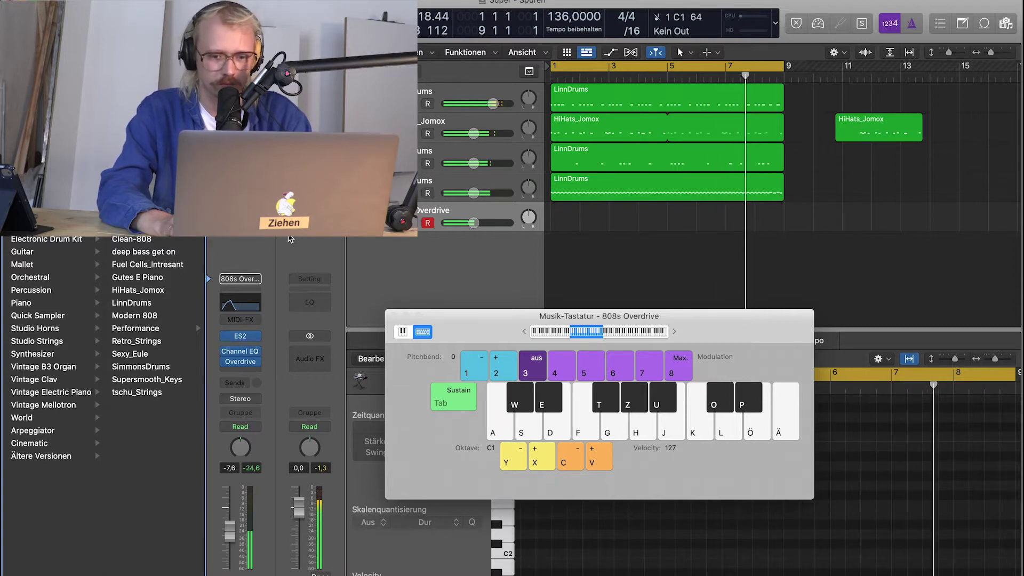
key("a")
key("g")
key("h")
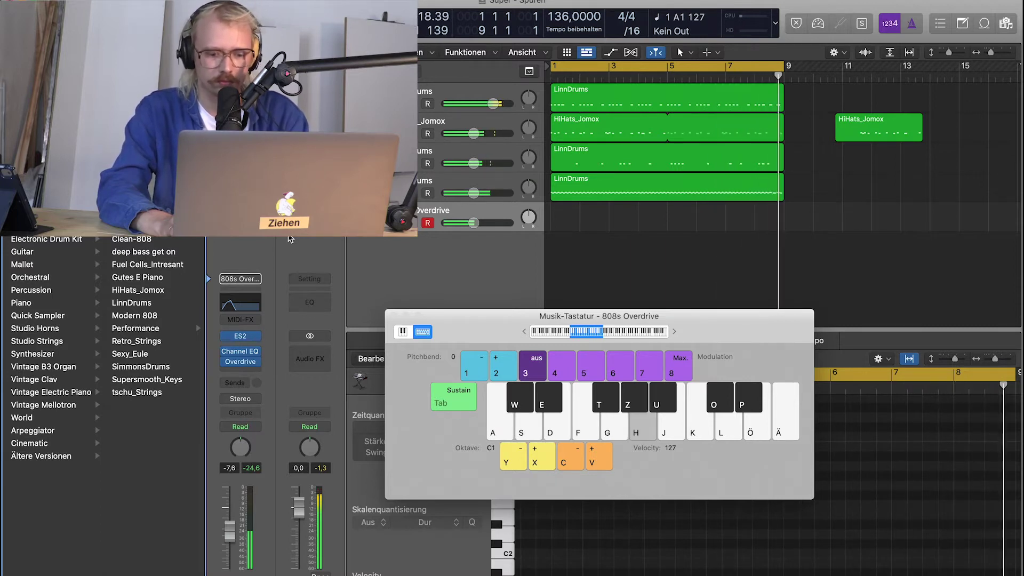
key("d")
key("s")
key("a")
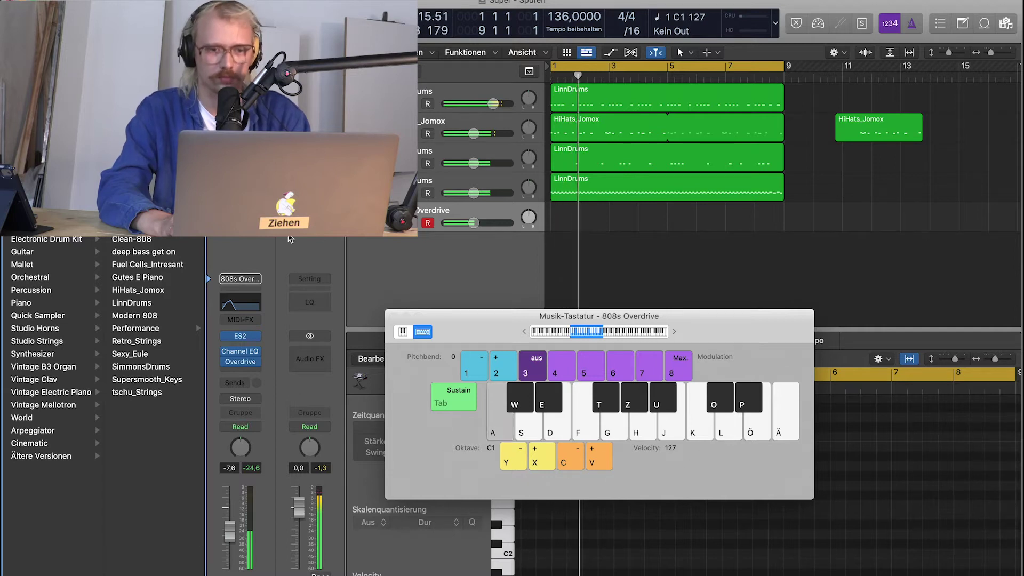
key("a")
key("g")
key("g")
key("h")
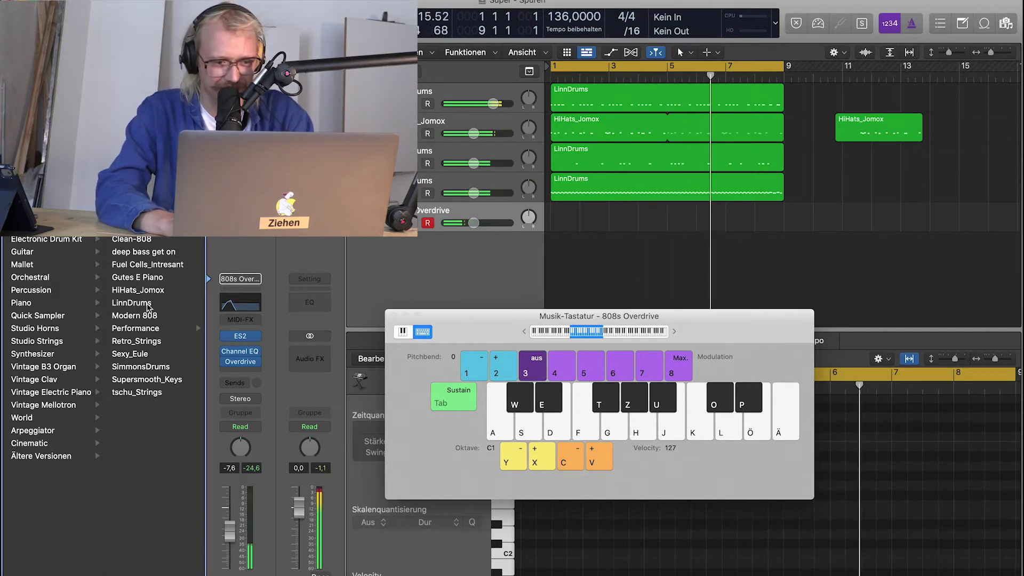
Replace the fifth track's patch with SimmonsDrums and audition its E1 sound over the loop.
left_click(143, 367)
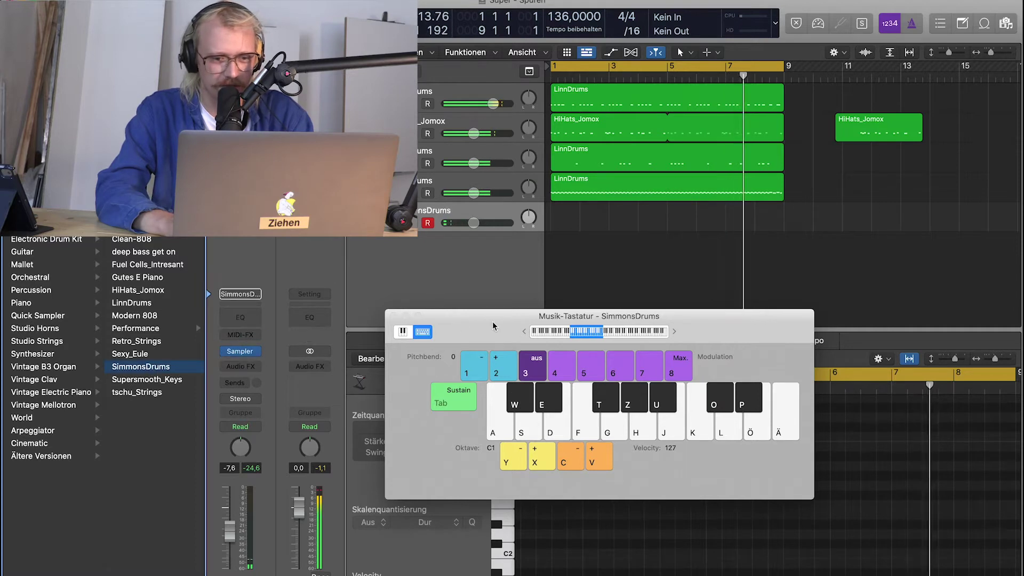
key("d")
key("d")
key("d")
key("d")
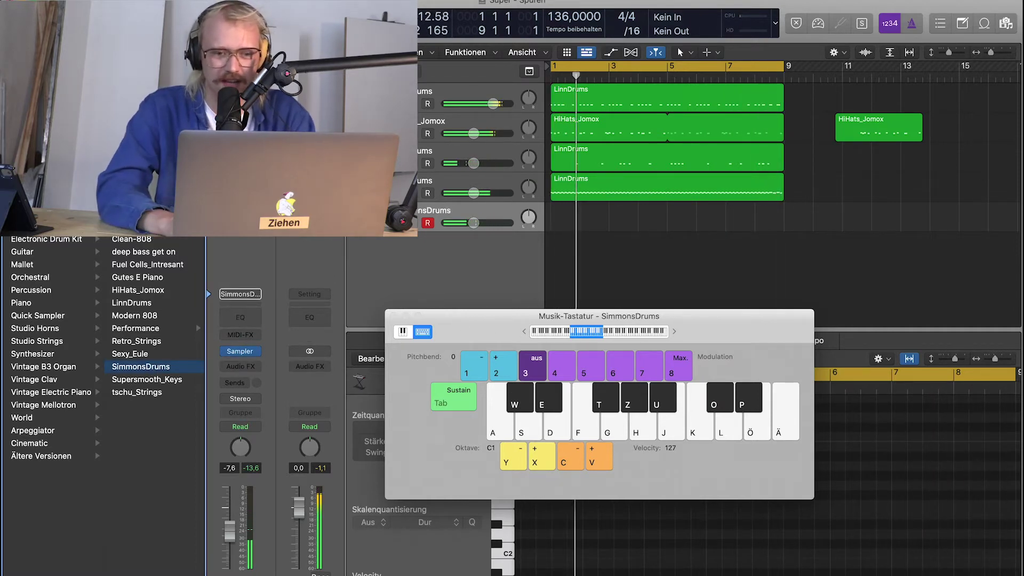
Compare the fourth LinnDrums track in solo with the third track and the HiHats_Jomox track, leaving only the fourth soloed.
left_click(412, 193)
left_click(412, 163)
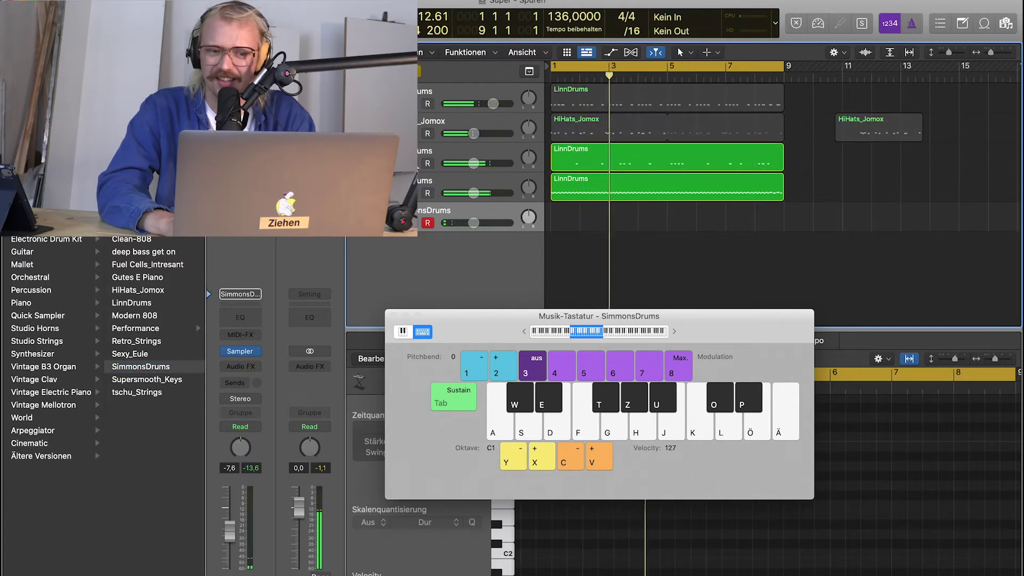
left_click(413, 163)
left_click(412, 132)
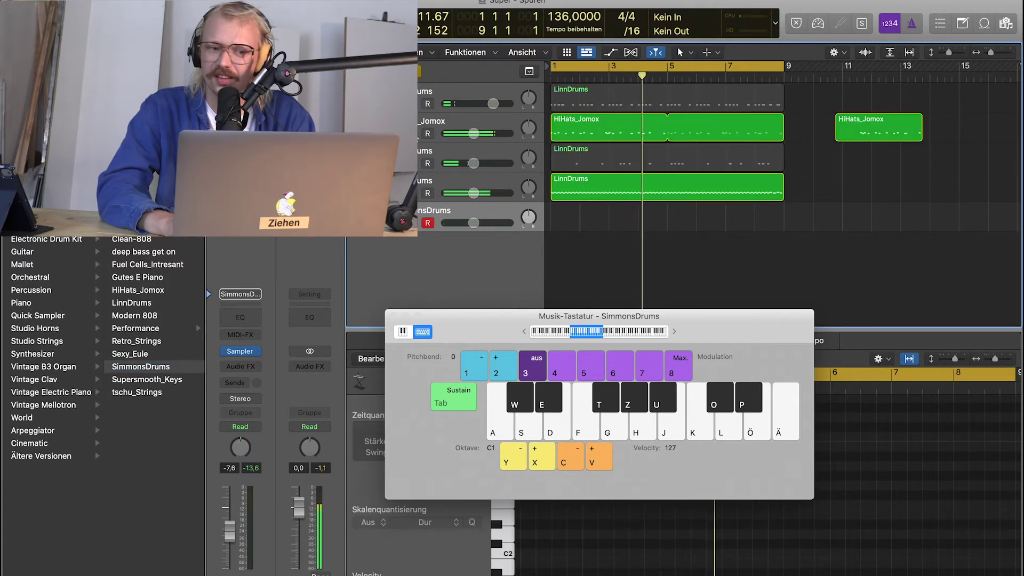
left_click(412, 133)
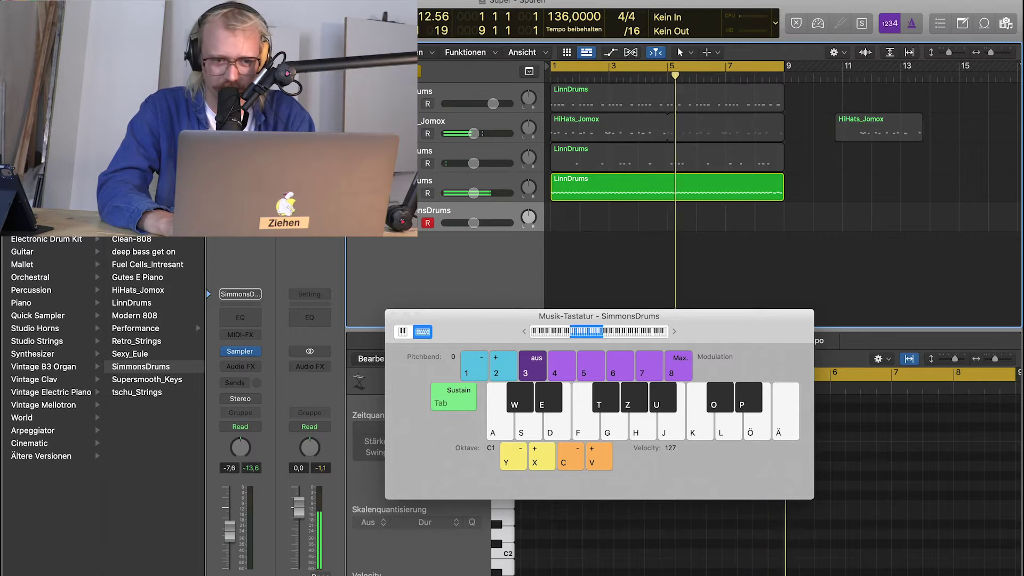
In the fourth track's Sampler, turn on Filter 1 and set the amp envelope's attack to 7.5 ms.
left_click(394, 182)
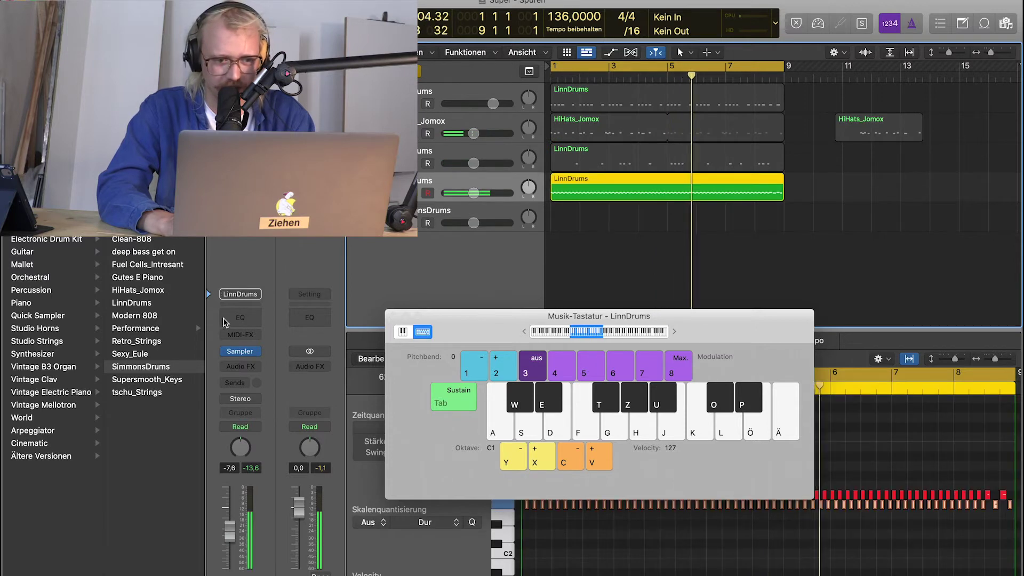
left_click(241, 352)
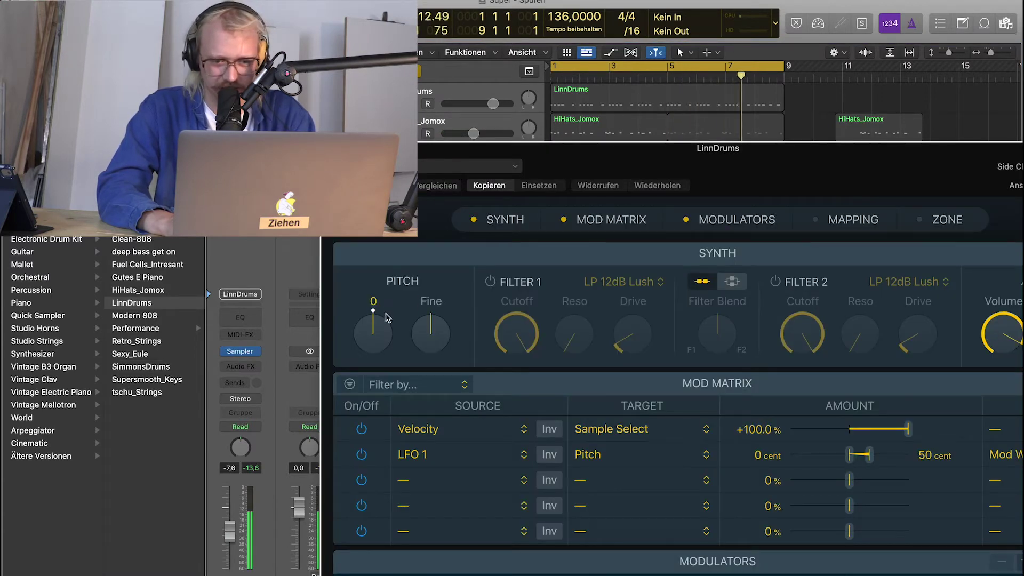
left_click(490, 282)
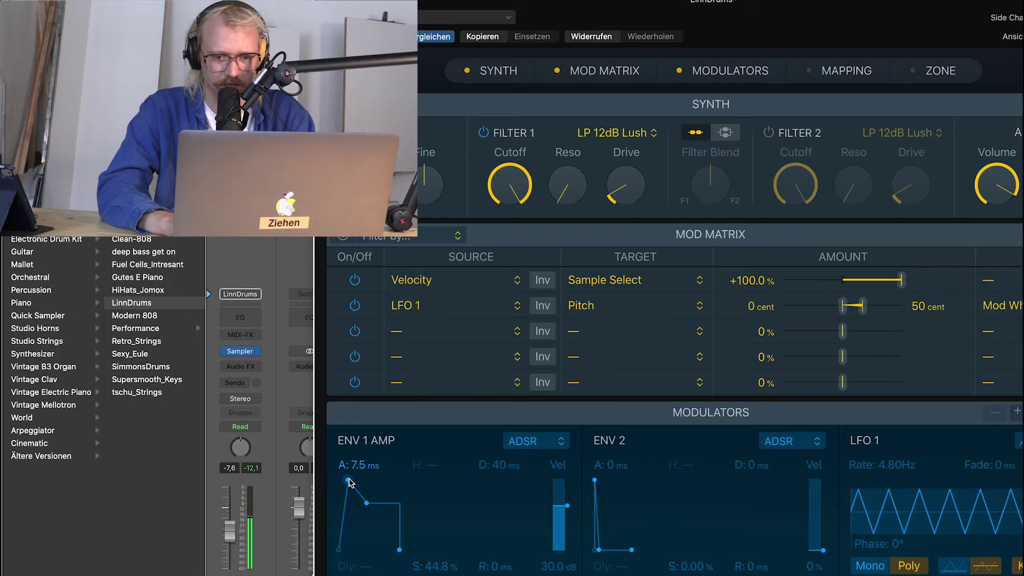
key("super+w")
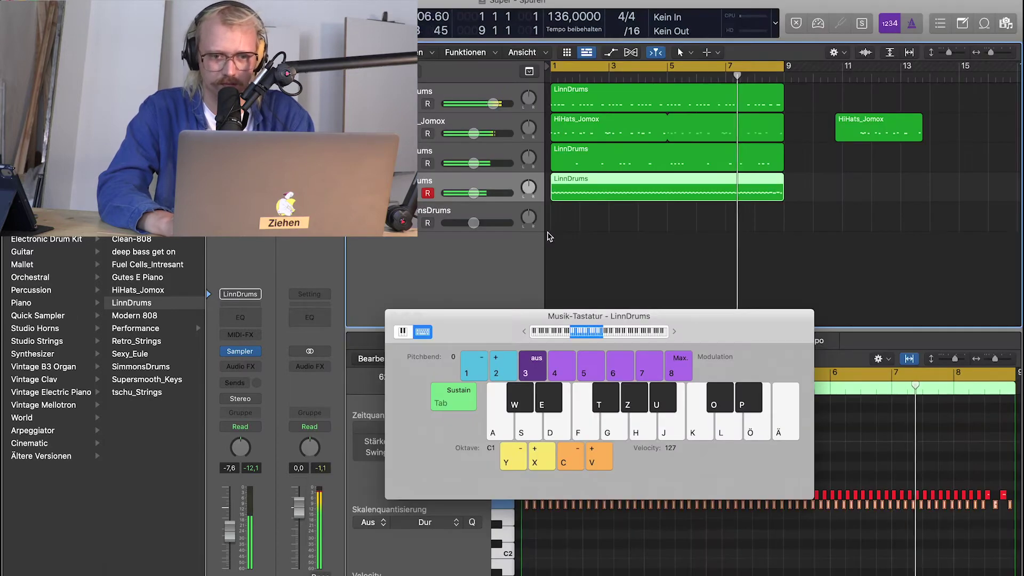
Select the SimmonsDrums track and audition its drum sounds between E1 and C2 over the full loop.
left_click(430, 213)
key("f")
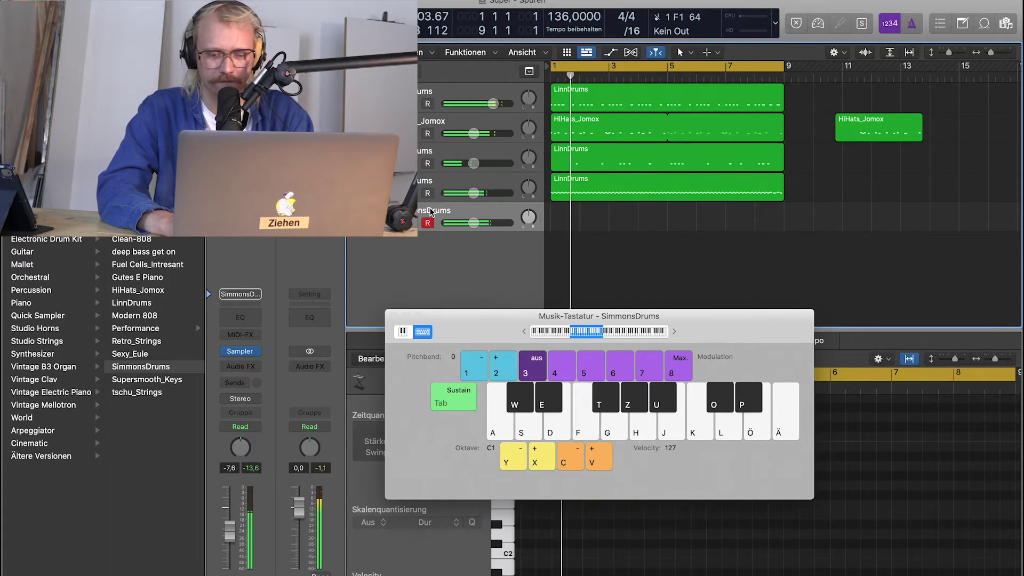
key("f")
key("k")
key("h")
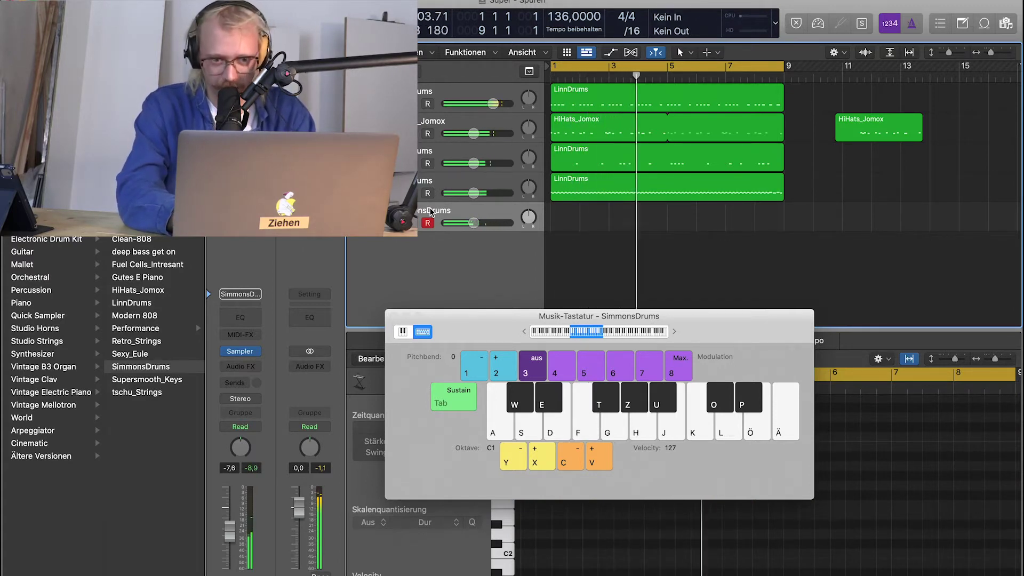
key("k")
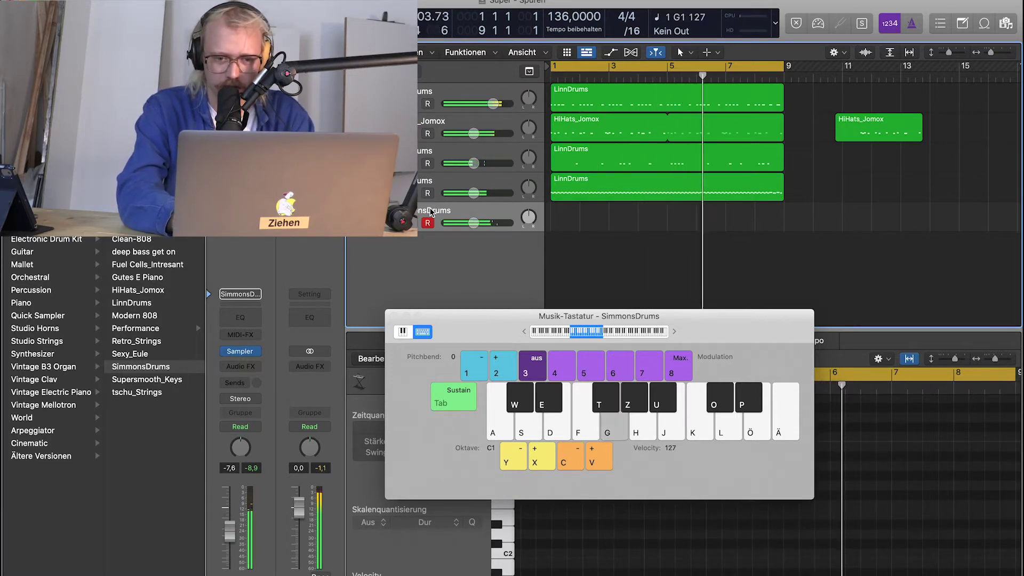
key("k")
key("d")
key("d")
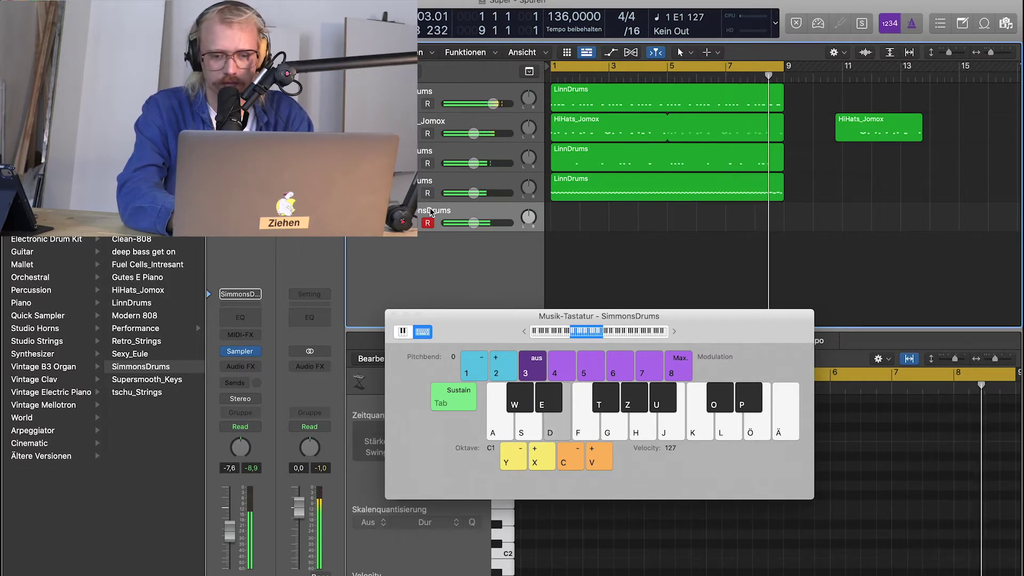
key("f")
key("g")
key("h")
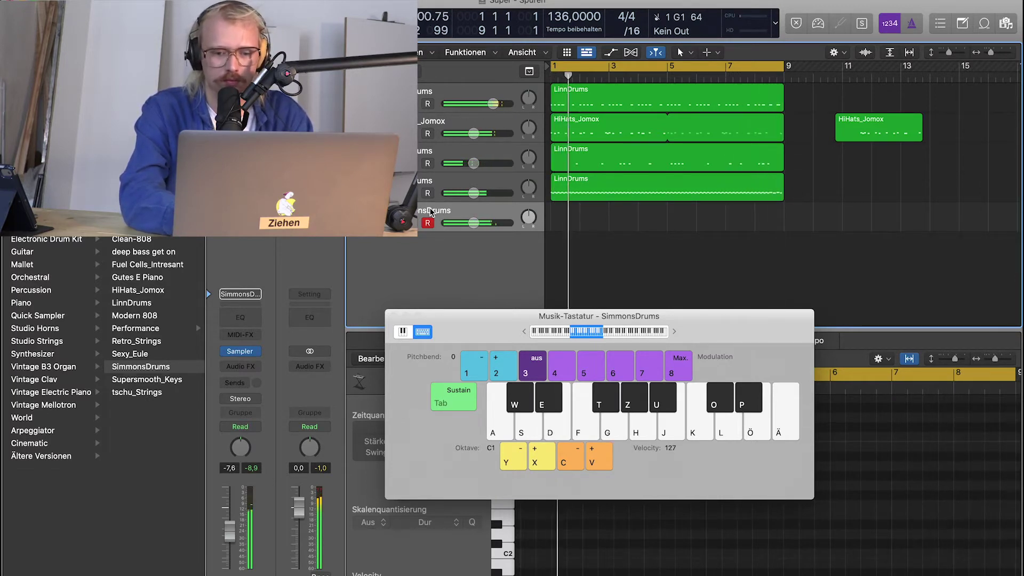
key("j")
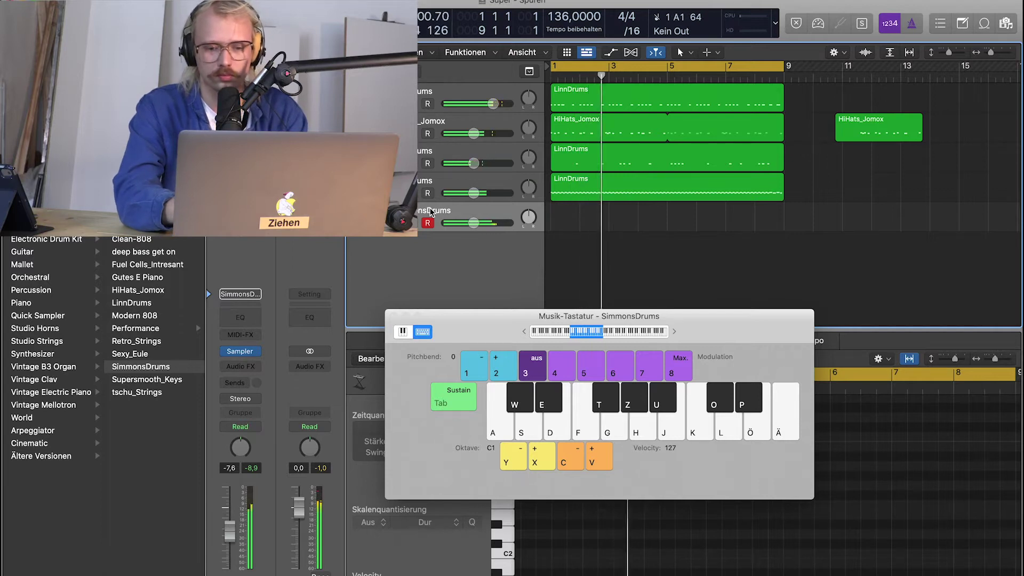
Record an improvised SimmonsDrums pattern on the fifth track from bar 3 to bar 9, switching between octaves C1 and C2.
key("r")
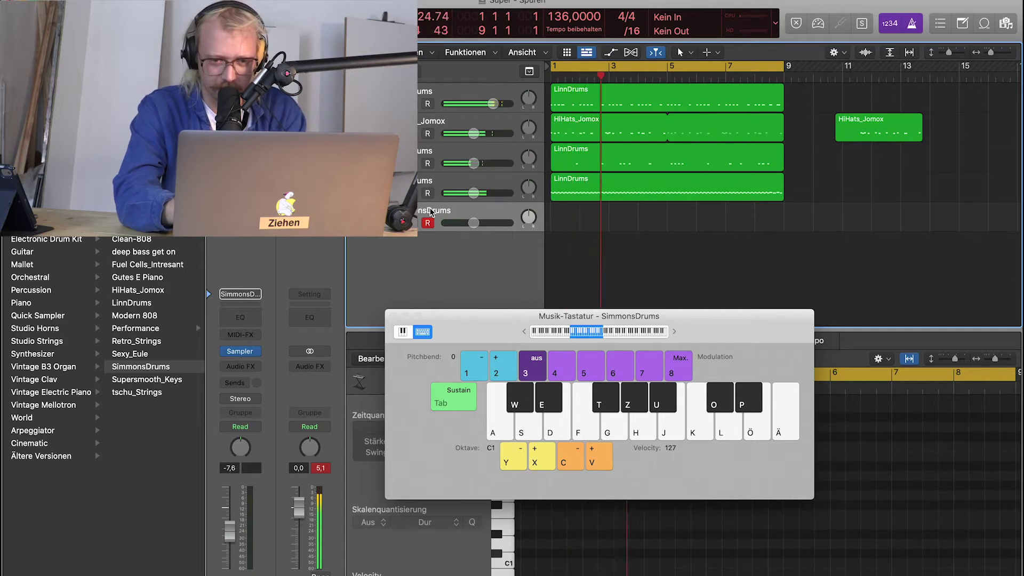
key("j")
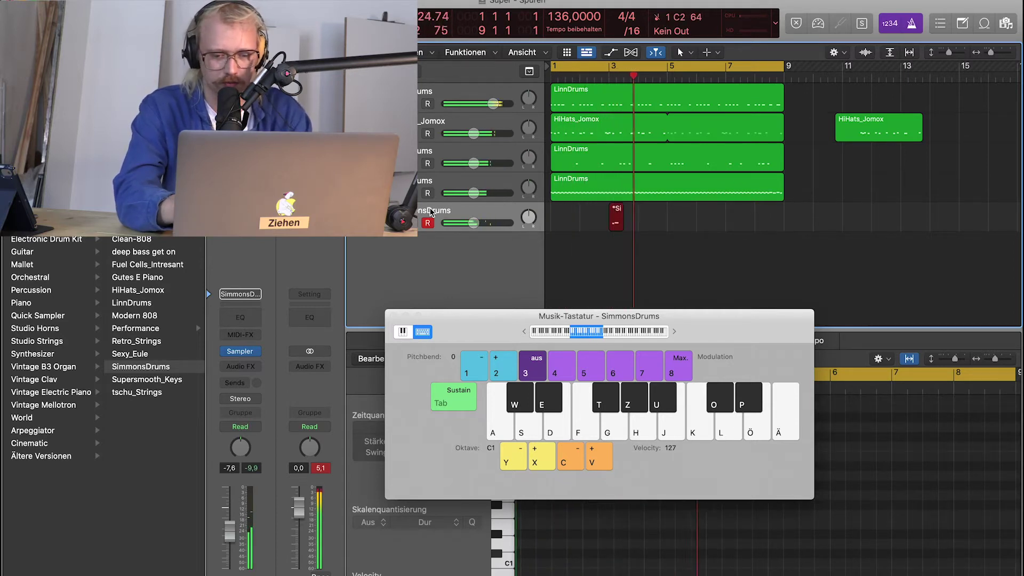
key("j")
key("x")
key("x")
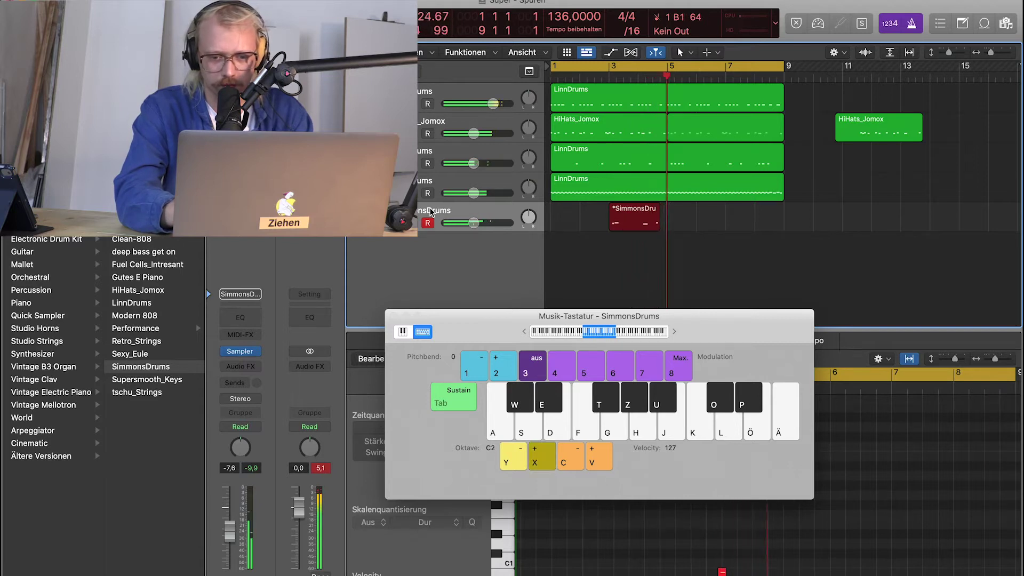
key("j")
key("g")
key("g")
key("l")
key("l")
key("l")
key("l")
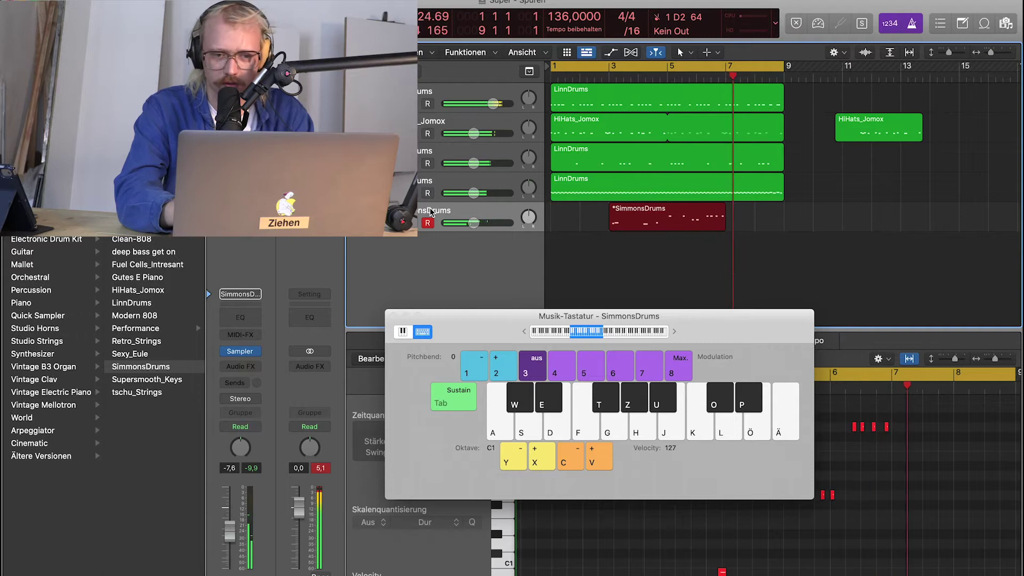
key("l")
key("l")
key("l")
key("l")
key("k")
key("k")
key("j")
key("j")
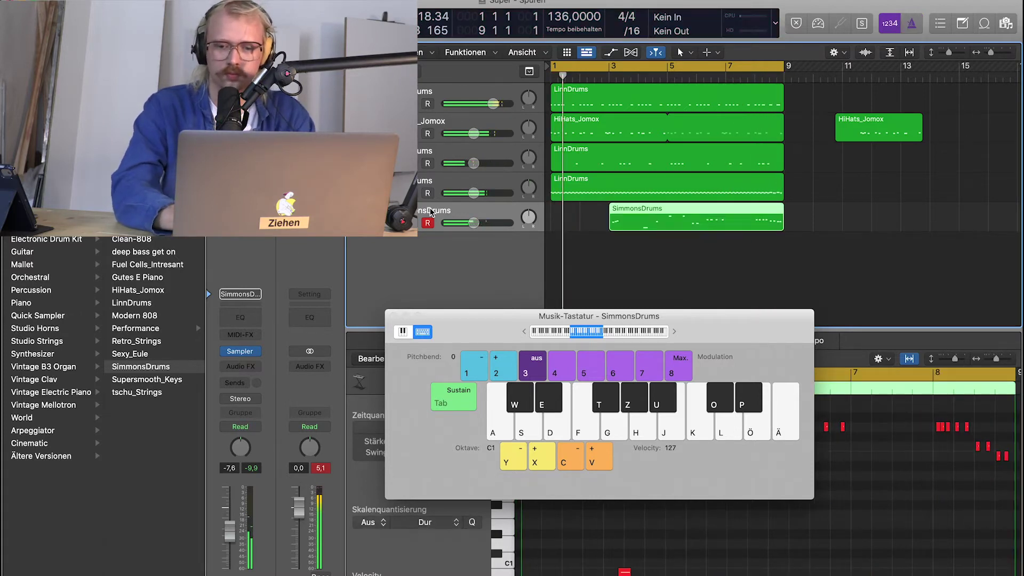
Trim the start of the SimmonsDrums region so that only its closing fill in bar 8 remains.
left_click_drag(614, 228, 758, 230)
left_click(878, 464)
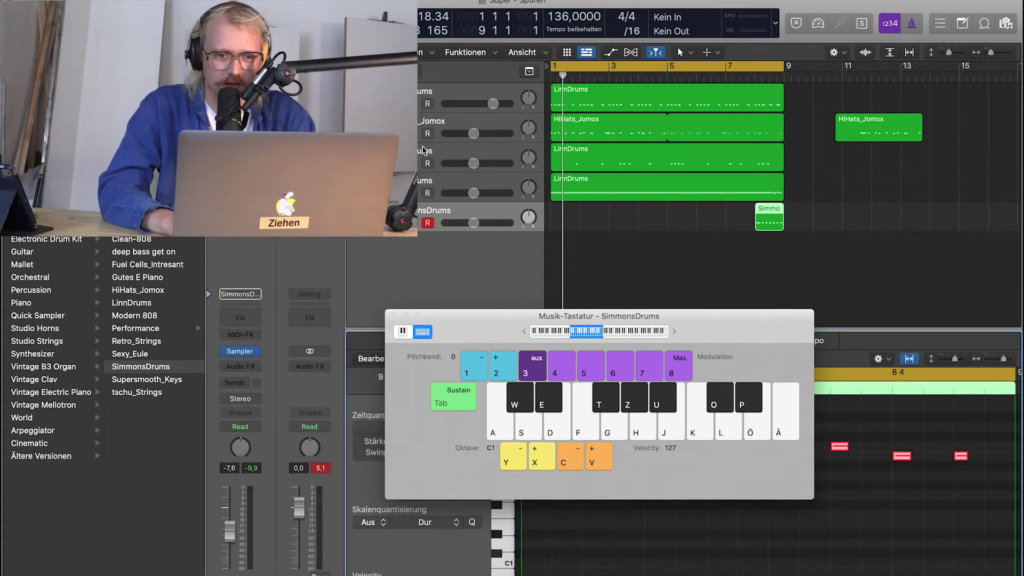
Duplicate the first LinnDrums track with its settings and place the new track directly above SimmonsDrums.
left_click(442, 89)
key("super+d")
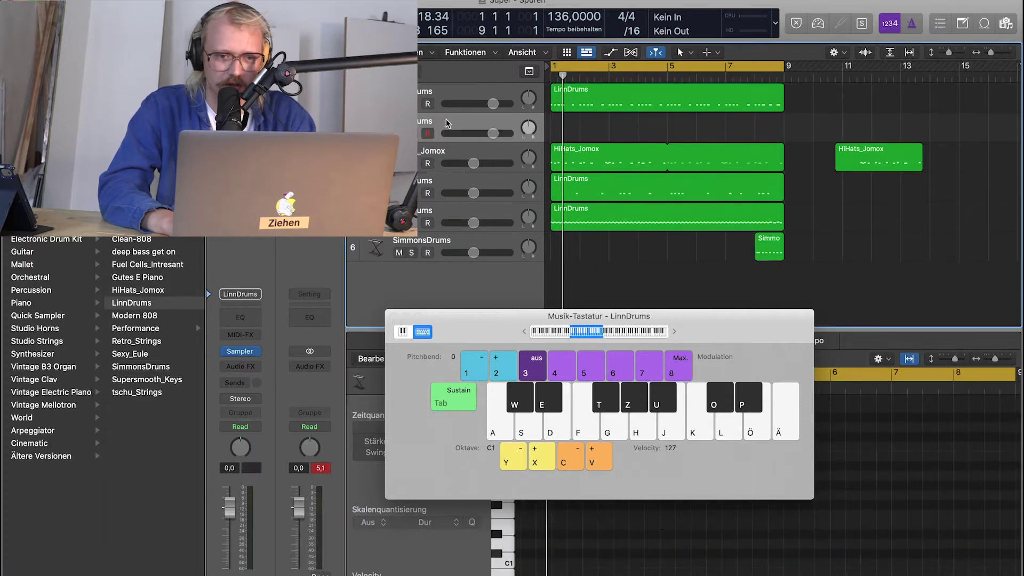
left_click_drag(452, 125, 460, 219)
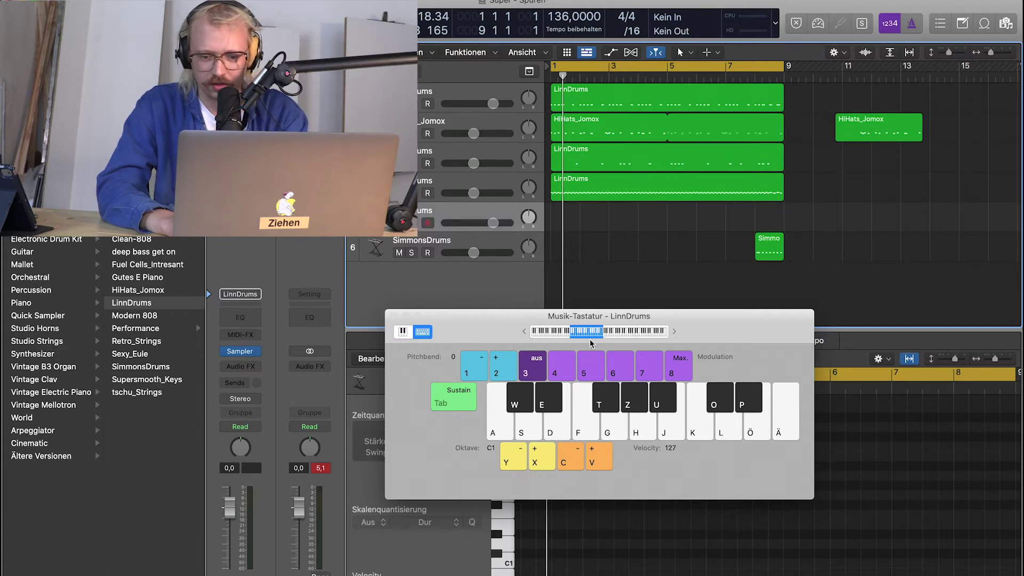
Record a single D#2 hit at bar 1 on the new LinnDrums track, close the music keyboard and lower the track's volume slightly.
key("o")
key("p")
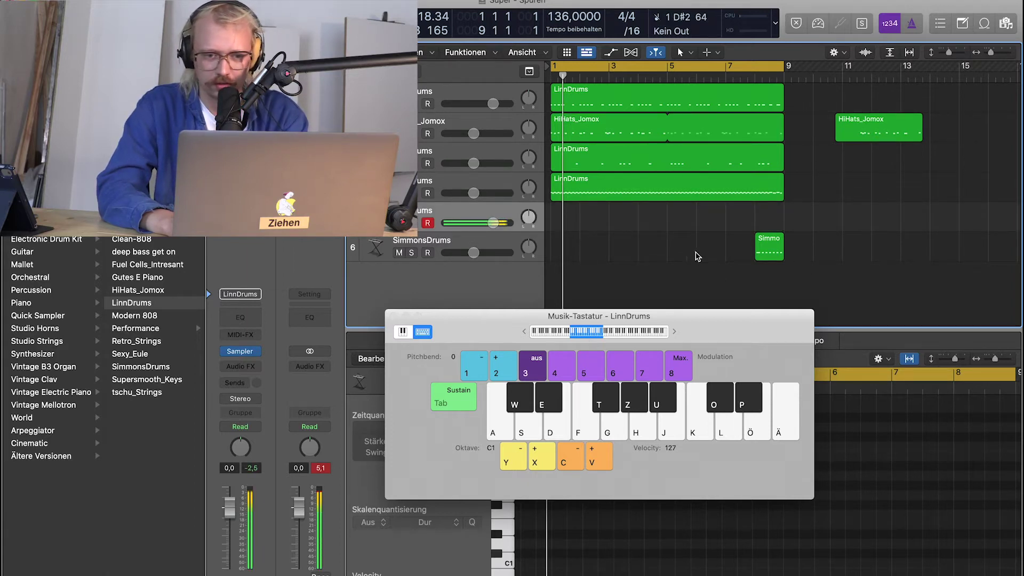
key("r")
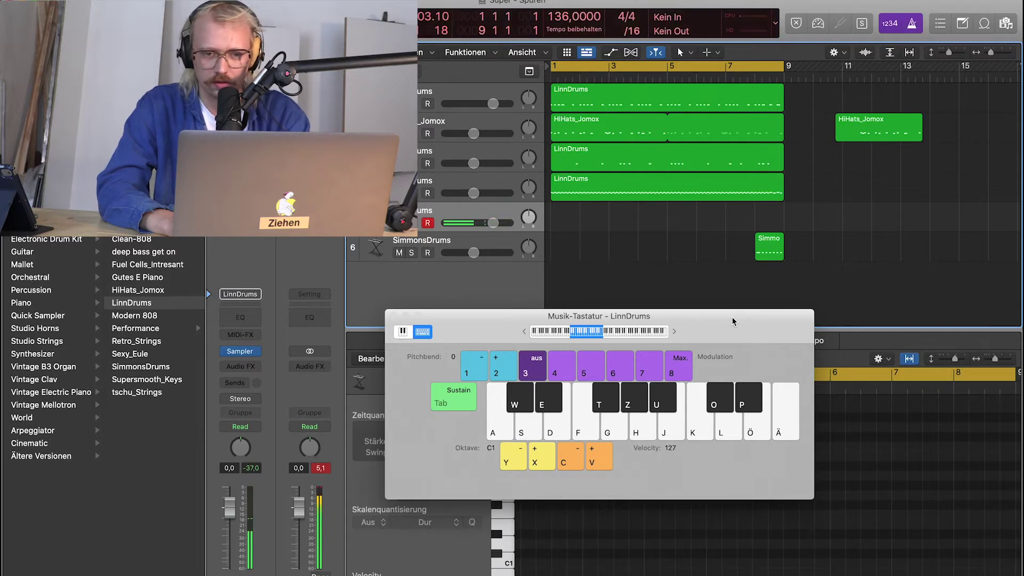
key("p")
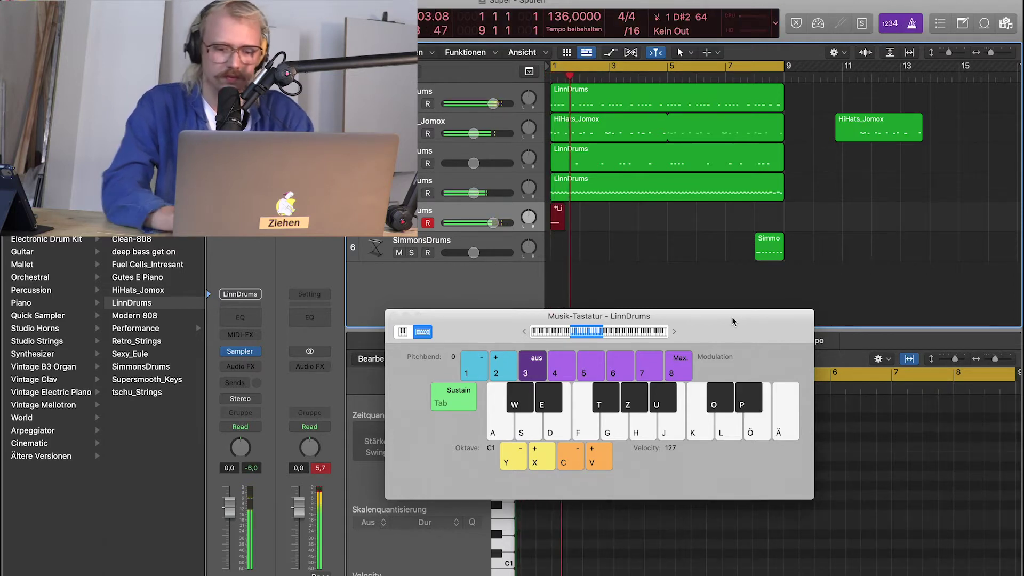
double_click(568, 224)
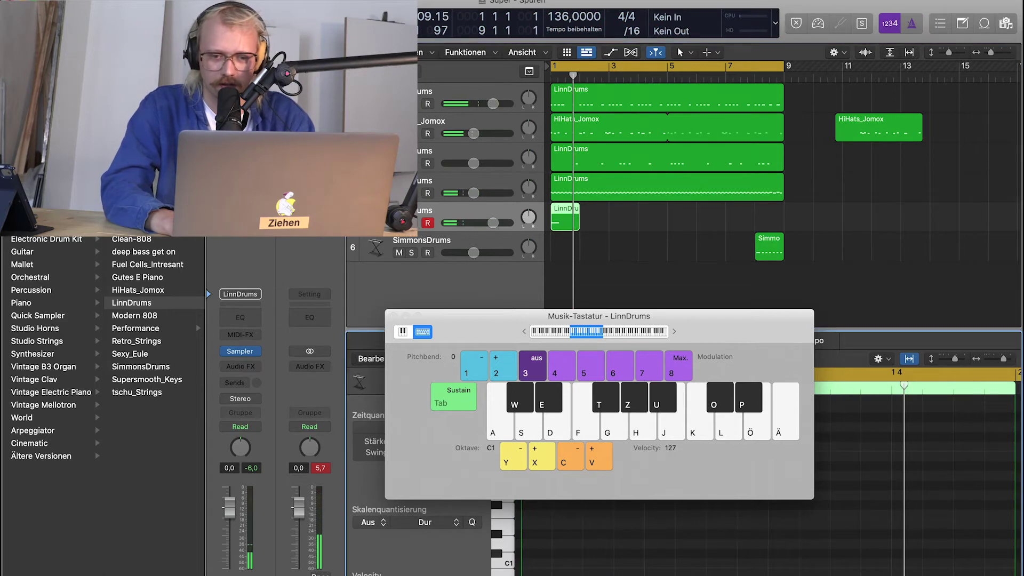
left_click(394, 317)
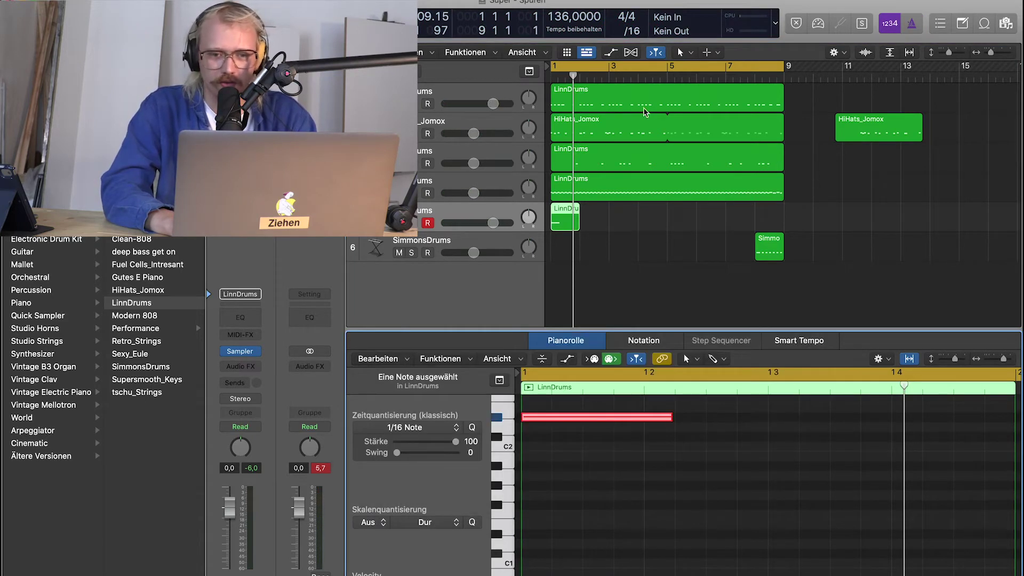
left_click_drag(488, 223, 470, 229)
Select all six drum tracks, from the first LinnDrums track through SimmonsDrums.
key("Up")
key("Up")
key("Up")
key("Up")
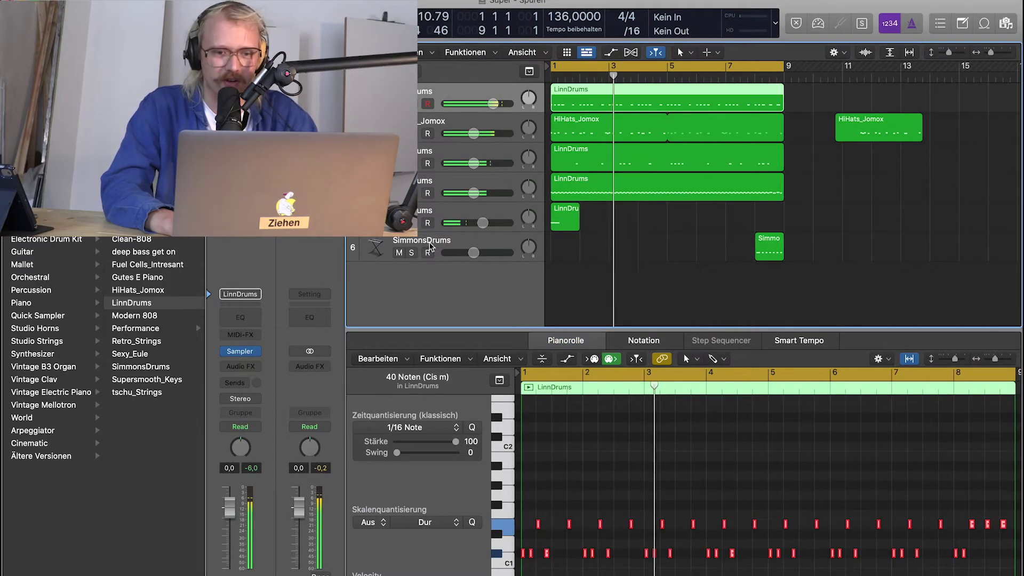
left_click(439, 245, "shift")
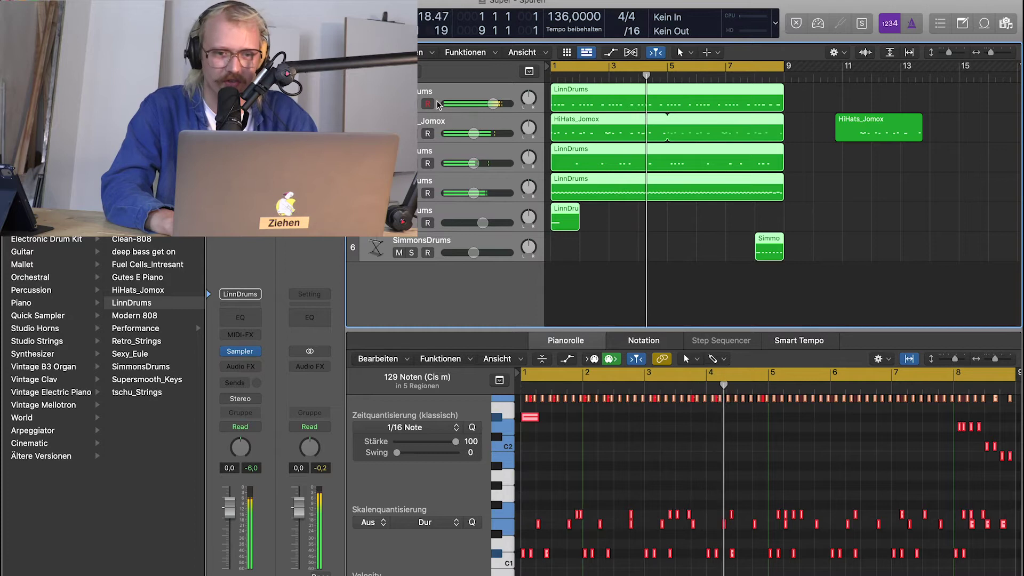
Try grouping the six selected drum tracks into a folder stack, and undo it.
right_click(452, 95)
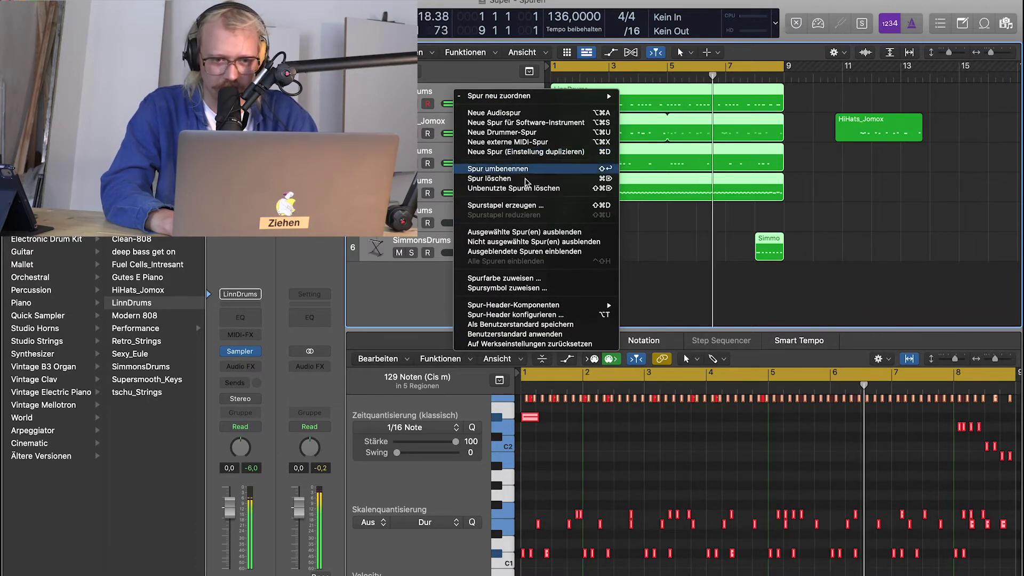
left_click(536, 205)
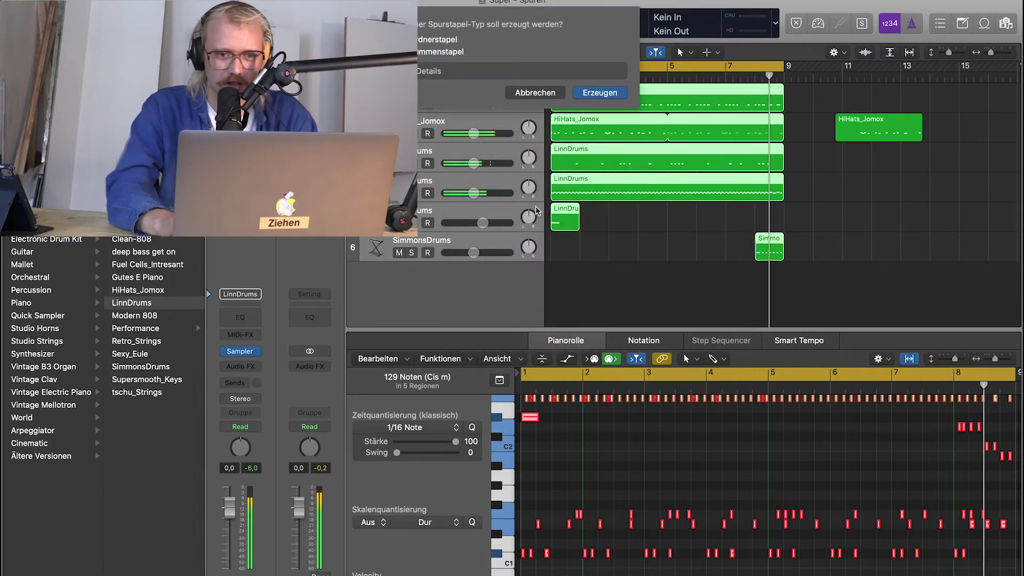
left_click(599, 93)
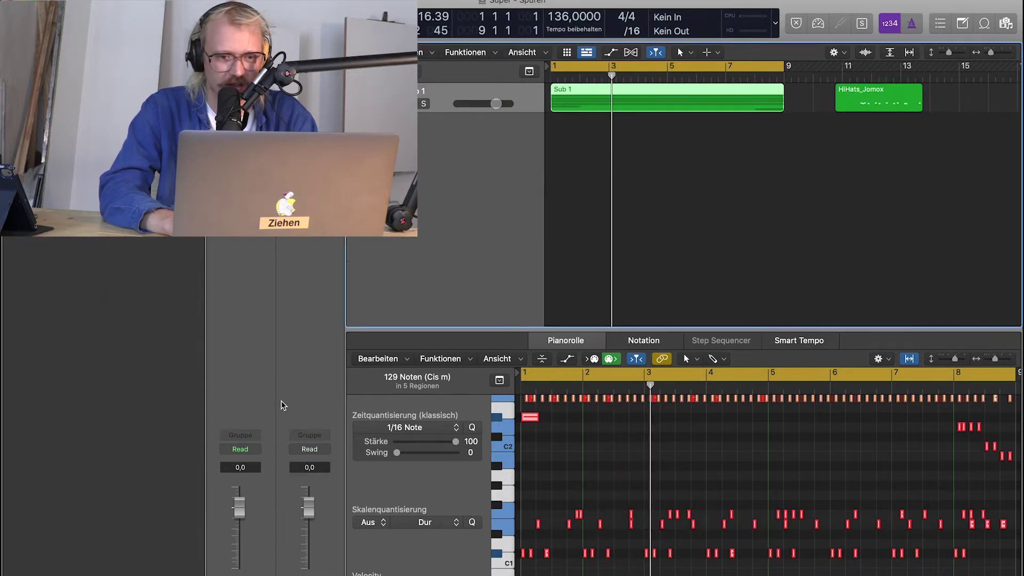
key("super+z")
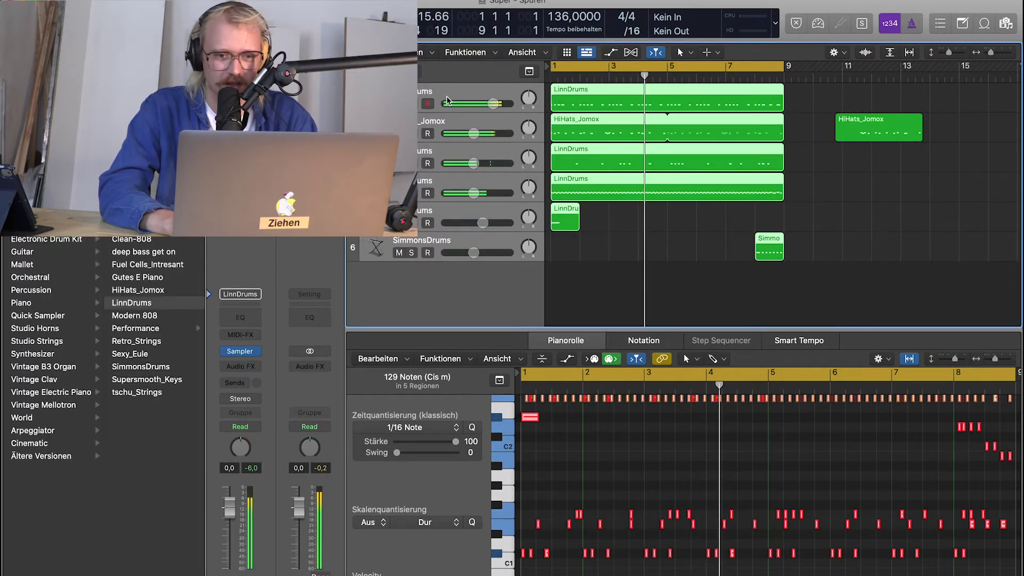
Group the six selected drum tracks into a summing stack.
right_click(447, 100)
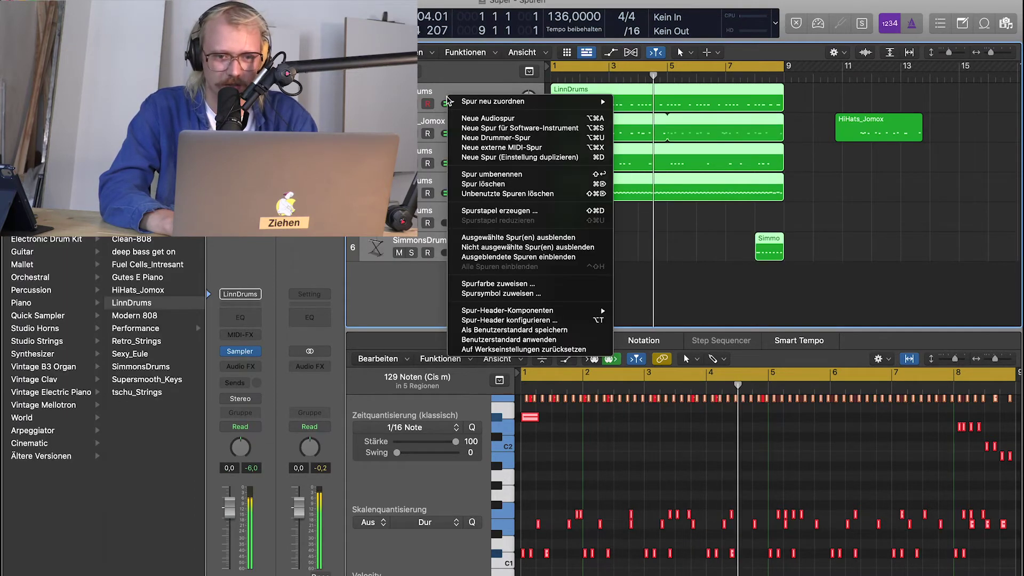
left_click(513, 212)
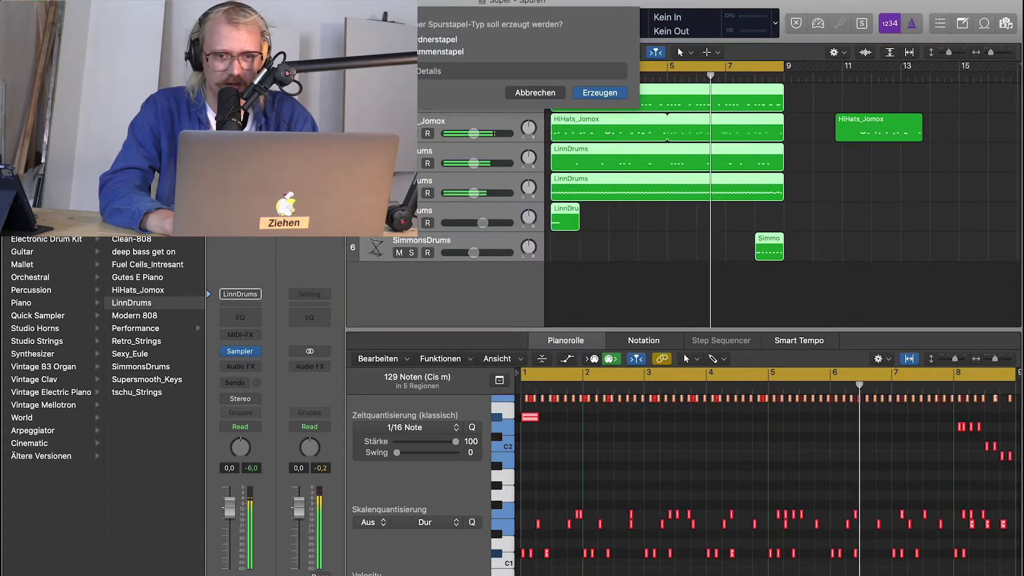
left_click(601, 93)
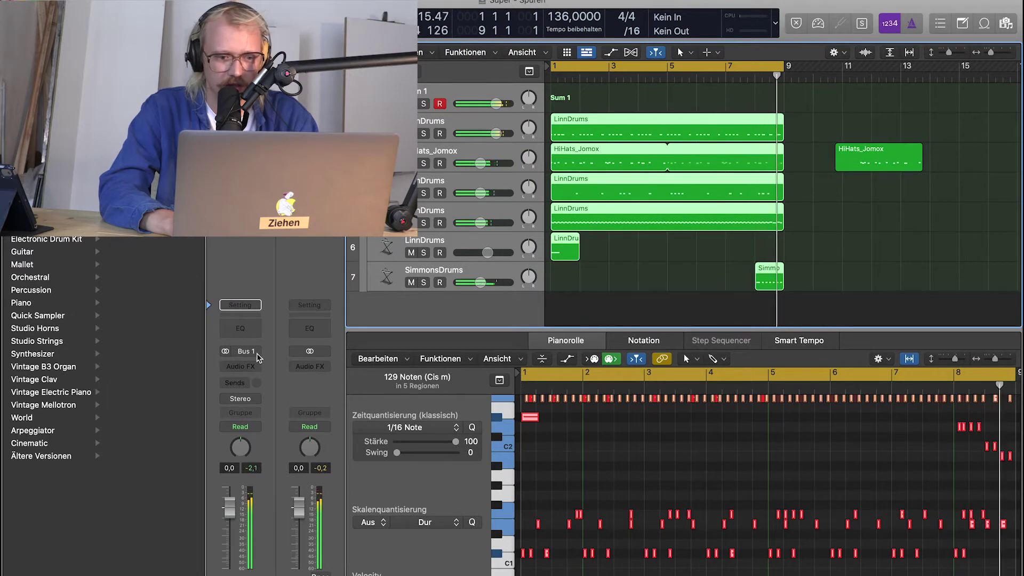
Add a send to Bus 2 on the Sum 1 channel and insert ChromaVerb on the resulting aux channel.
left_click(250, 383)
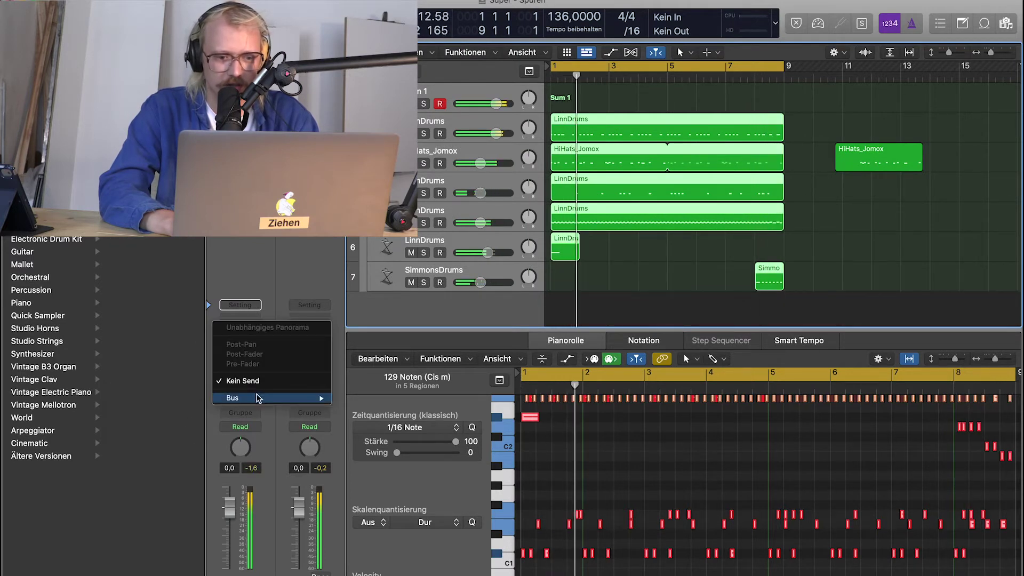
mouse_move(258, 398)
left_click(395, 240)
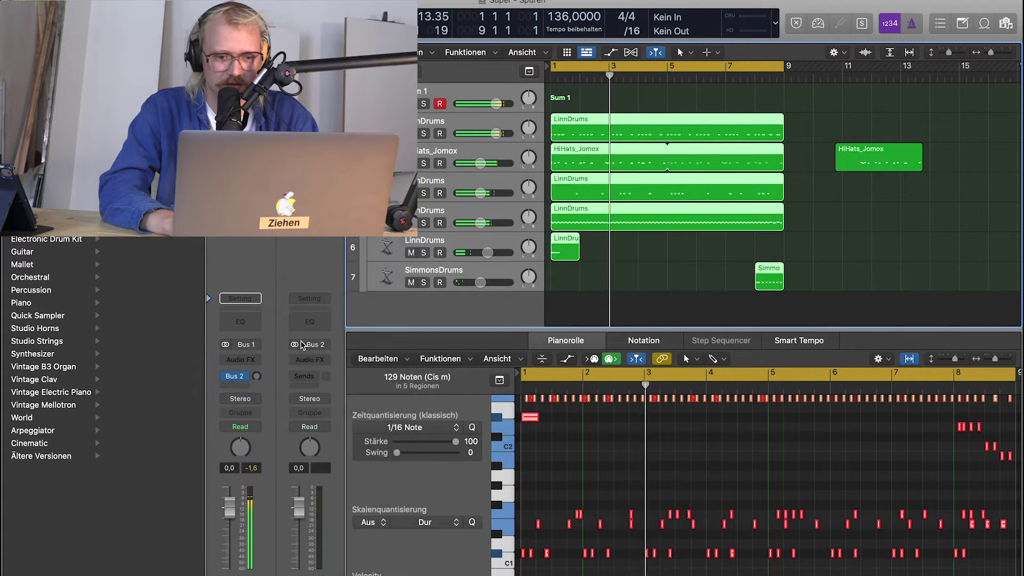
left_click(314, 364)
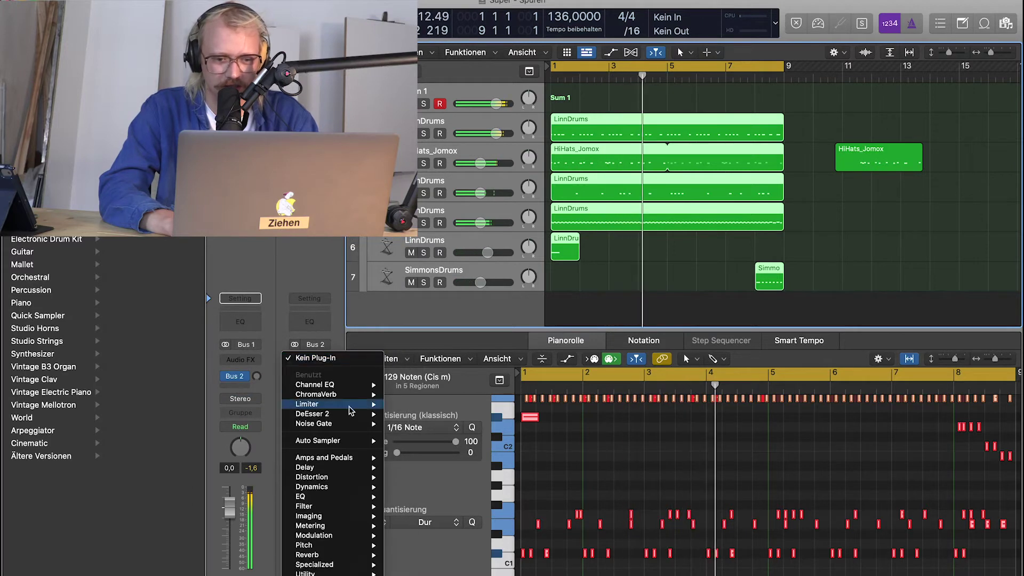
mouse_move(347, 395)
left_click(417, 395)
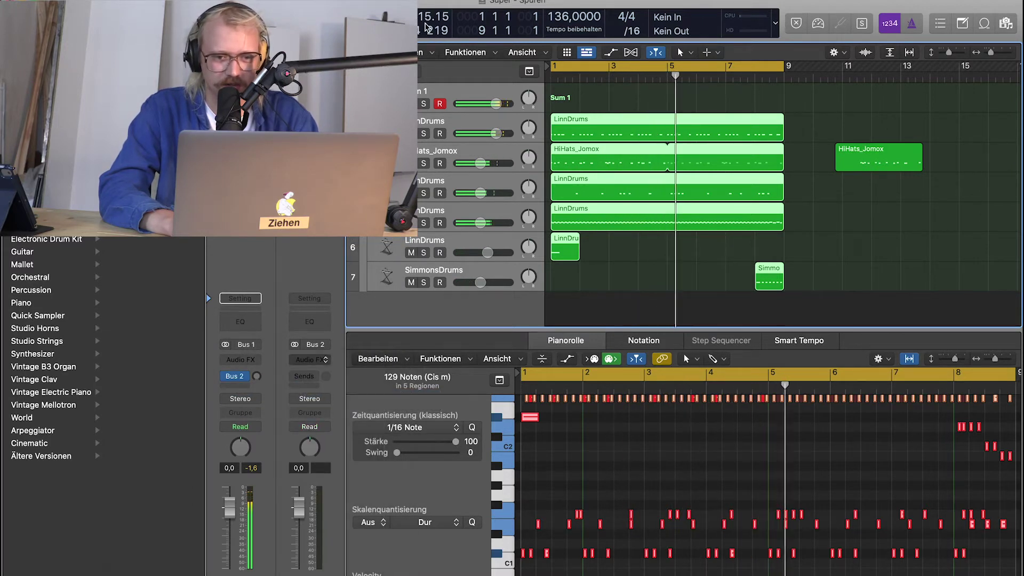
Raise Sum 1's Bus 2 send to about -3.7 and load an ambience preset with the Synth Hall room type in ChromaVerb.
left_click_drag(256, 377, 257, 315)
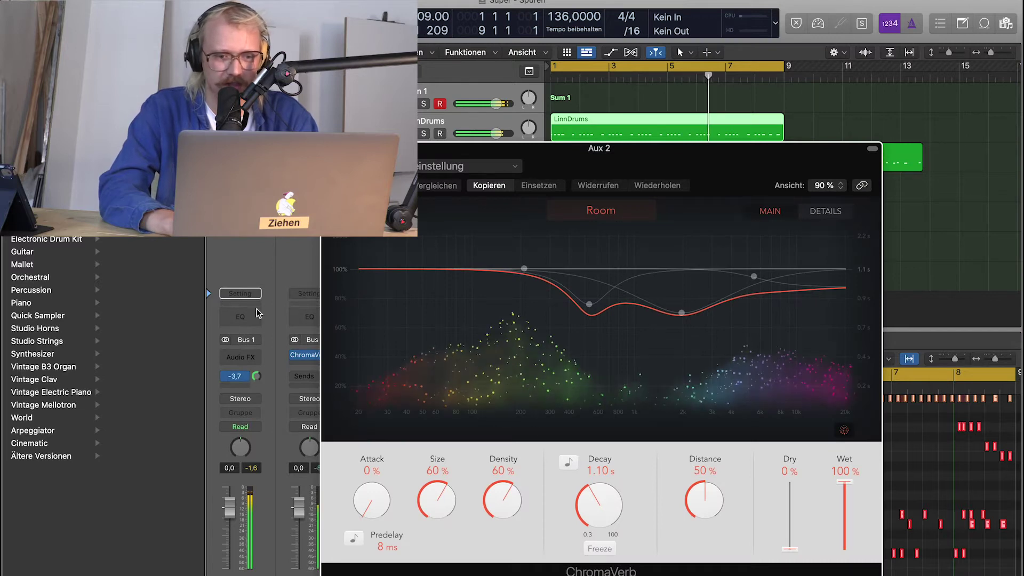
left_click(394, 186)
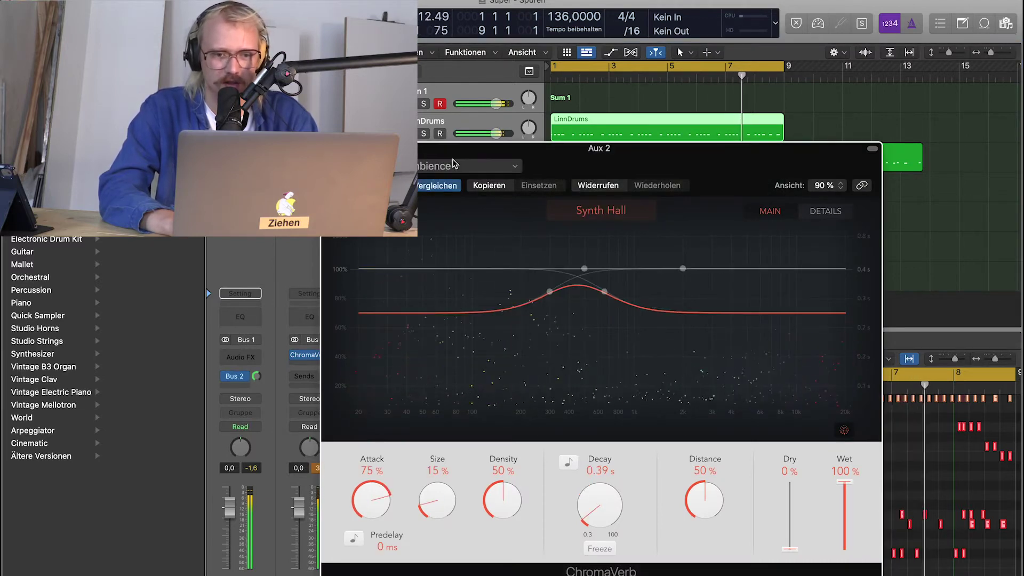
left_click(454, 165)
left_click(534, 226)
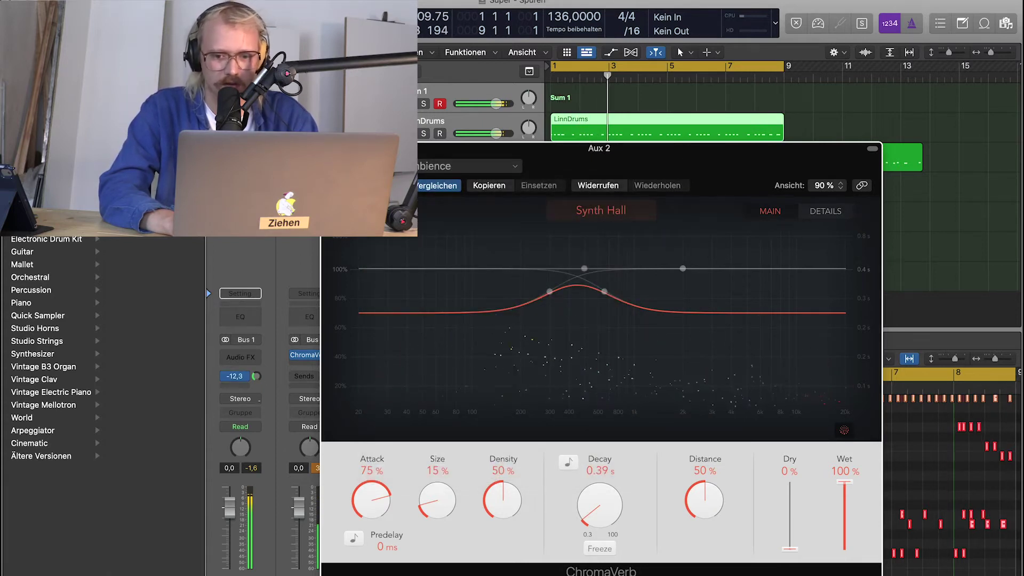
Set ChromaVerb's Dry level to 100 %, lower Sum 1's Bus 2 send to about -13.0 and close the reverb.
left_click(260, 405)
left_click_drag(795, 553, 796, 494)
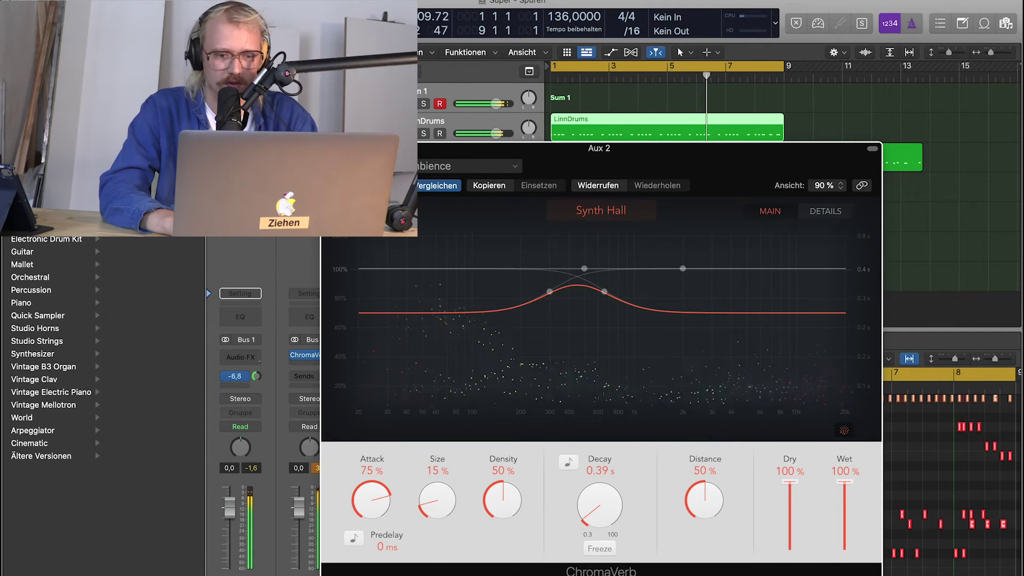
left_click_drag(259, 377, 260, 373)
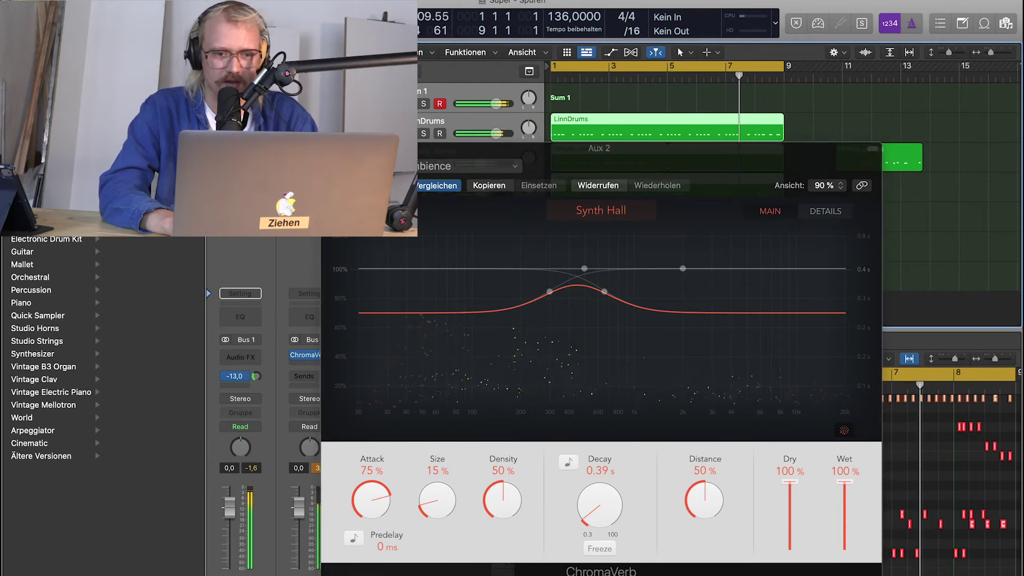
left_click(331, 148)
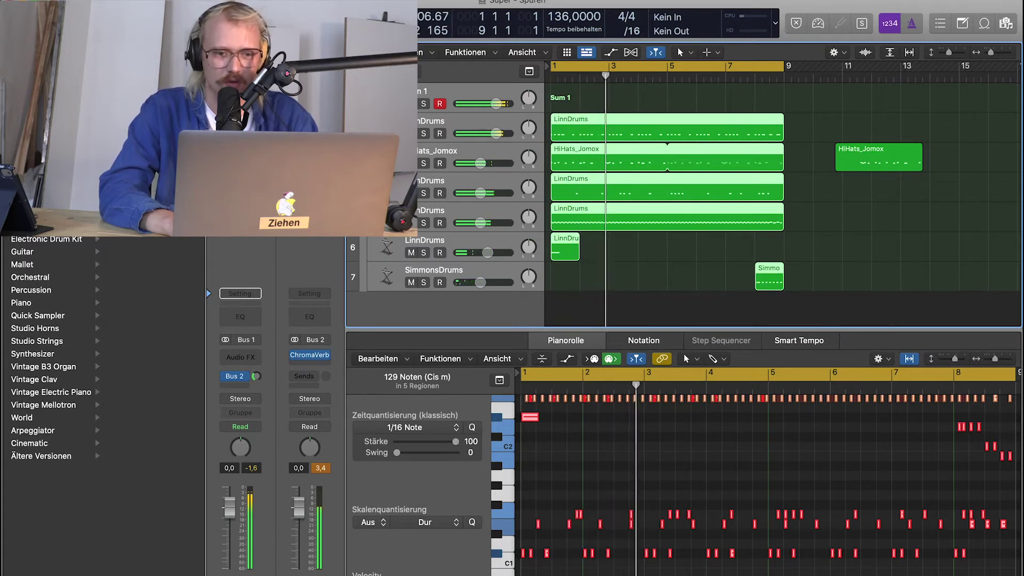
Mute all E1 notes in the first LinnDrums region of the stack, leaving only the C#1 notes active.
left_click(452, 181)
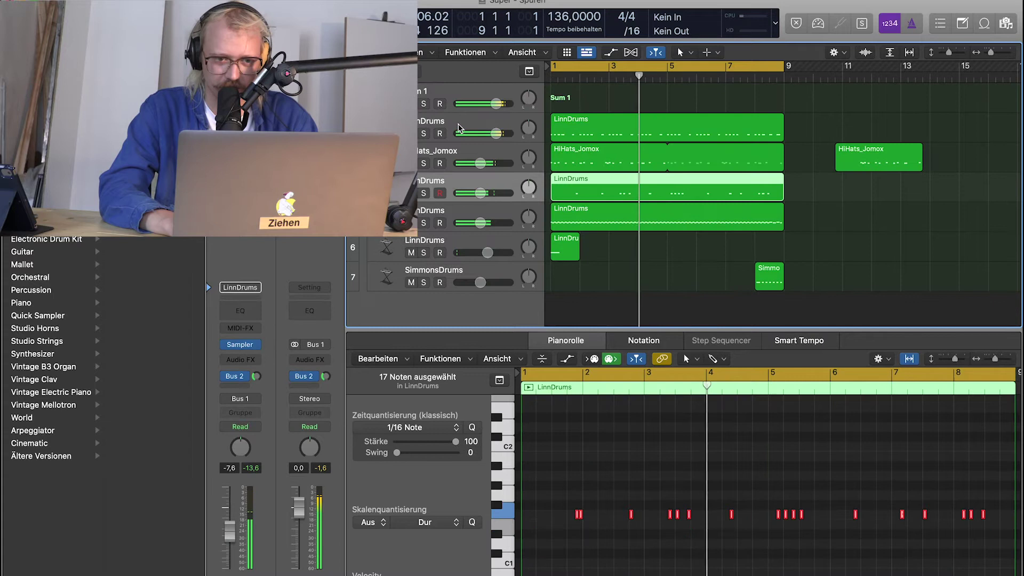
left_click(459, 125)
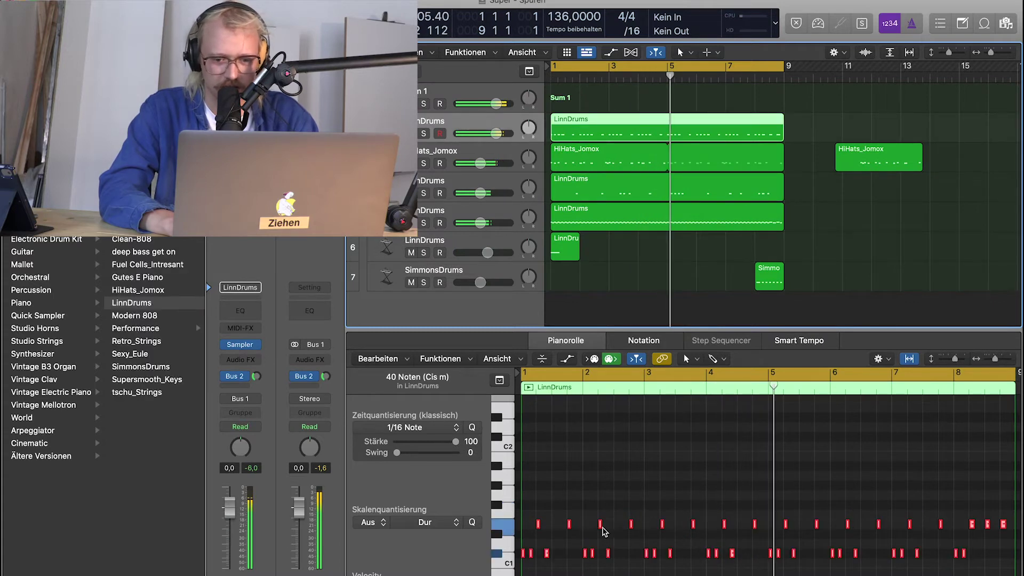
scroll(926, 550, "down", 5)
scroll(926, 550, "up", 4)
left_click_drag(898, 540, 263, 441)
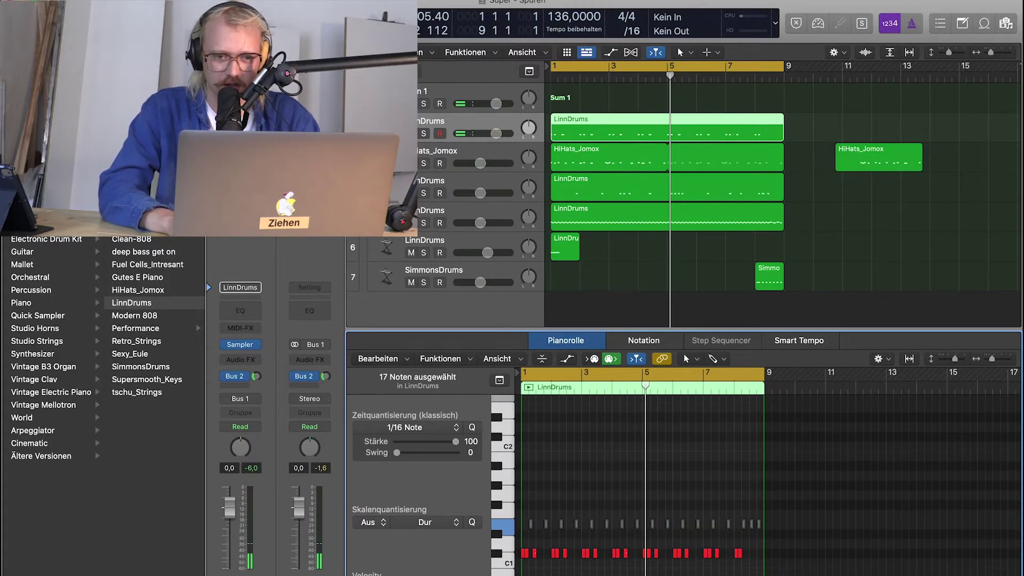
Duplicate this LinnDrums track with a copy of its region, and in the copy mute the C#1 notes and unmute the E1 notes.
key("super+d")
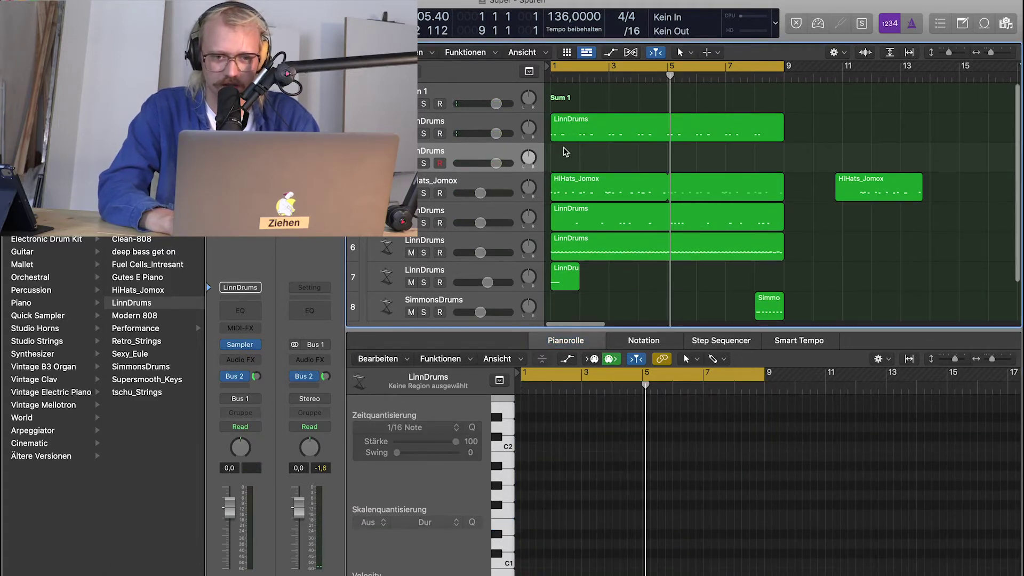
left_click_drag(576, 142, 578, 167)
left_click_drag(855, 504, 446, 537)
key("ctrl+m")
left_click(498, 553)
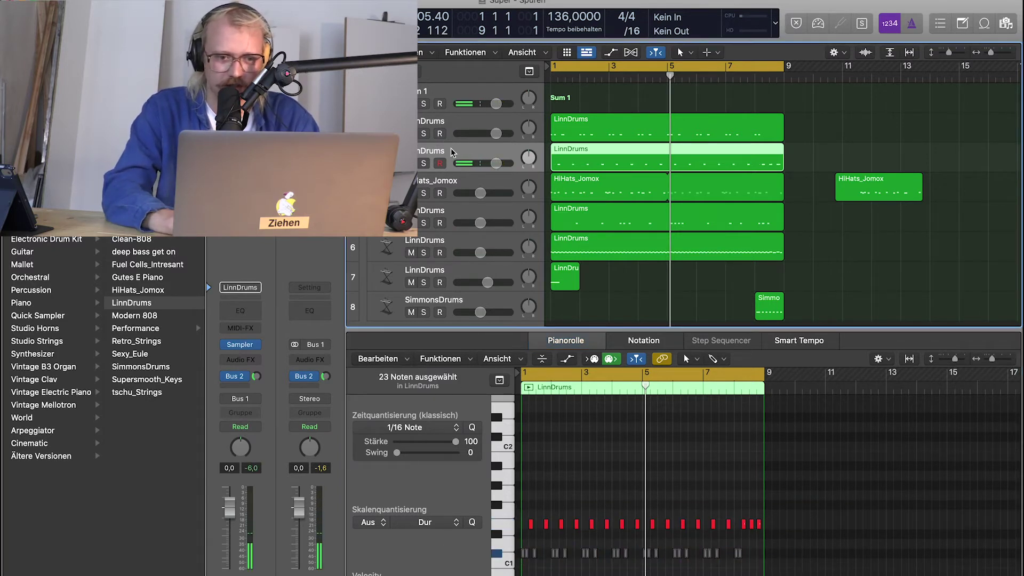
Solo the second LinnDrums track in the stack, start playback and insert a stereo ChromaVerb on it.
left_click(424, 164)
key("space")
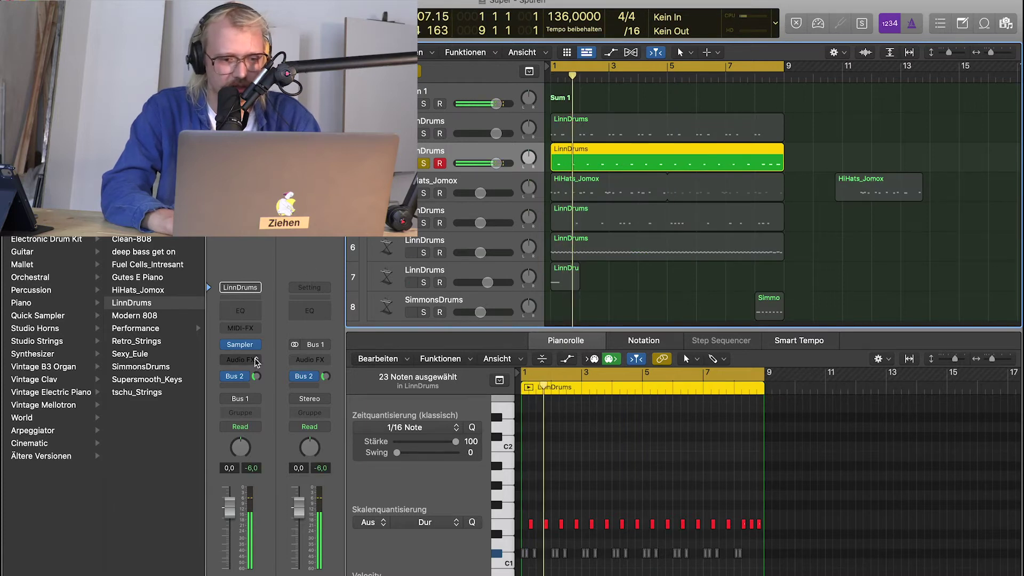
left_click(241, 360)
mouse_move(285, 526)
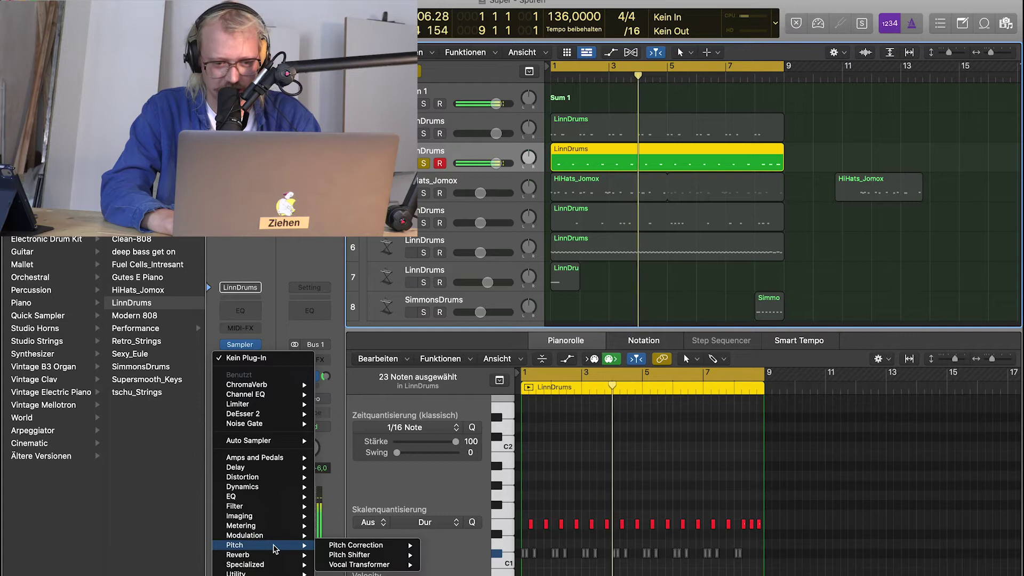
mouse_move(272, 555)
mouse_move(348, 568)
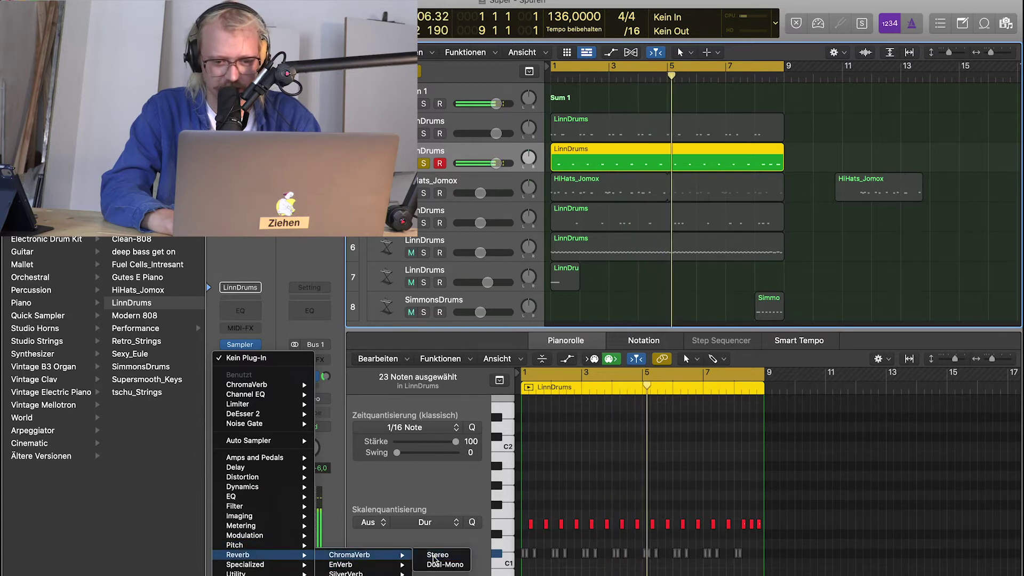
left_click(438, 555)
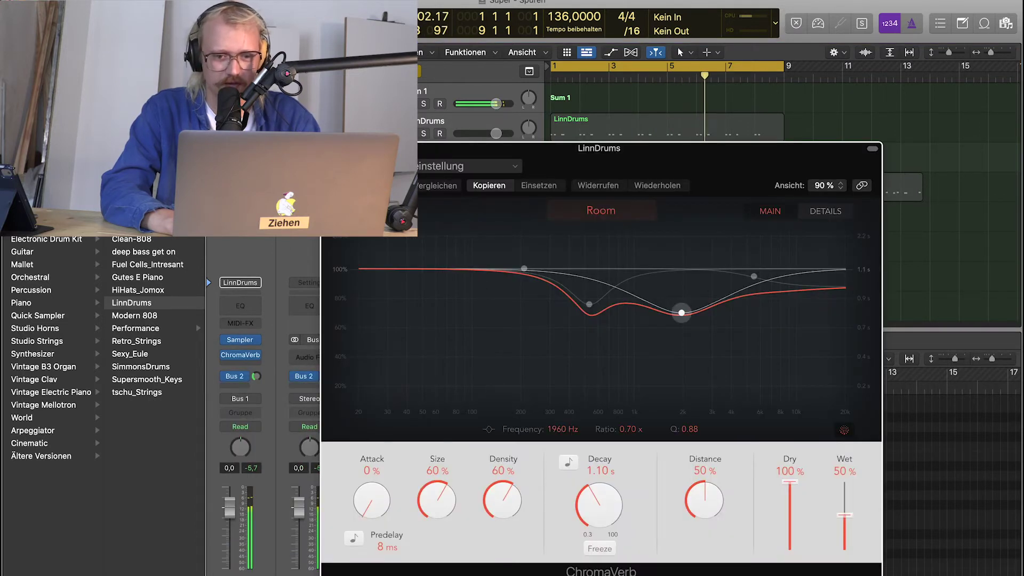
Try ChromaVerb's 80s Drums hall preset with Dry at 56 % and an adjusted Decay, then try the Drum Chamber preset.
key("]")
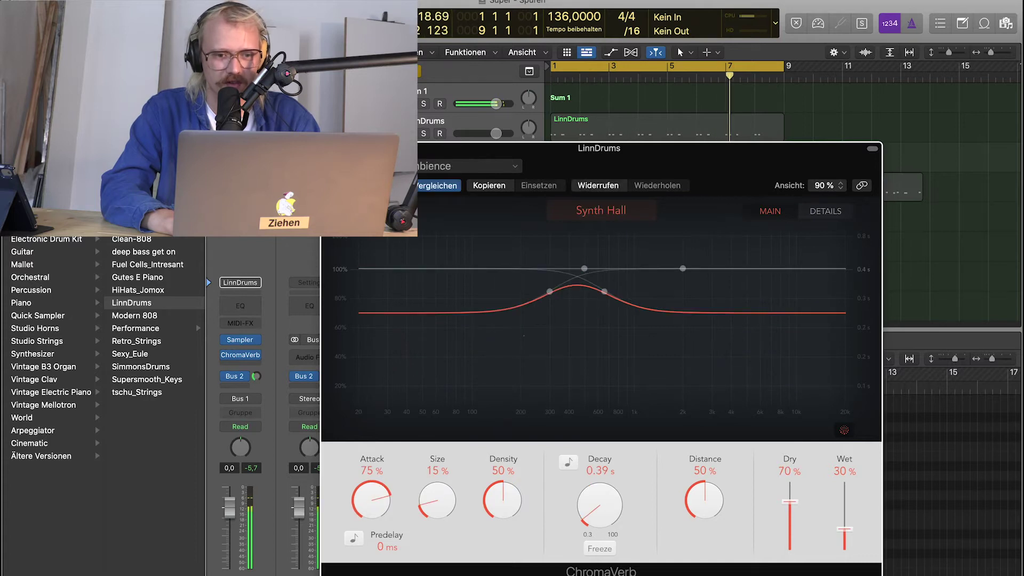
left_click(482, 172)
mouse_move(493, 447)
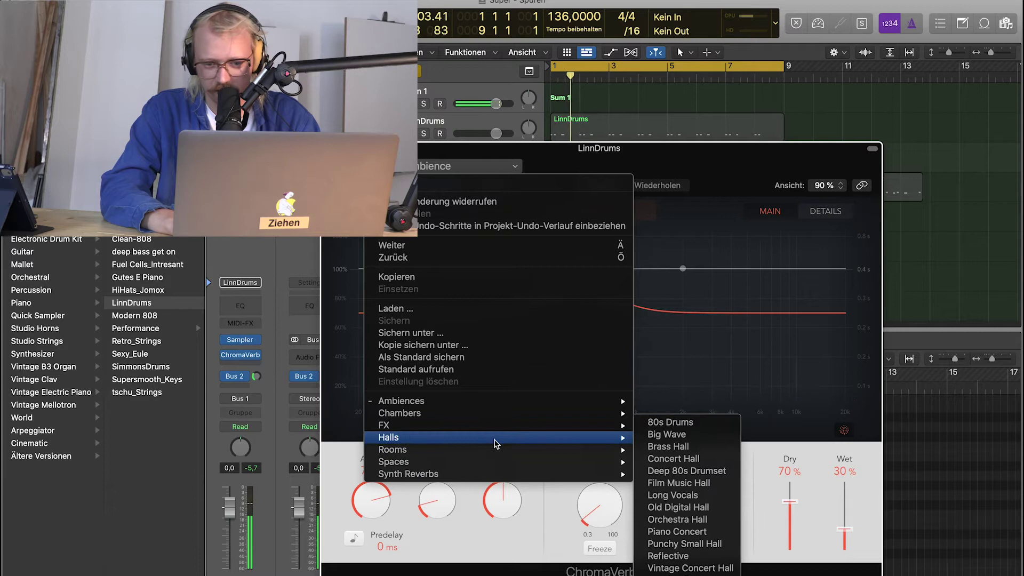
left_click(711, 424)
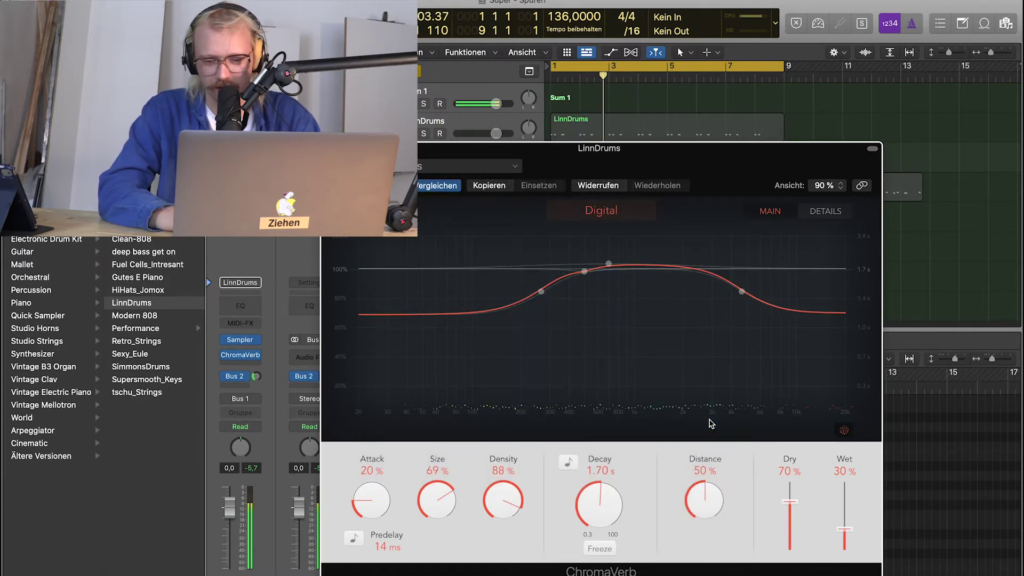
left_click_drag(789, 502, 796, 511)
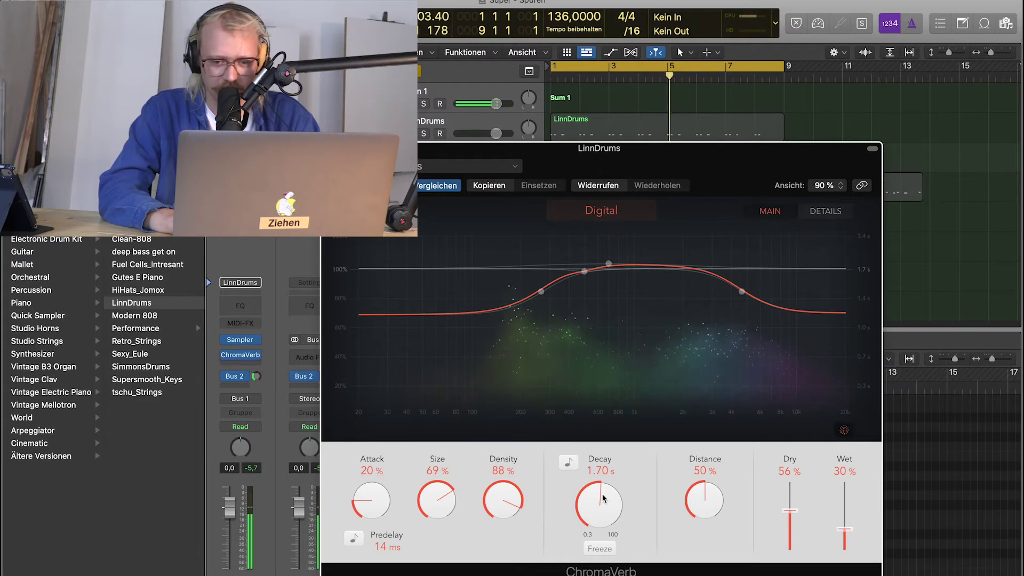
left_click_drag(602, 499, 602, 535)
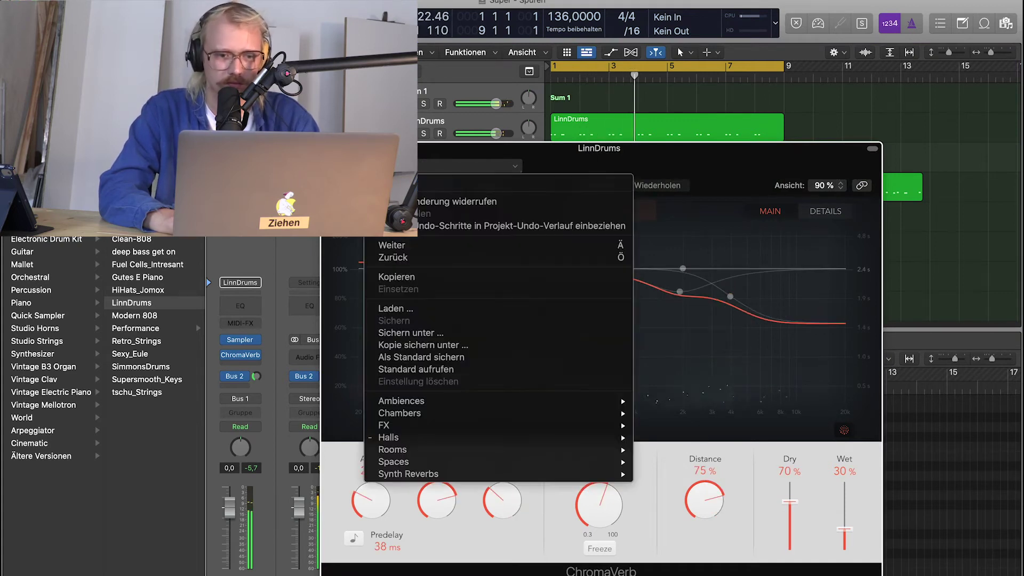
mouse_move(483, 416)
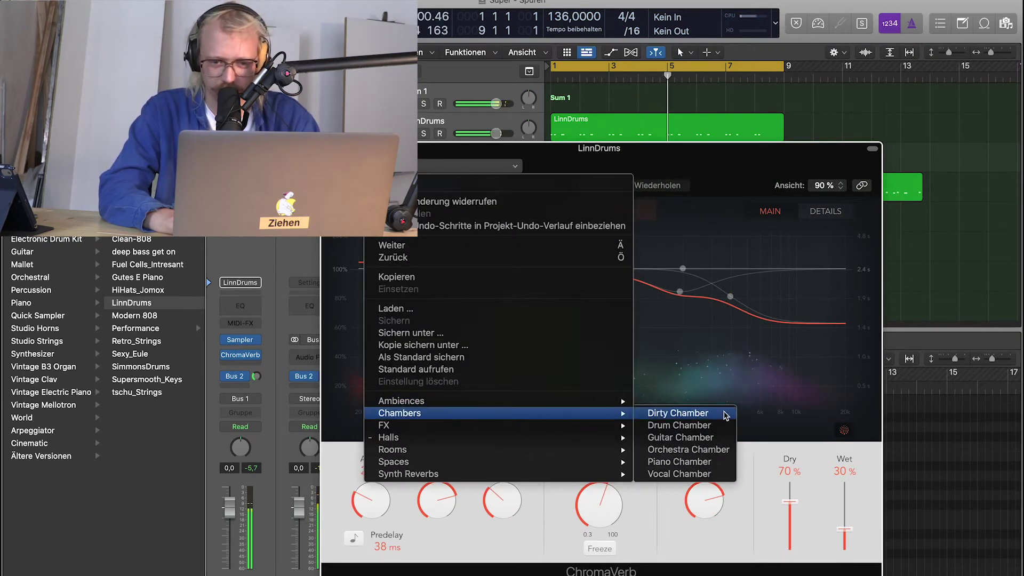
left_click(708, 426)
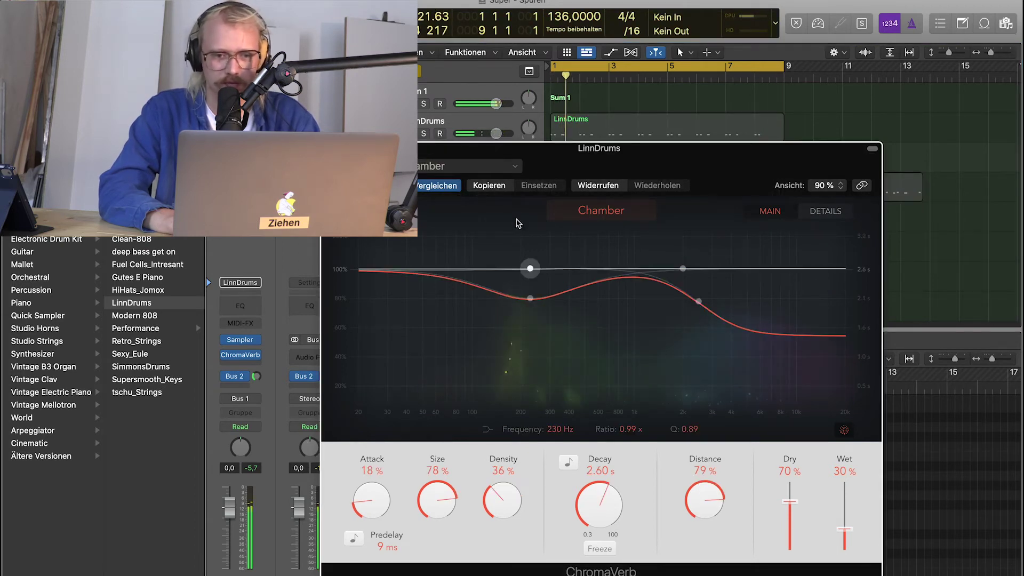
Load the Drums Space preset in ChromaVerb, close the reverb and unsolo the LinnDrums track.
left_click(469, 165)
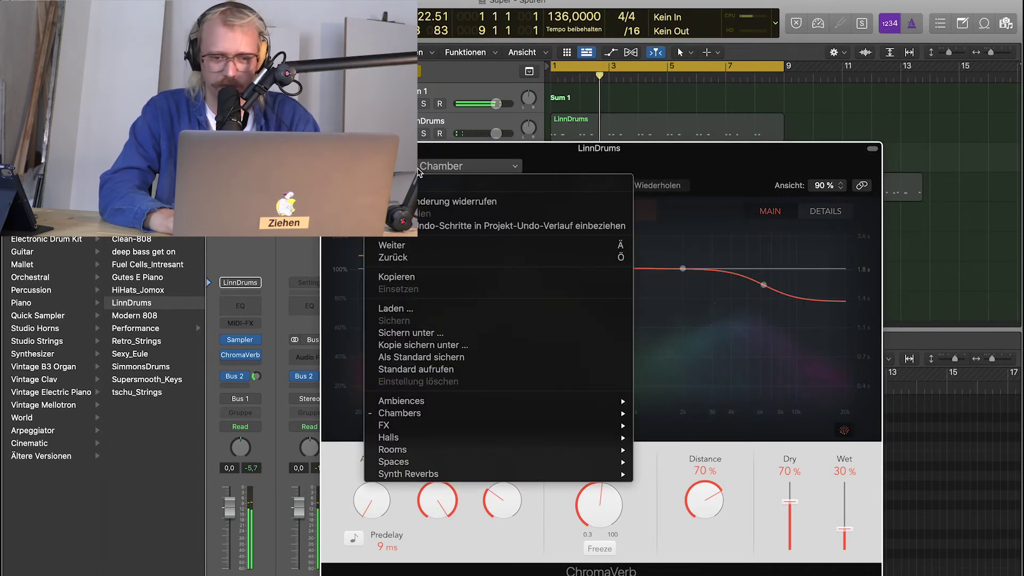
mouse_move(454, 458)
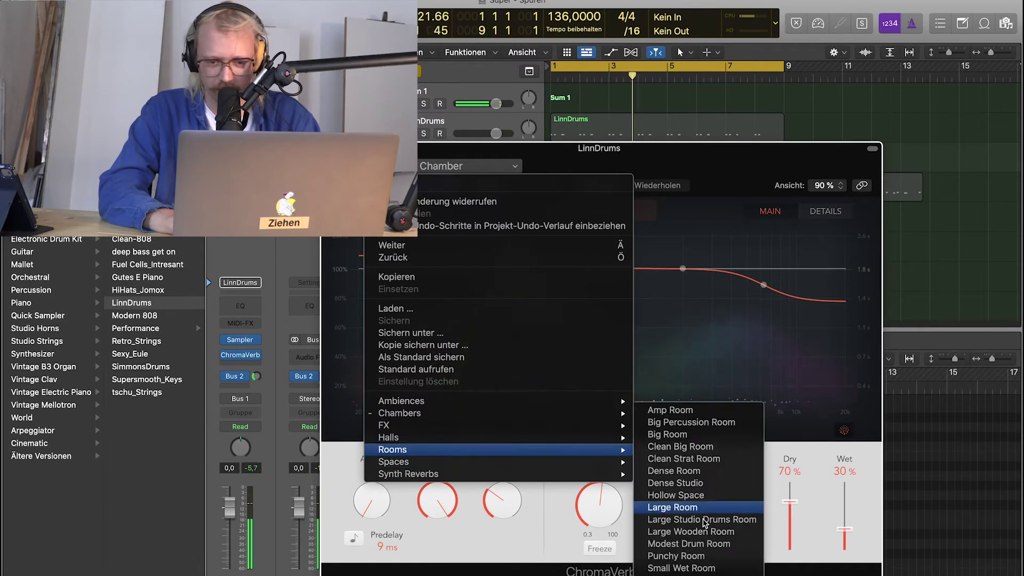
mouse_move(511, 462)
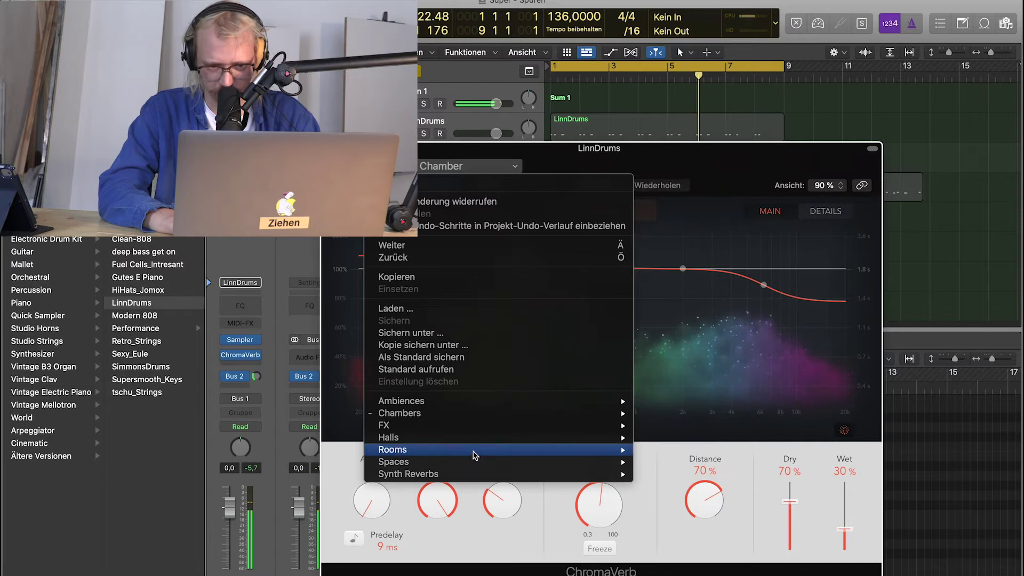
mouse_move(503, 402)
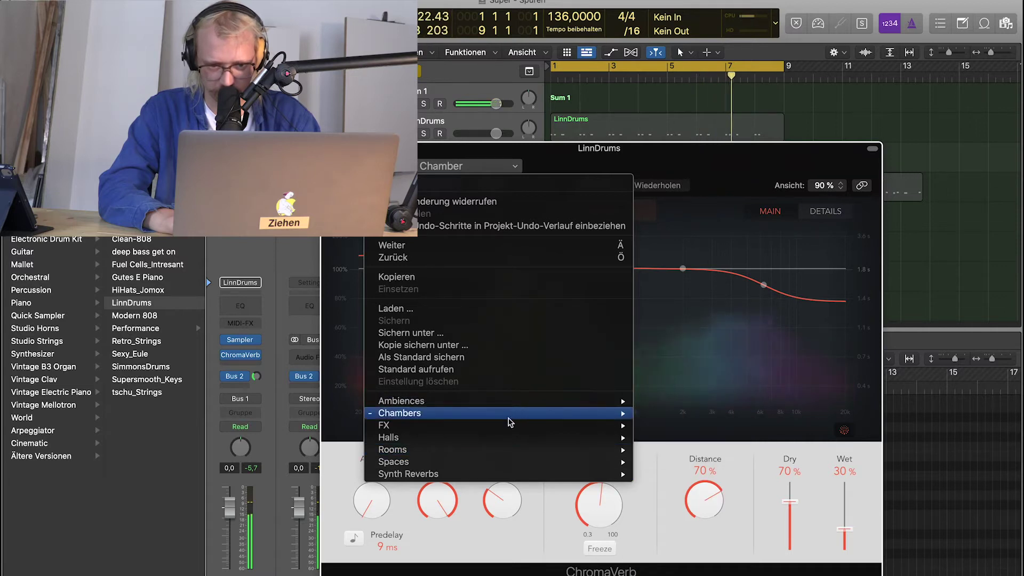
mouse_move(510, 427)
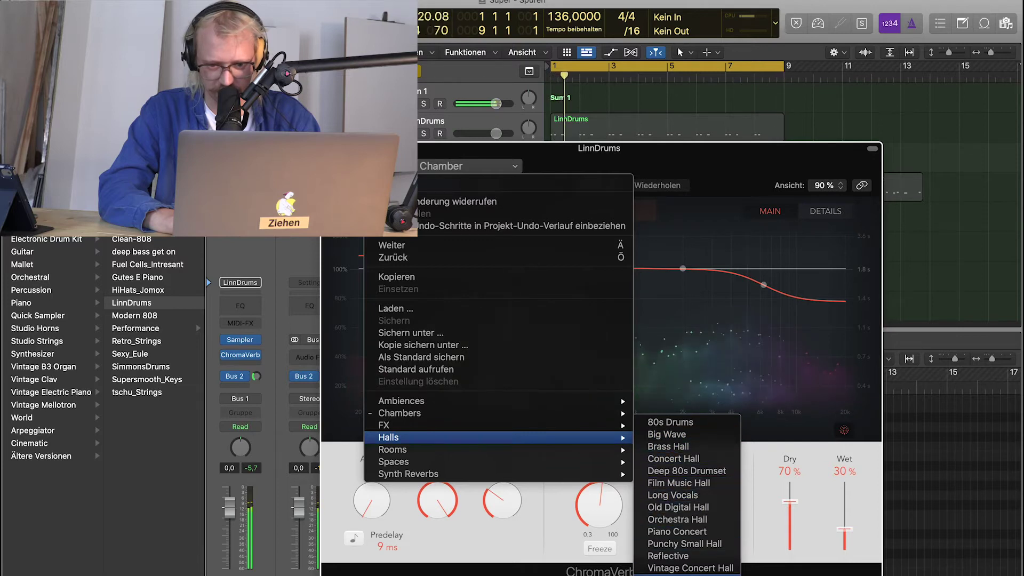
mouse_move(584, 468)
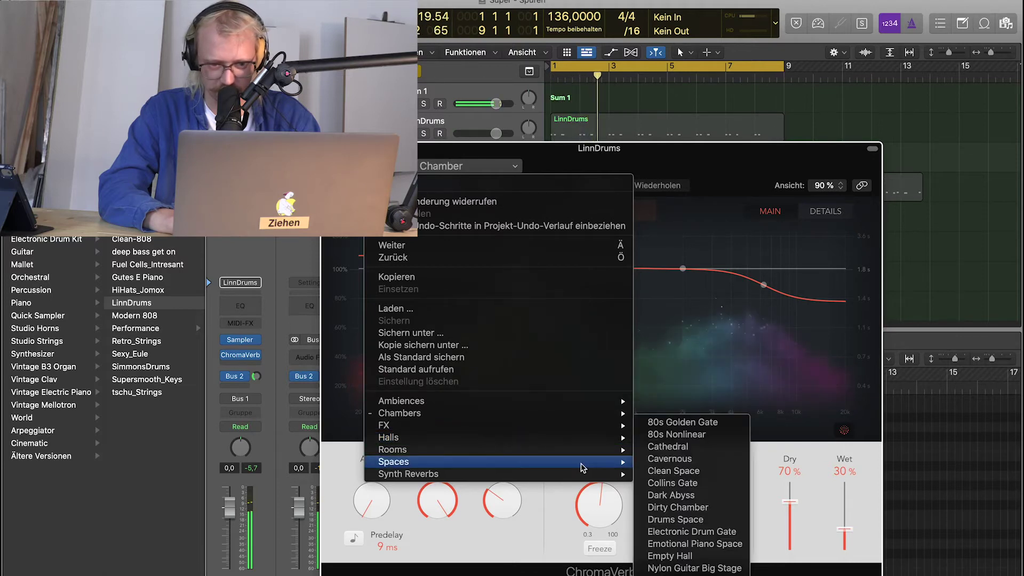
mouse_move(579, 450)
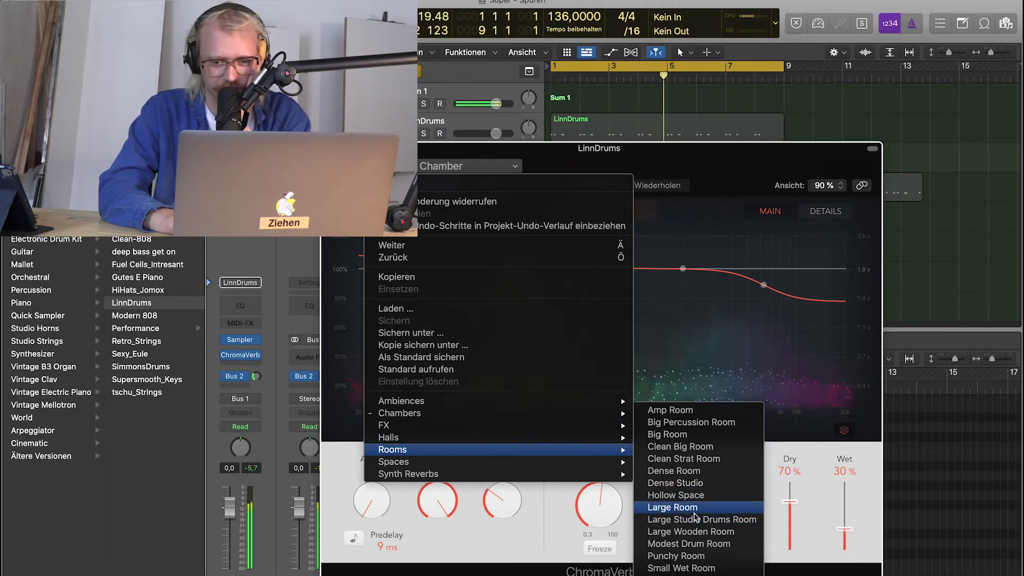
mouse_move(553, 462)
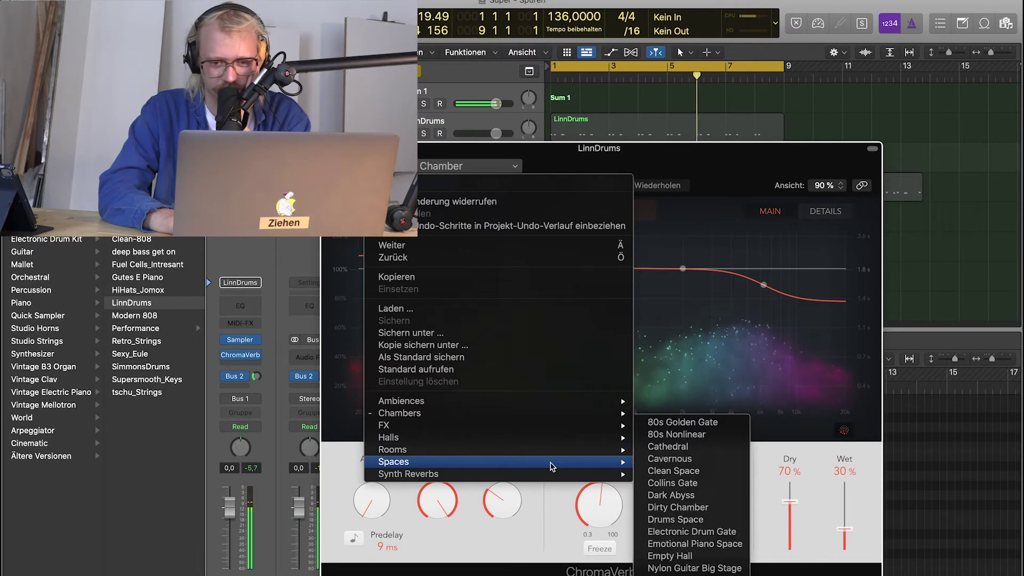
left_click(706, 522)
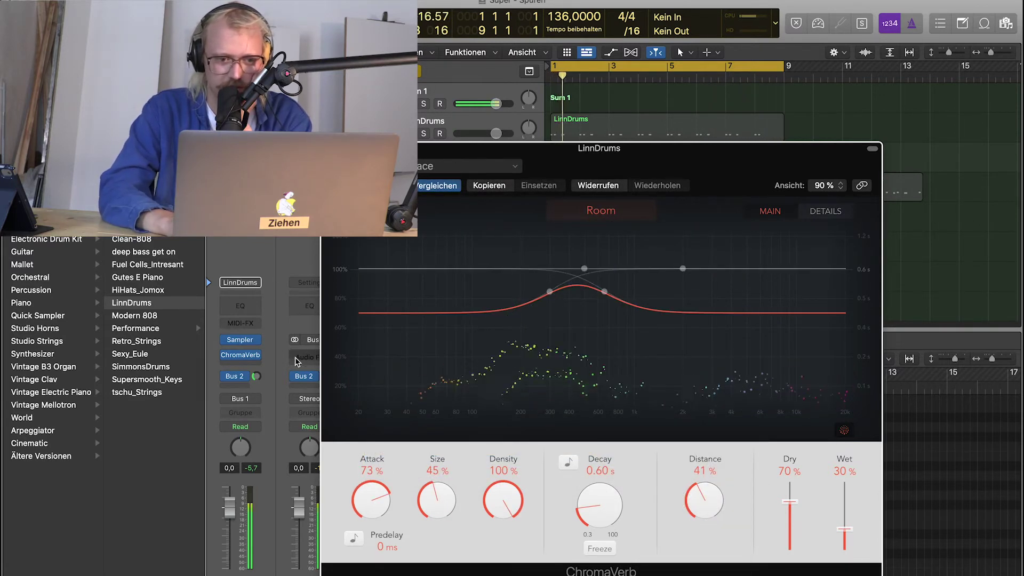
left_click(247, 572)
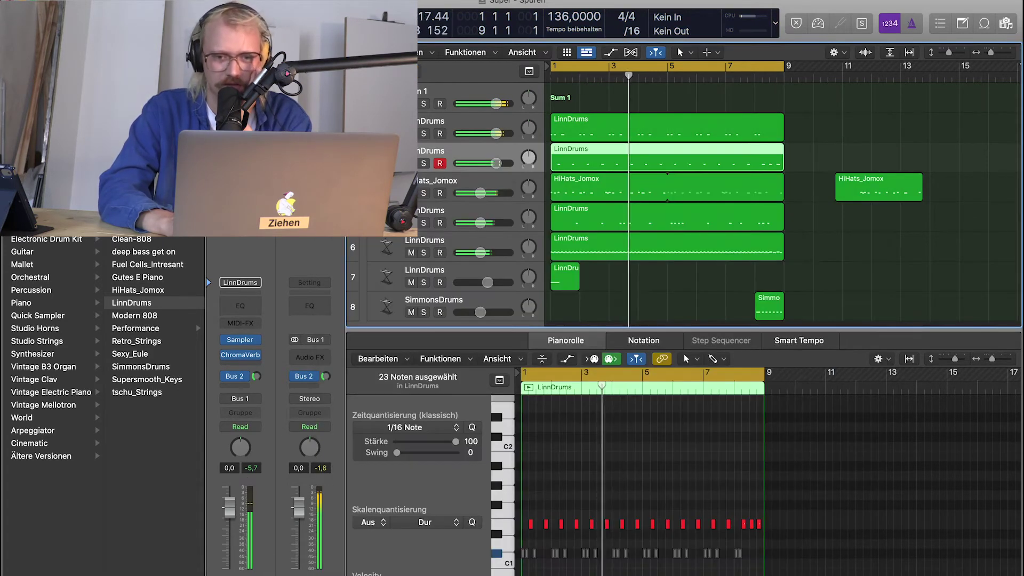
Collapse the Sum 1 stack and delete the stray HiHats_Jomox region around bar 11.
double_click(649, 161)
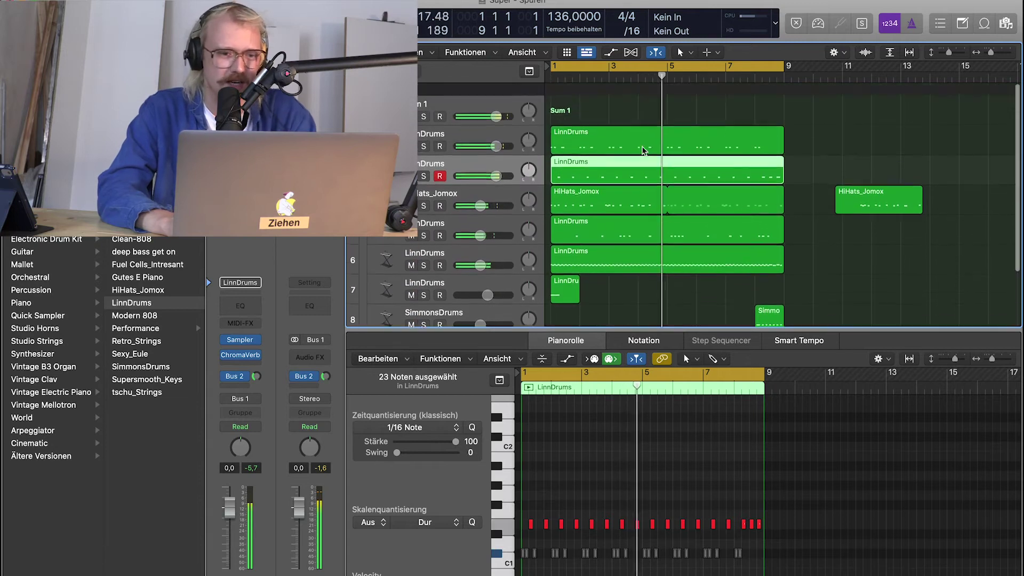
left_click(374, 98)
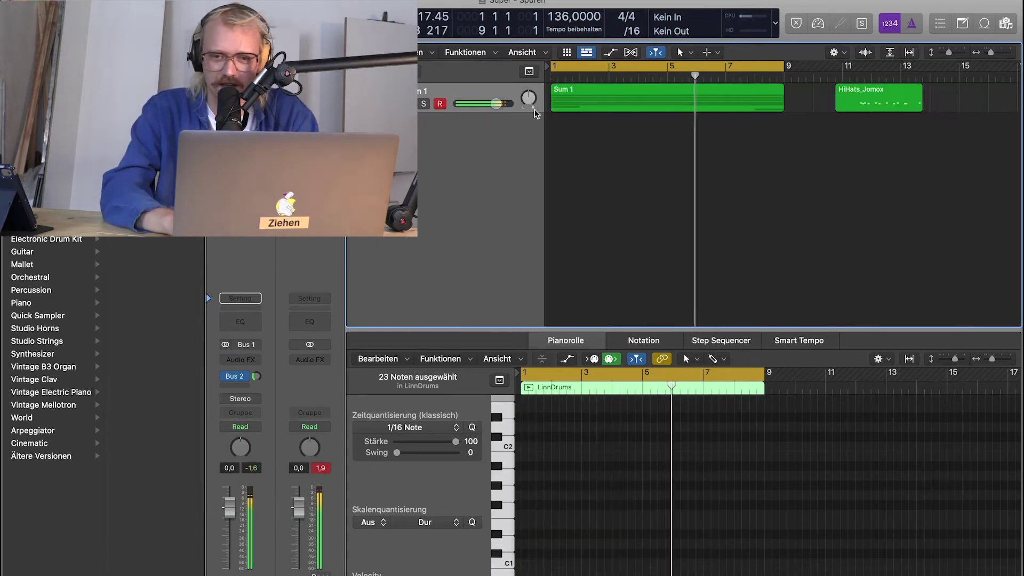
left_click(868, 102)
key("Delete")
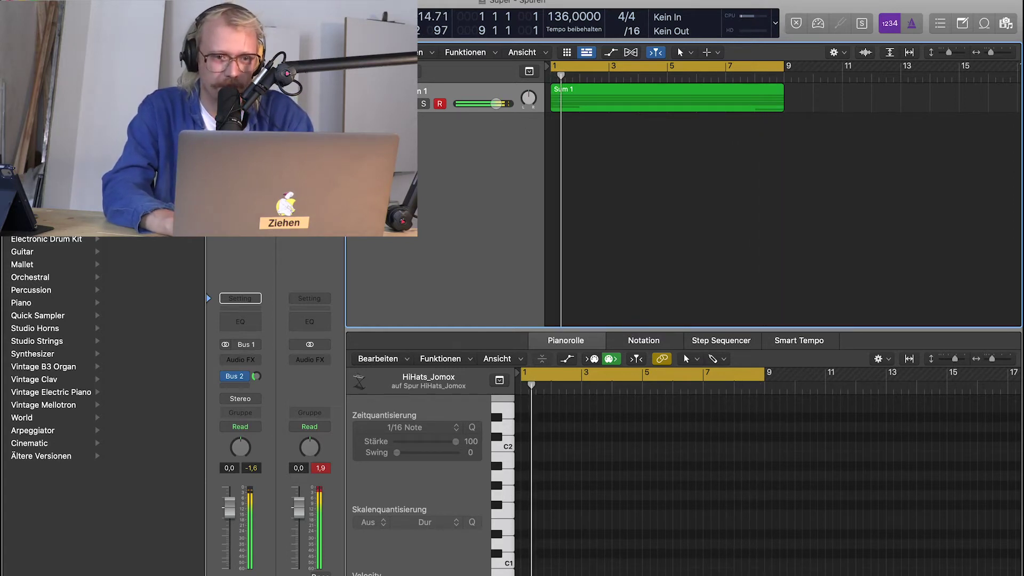
key("alt+super+n")
left_click(645, 192)
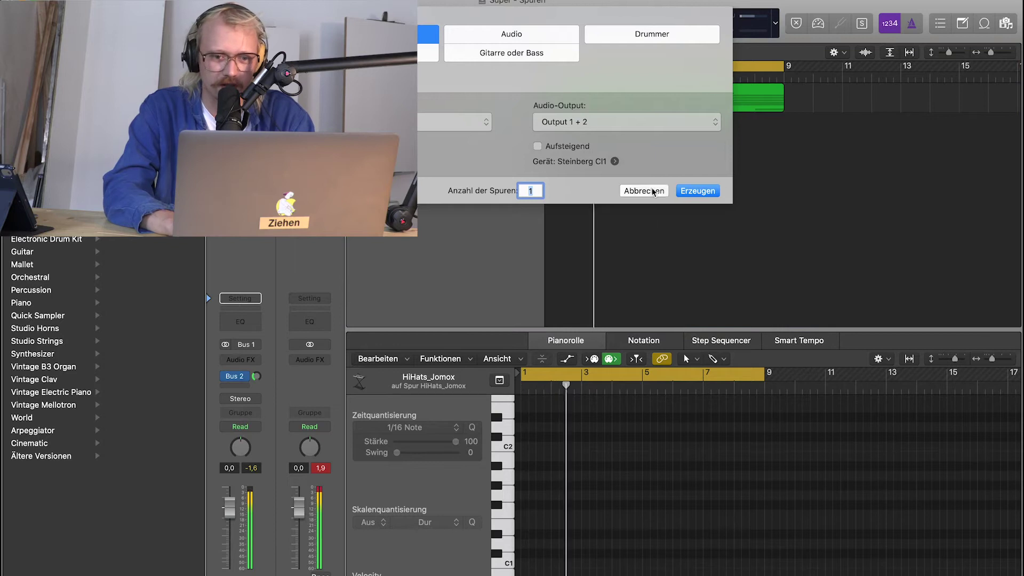
Expand the Sum 1 stack and add a Bus 3 send to LinnDrums track 7.
left_click(366, 98)
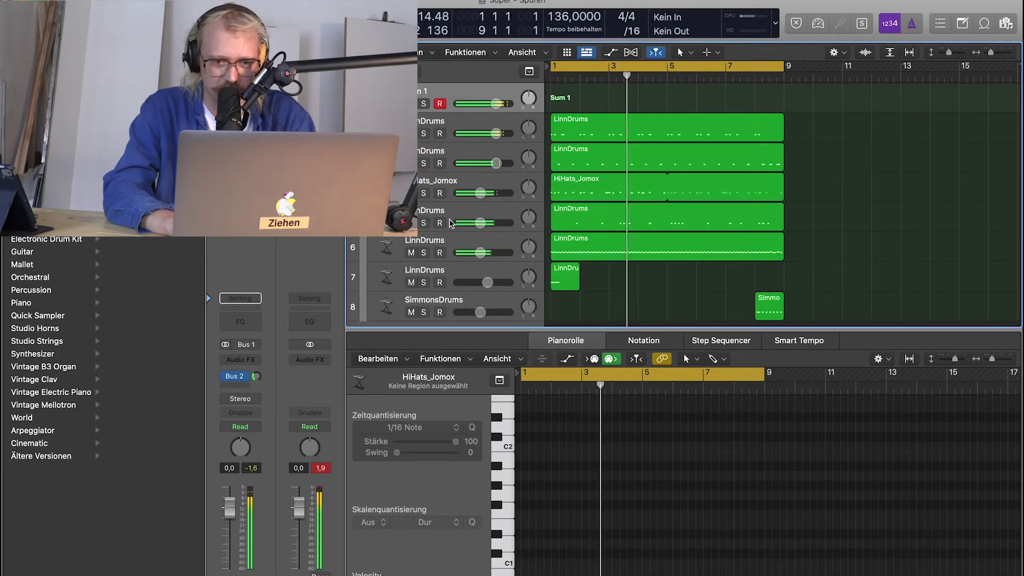
scroll(448, 221, "down", 1)
left_click(401, 267)
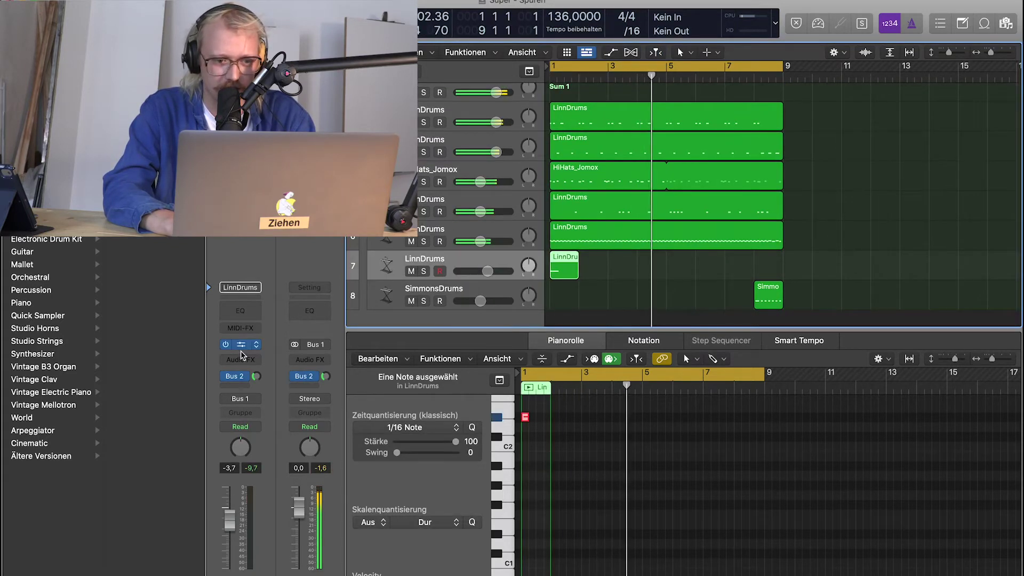
left_click(241, 383)
mouse_move(274, 404)
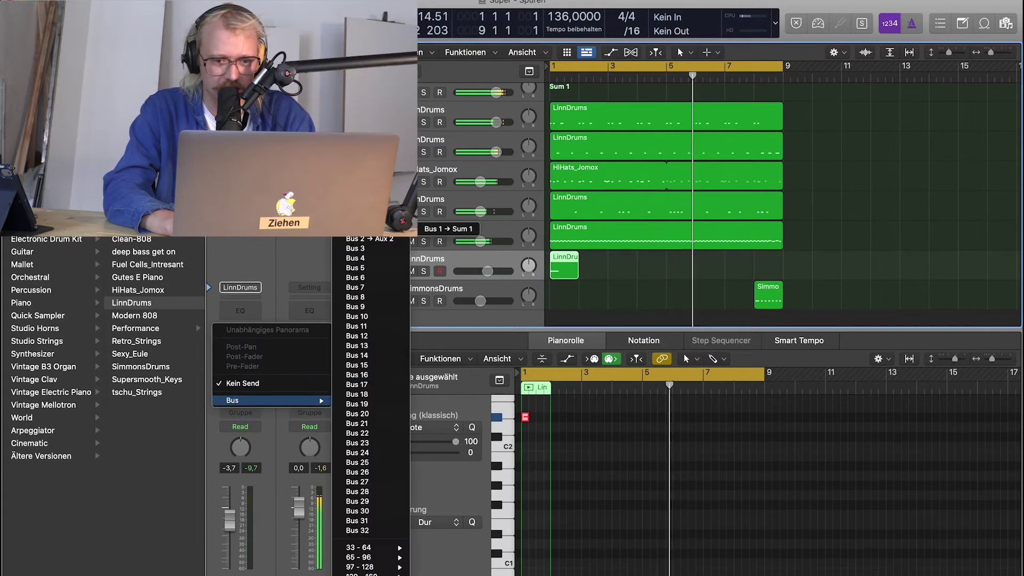
left_click(368, 248)
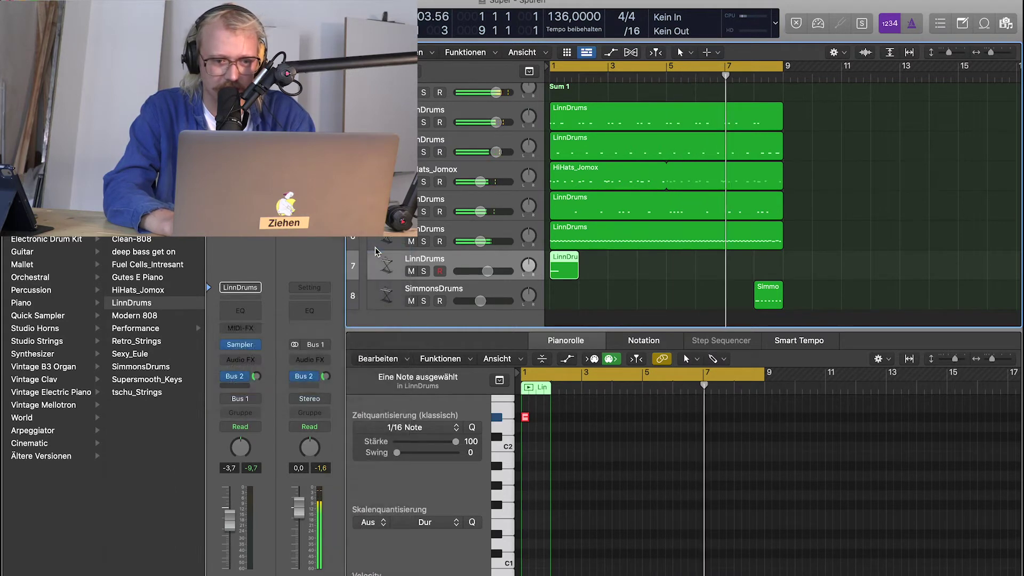
Load the Multi-FX channel strip setting Delay and Reverb on the Bus 3 aux channel.
left_click(310, 275)
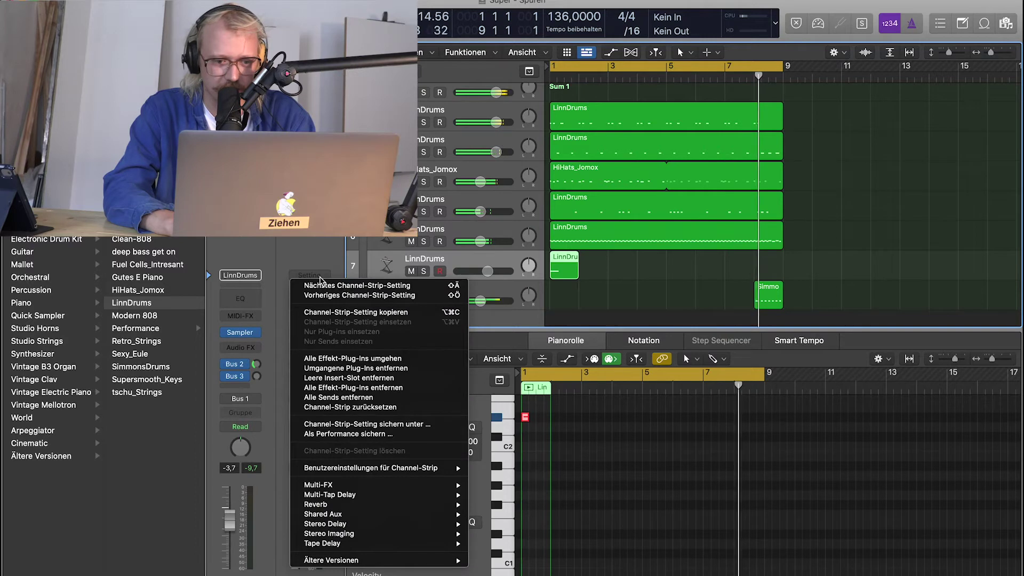
mouse_move(405, 495)
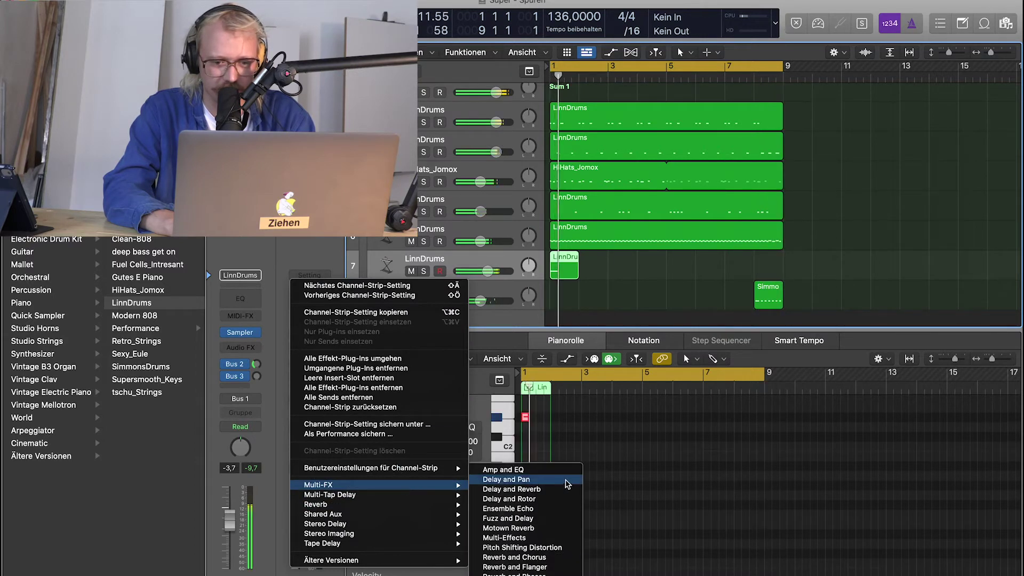
left_click(555, 491)
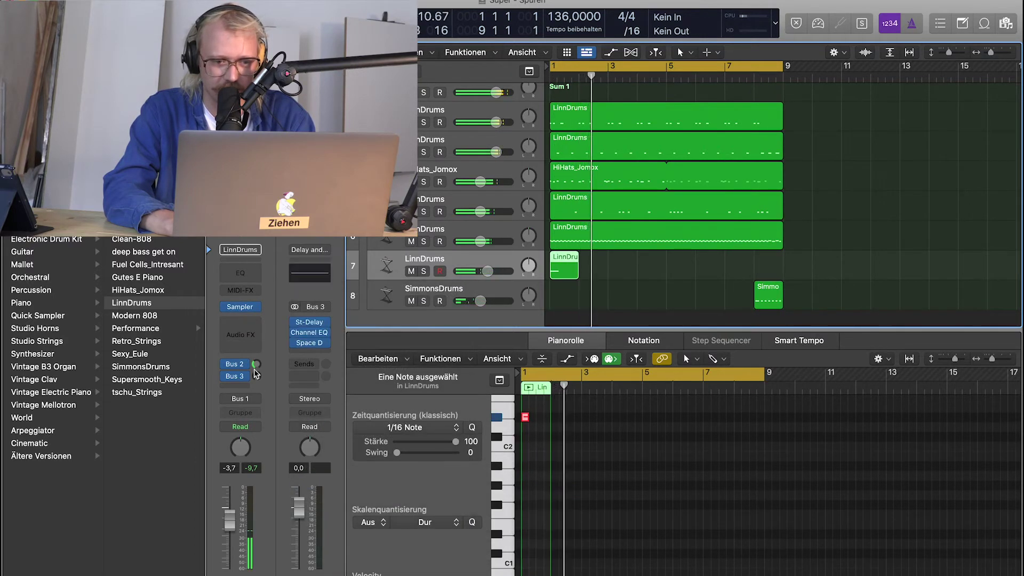
Play from the start, raise track 7's Bus 3 send to about -10.0, lower its volume to -7.4 and collapse Sum 1.
left_click_drag(569, 77, 453, 76)
key("Return")
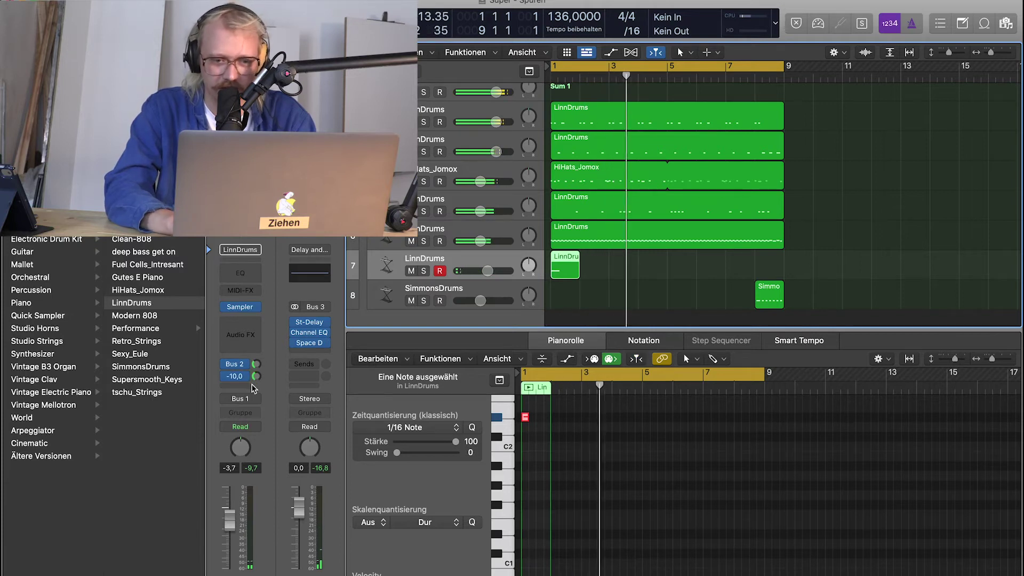
mouse_move(487, 271)
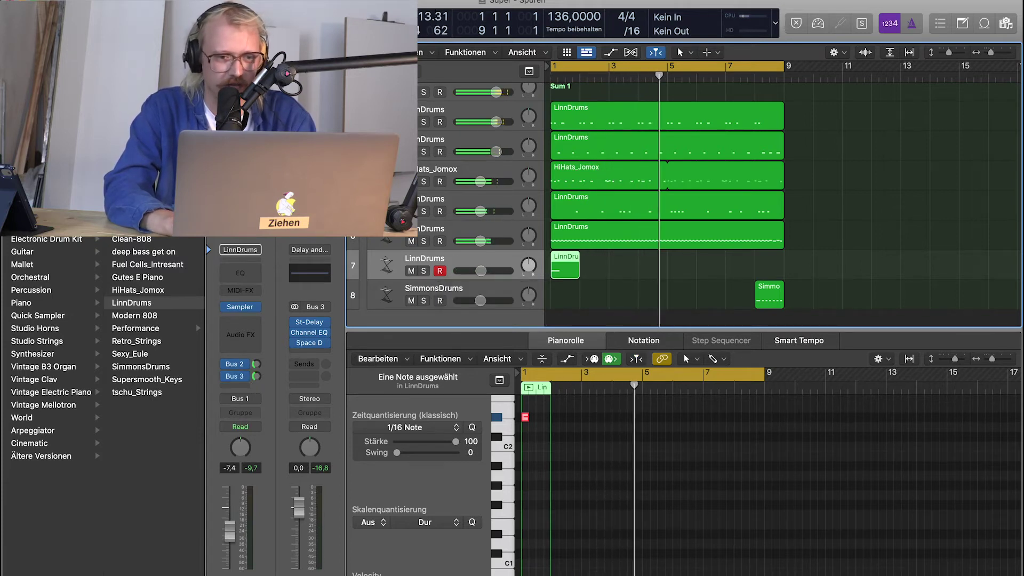
left_click(411, 89)
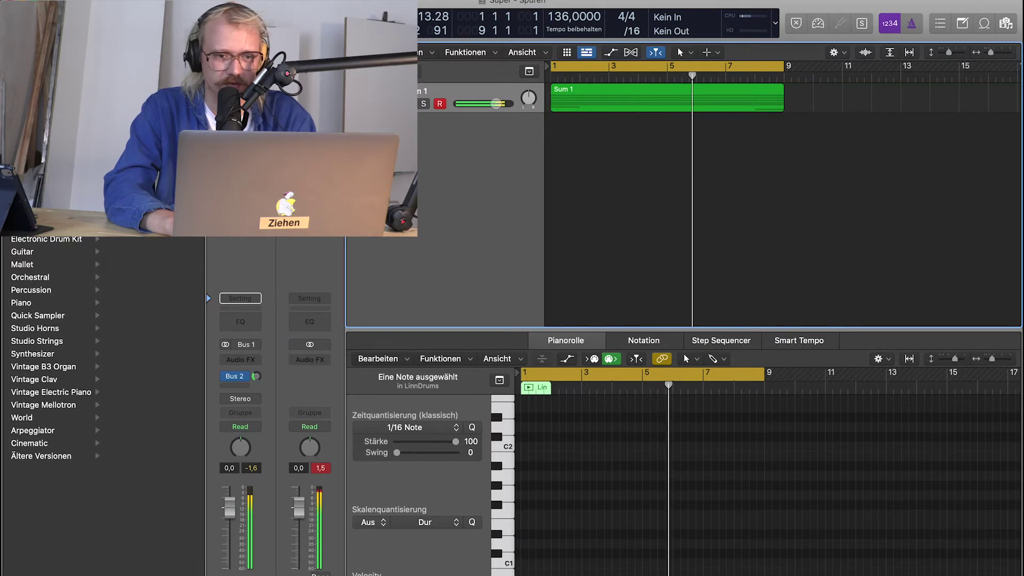
Create one new software instrument track and load the Classic Pad patch from the Synthesizer Classics category.
key("alt+super+n")
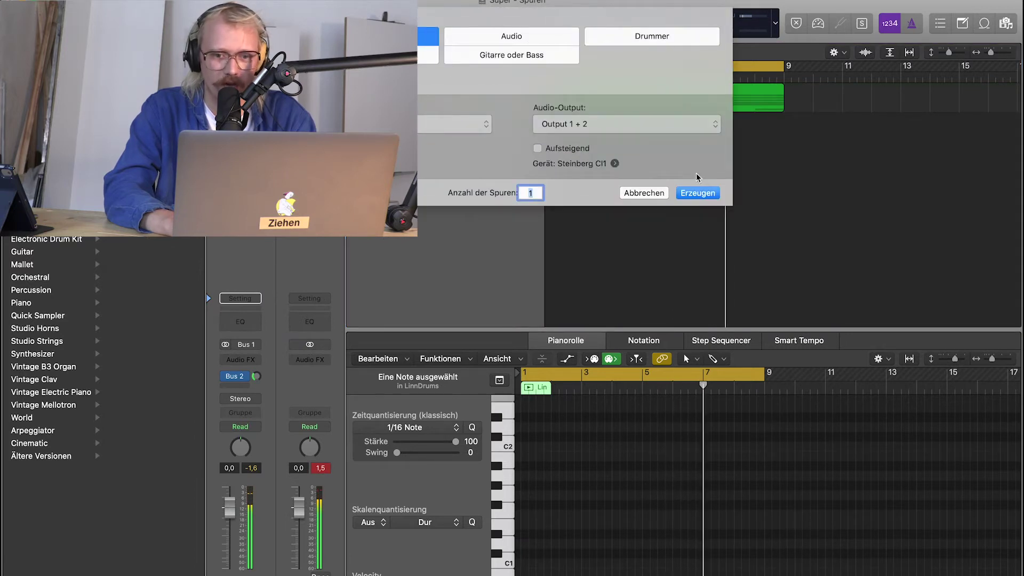
left_click(691, 193)
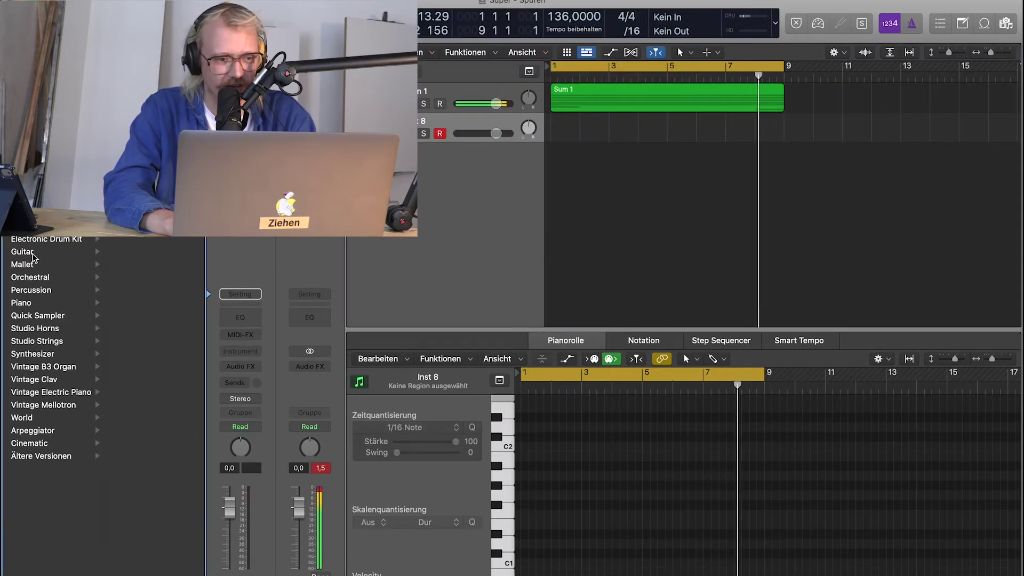
left_click(53, 354)
left_click(127, 251)
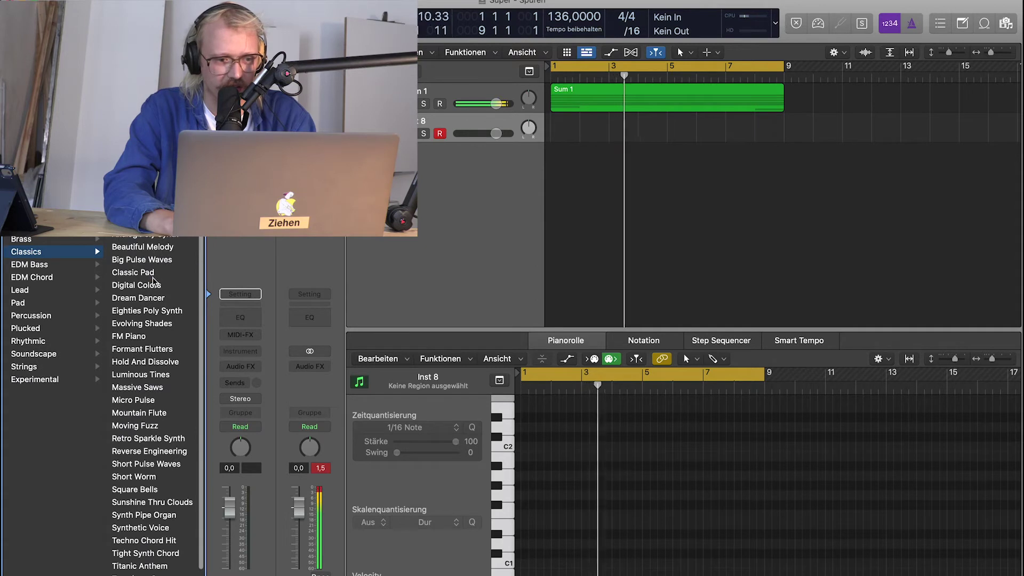
left_click(129, 272)
Show the Musical Typing keyboard, raise its octave from C1 to C3 and audition Classic Pad in each octave.
key("d")
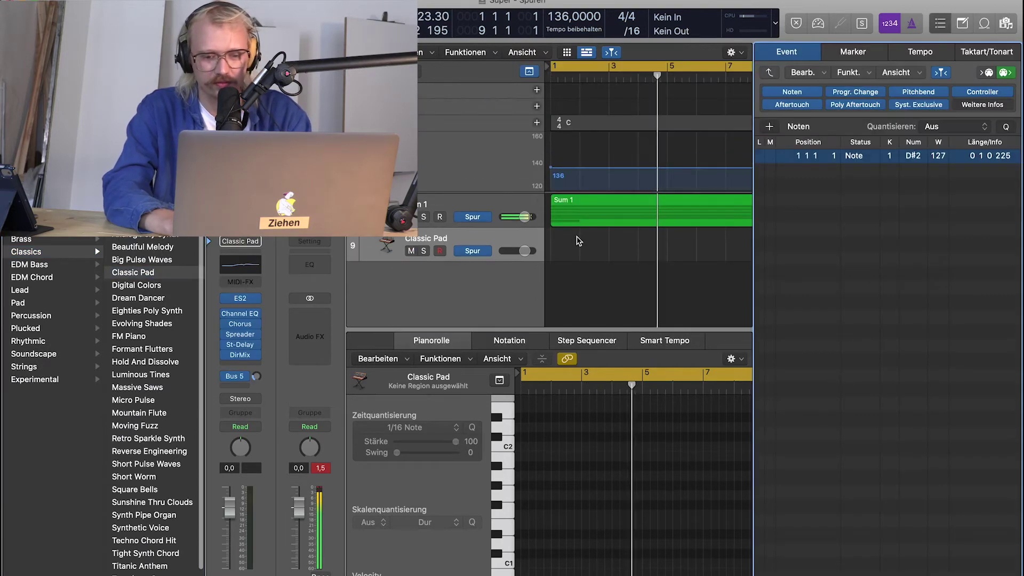
key("d")
key("super+k")
key("a")
key("d")
key("g")
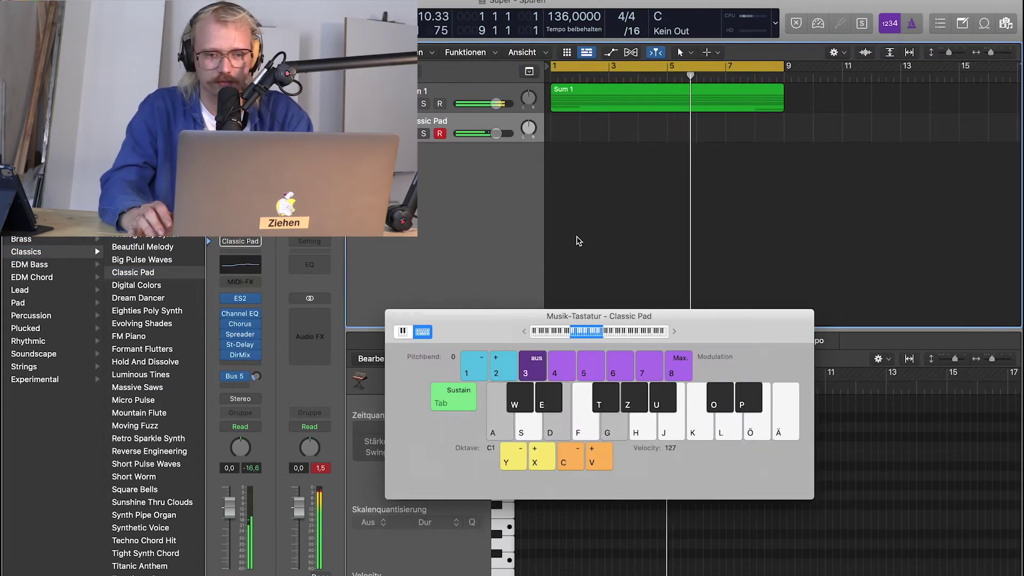
key("x")
key("a")
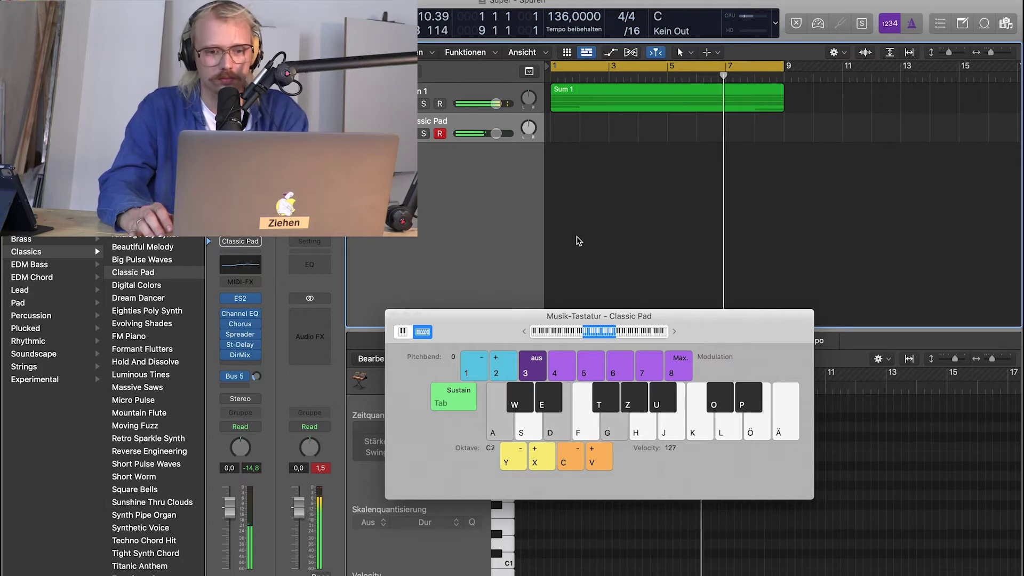
key("x")
key("a")
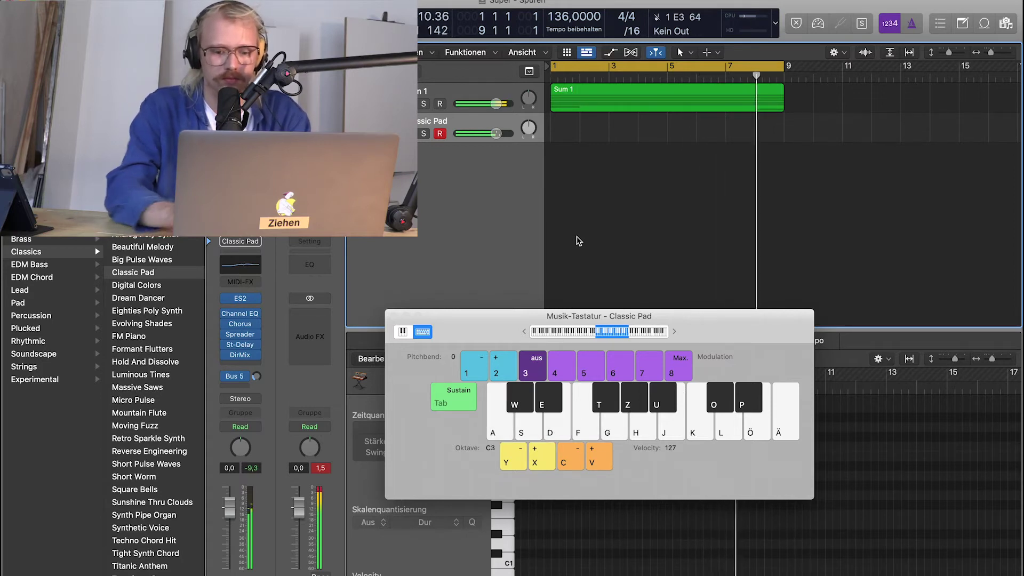
Audition the Big Pulse Waves and Eighties Poly Synth patches on the new track.
left_click(156, 261)
key("d")
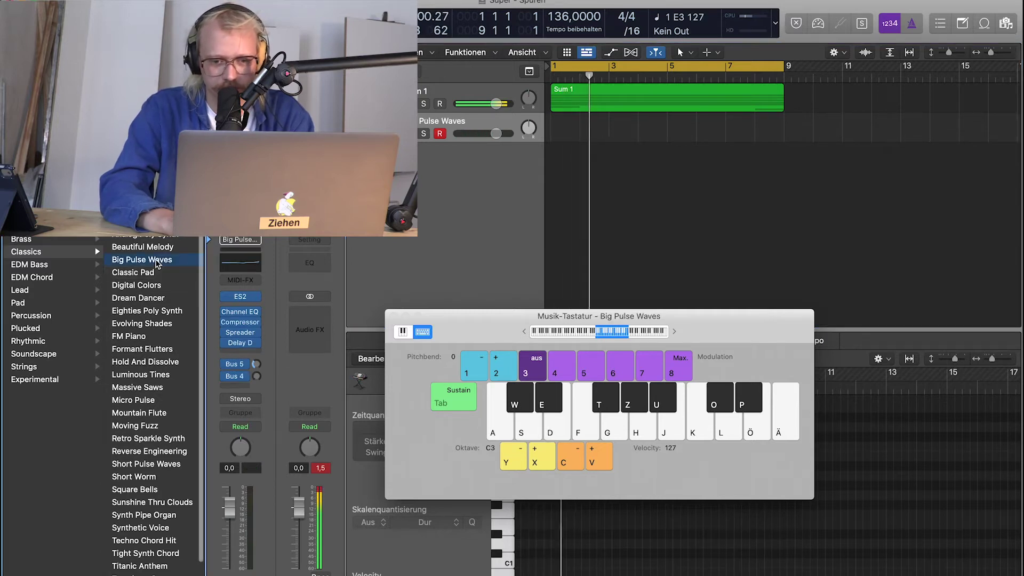
left_click(156, 312)
key("d")
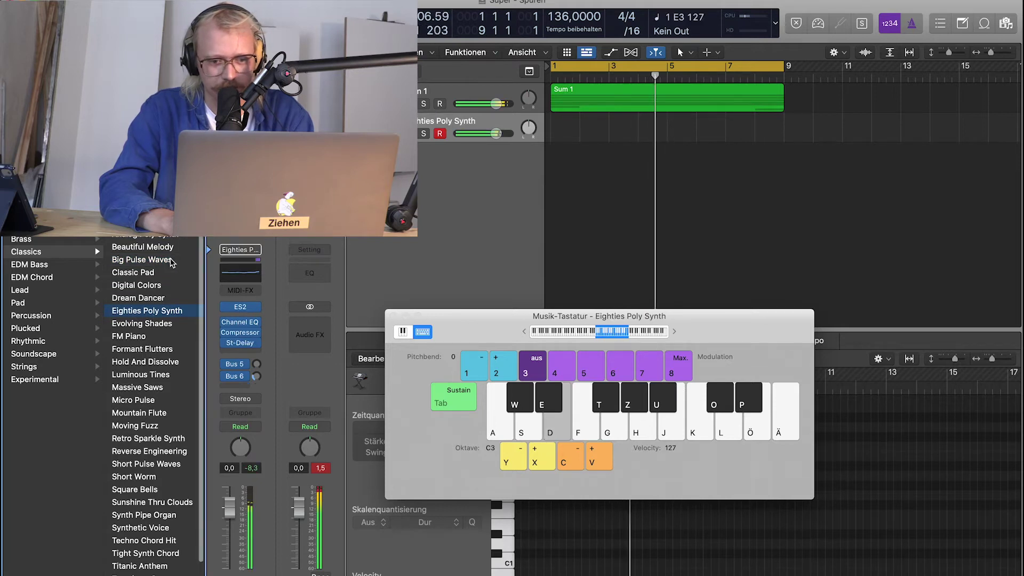
Load the Mountain Flute patch on the new track and try it with a few notes.
left_click(156, 415)
key("d")
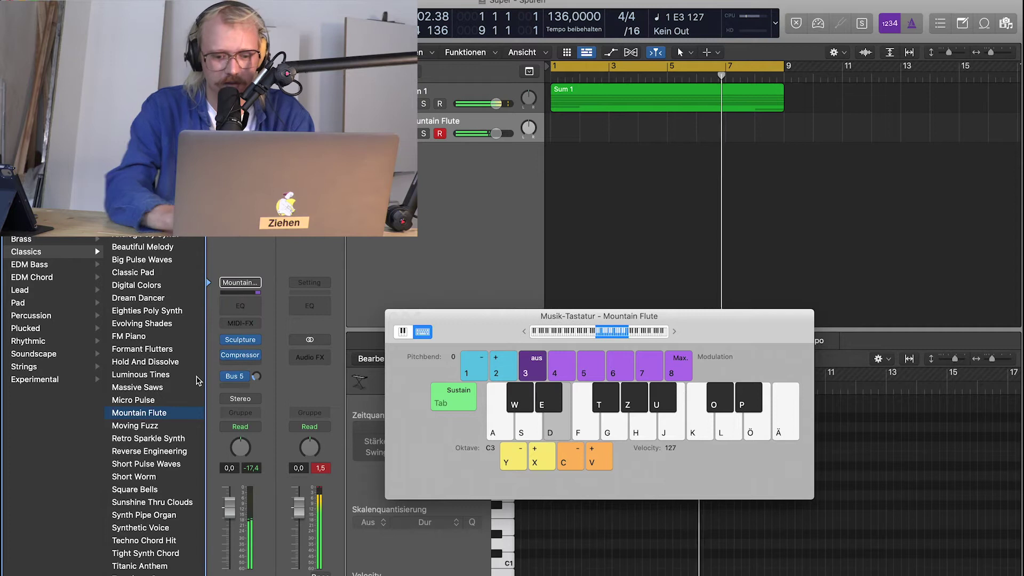
key("d")
key("k")
key("g")
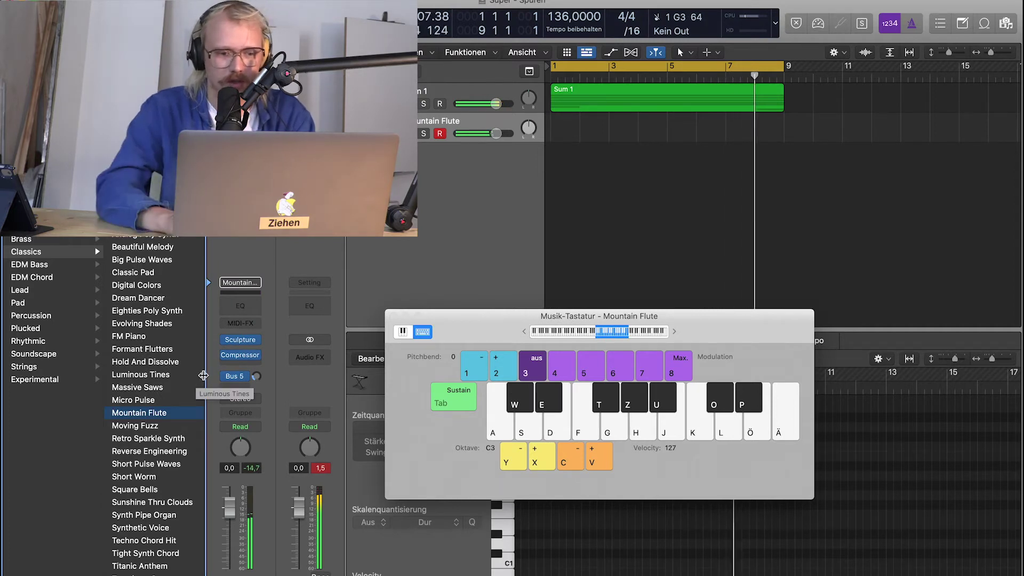
Insert the Arpeggiator MIDI effect on the Mountain Flute track and close its window.
left_click(253, 324)
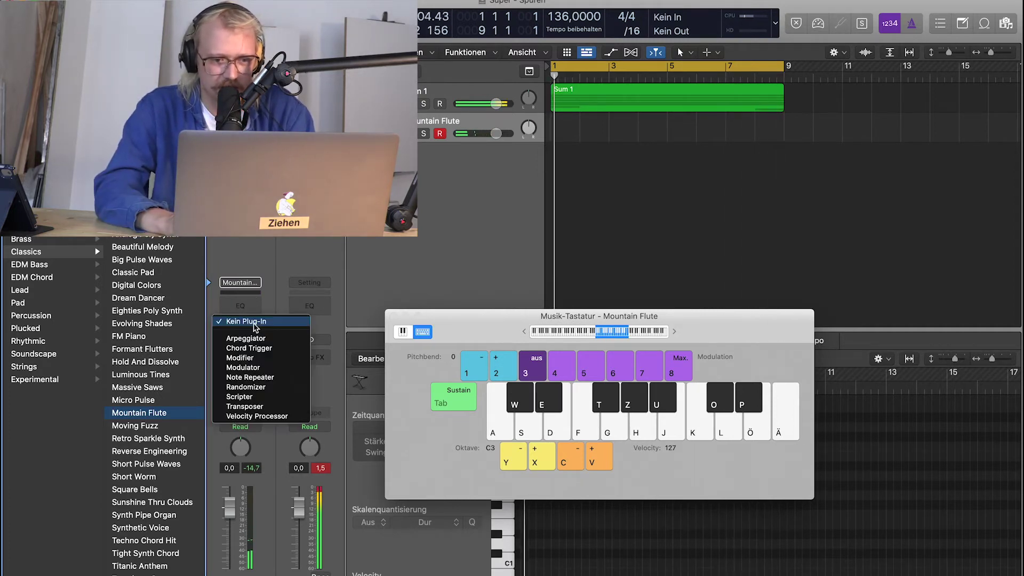
left_click(268, 341)
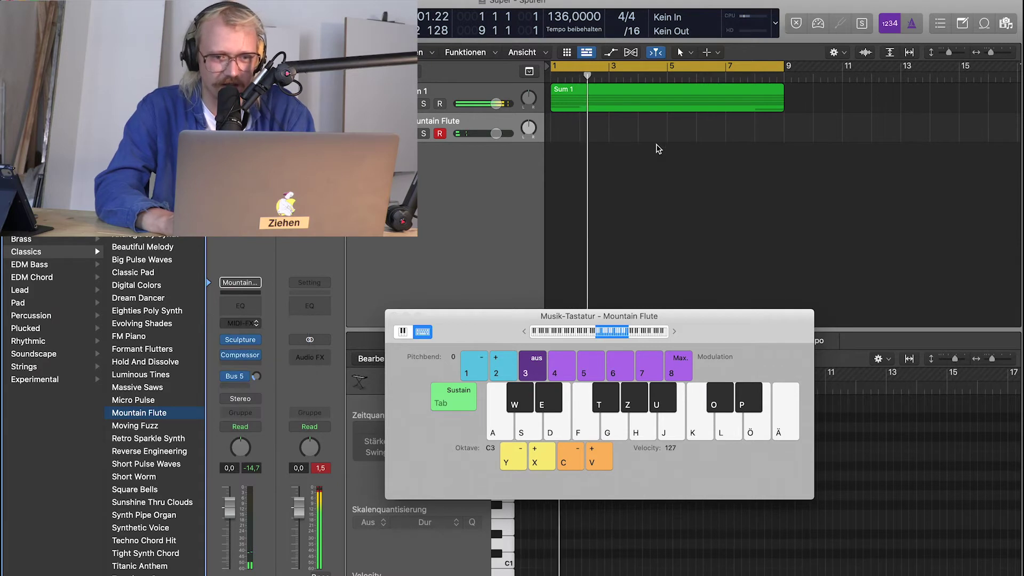
left_click_drag(499, 148, 420, 90)
key("super+w")
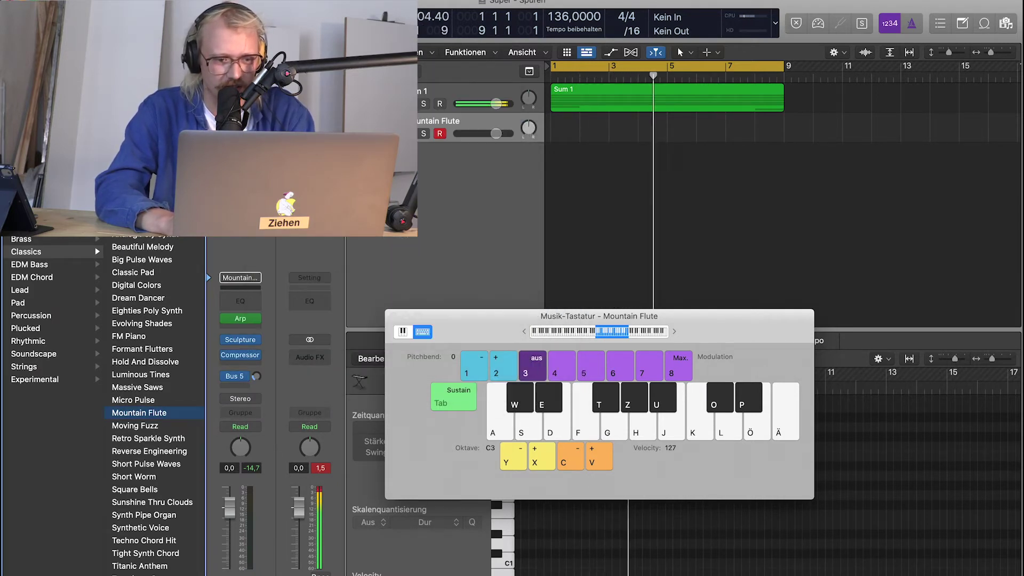
Reopen the Mountain Flute track's Arpeggiator and move its window clear of the arrangement's regions.
left_click(261, 317)
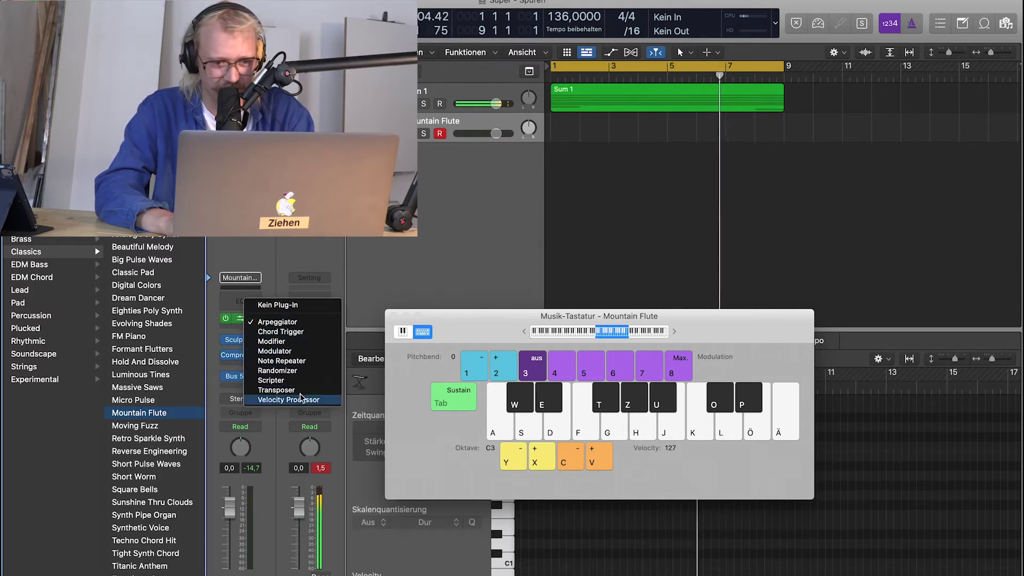
left_click(304, 323)
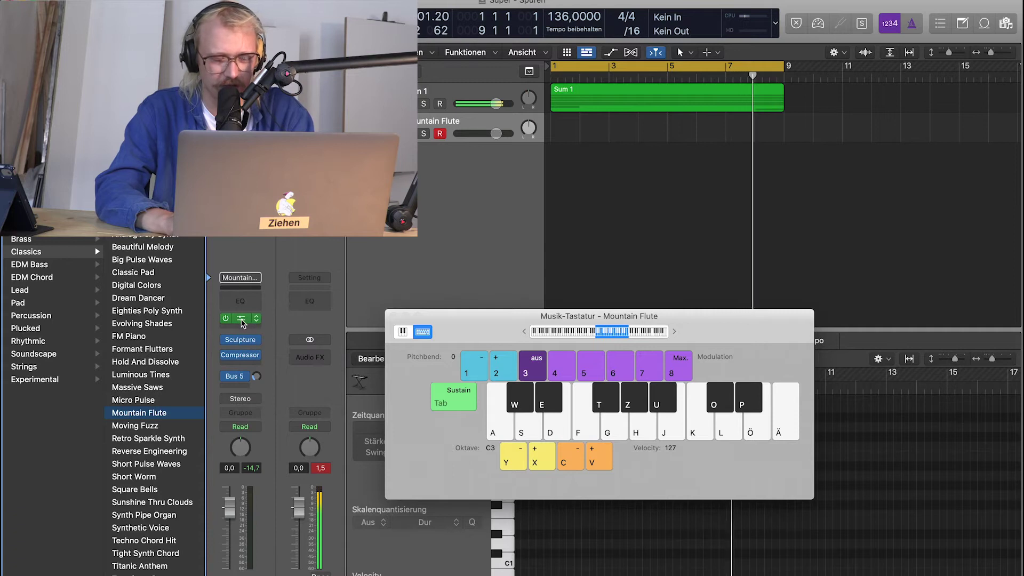
left_click(241, 320)
left_click_drag(509, 337, 756, 334)
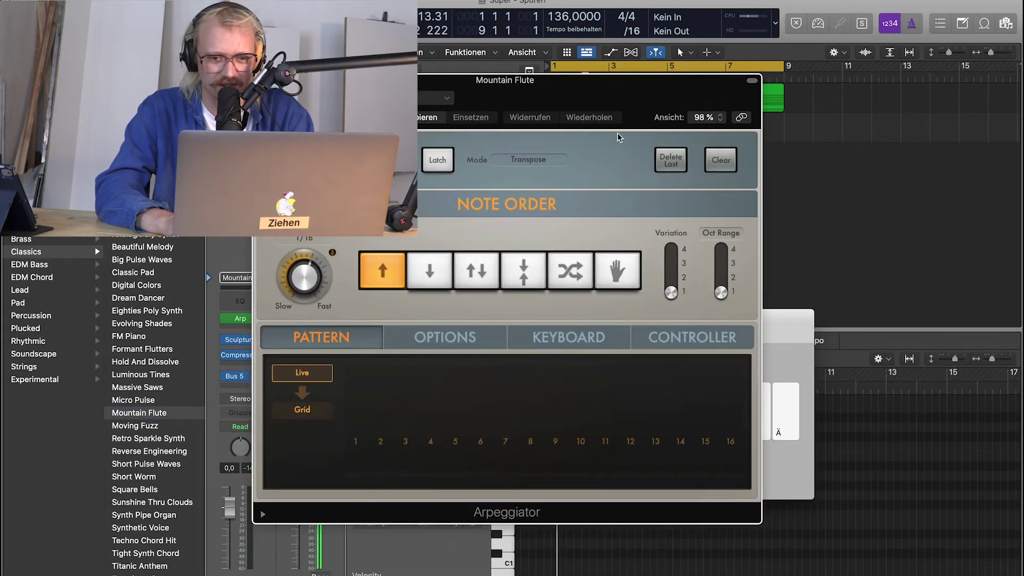
left_click_drag(617, 133, 388, 110)
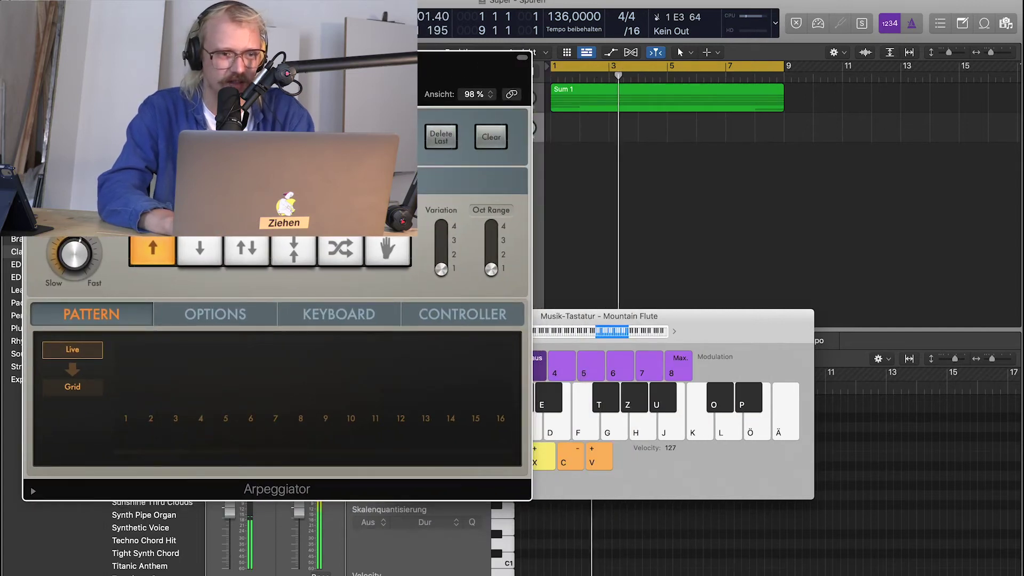
Load the 80soctave setting in the Arpeggiator and audition it with a held chord.
left_click(160, 74)
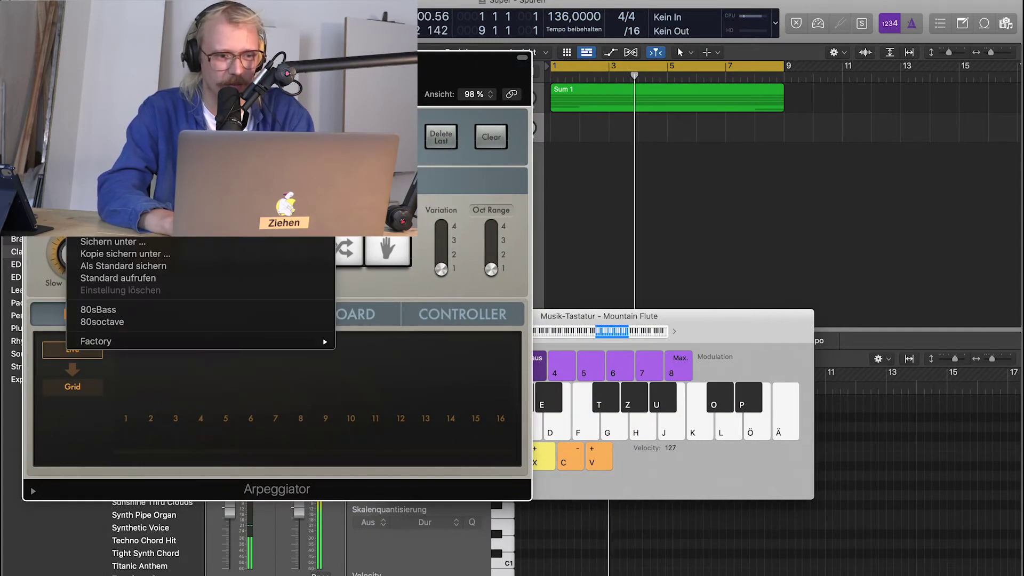
left_click(147, 322)
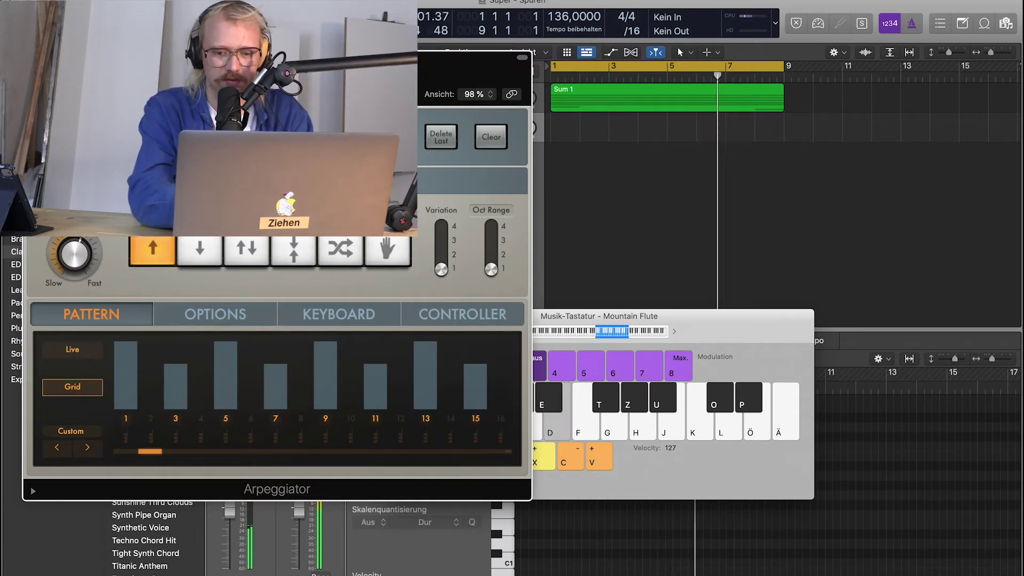
key("f")
key("h")
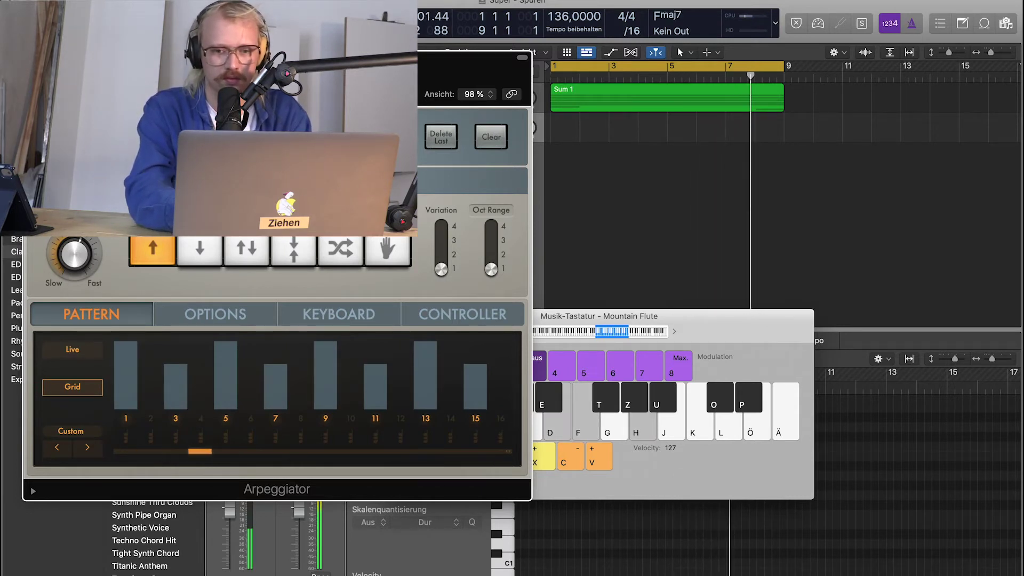
Record an eight-bar Mountain Flute part of held chords with changing upper notes and close the Arpeggiator.
key("r")
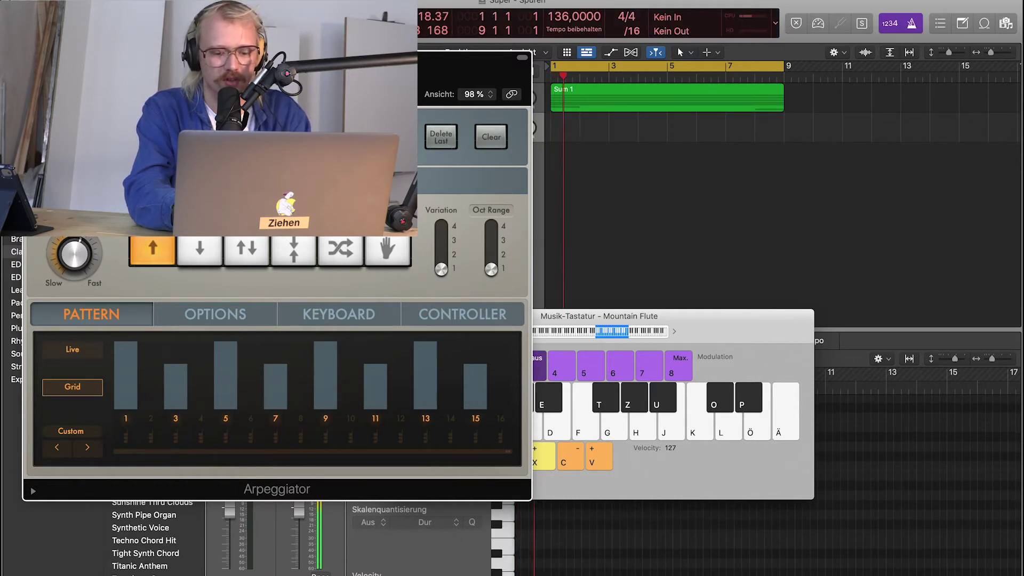
key("space")
key("r")
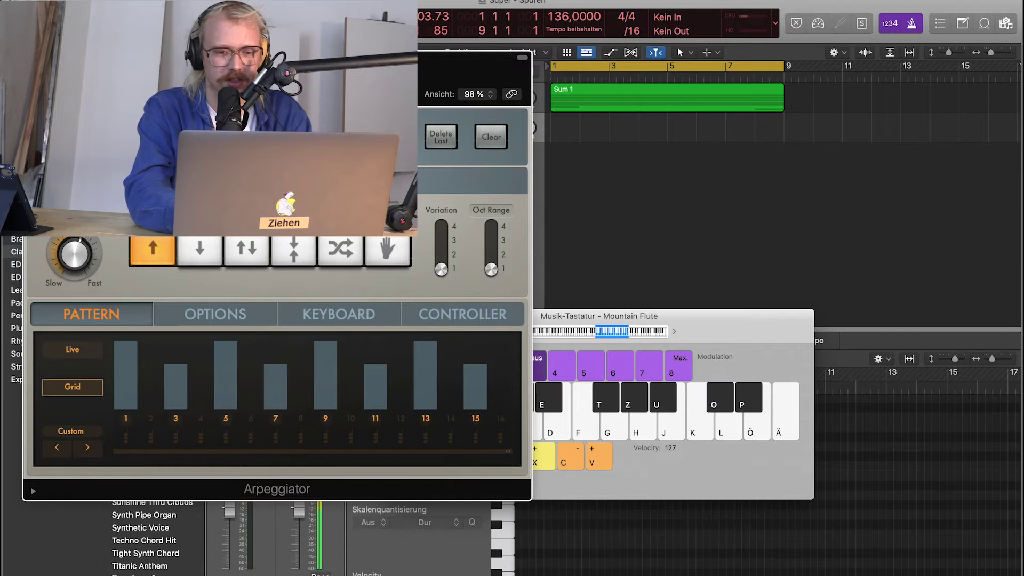
key("s")
key("d")
key("h")
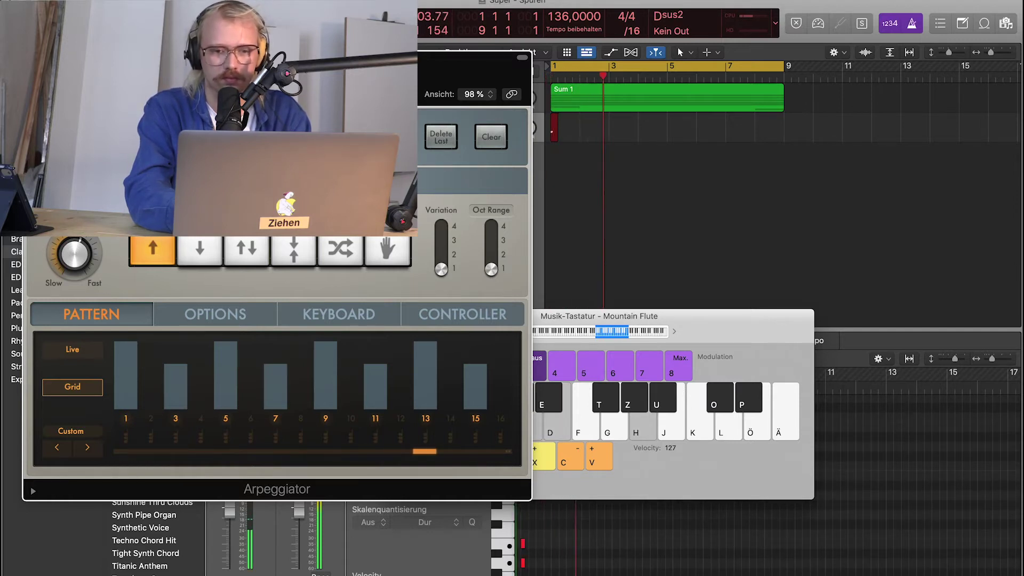
key("k")
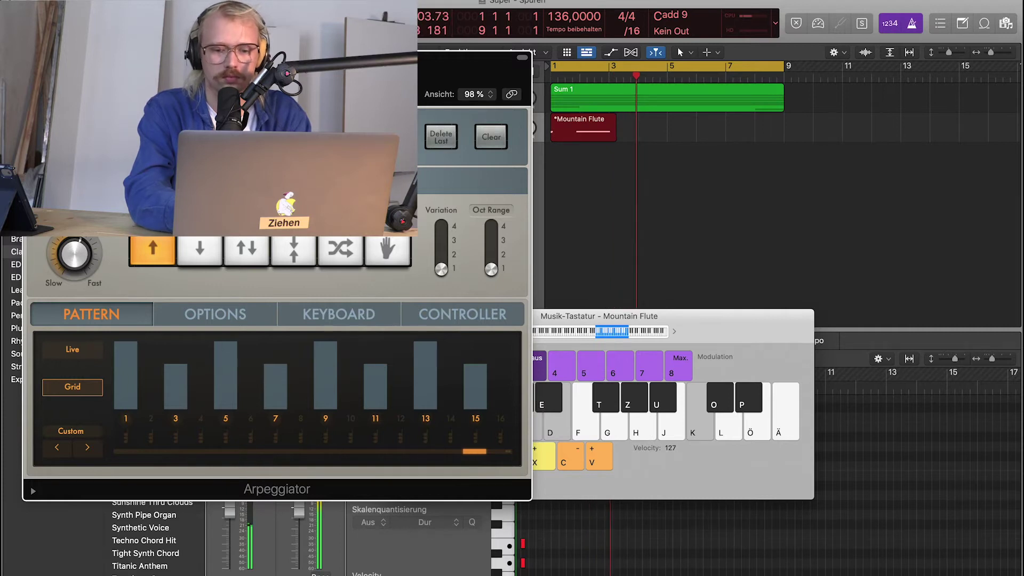
key("j")
key("h")
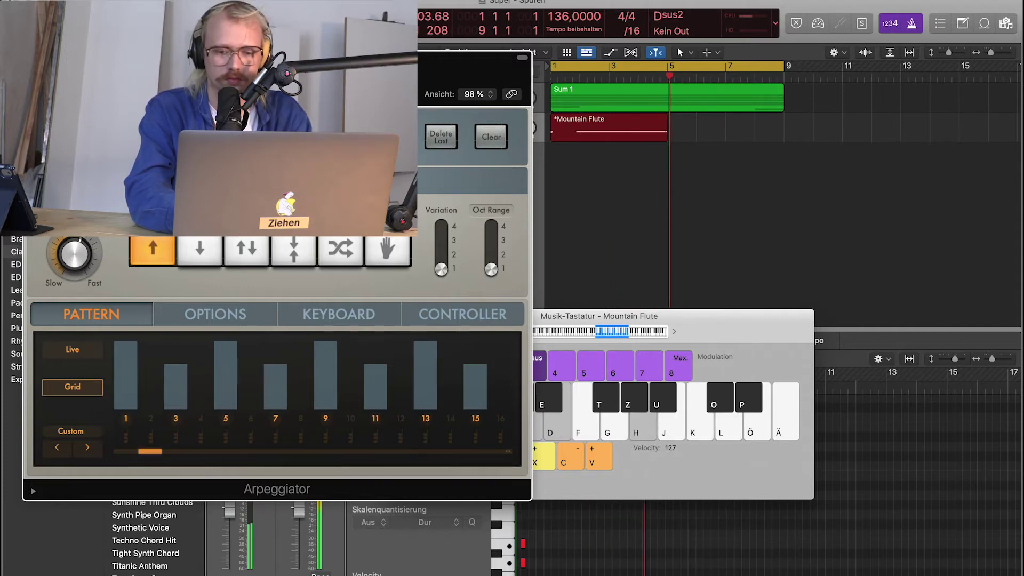
key("odiaeresis")
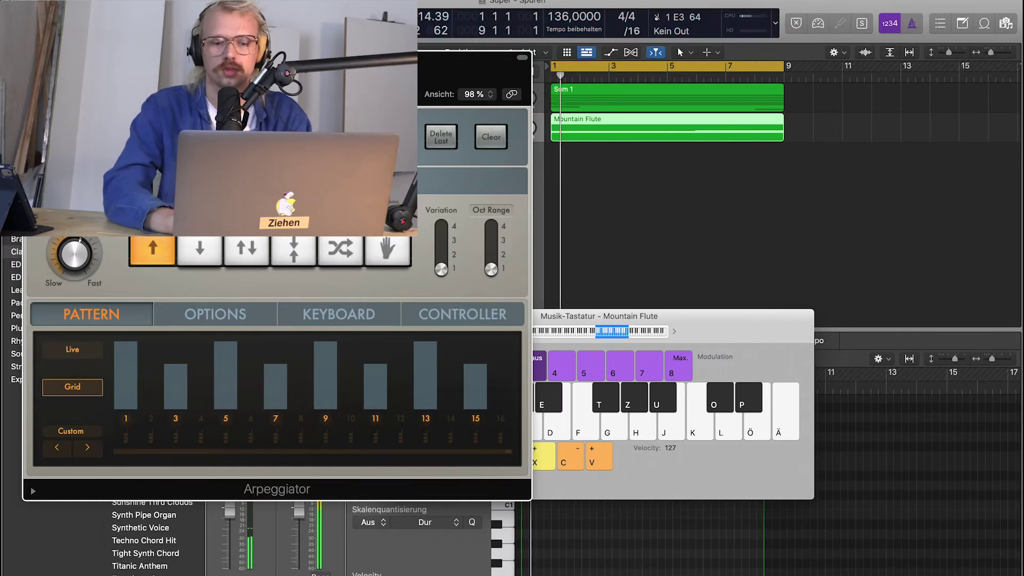
left_click(579, 551)
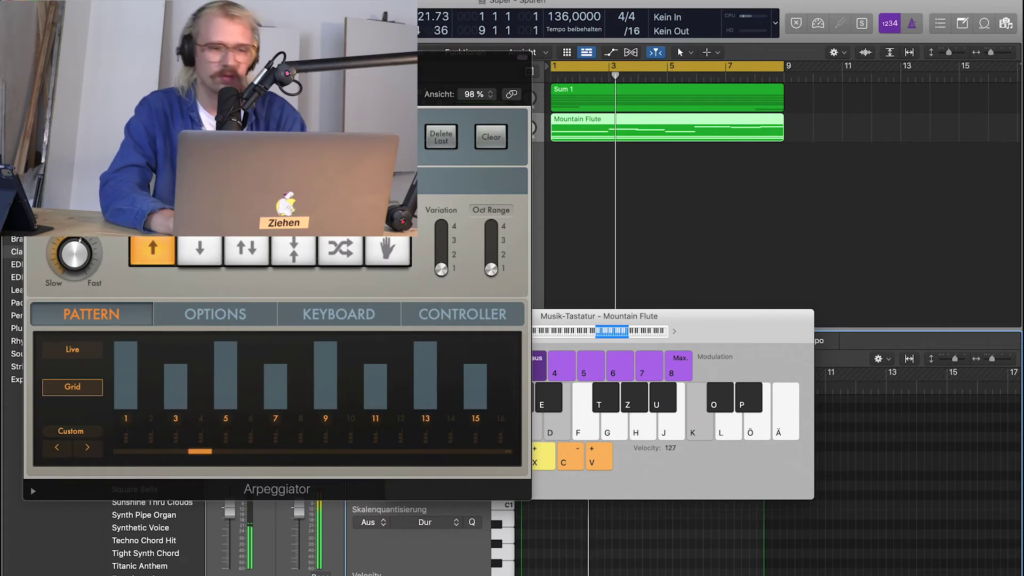
left_click(33, 57)
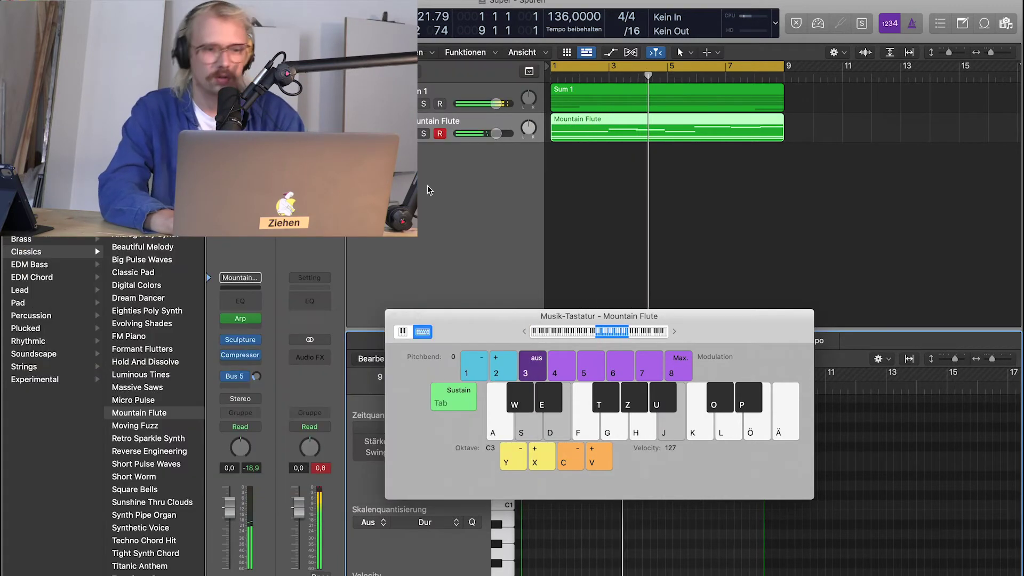
Duplicate the Mountain Flute track and load the Heavy Sub Bass synthesizer patch on the new track.
key("super+d")
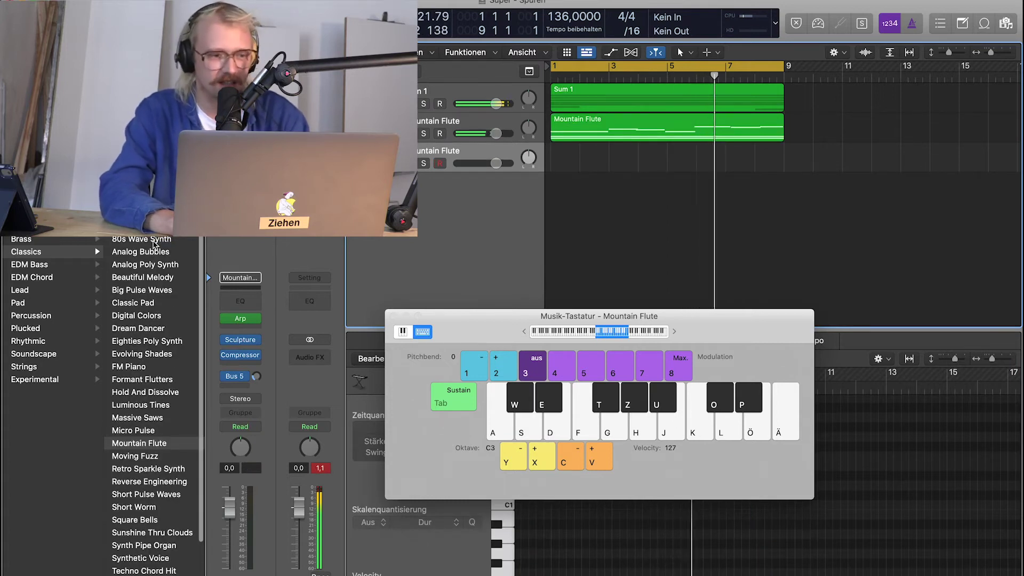
left_click(34, 214)
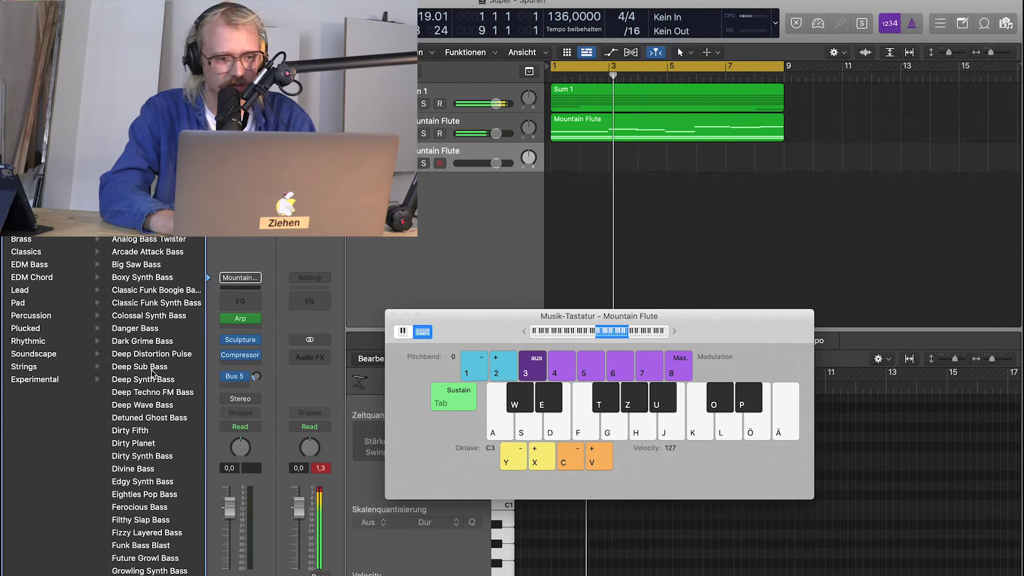
scroll(153, 305, "down", 4)
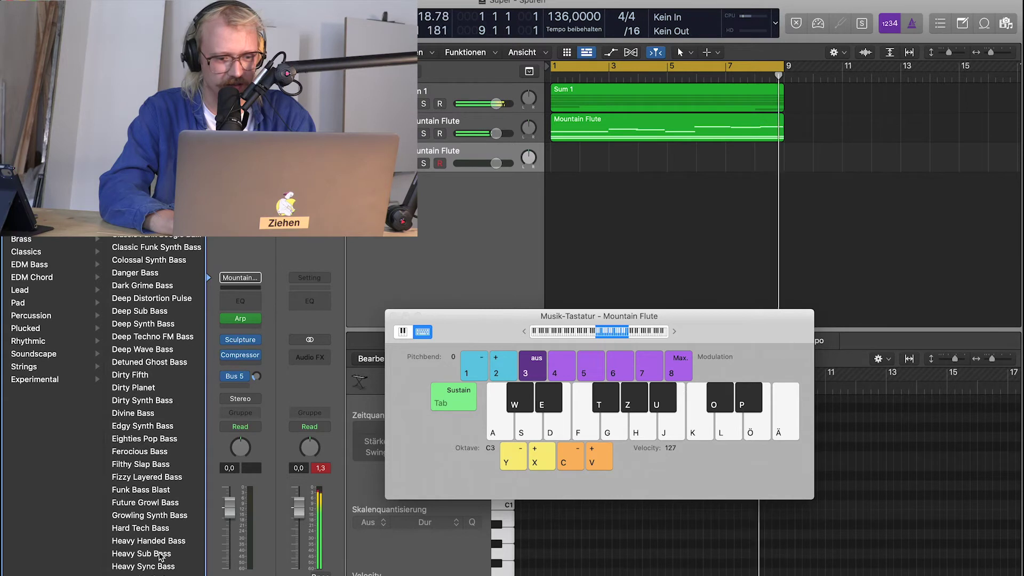
Audition Heavy Sub Bass against the looped beat by playing E3, A3 and C3.
key("d")
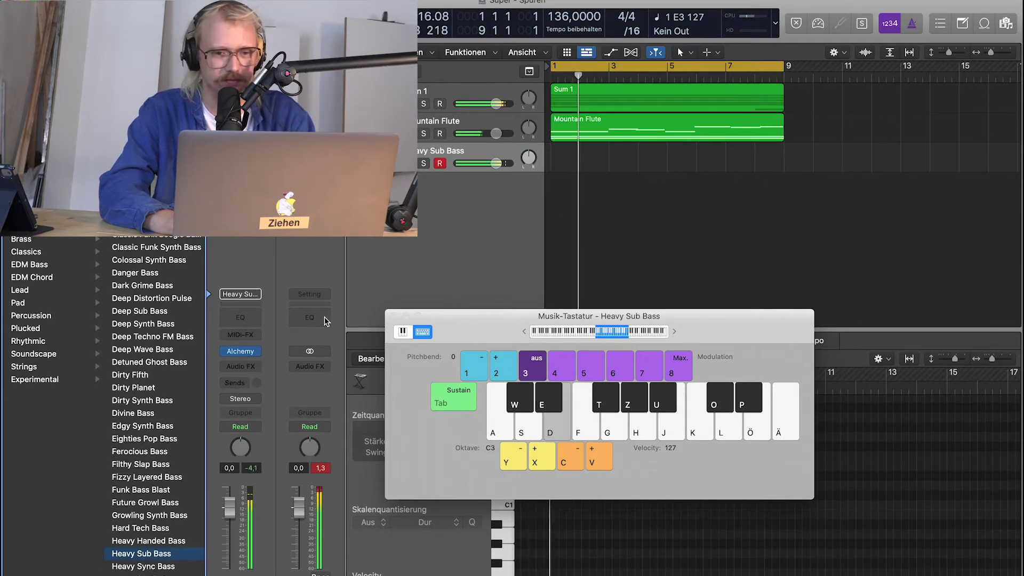
key("h")
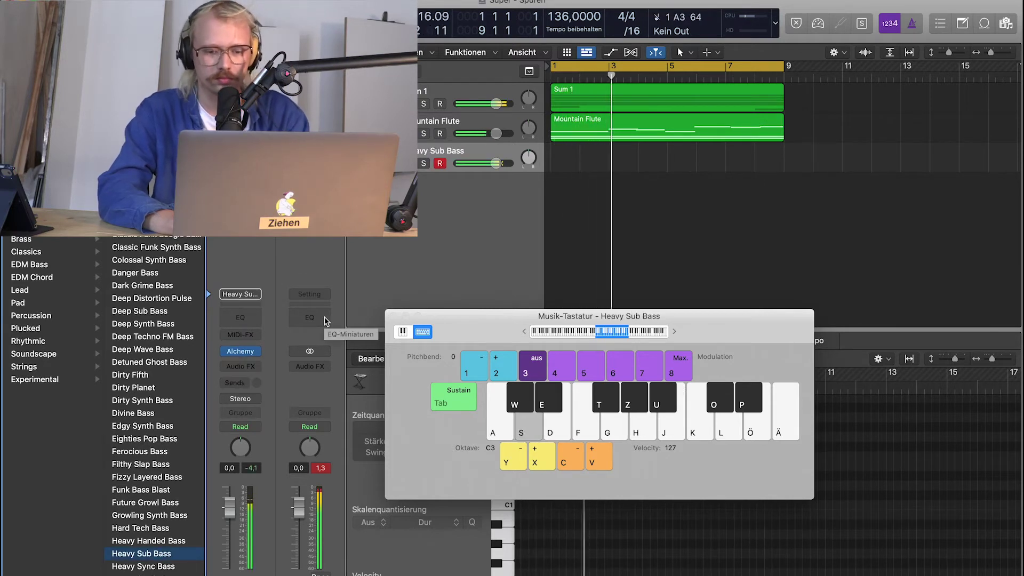
key("a")
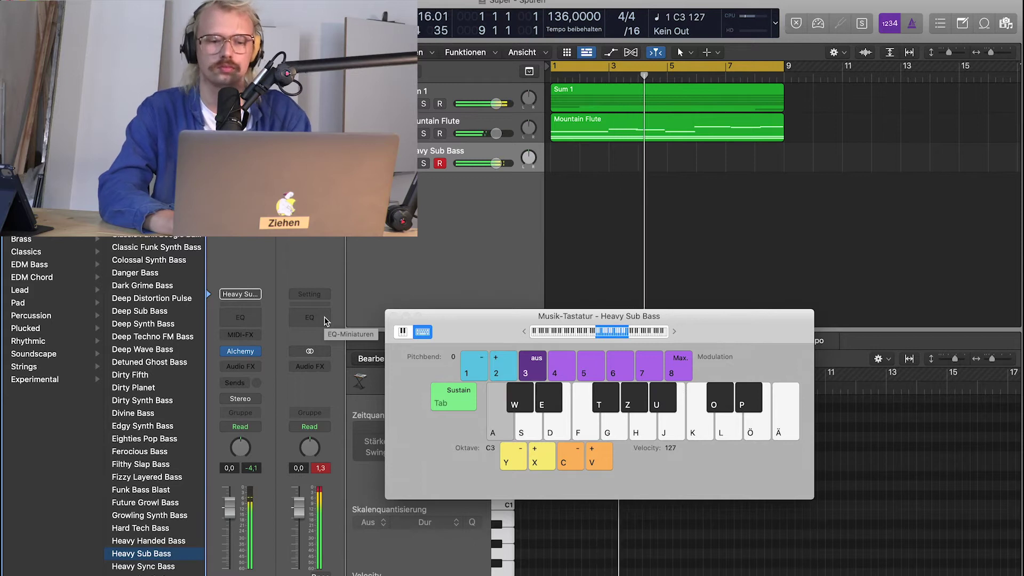
Audition further Heavy Sub Bass notes, E3, G3 and A3, against the looped beat.
key("d")
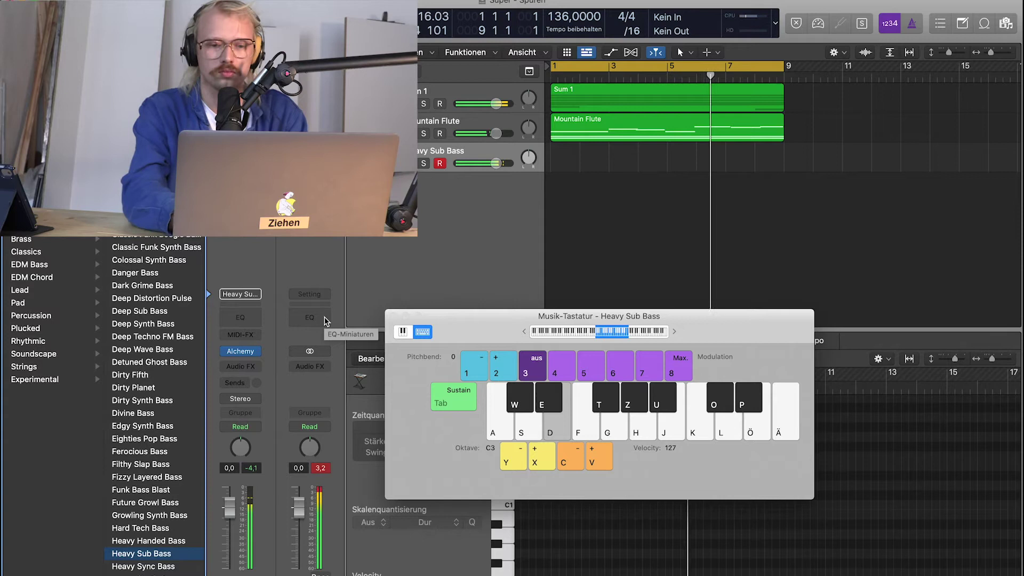
key("g")
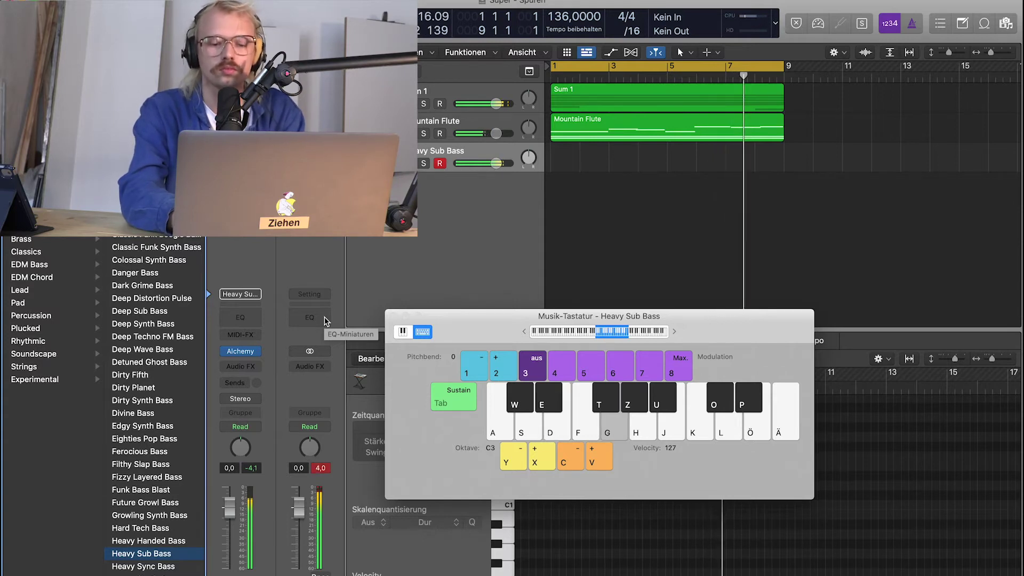
key("h")
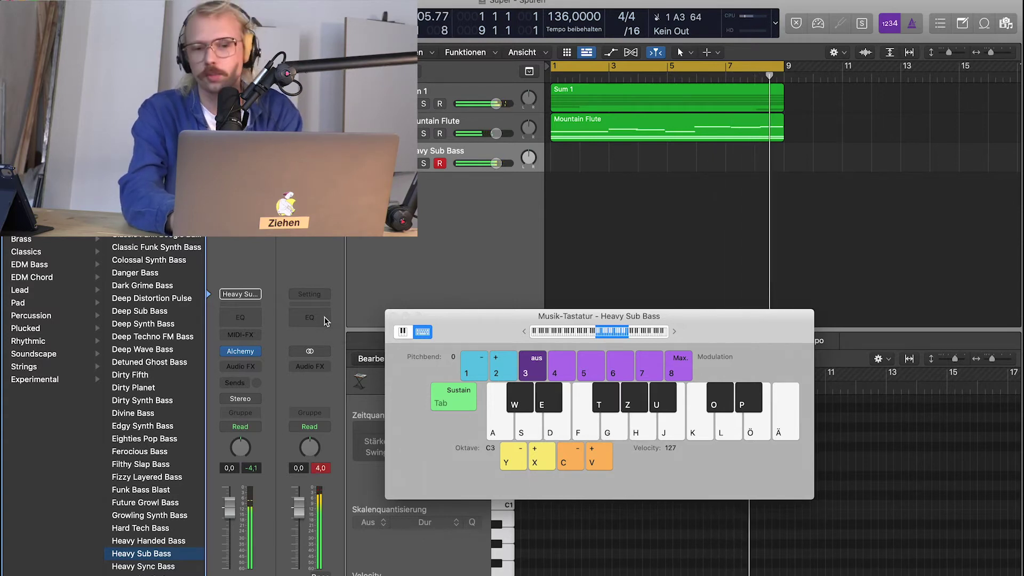
Record a Heavy Sub Bass line from bar 1 over the loop, holding E3, D3, C3 and E3 in turn.
key("r")
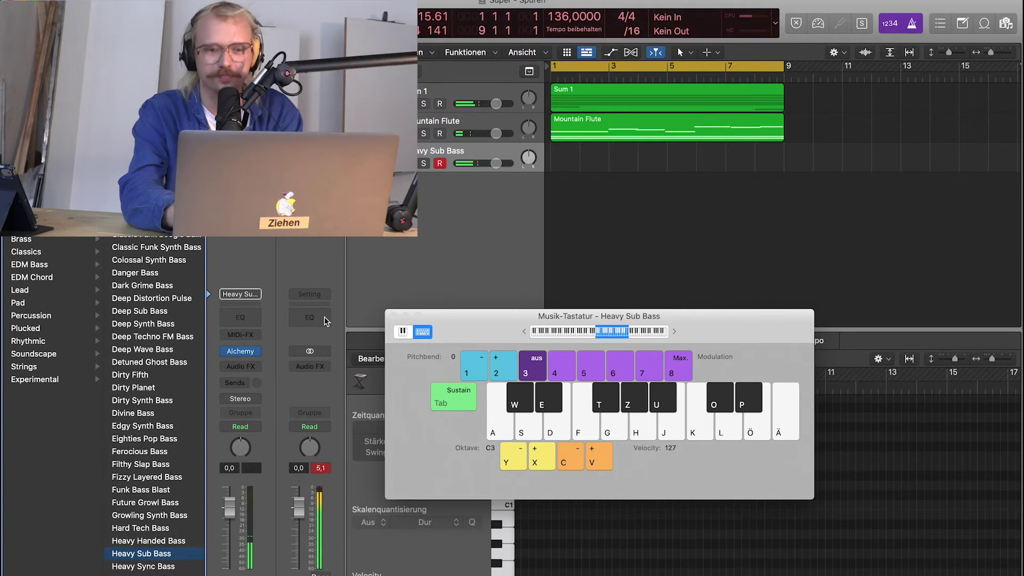
key("d")
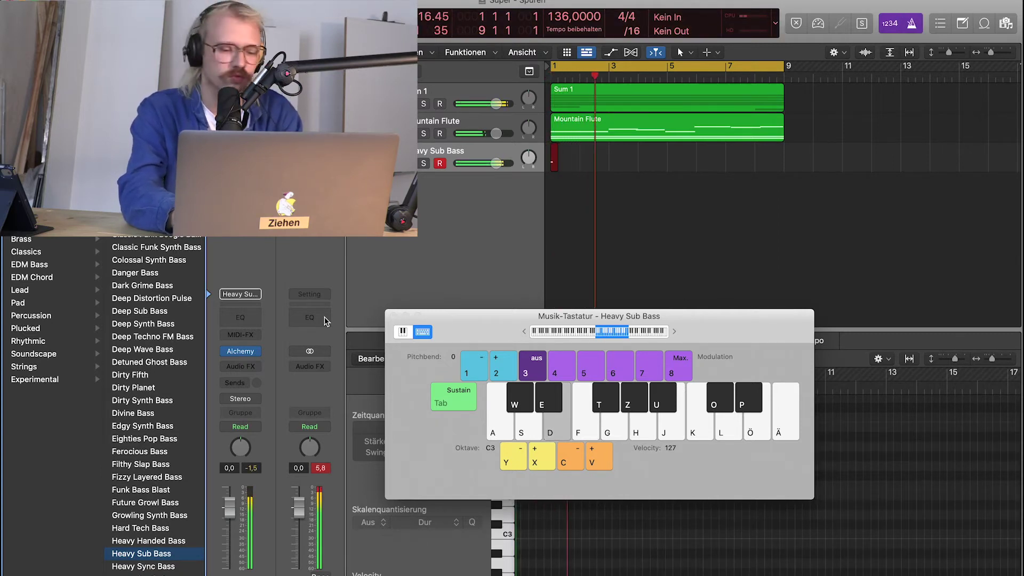
key("s")
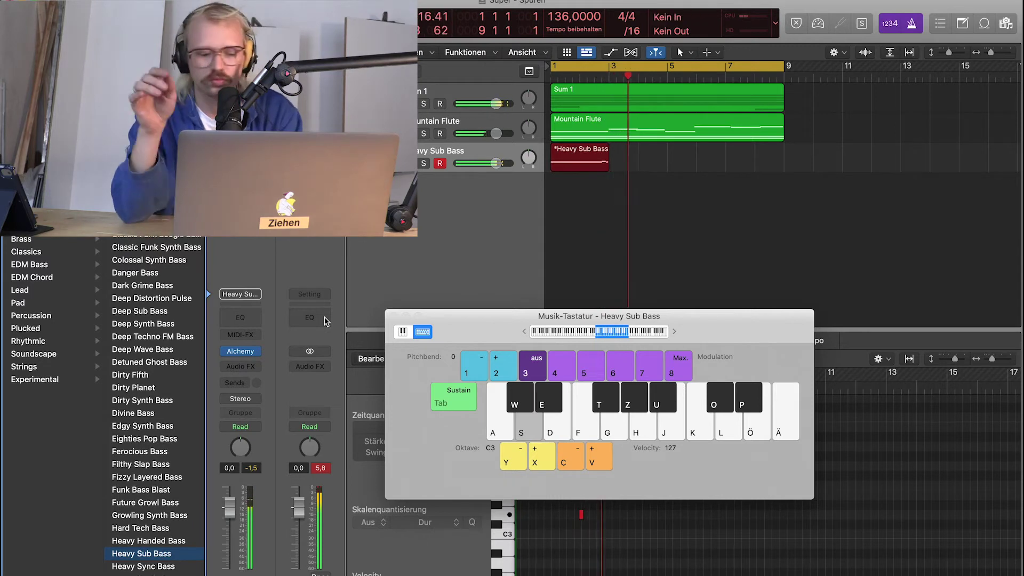
key("a")
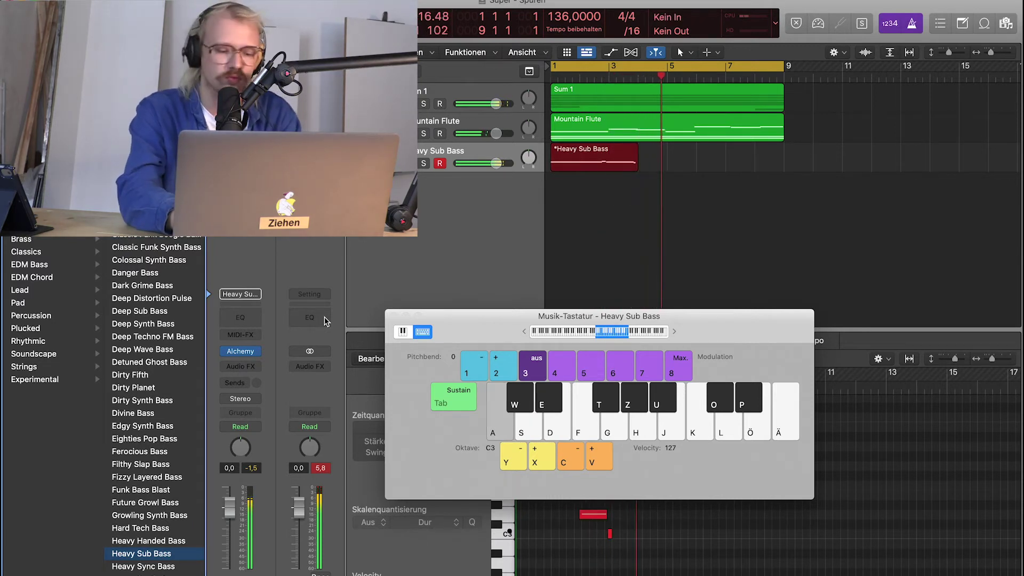
key("d")
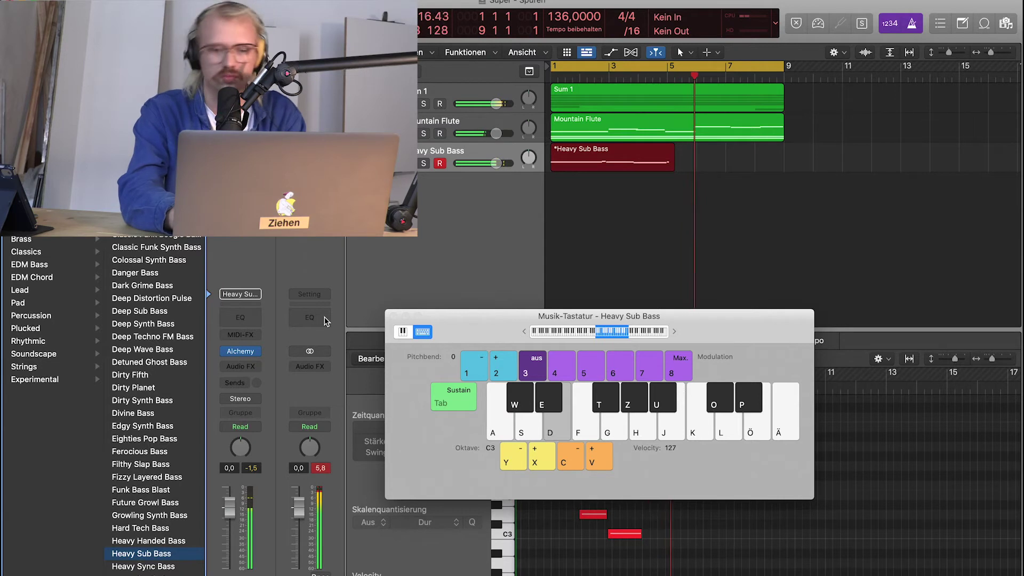
Finish recording the Heavy Sub Bass line by playing G3, A3 and D4, and stop the recording.
key("g")
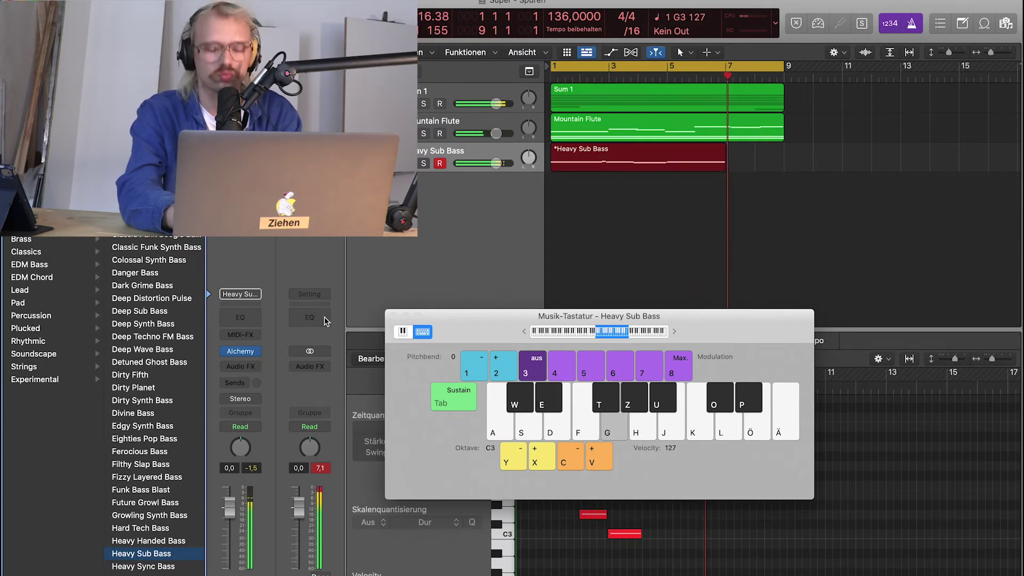
key("h")
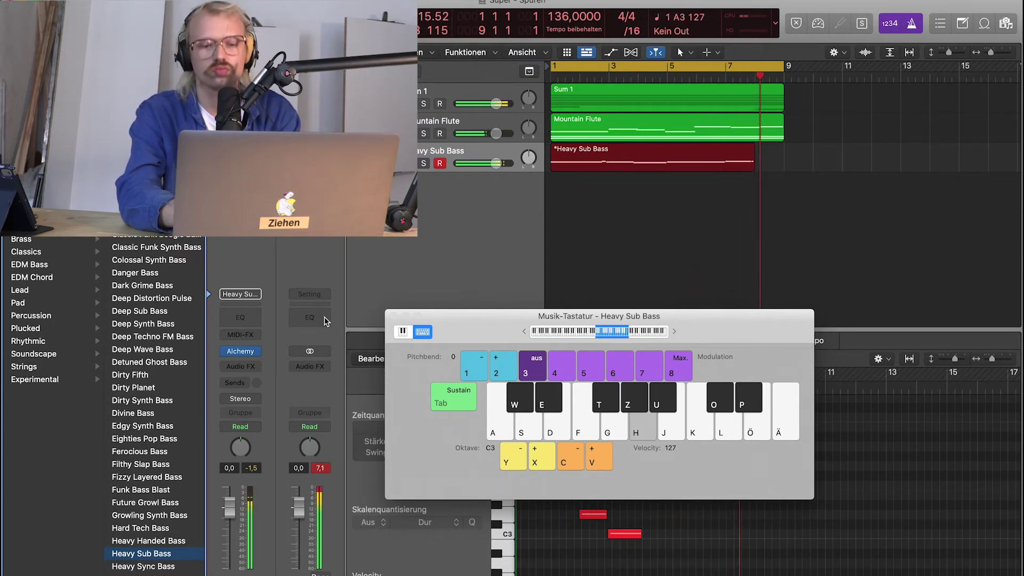
key("l")
key("space")
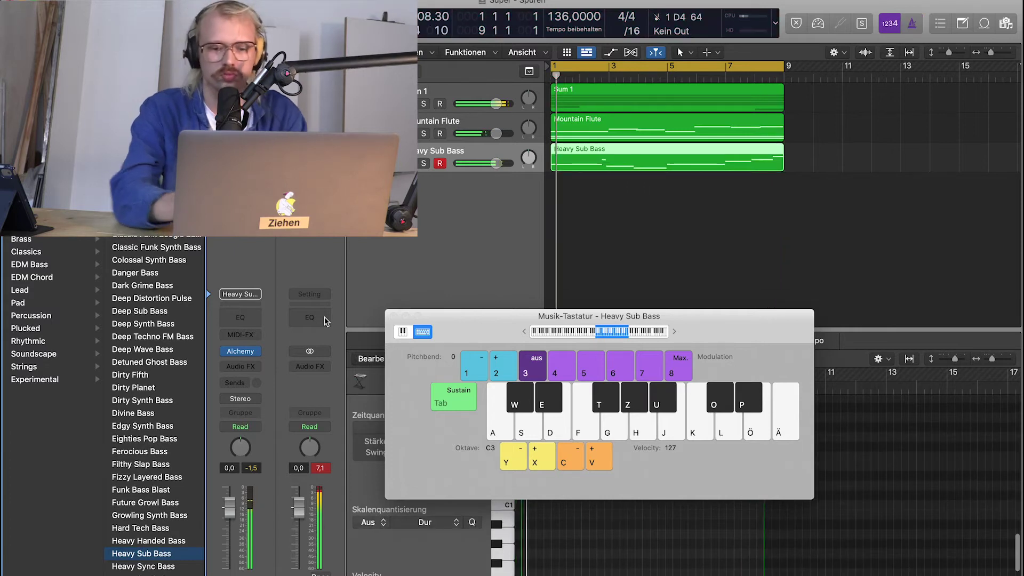
Bring the recorded Heavy Sub Bass notes into view with the musical keyboard out of the way, and lower the last note to C4.
left_click(716, 520)
left_click_drag(717, 316, 206, 104)
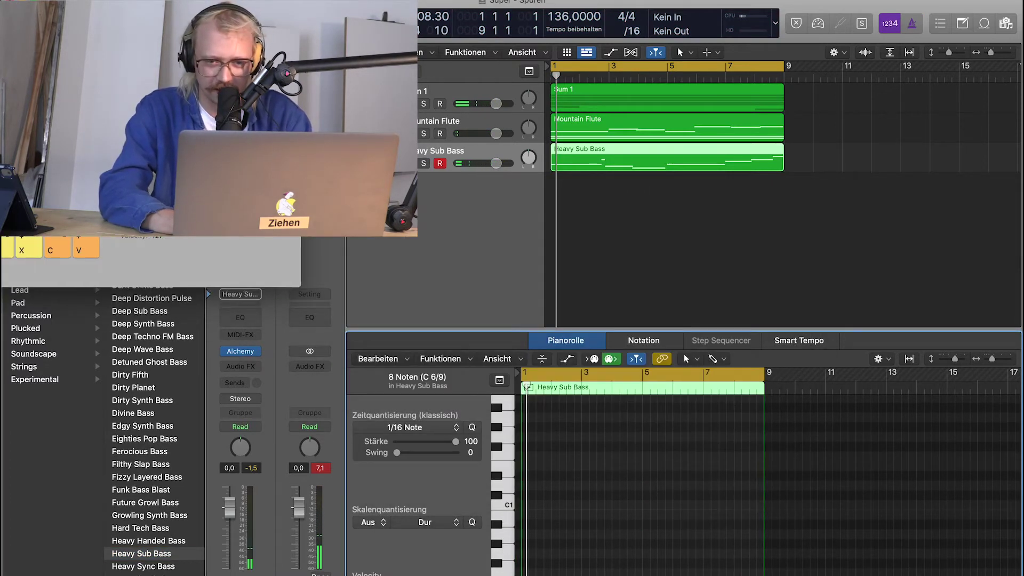
double_click(752, 170)
double_click(752, 169)
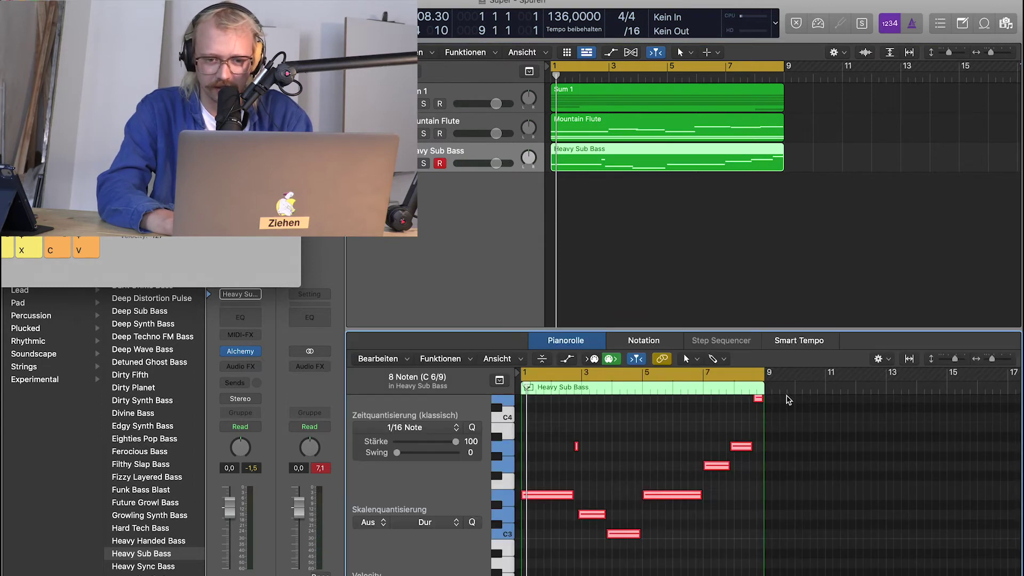
left_click_drag(759, 399, 759, 417)
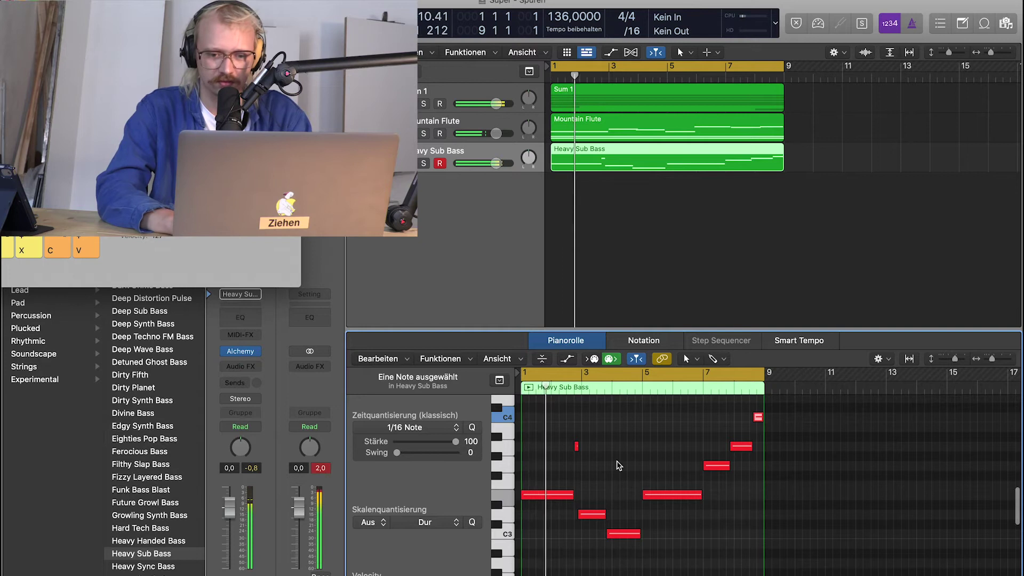
Shorten the D3 note in bar 3 so that it ends just before beat 4.
scroll(617, 464, "up", 5)
left_click(766, 476)
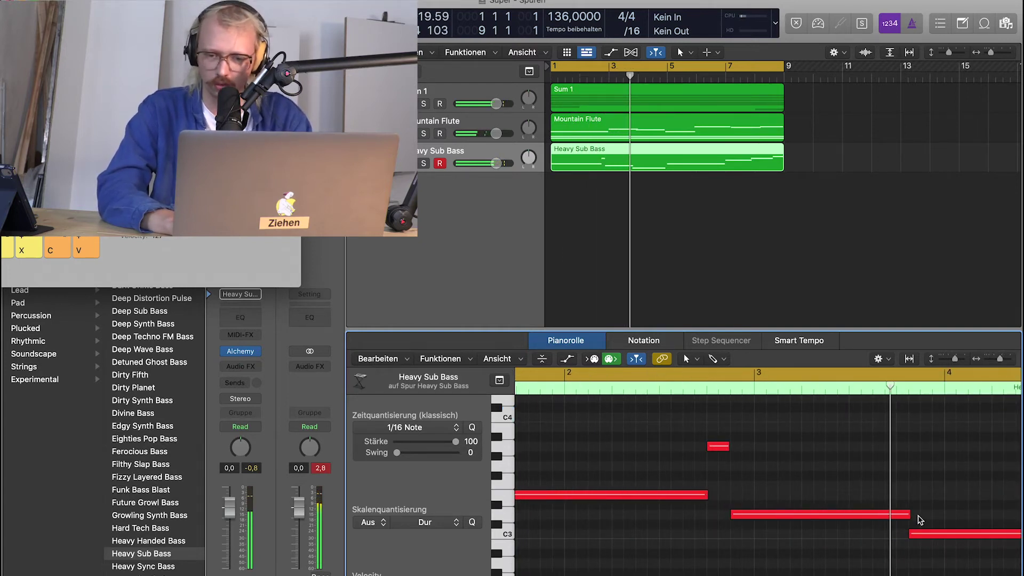
left_click_drag(910, 514, 890, 514)
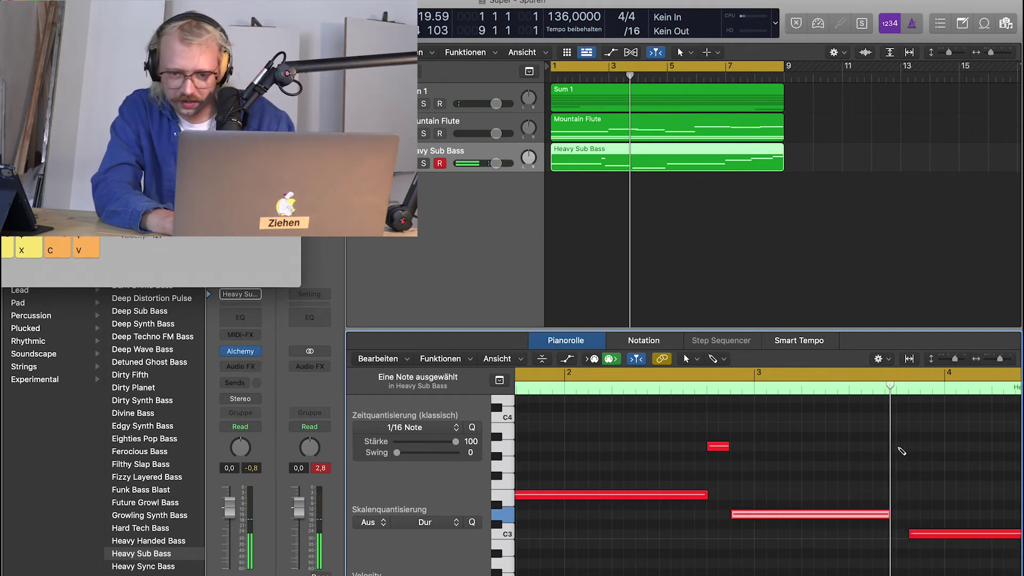
Add an A3 note at beat 4 of bar 3, shorten it to a brief passing note and play the region.
left_click(901, 448, "super")
key("super+Left")
key("super+Left")
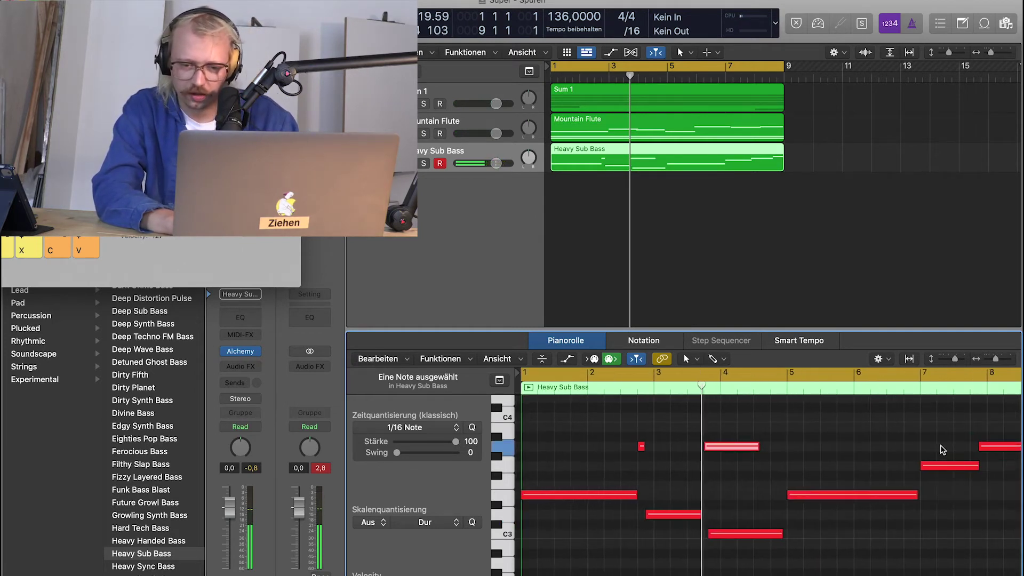
left_click_drag(757, 446, 718, 447)
key("space")
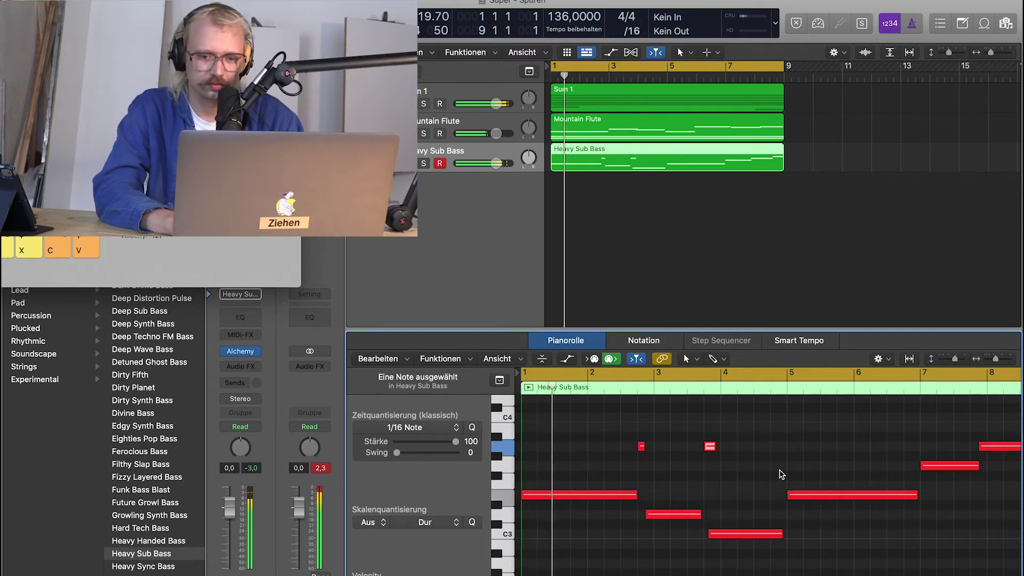
Move the low C3 note so it starts exactly at bar 4, and play it back.
scroll(780, 474, "down", 2)
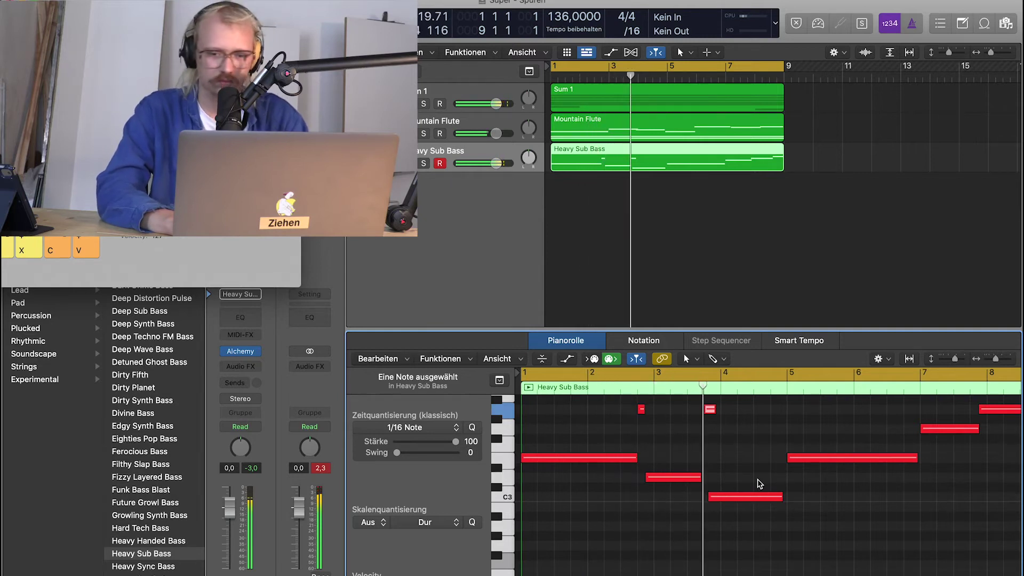
left_click(710, 409)
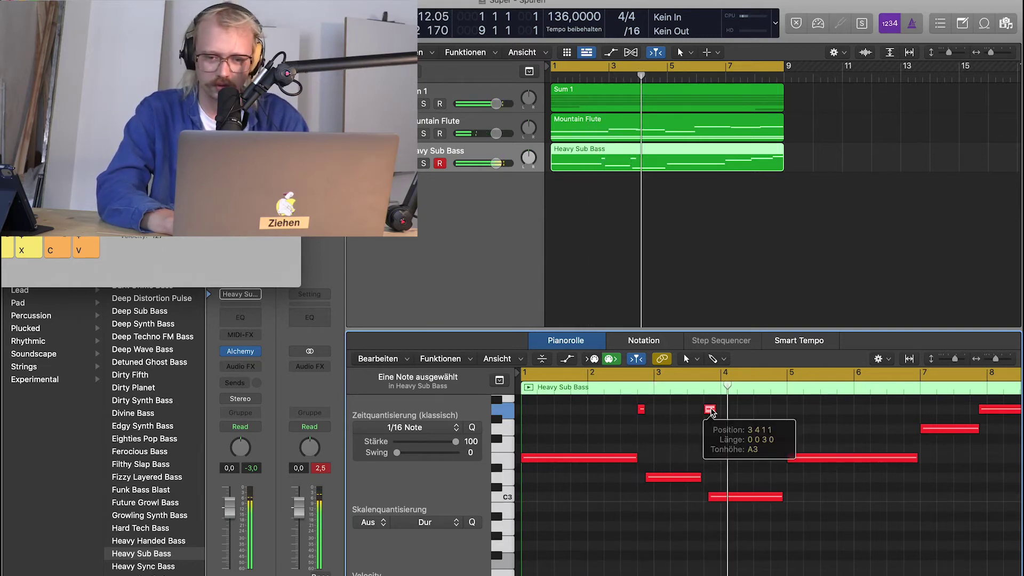
key("space")
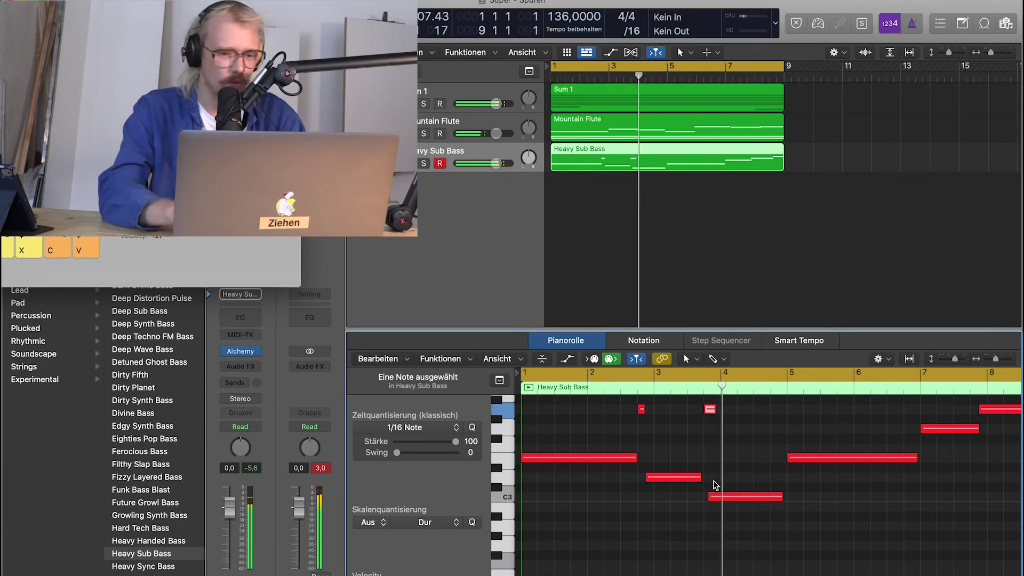
left_click_drag(736, 497, 749, 497)
key("space")
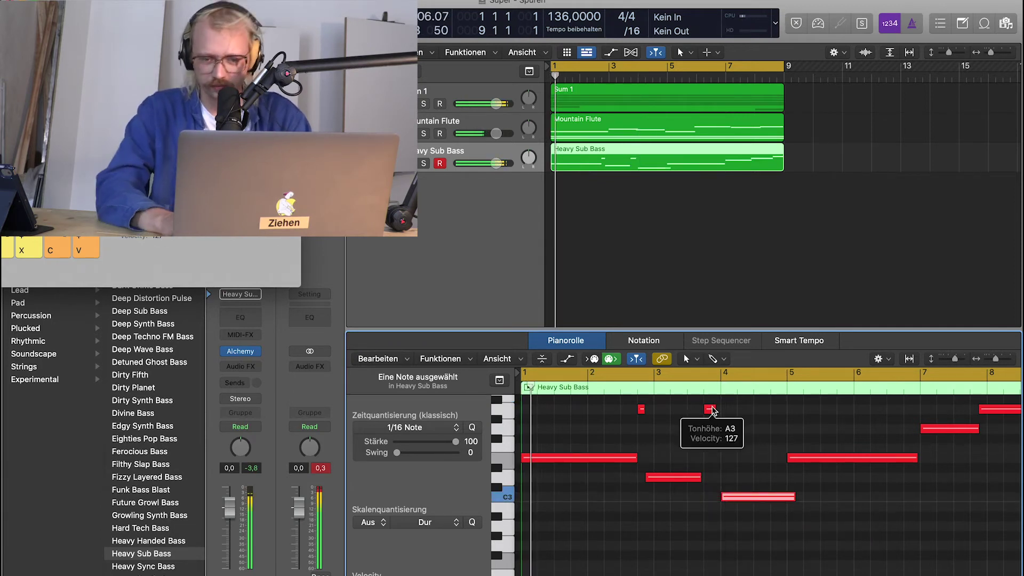
Move the C3 note about an eighth note ahead of bar 4 and shorten the preceding A3 note to end before it.
scroll(755, 449, "up", 5)
scroll(755, 448, "down", 2)
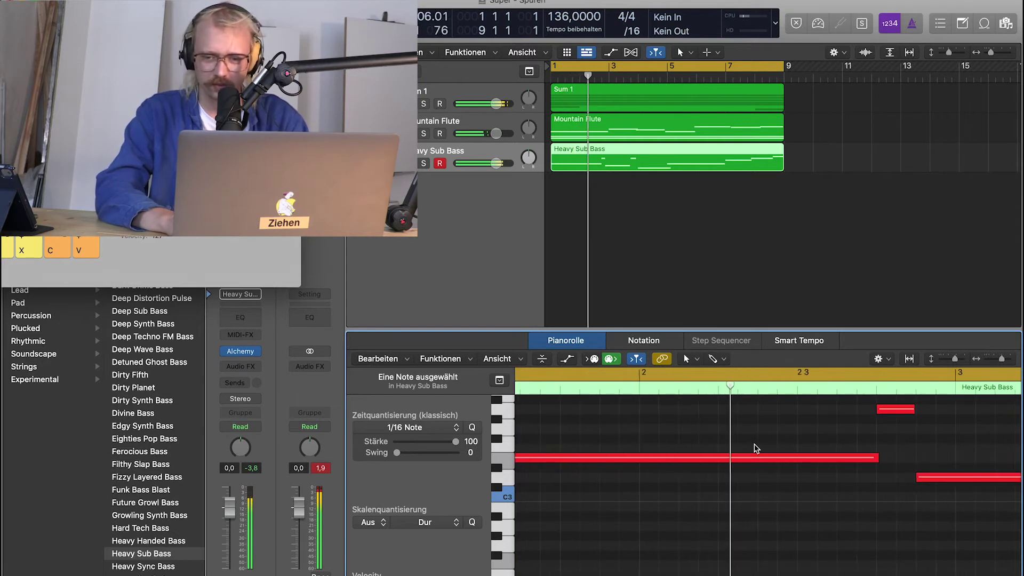
scroll(755, 448, "right", 5)
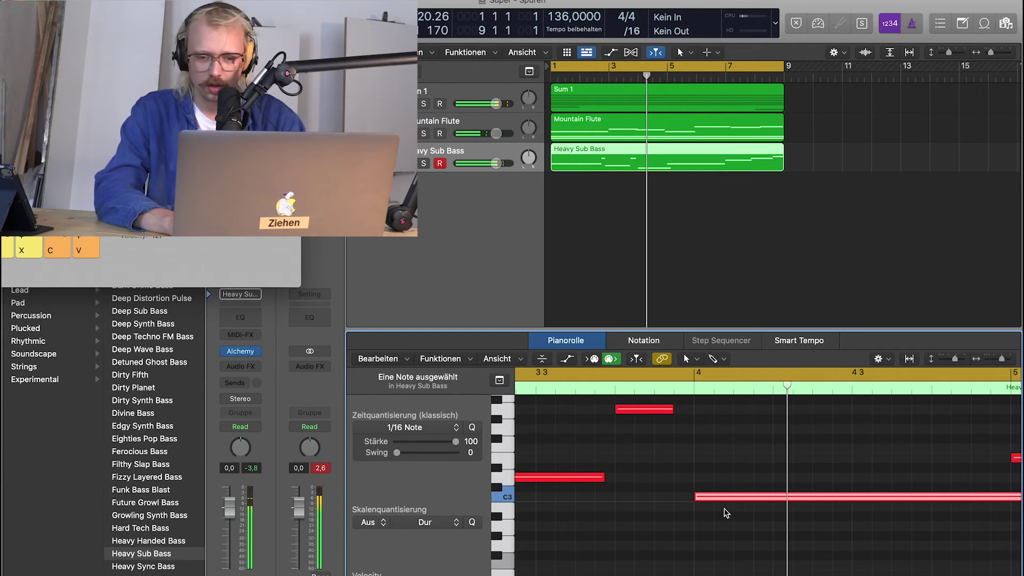
left_click_drag(728, 503, 688, 503)
left_click_drag(673, 409, 650, 409)
key("space")
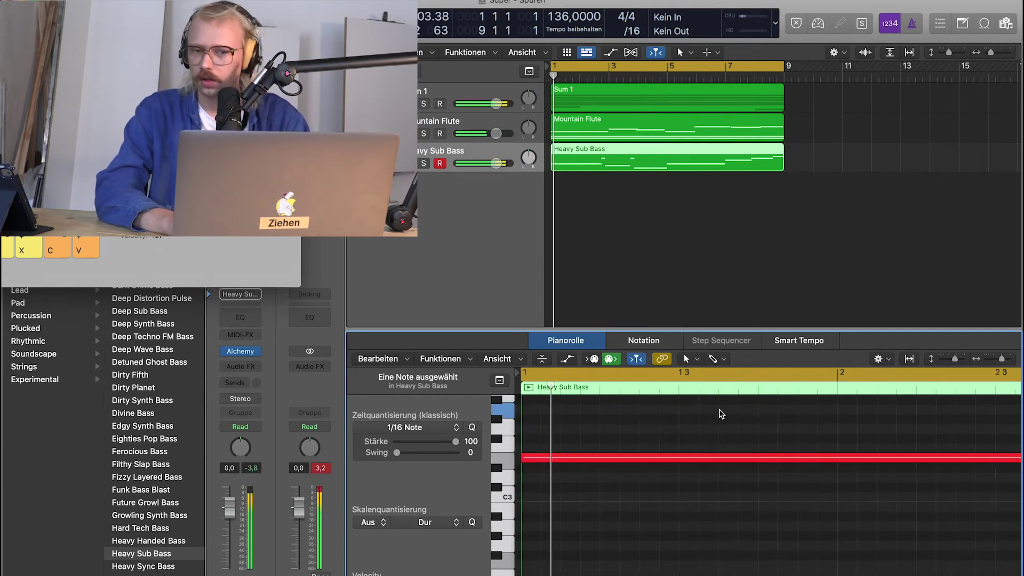
Shorten the C3 note of bar 4 so it ends about an eighth note before bar 5.
key("super+Left")
key("super+Left")
key("super+Left")
key("super+Left")
key("super+Left")
key("super+Left")
key("super+Left")
key("super+Left")
key("super+Right")
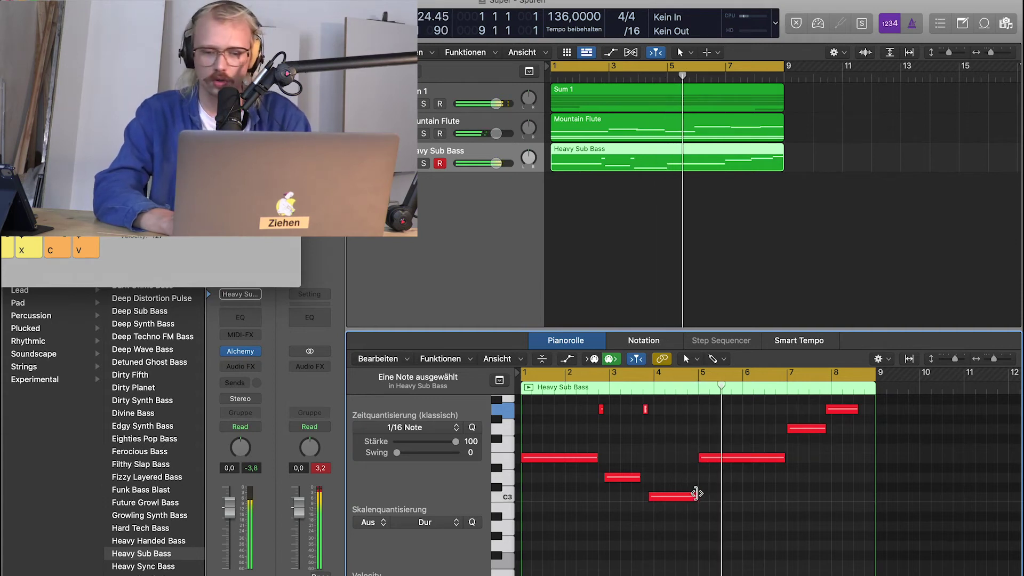
left_click(695, 495)
left_click_drag(697, 494, 693, 495)
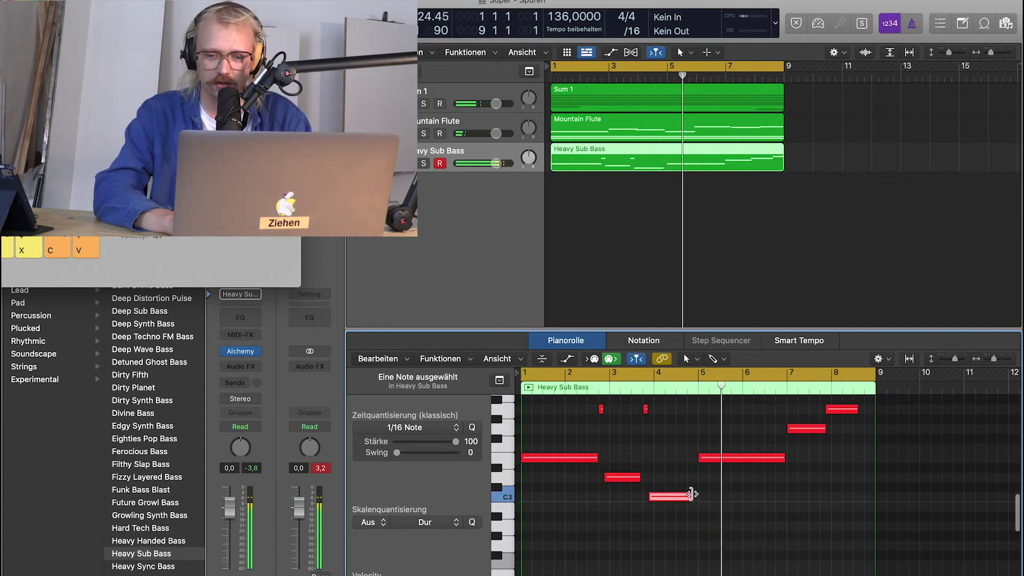
Add a short D3 note about an eighth note long in the gap just before bar 5, and play it back.
key("super+Right")
key("super+Right")
key("super+Right")
key("super+Right")
key("super+Left")
key("super+Left")
key("super+Left")
key("super+Left")
left_click(606, 470, "super")
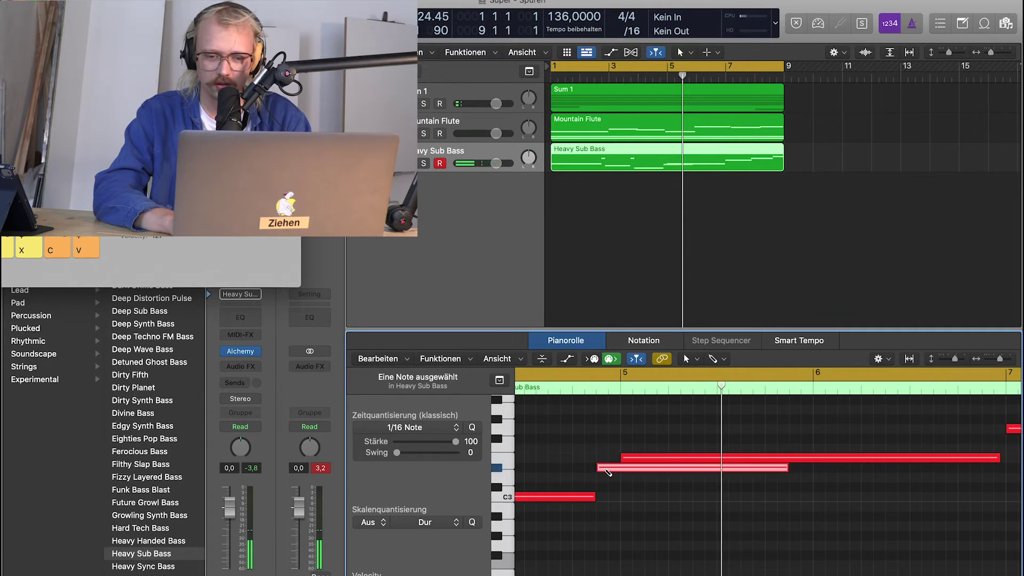
left_click_drag(788, 468, 606, 471)
key("space")
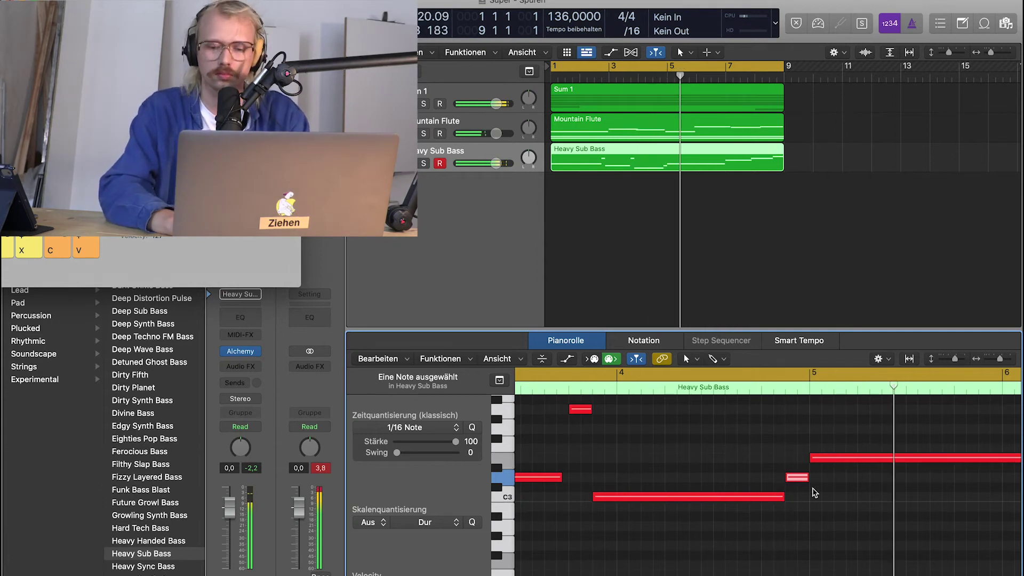
Raise the short note just before bar 5 to G3 and play the bass line from the start.
left_click_drag(803, 484, 804, 443)
left_click(557, 393)
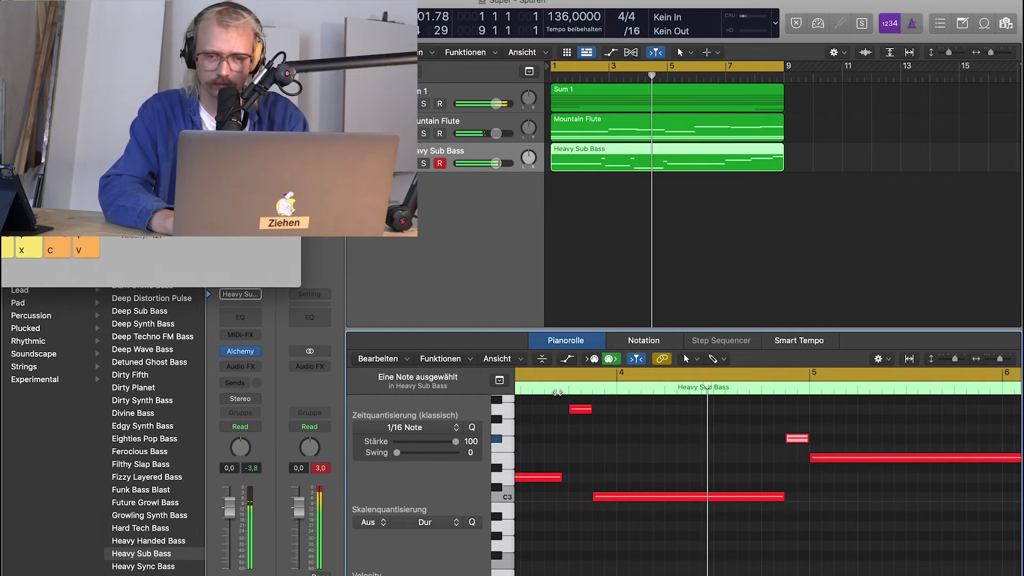
left_click(789, 437)
left_click_drag(796, 441, 795, 433)
left_click(554, 392)
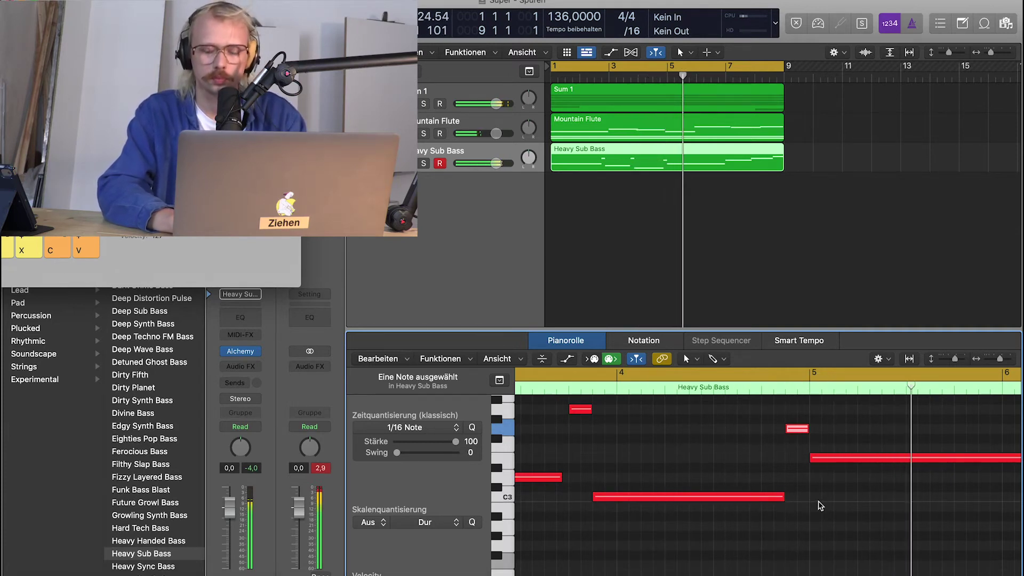
scroll(819, 501, "down", 5)
key("Return")
key("space")
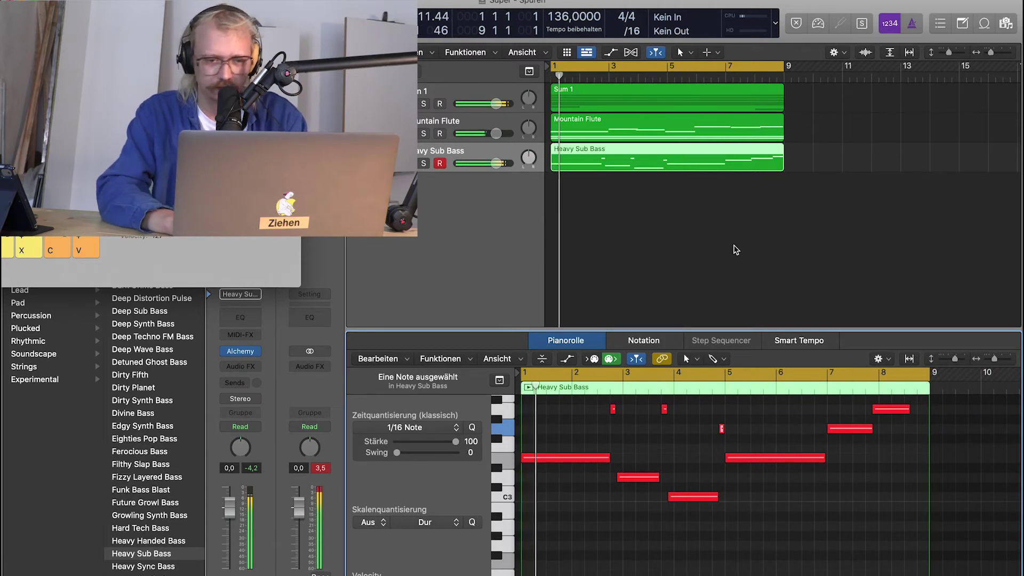
Audition Deep Synth Bass on the bass track and replace it with the Deep Distortion Pulse preset.
left_click_drag(241, 116, 695, 341)
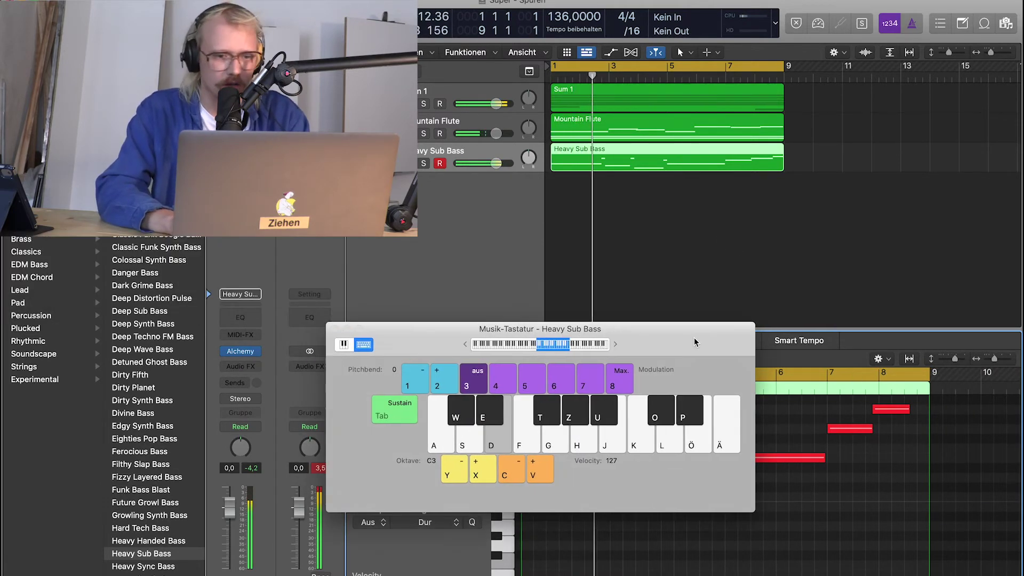
left_click(148, 324)
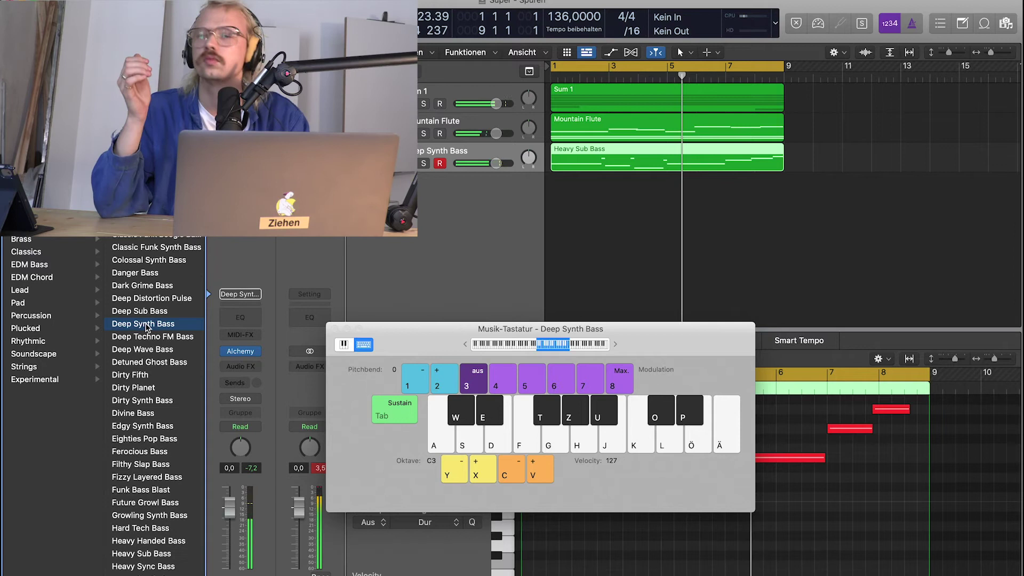
key("Return")
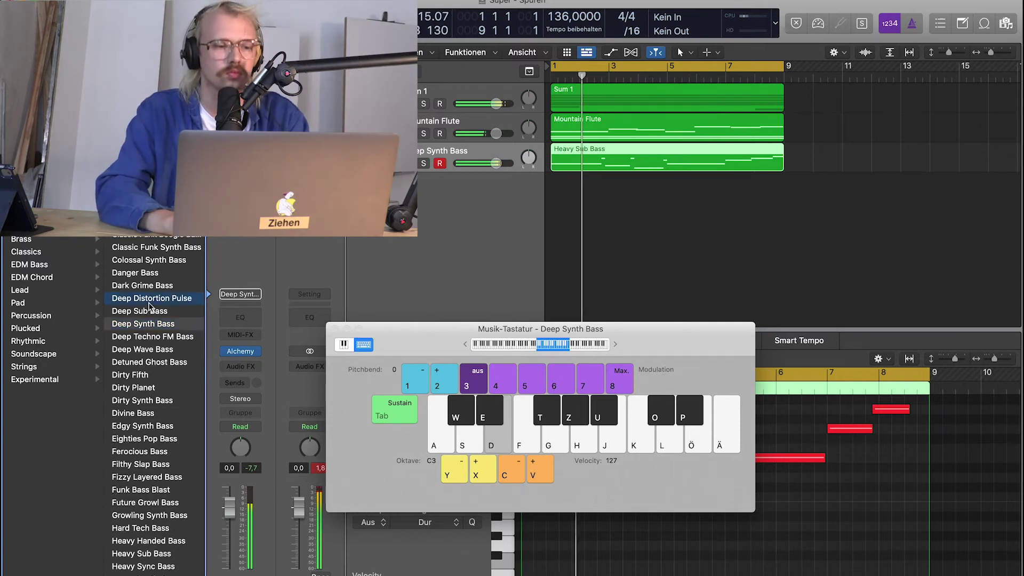
key("Return")
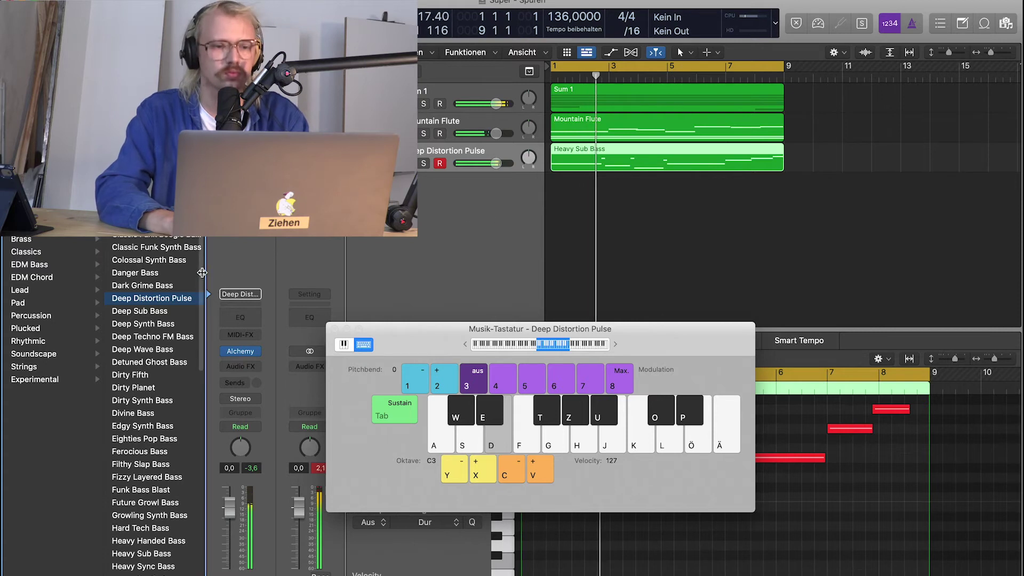
Duplicate the bass track together with its region and load the Heavy Sync Bass preset on the copy.
key("h")
key("super+d")
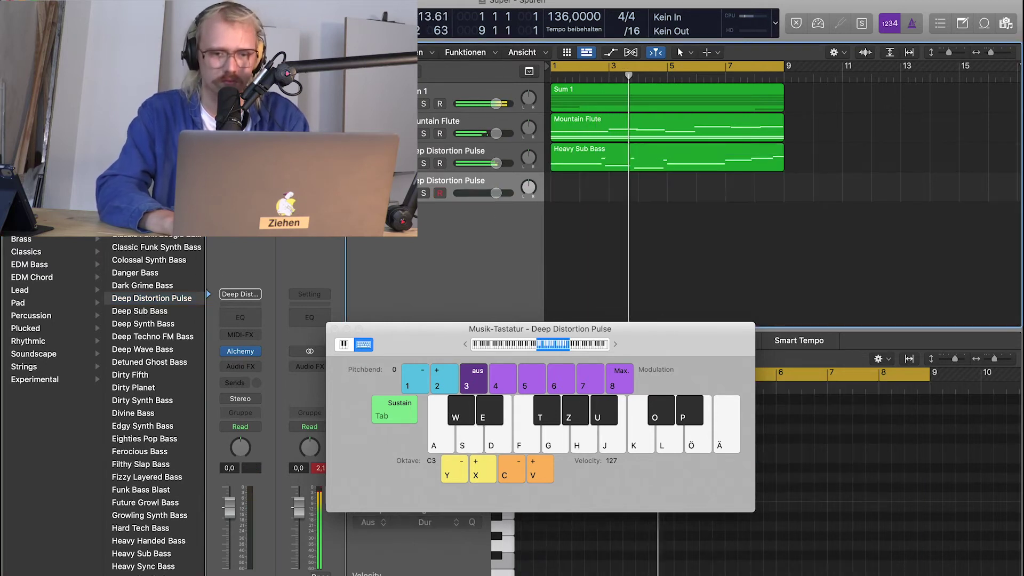
left_click_drag(603, 171, 604, 200)
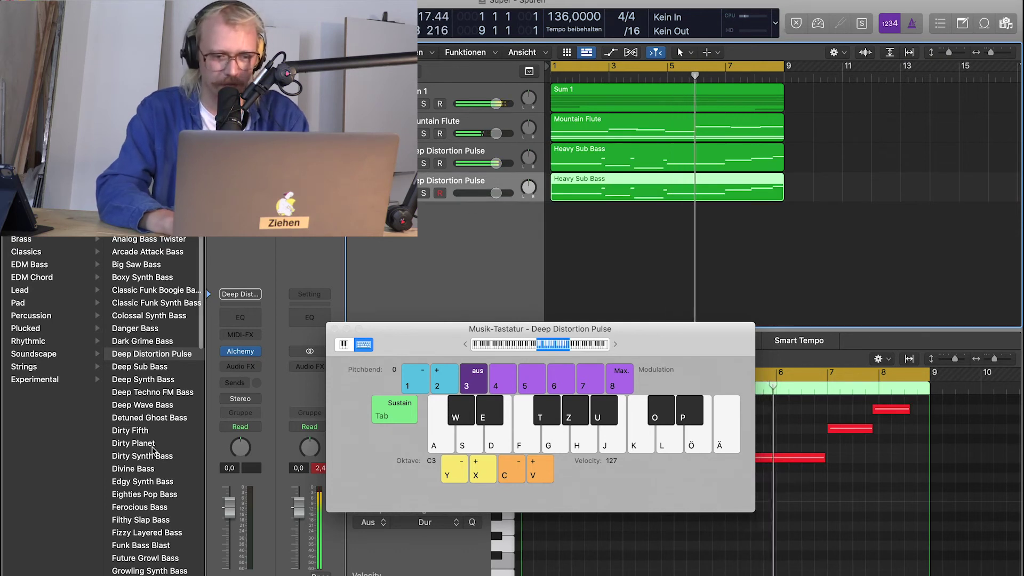
scroll(128, 469, "down", 5)
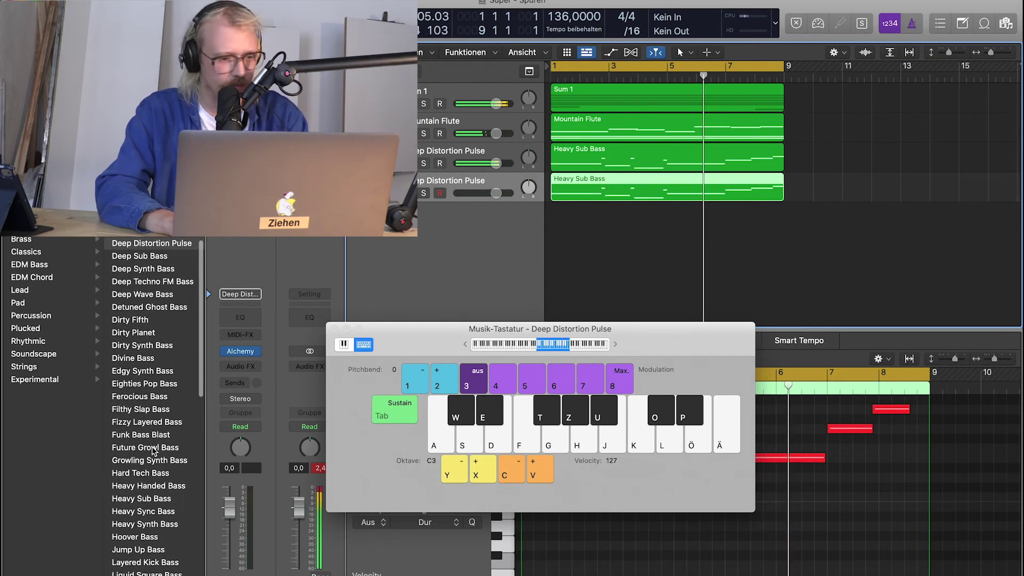
left_click(139, 512)
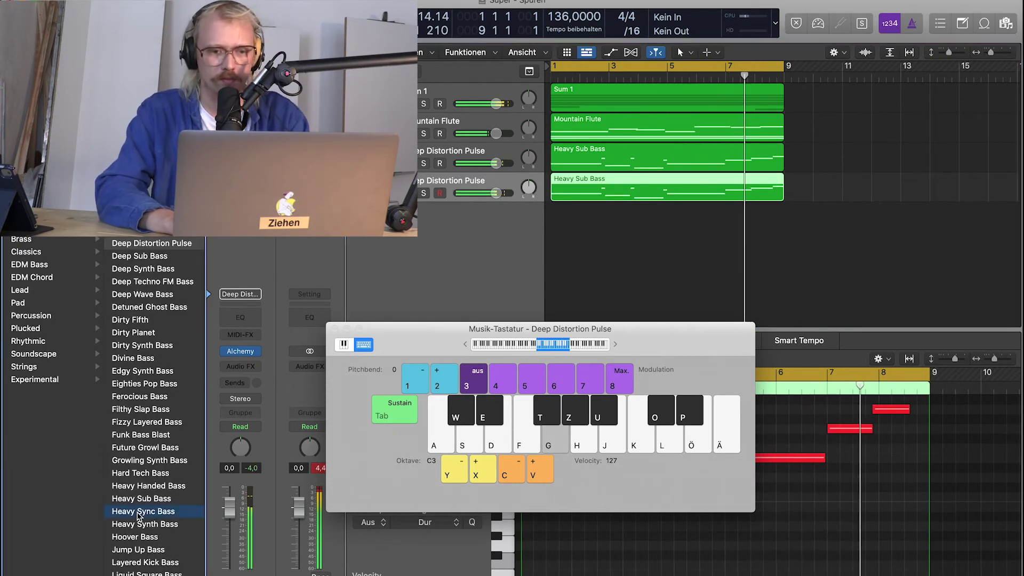
Solo the Deep Distortion Pulse track and lower its volume to -6.0 dB.
left_click(424, 164)
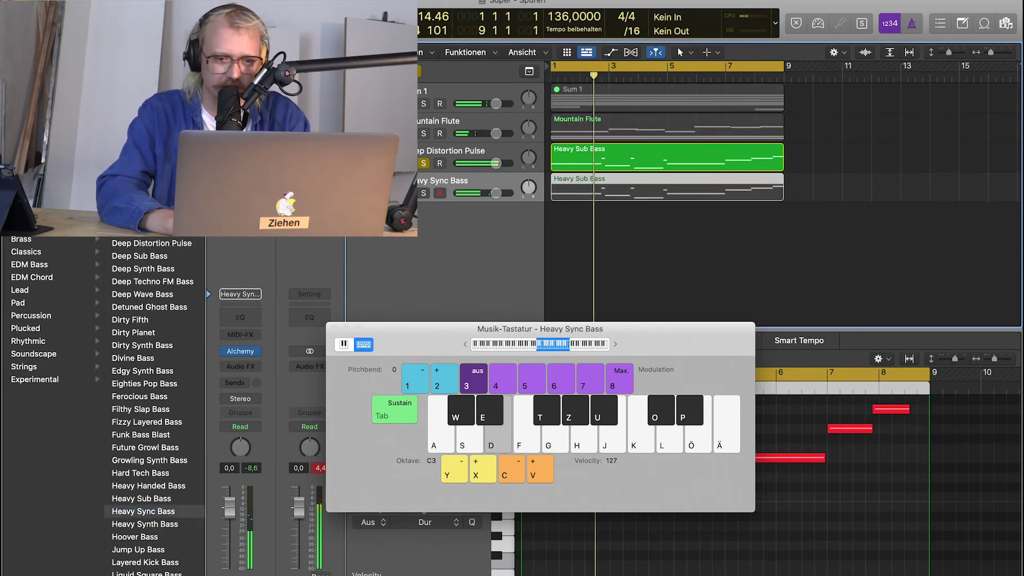
left_click(415, 158)
left_click_drag(496, 163, 482, 163)
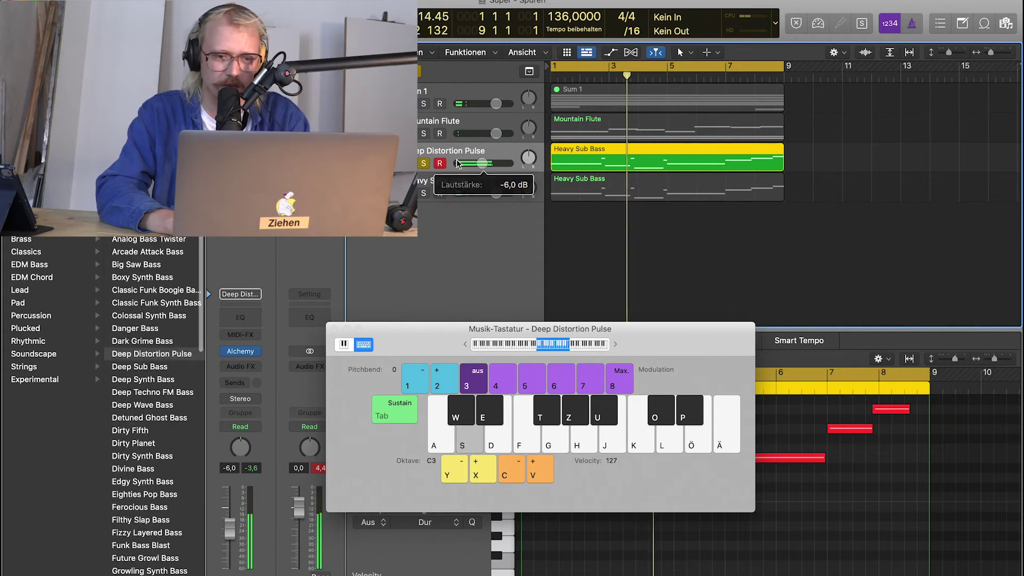
Add a Channel EQ with a 232 Hz low cut to the Deep Distortion Pulse track and turn off its solo.
left_click(238, 317)
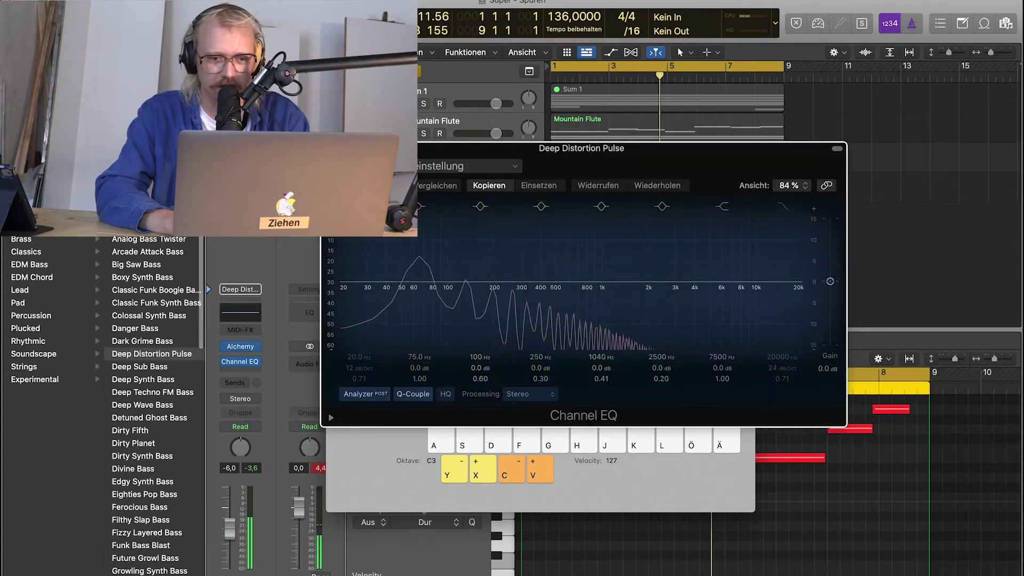
left_click_drag(367, 299, 504, 288)
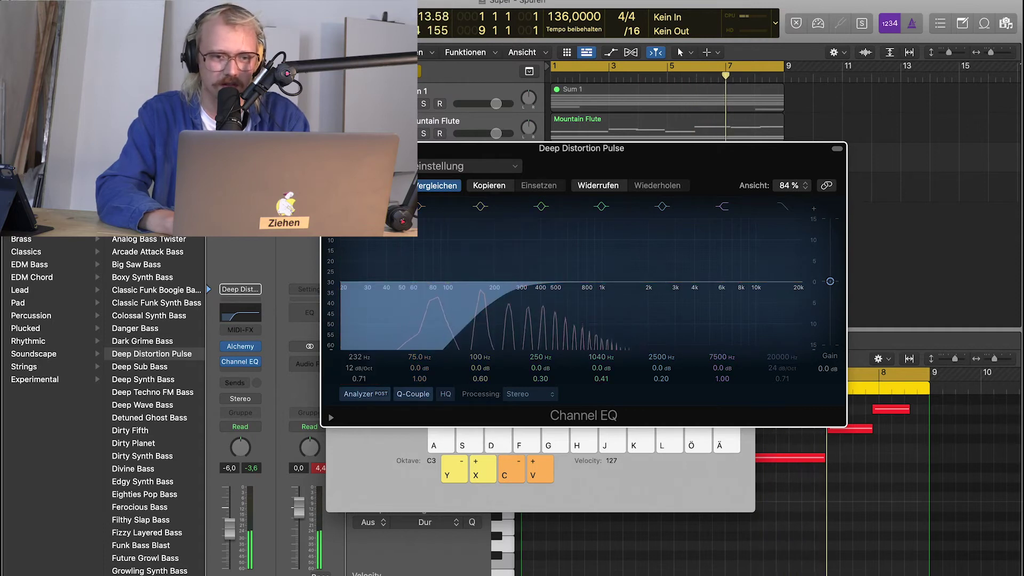
left_click(331, 148)
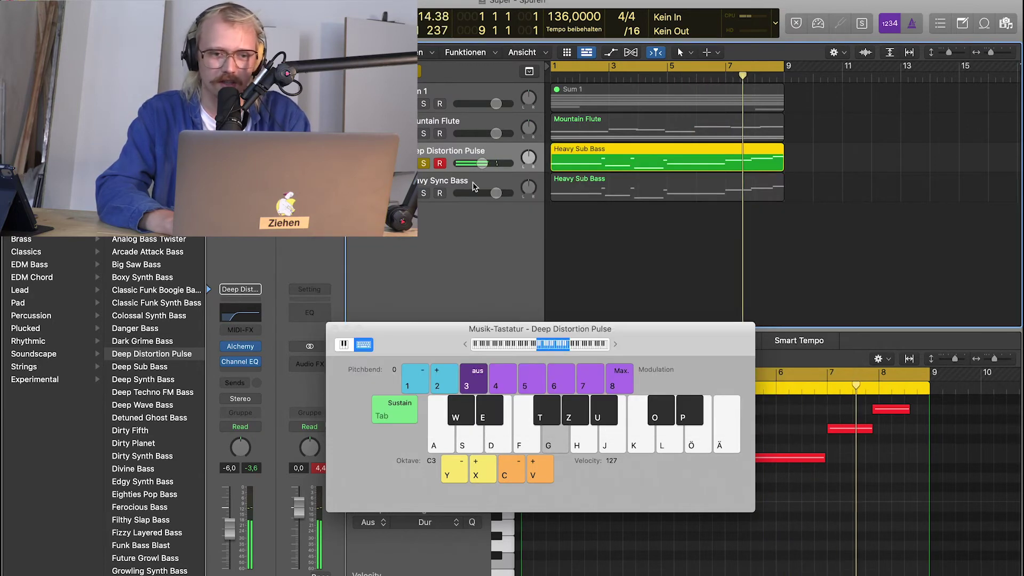
left_click(424, 164)
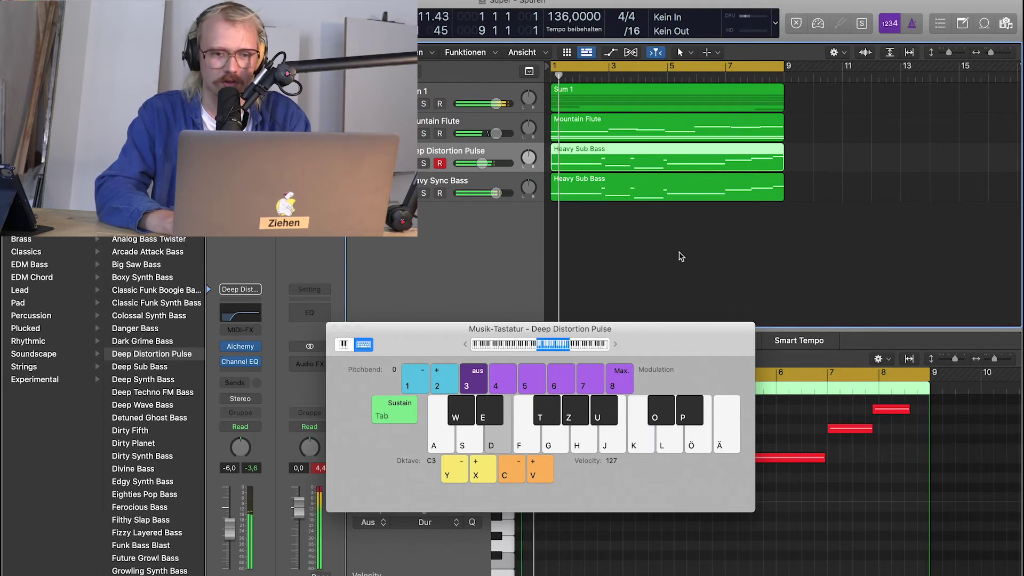
Solo Heavy Sync Bass, transpose its region down an octave (-12), and compare it with Deep Distortion Pulse before clearing all solos.
left_click(439, 194)
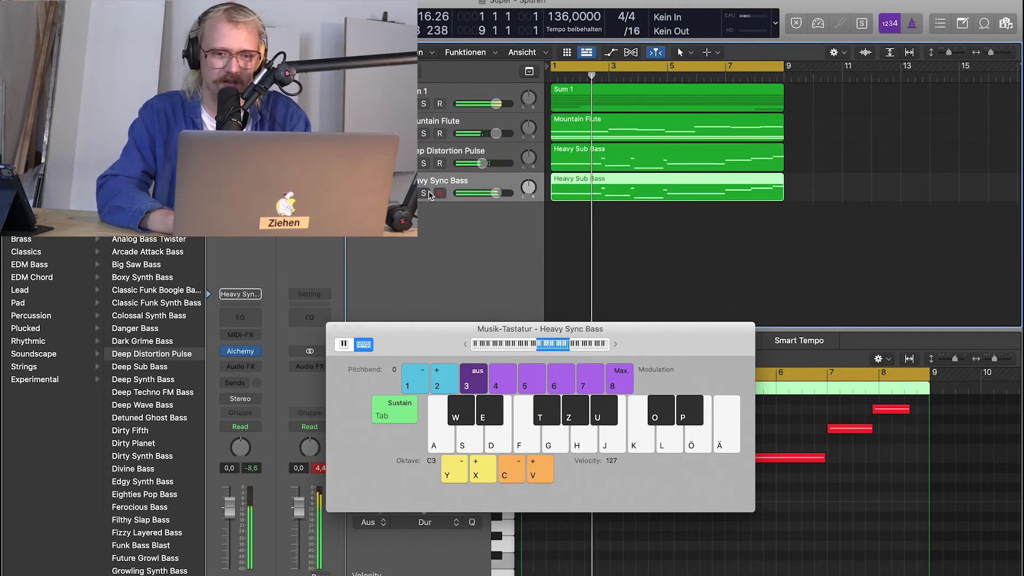
left_click(425, 194)
scroll(131, 352, "down", 2)
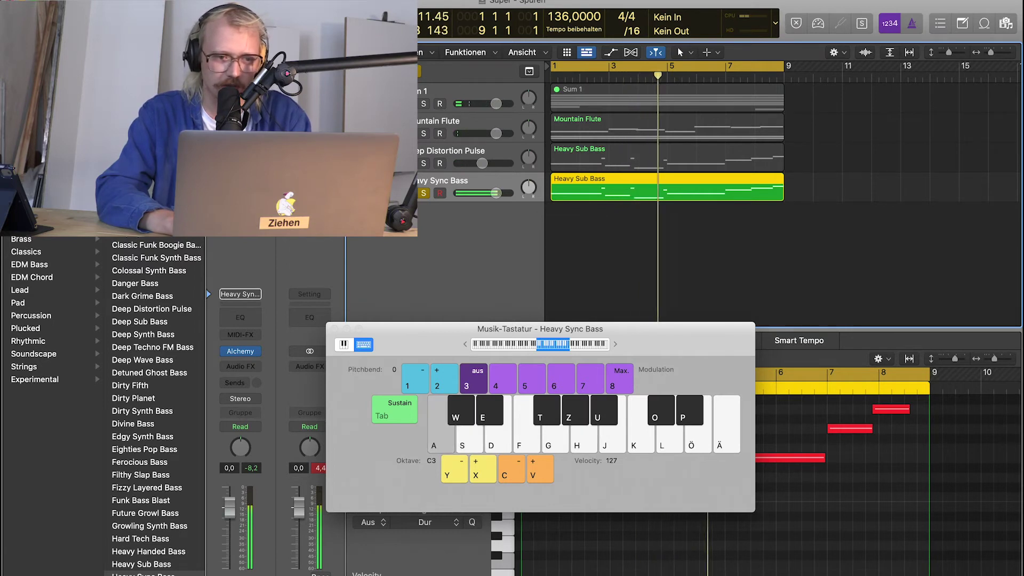
key("alt+shift+Down")
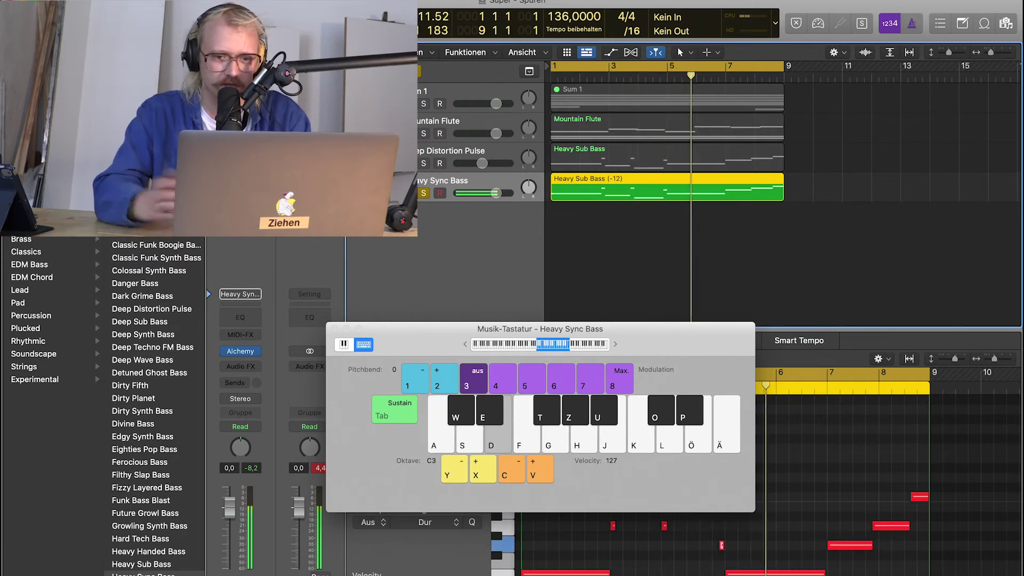
key("space")
key("space")
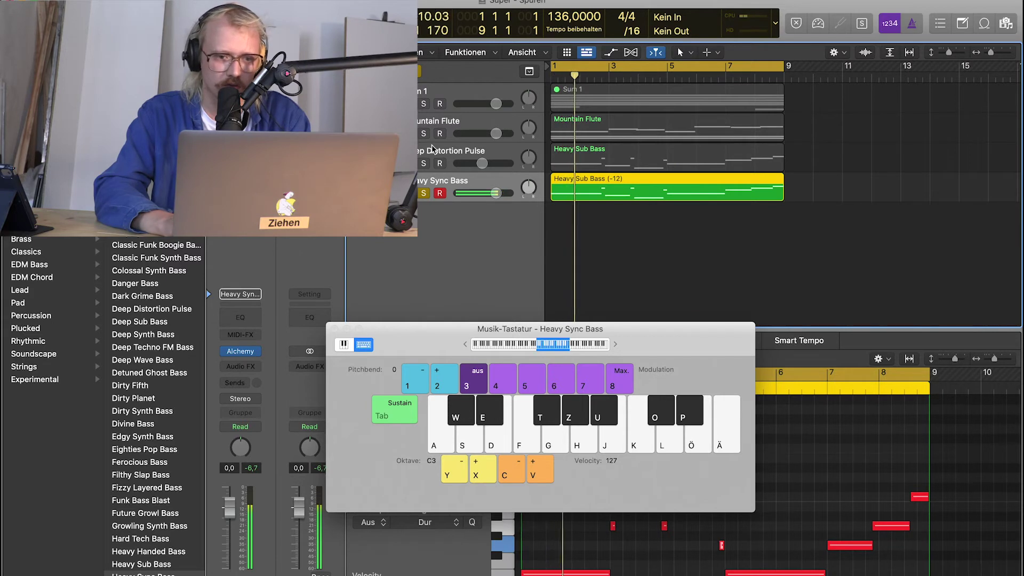
left_click(426, 163)
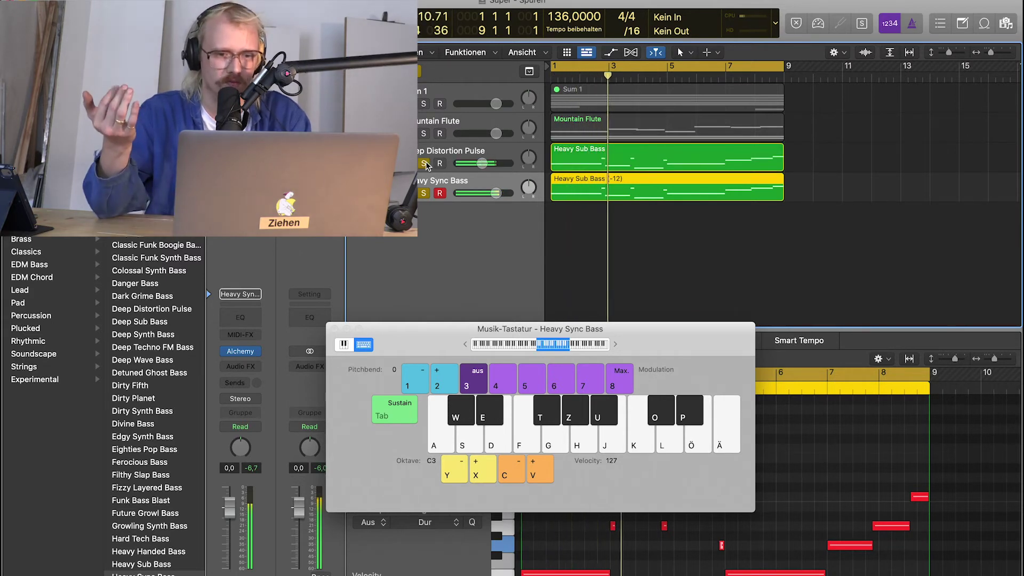
left_click(417, 75)
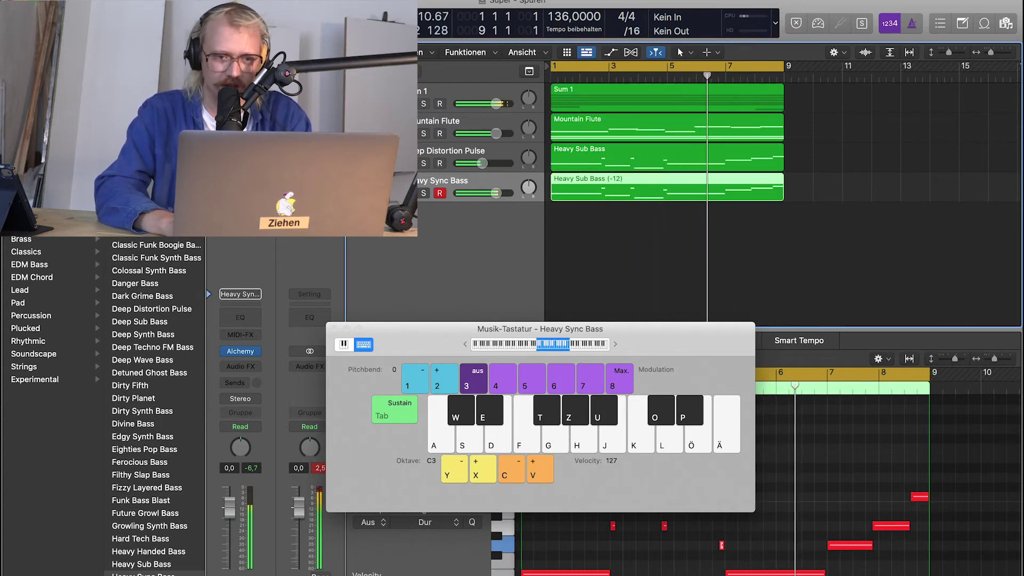
Duplicate the Heavy Sync Bass track and copy its transposed region onto the new track.
key("super+d")
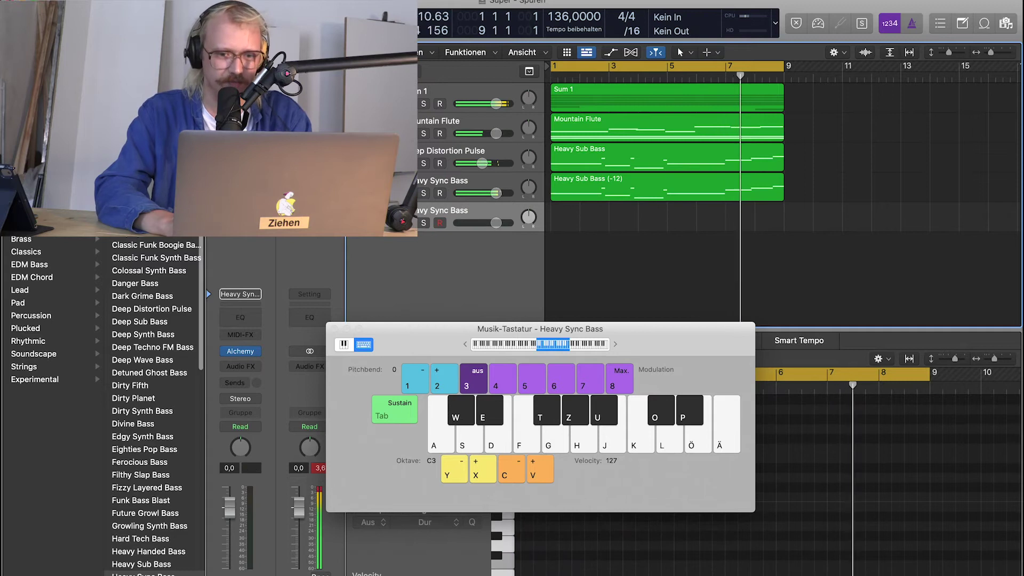
key("space")
left_click_drag(630, 180, 630, 213)
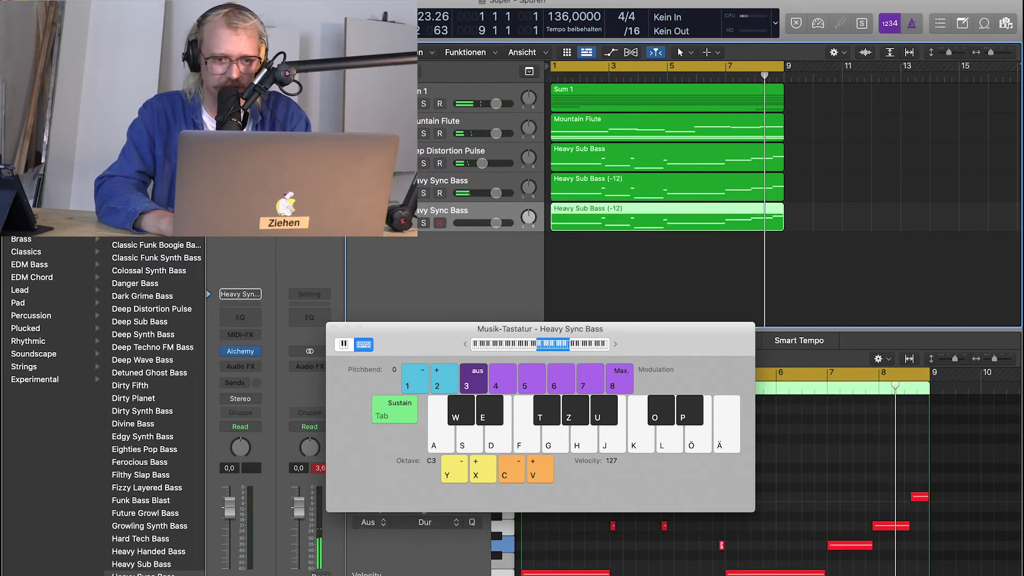
Add an Arpeggiator with the 80sBass setting to the duplicated Heavy Sync Bass track and check its pattern.
left_click(250, 336)
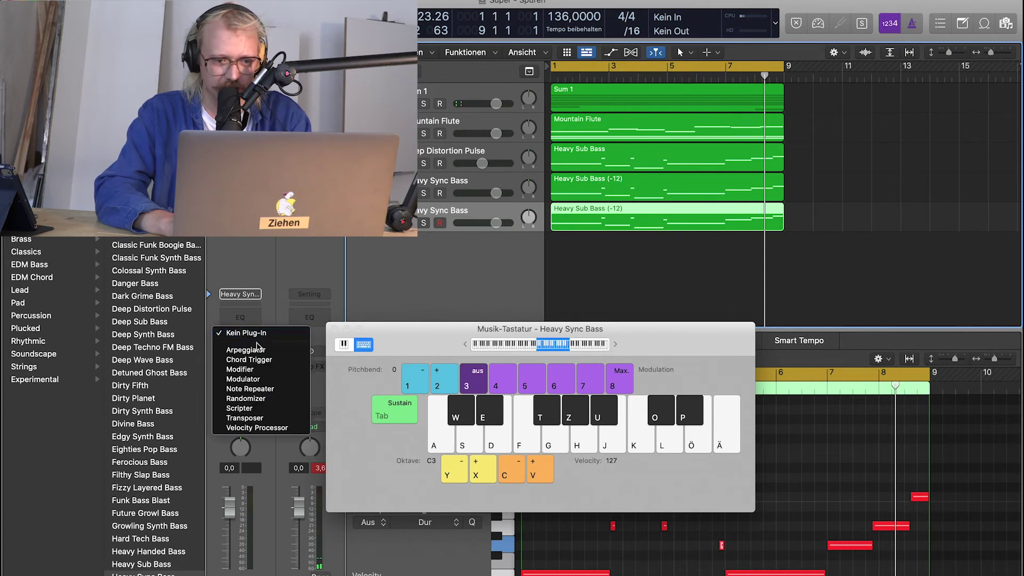
left_click(263, 351)
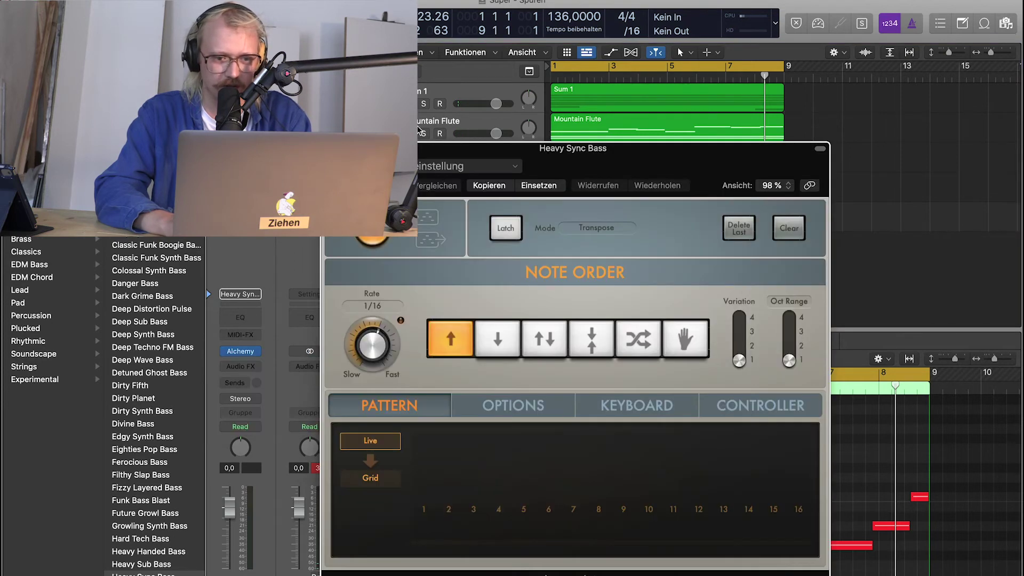
left_click(470, 166)
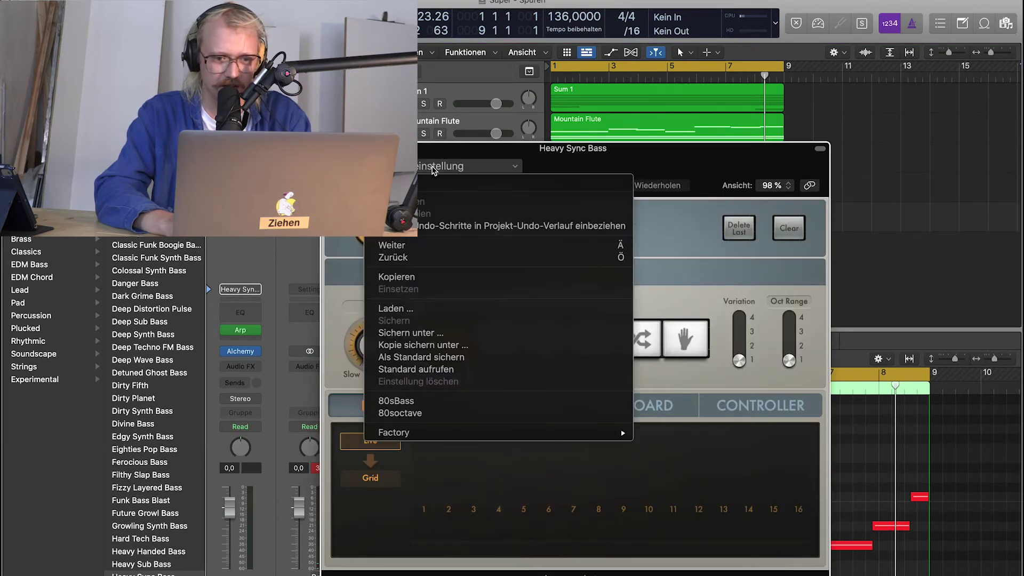
left_click(493, 401)
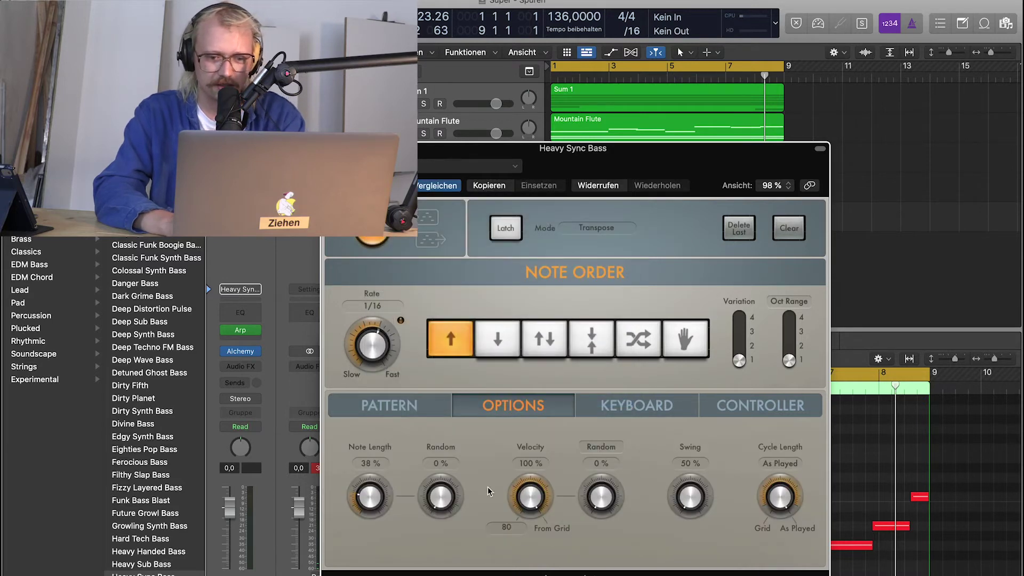
left_click(393, 406)
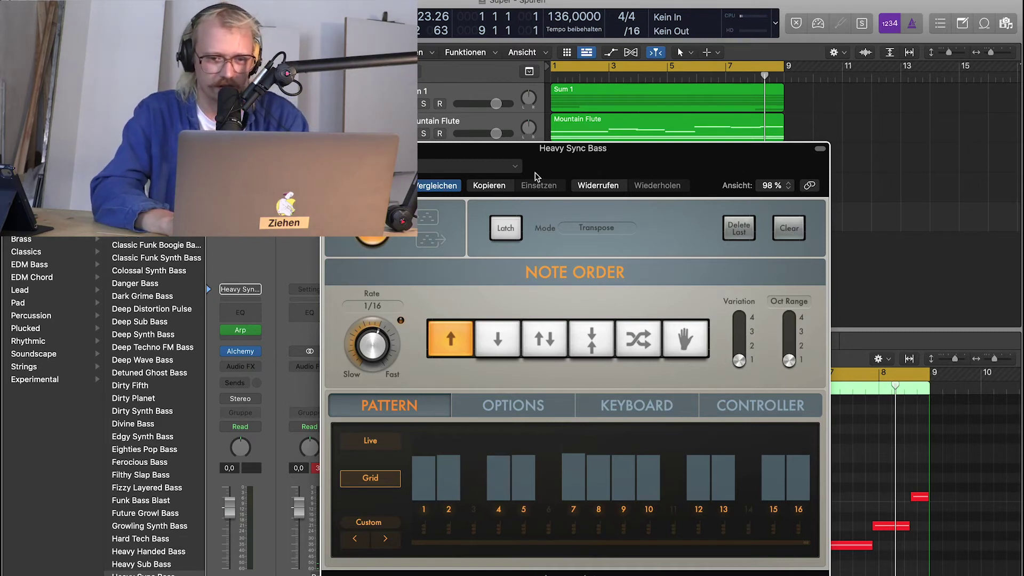
left_click_drag(585, 156, 670, 343)
Play the duplicated bass track soloed and load the Deep Synth Bass preset on it.
left_click(423, 223)
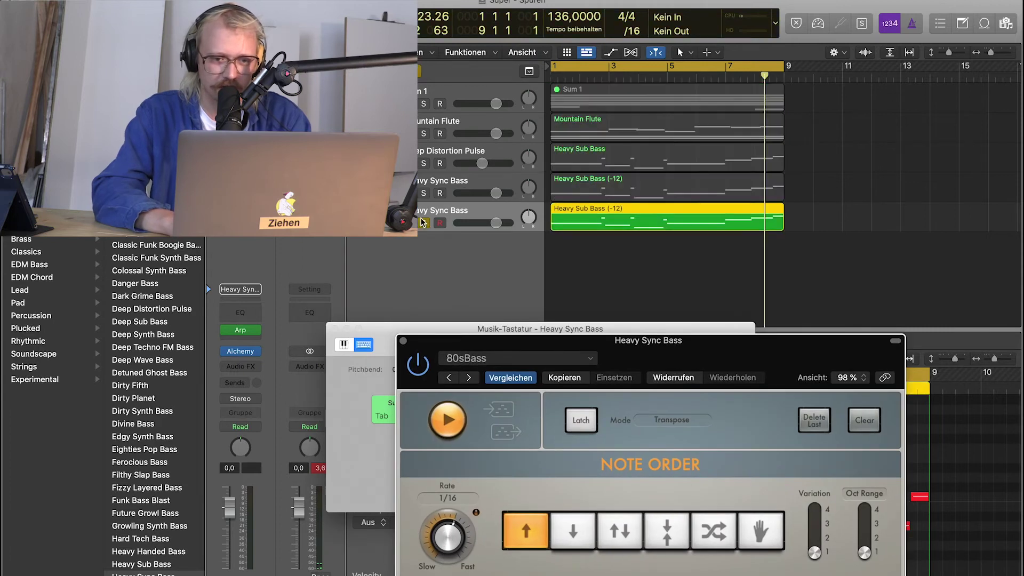
key("space")
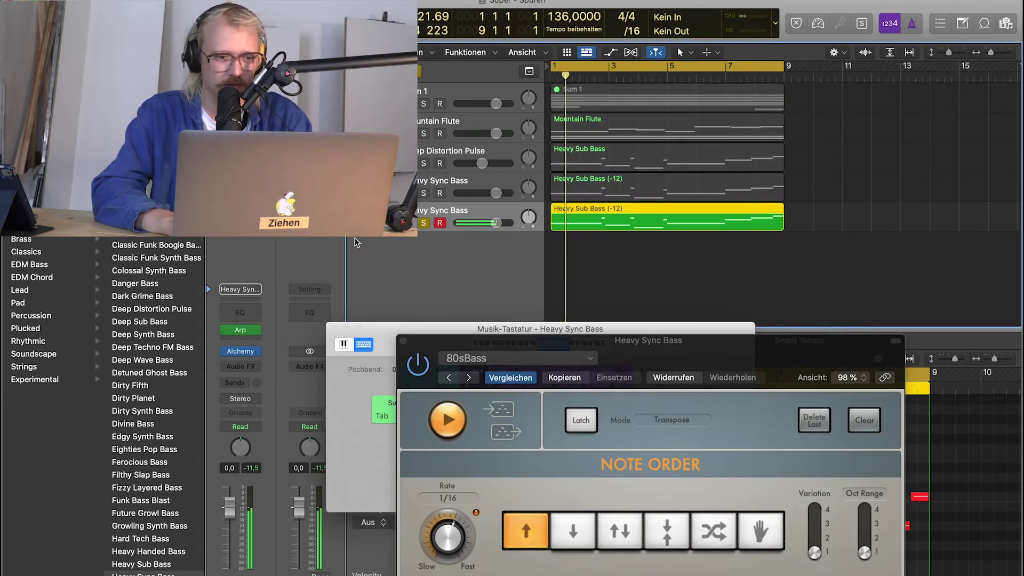
left_click(160, 335)
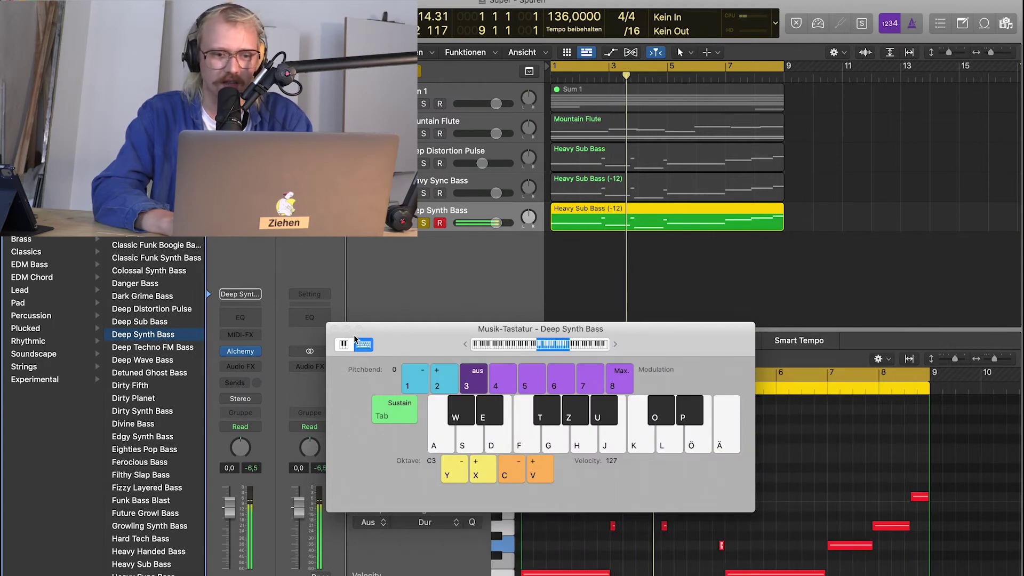
Add an Arpeggiator with the 80sBass setting to the Deep Synth Bass track and move its window off the track list.
left_click(243, 336)
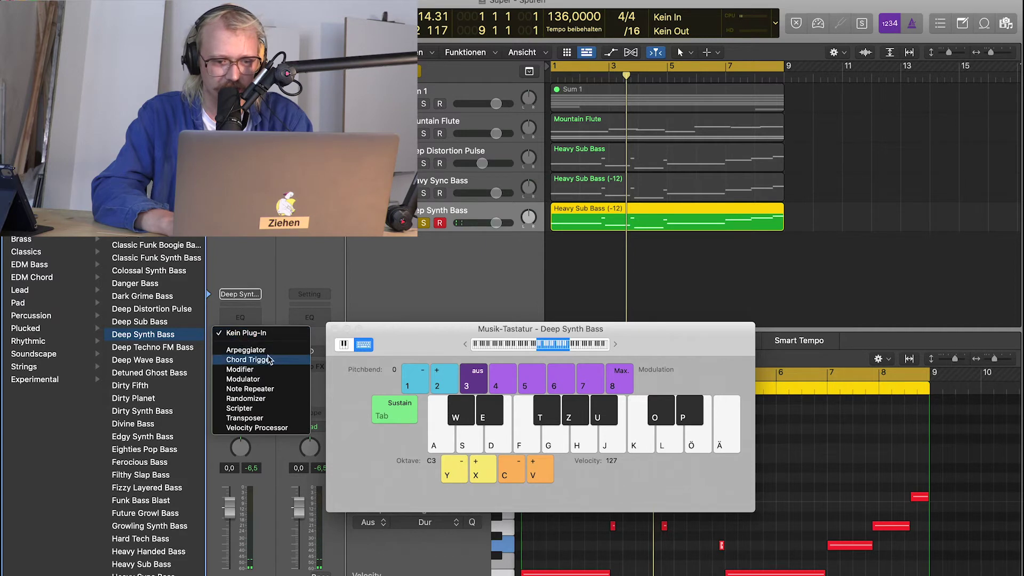
left_click(267, 350)
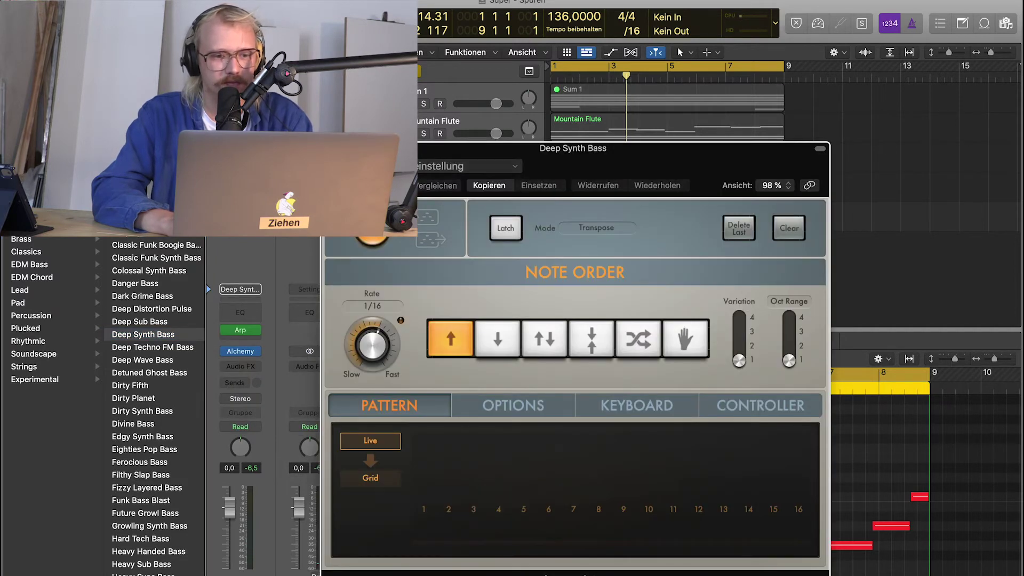
left_click(513, 406)
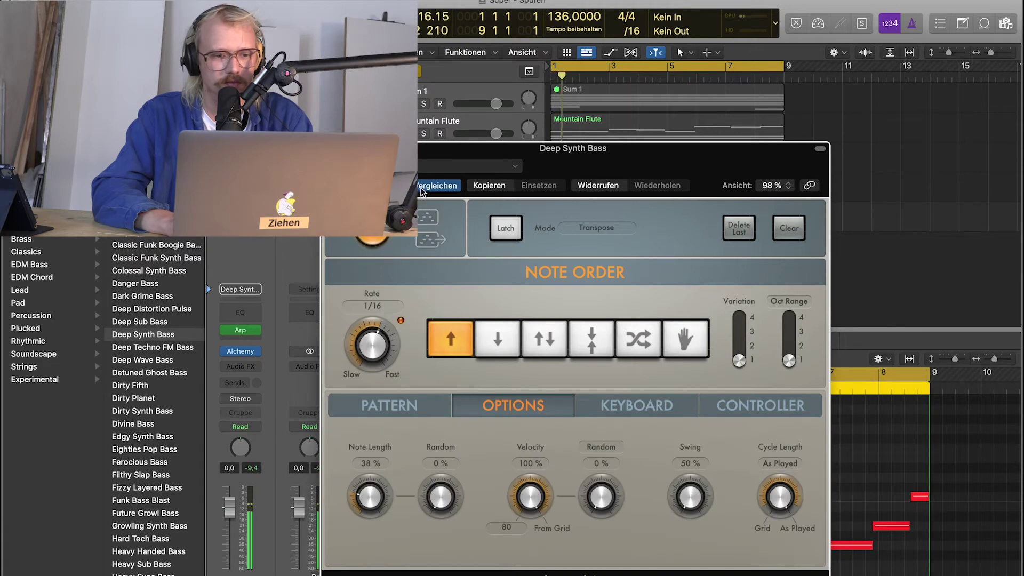
left_click_drag(359, 159, 406, 339)
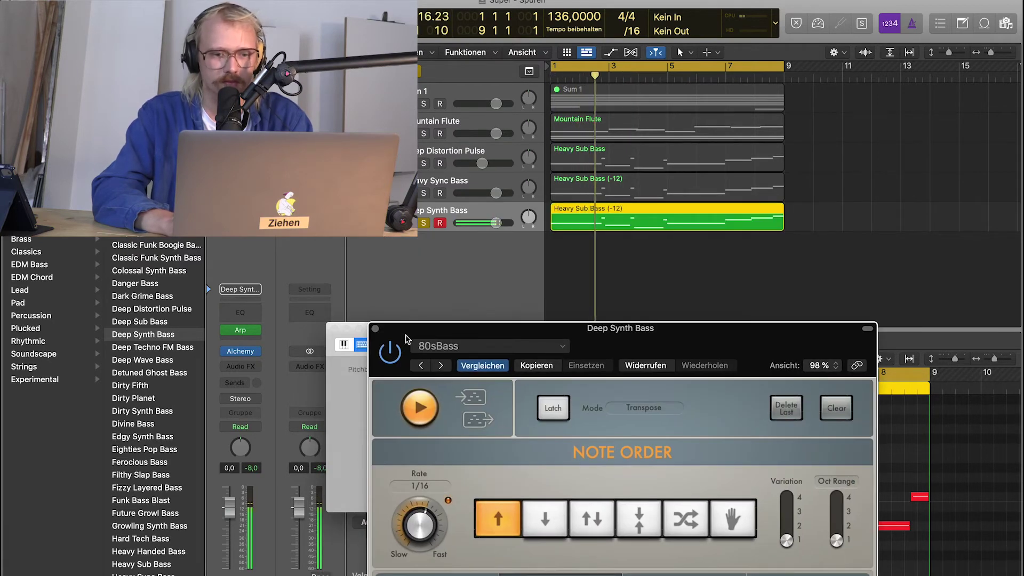
Listen to Deep Synth Bass together with Heavy Sync Bass and Deep Distortion Pulse, then return to hearing it alone.
left_click(424, 193)
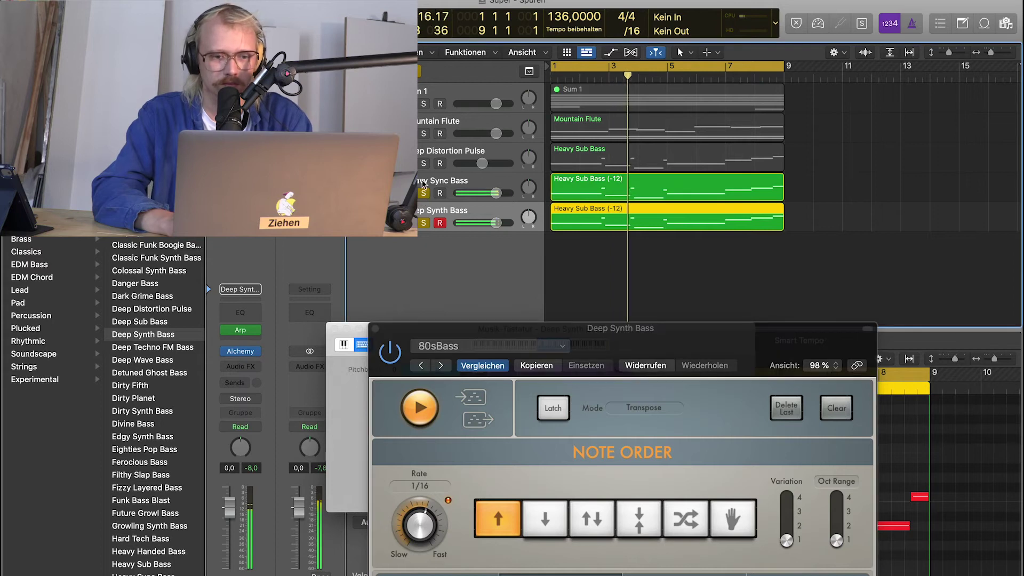
left_click(425, 164)
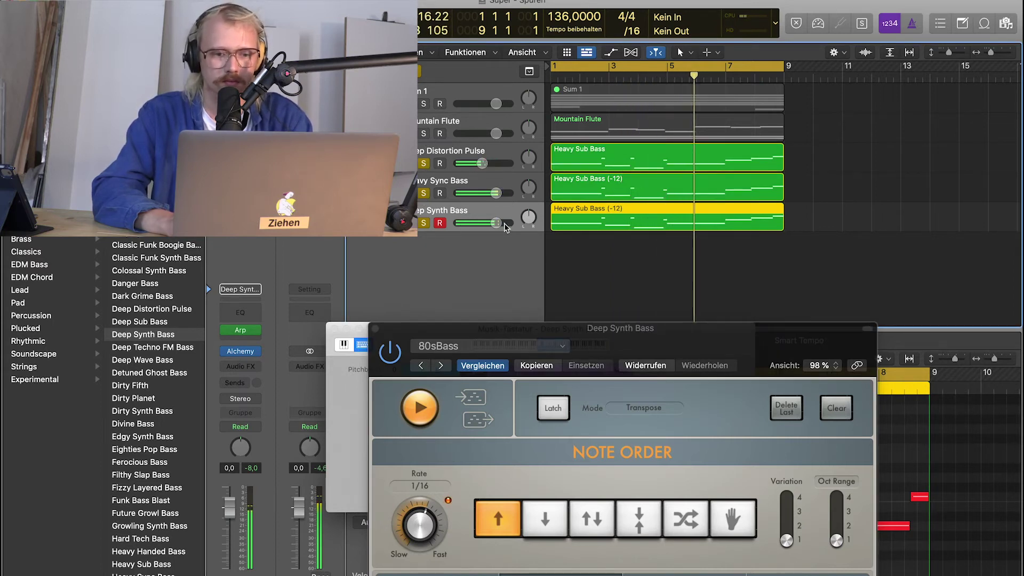
left_click(424, 193)
left_click(424, 164)
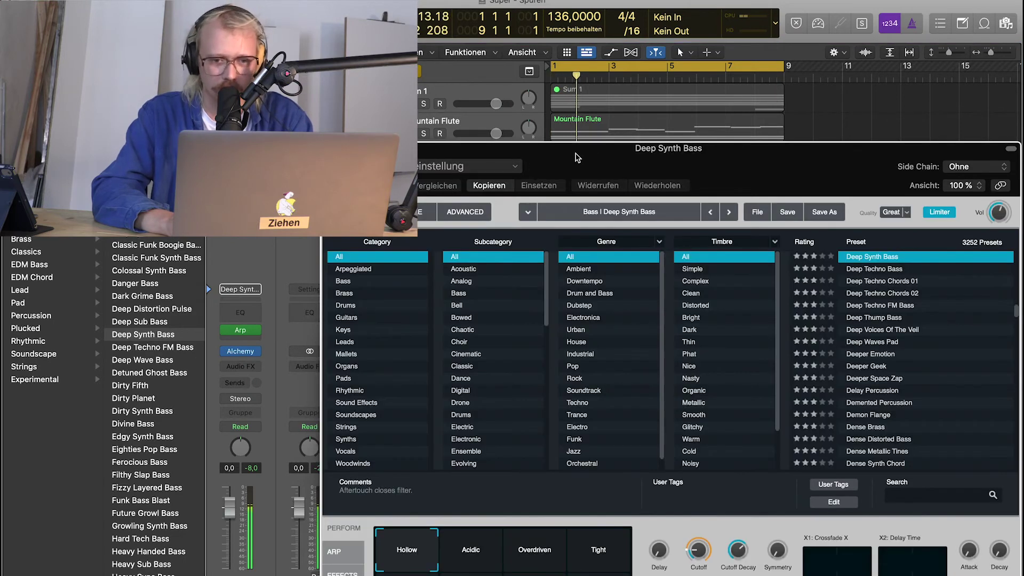
Audition Deep Techno Bass in the Alchemy preset browser of the arpeggiated track and return to Deep Synth Bass.
left_click_drag(570, 152, 367, 3)
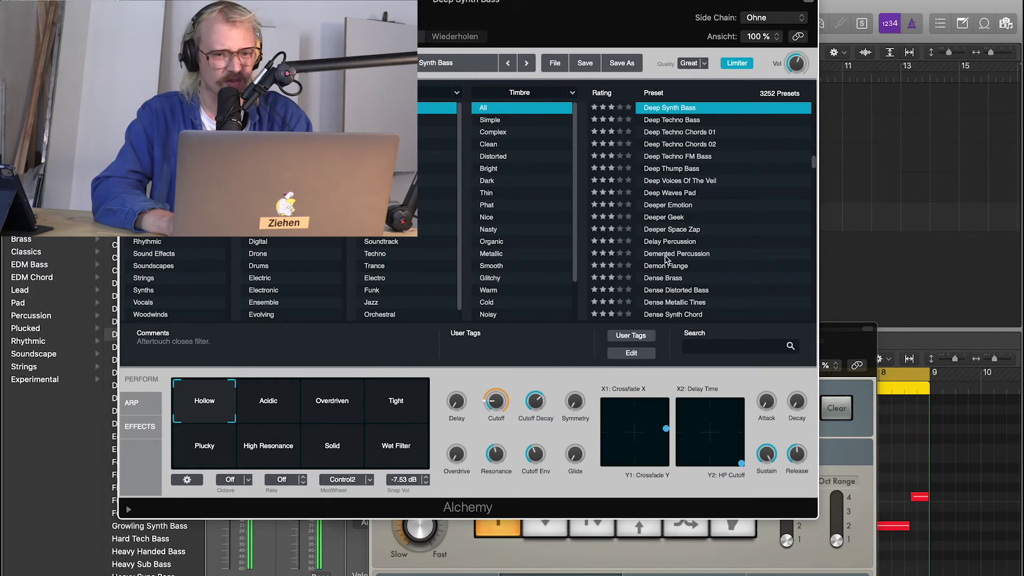
left_click(687, 122)
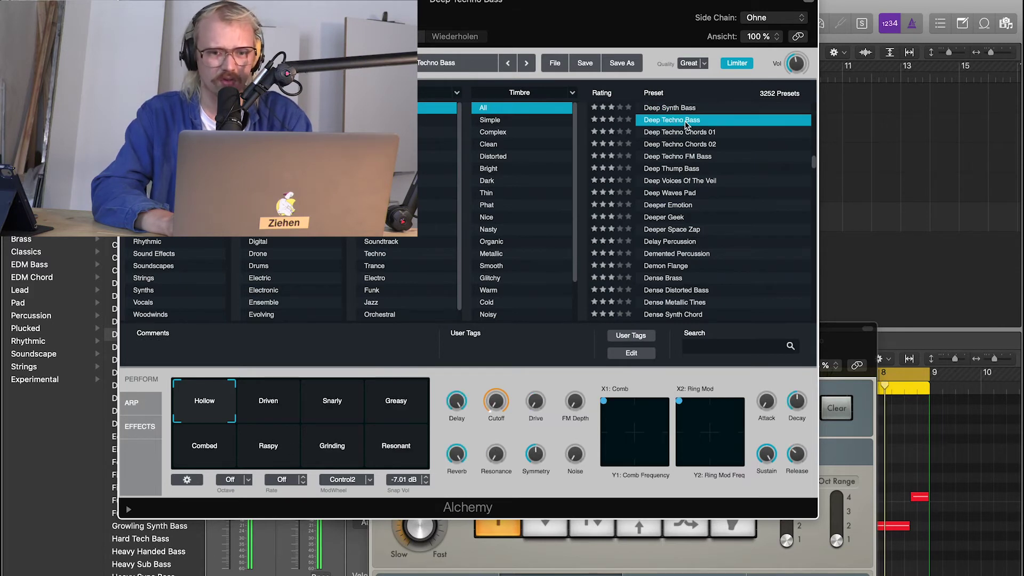
left_click(677, 109)
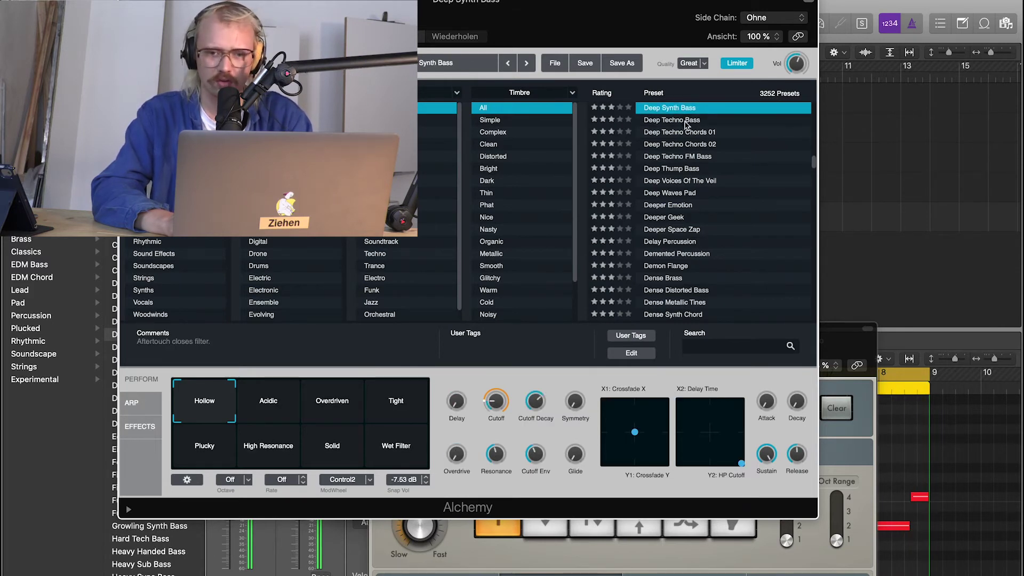
left_click(688, 133)
left_click(675, 110)
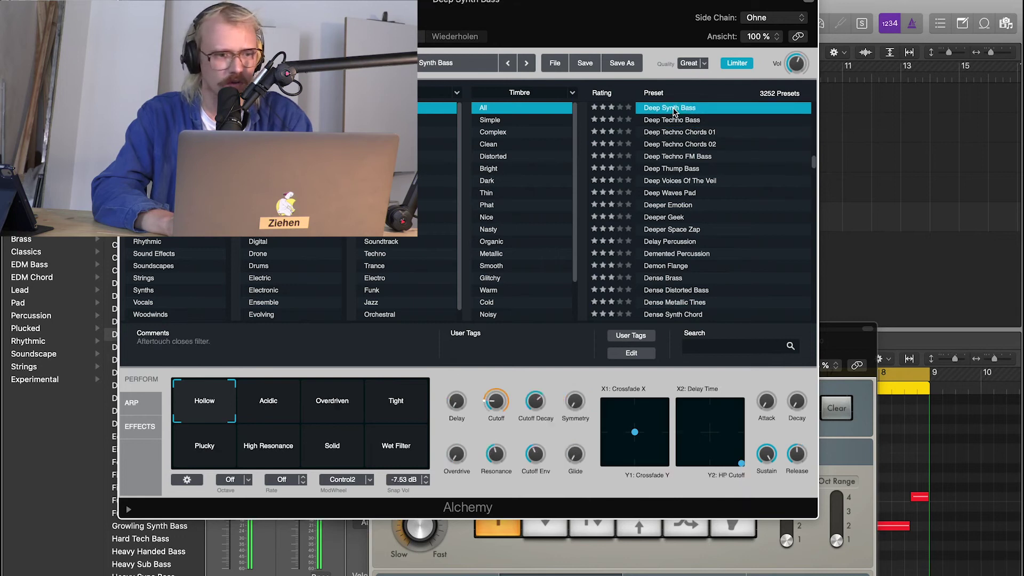
Filter the Alchemy presets to the Bass category, try Deep Thump Bass, and load Deep Techno FM Bass.
left_click(151, 132)
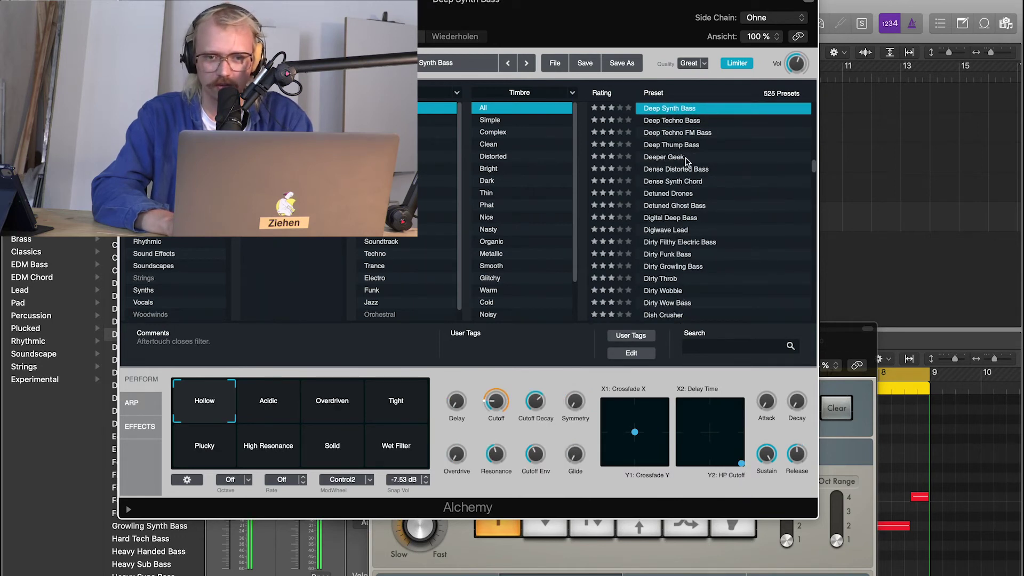
left_click(672, 147)
left_click(680, 132)
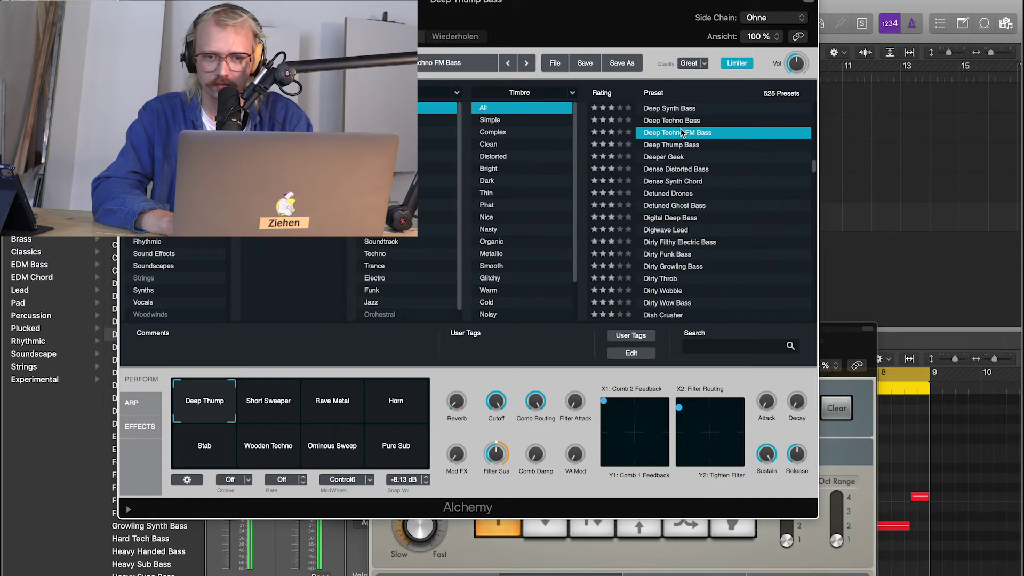
Move the Alchemy window clear of the tracks and also solo Heavy Sync Bass and Deep Distortion Pulse.
left_click_drag(588, 15, 685, 233)
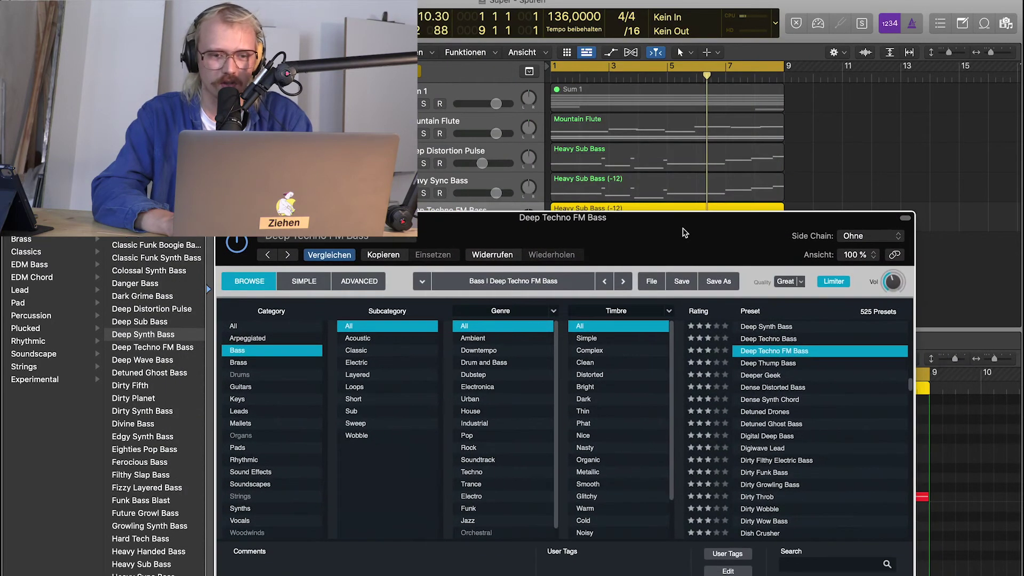
left_click(425, 193)
left_click(425, 164)
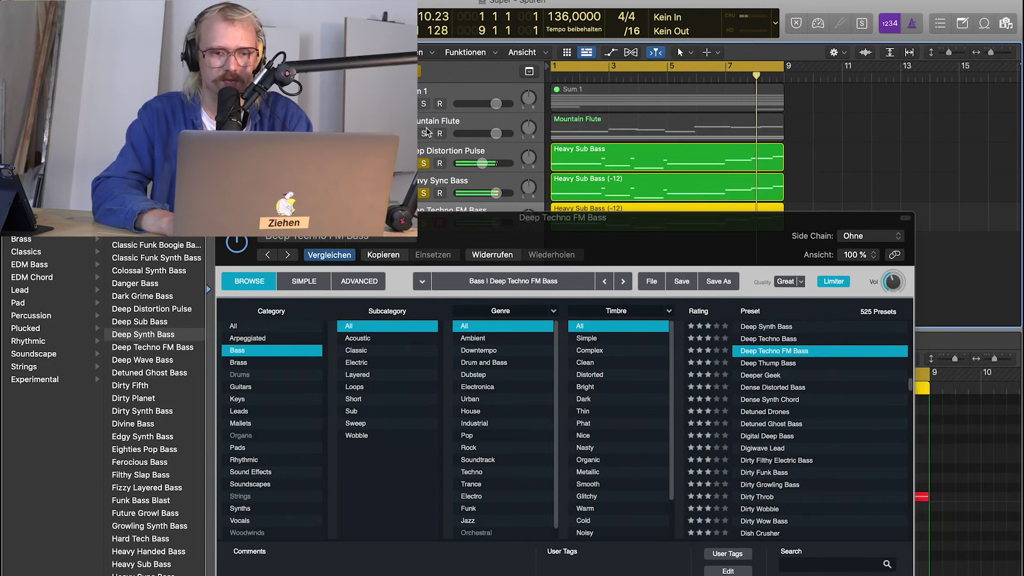
Return to Deep Synth Bass, reposition the Alchemy window, and audition the bass presets Fat Blue, Filth Wobbler, Fire Hose and Fizzy Layered Bass.
left_click(783, 331)
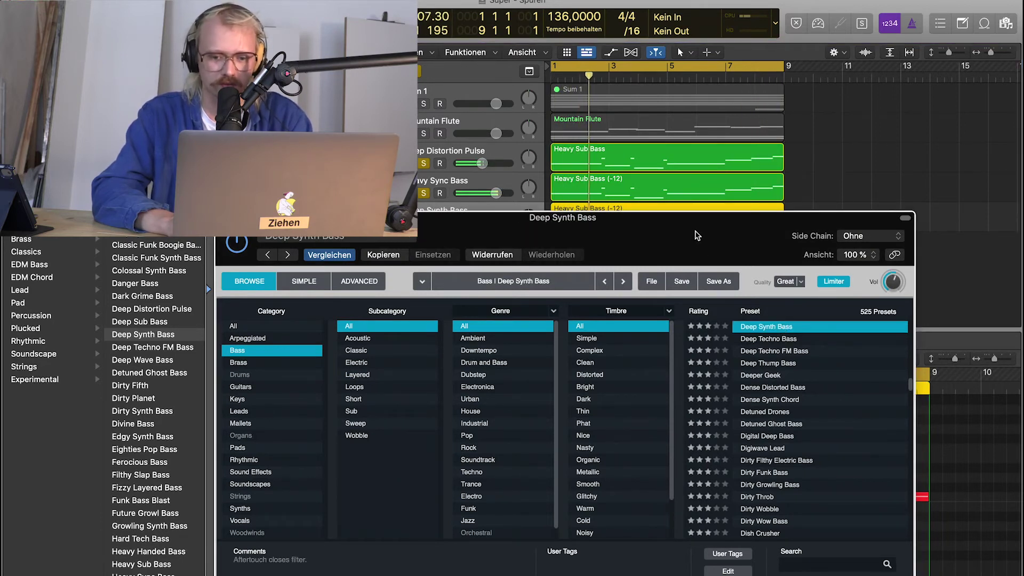
left_click_drag(697, 235, 507, 40)
scroll(665, 223, "down", 5)
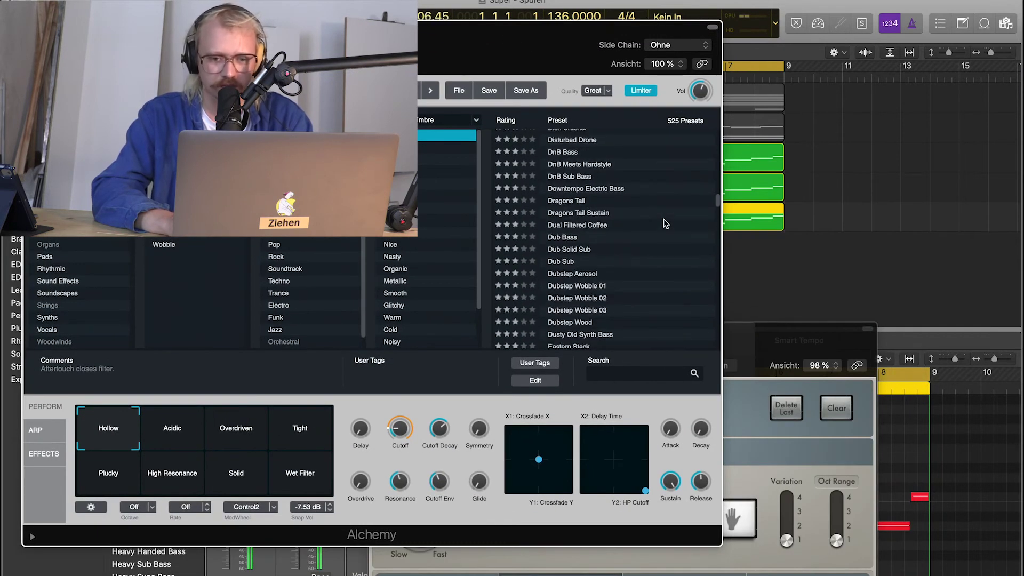
scroll(588, 264, "down", 5)
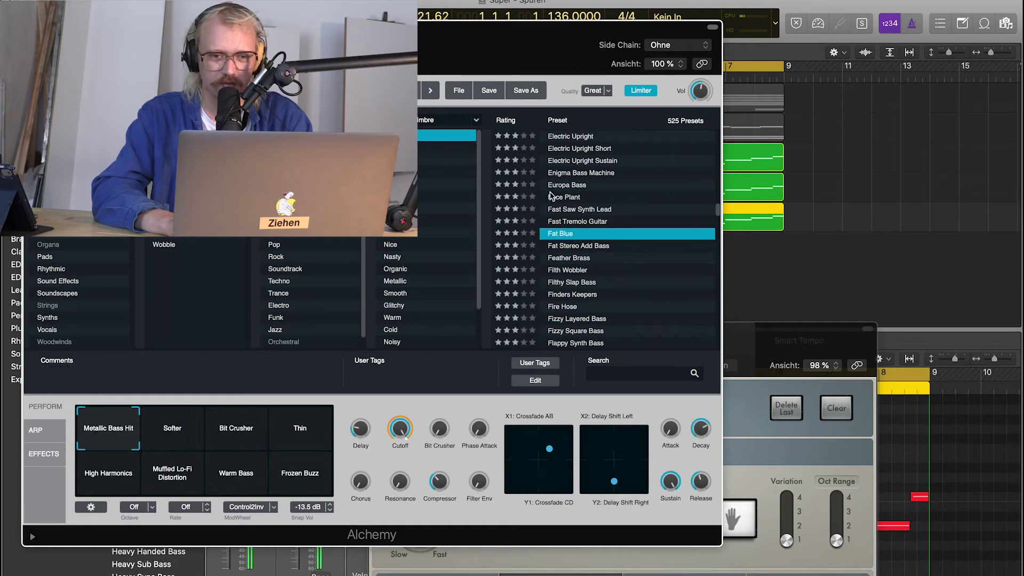
left_click(605, 273)
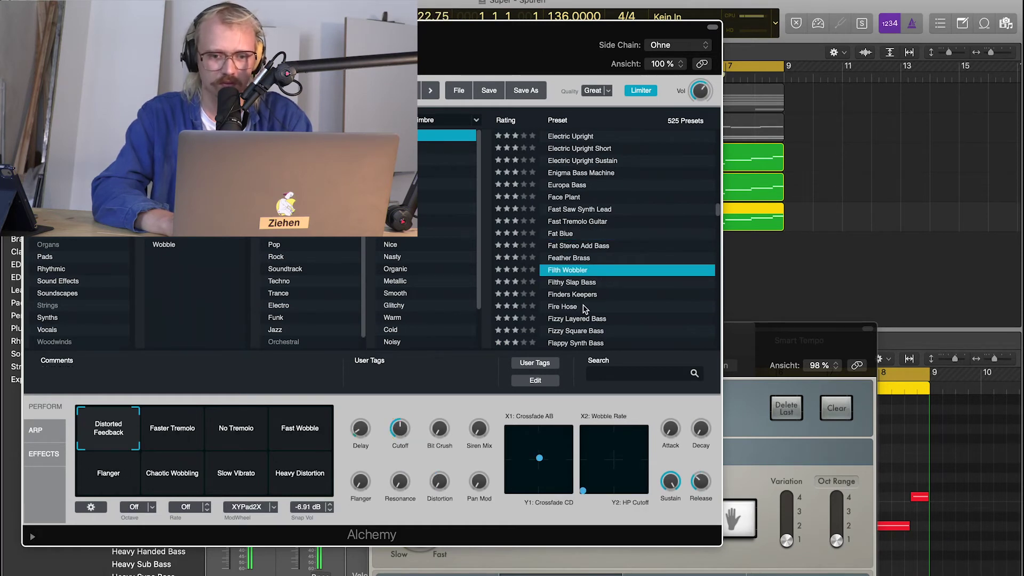
left_click(590, 307)
left_click(583, 319)
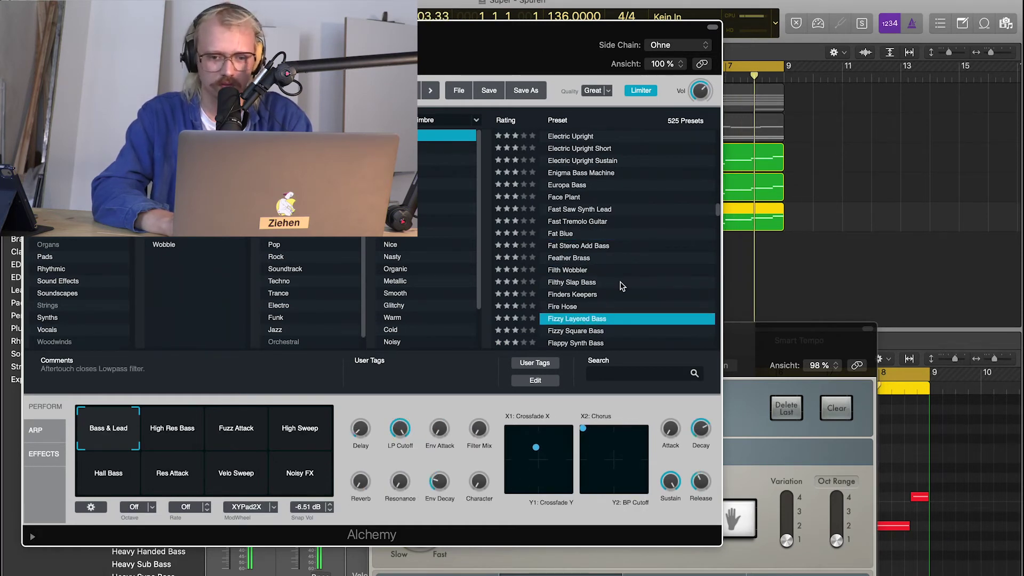
Audition Scream Bass, Scrapyard Bass and Rumble Bass further down the preset list and load Suburban on the arpeggiated track.
scroll(618, 286, "down", 10)
left_click(578, 249)
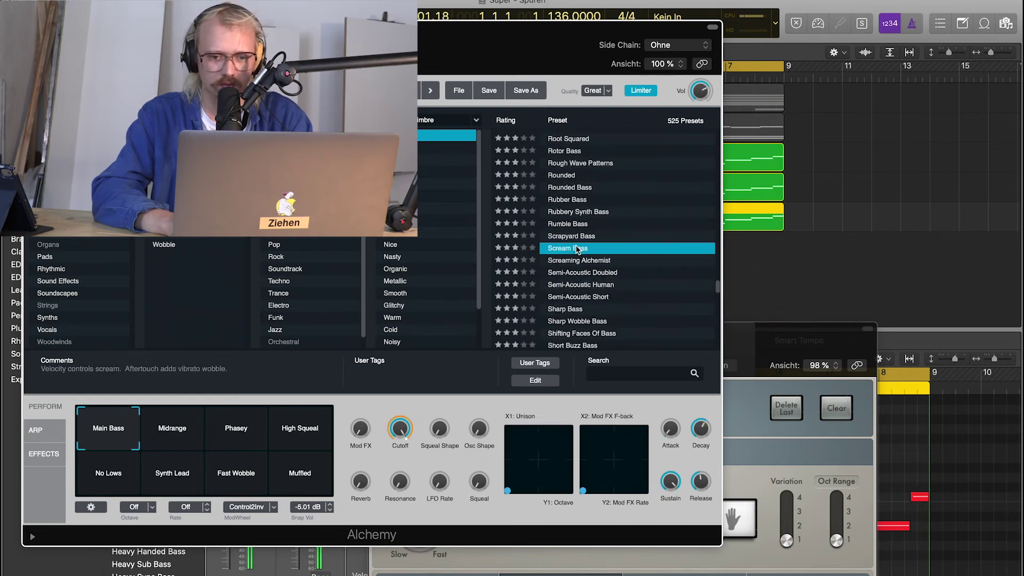
left_click(576, 239)
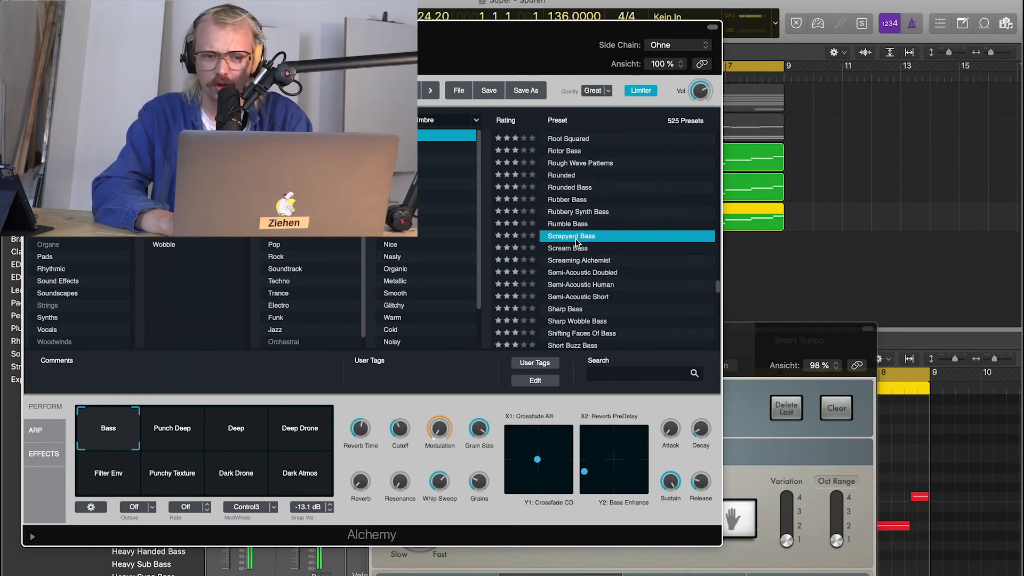
left_click(571, 223)
scroll(570, 224, "down", 8)
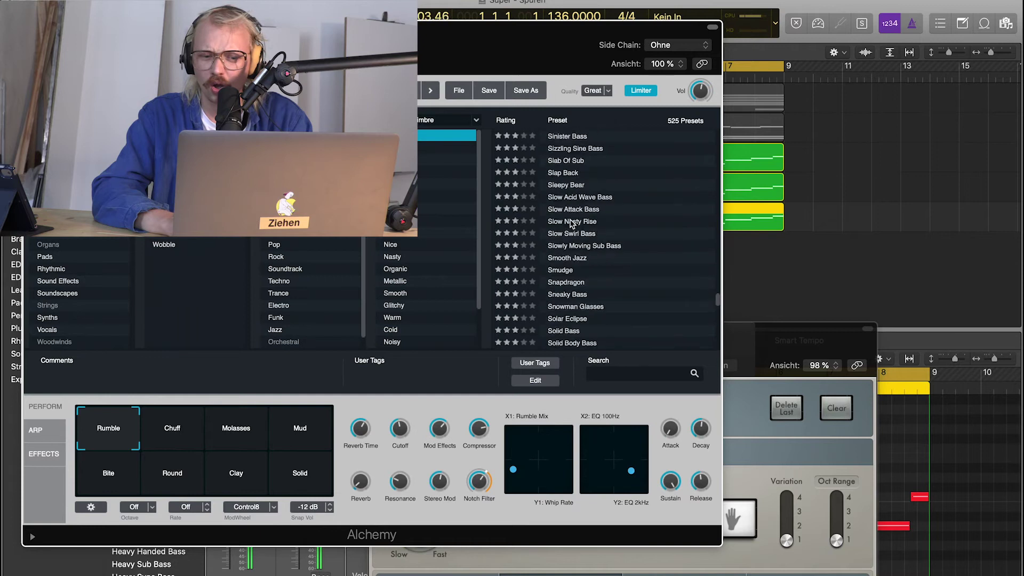
left_click(564, 256)
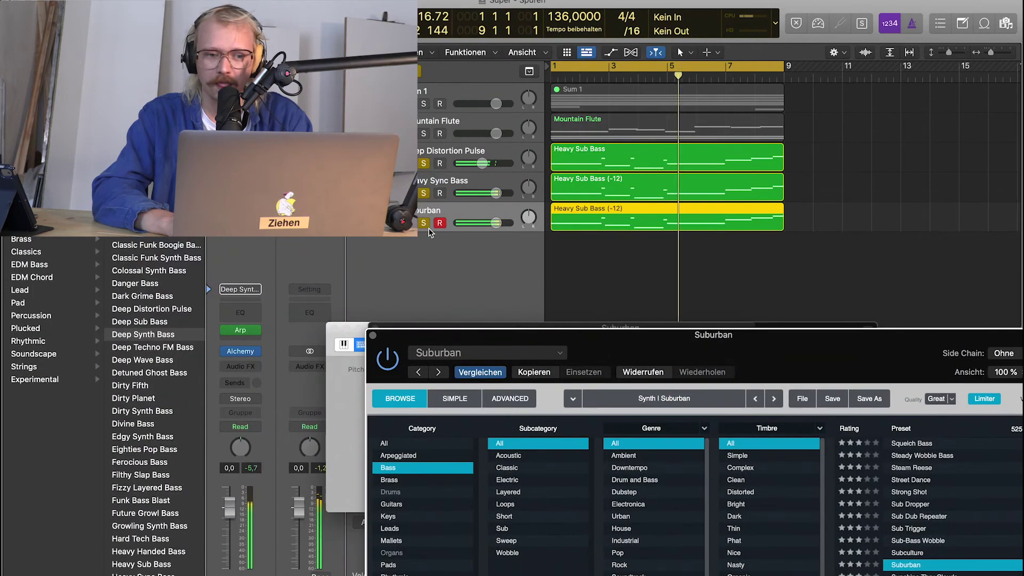
Compare the mix with and without Suburban, then unsolo Deep Distortion Pulse and Heavy Sync Bass to hear Suburban alone.
left_click(424, 223)
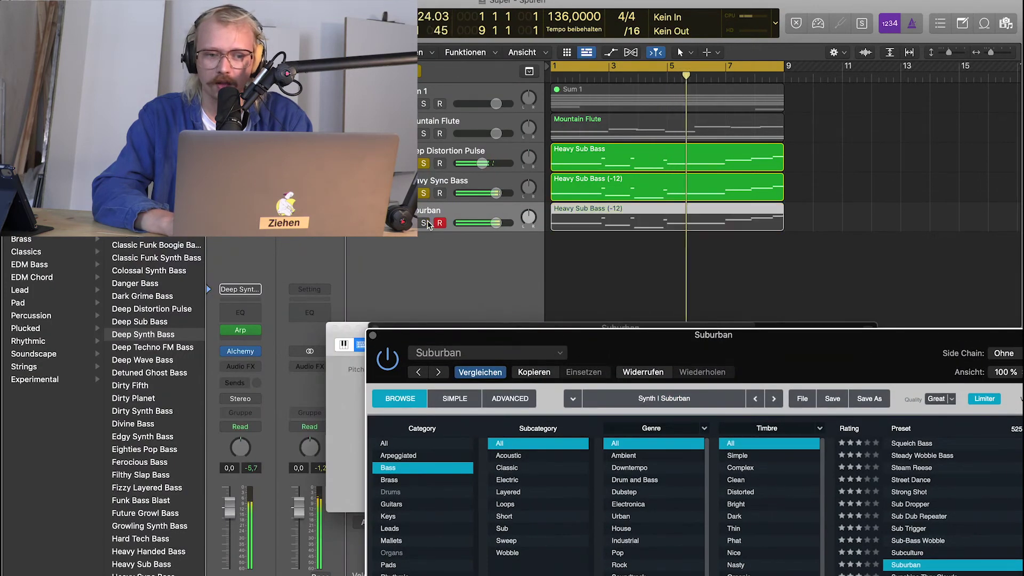
left_click(424, 224)
left_click(425, 165)
left_click(424, 191)
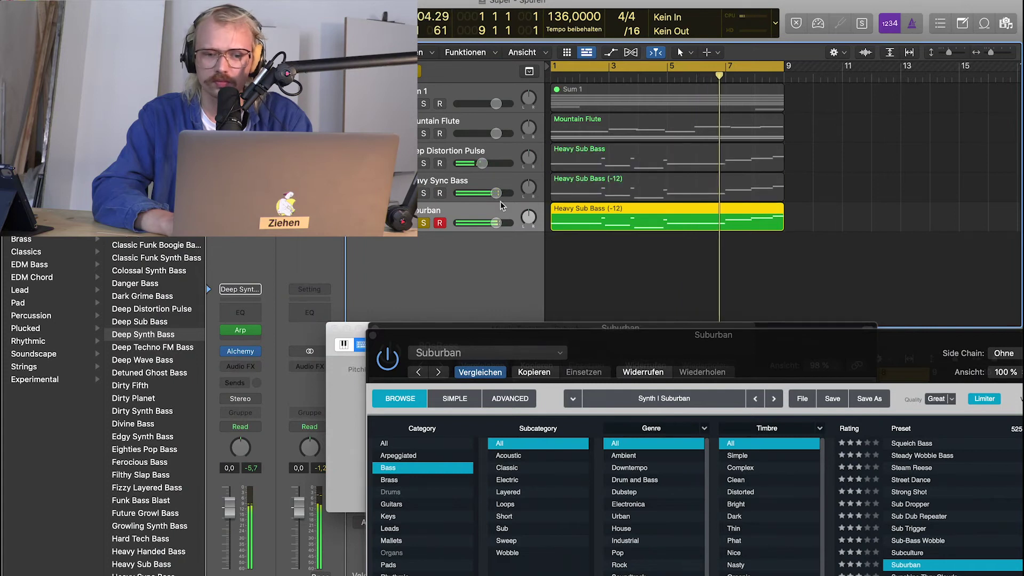
Load the Tight Synth Bass preset in Alchemy on the arpeggiated track and close the Alchemy window.
left_click_drag(766, 361, 457, 52)
scroll(648, 296, "down", 10)
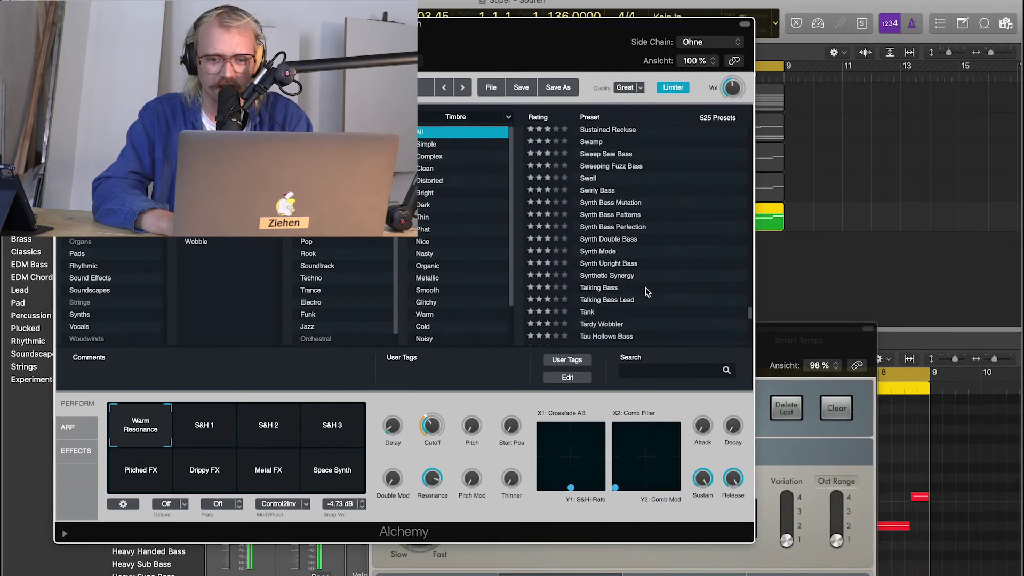
left_click(625, 265)
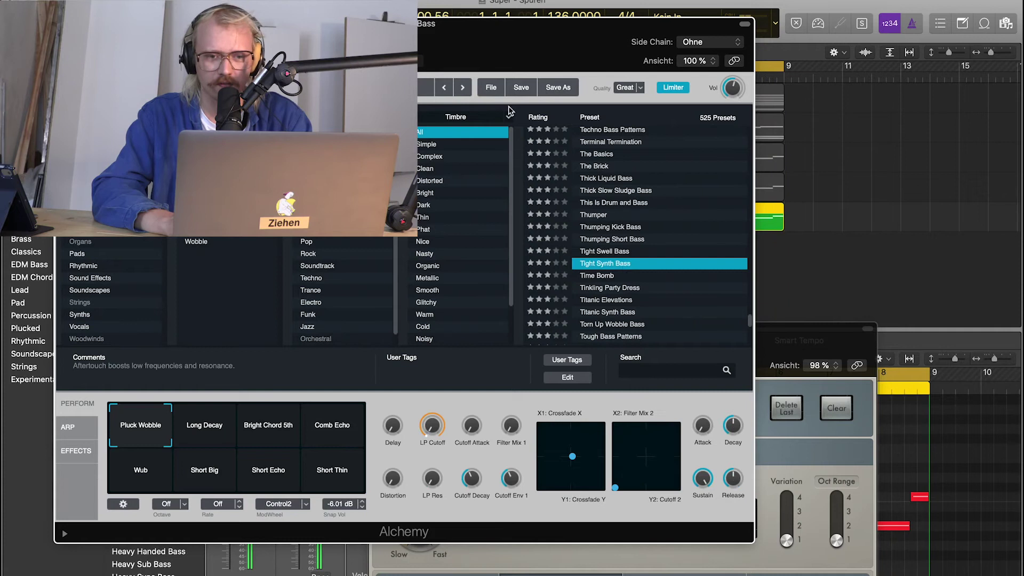
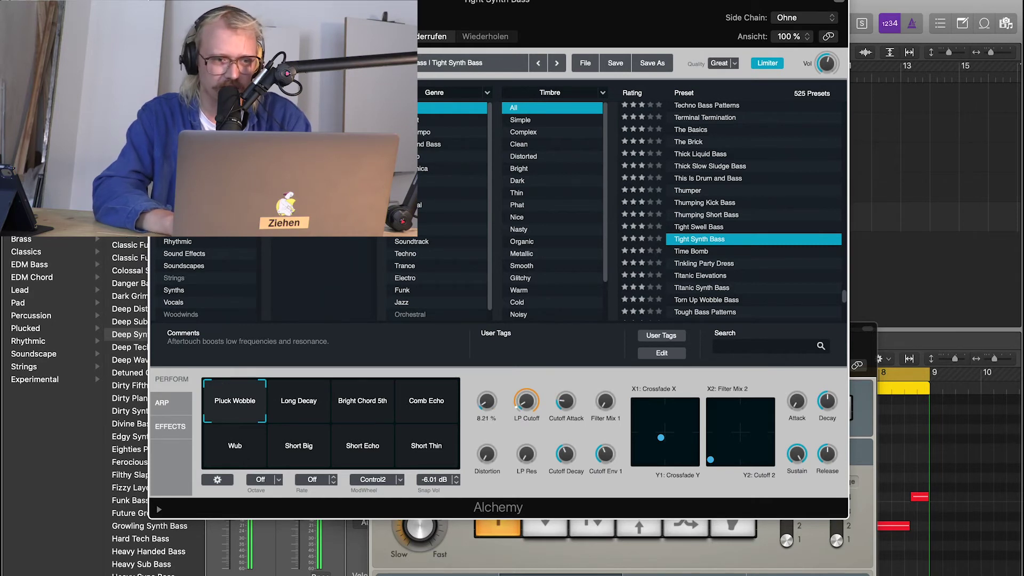
key("super+w")
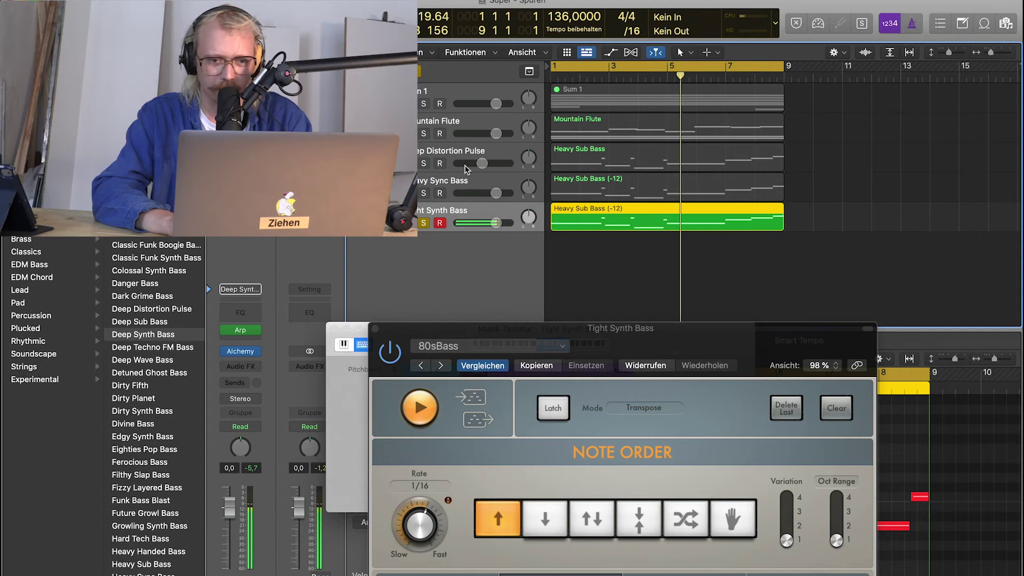
Solo Sum 1 with Tight Synth Bass, lower Sum 1's volume during playback, and reduce all five tracks together by about 3 dB.
left_click(424, 104)
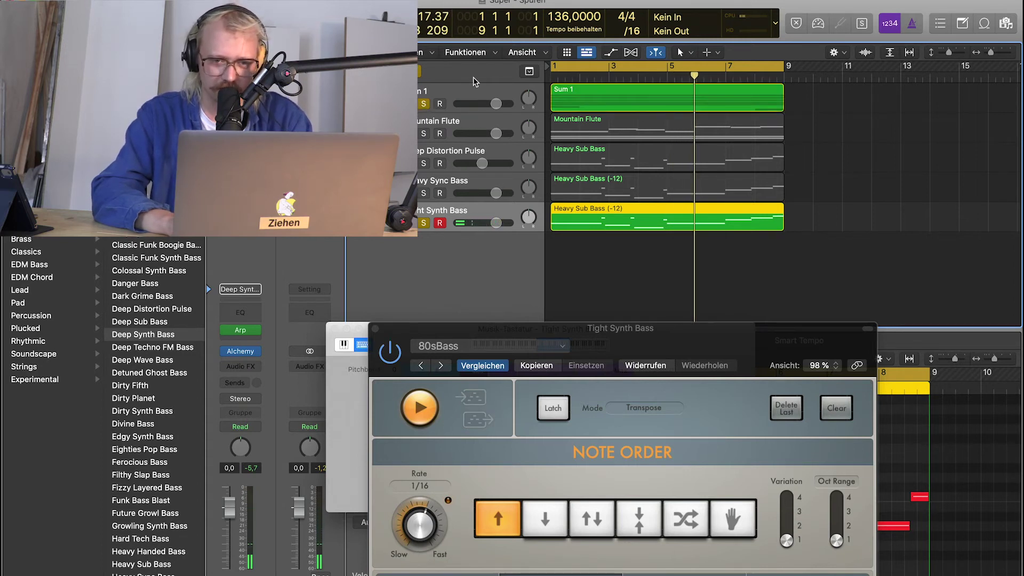
key("space")
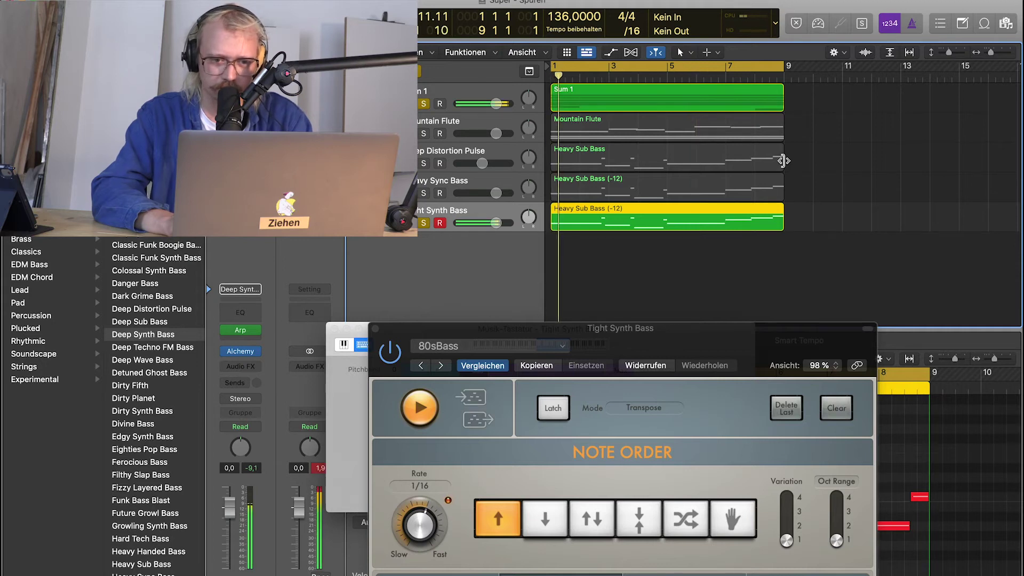
left_click_drag(497, 104, 487, 104)
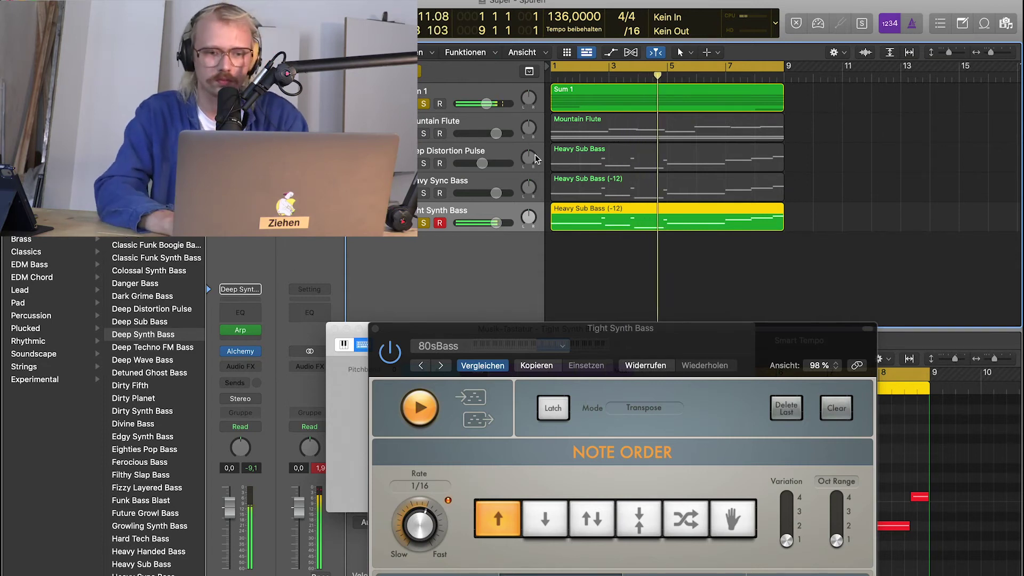
left_click(467, 96)
left_click_drag(486, 104, 482, 103)
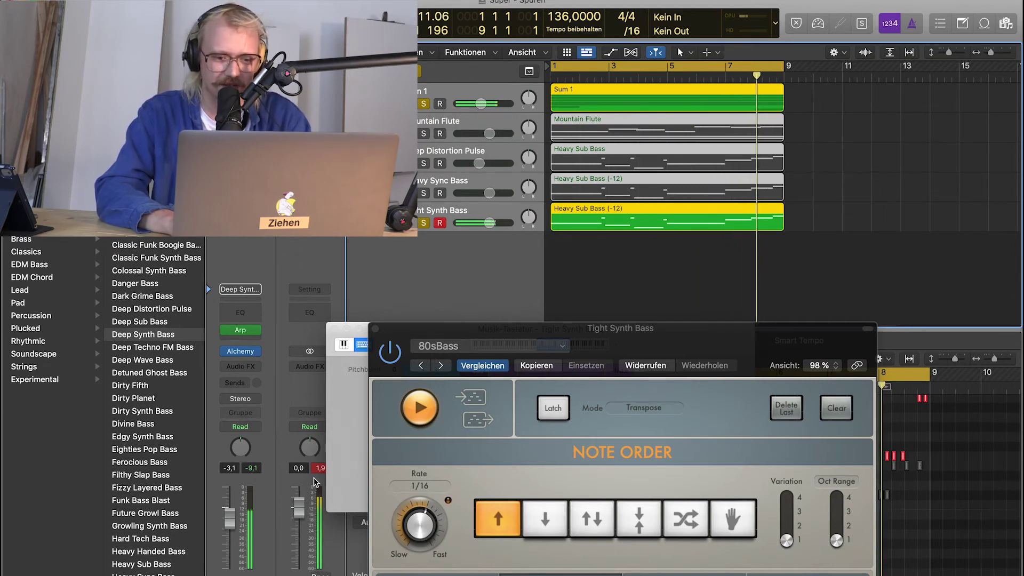
Close the Arpeggiator and Musical Typing windows and select the Sum 1 track.
left_click(375, 328)
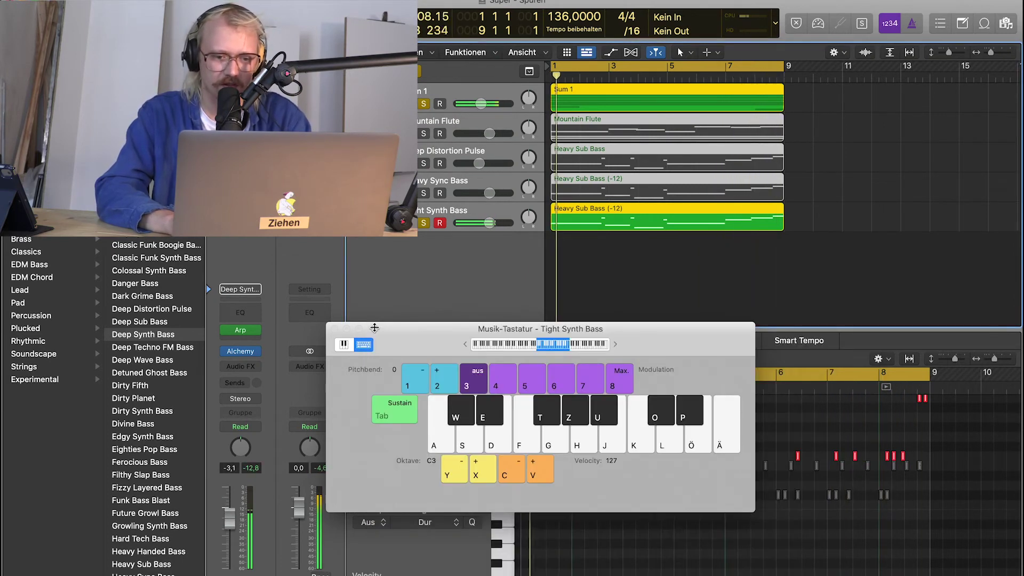
key("super+k")
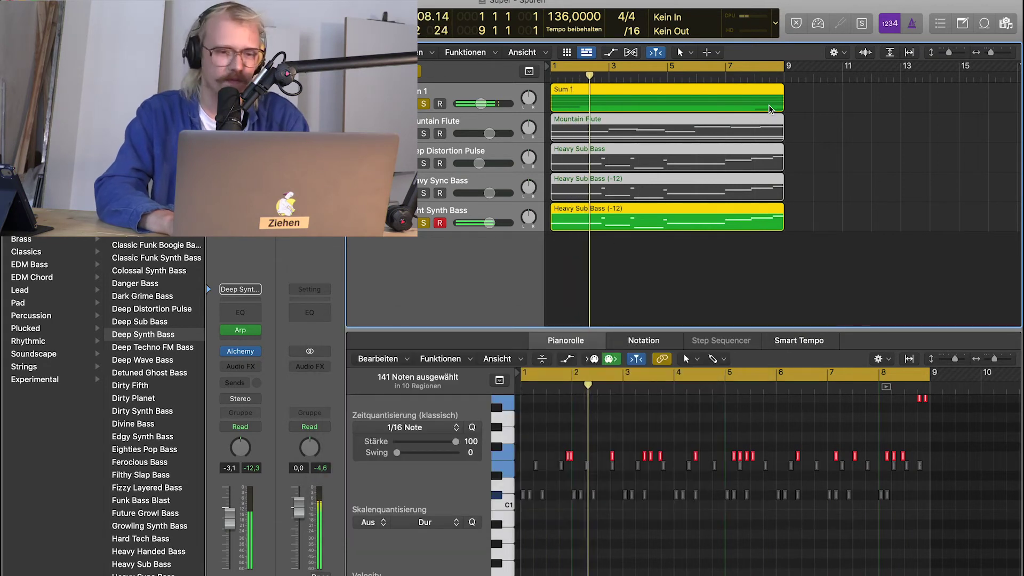
left_click(452, 94)
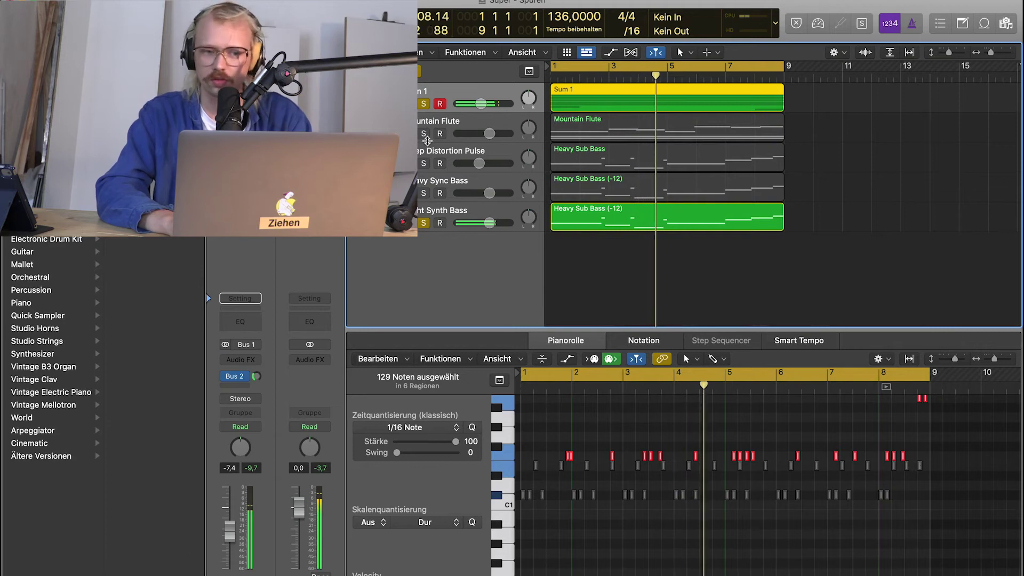
Solo Mountain Flute alongside Sum 1 and Tight Synth Bass, play them together, and raise the volume of Tight Synth Bass.
left_click(425, 135)
key("space")
left_click(450, 119)
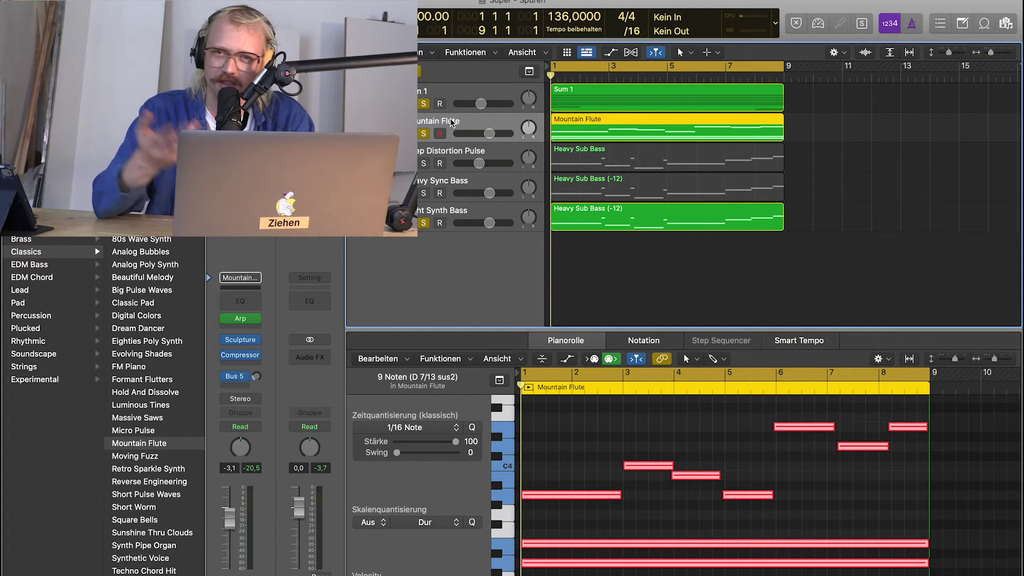
key("space")
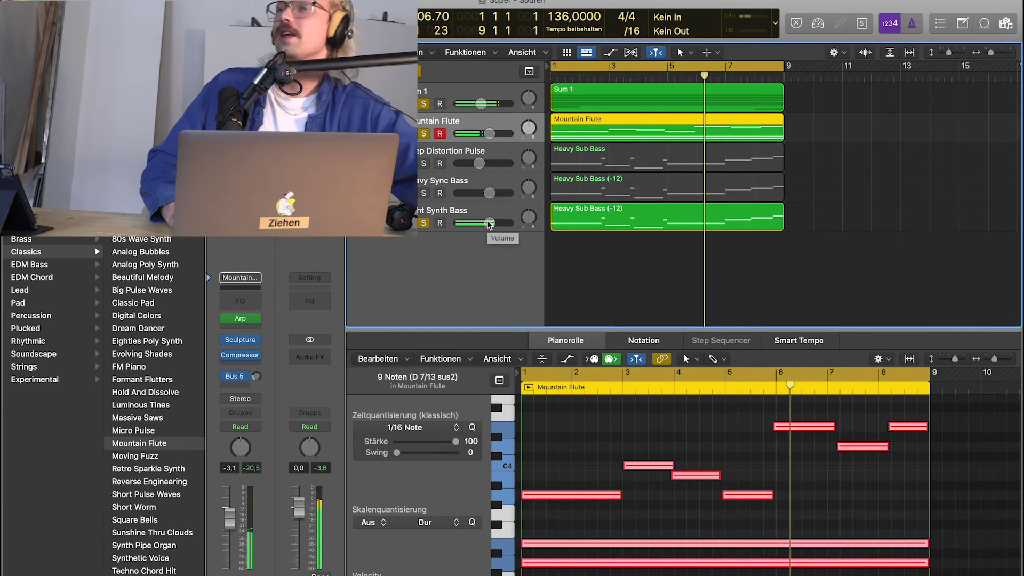
left_click_drag(488, 223, 496, 224)
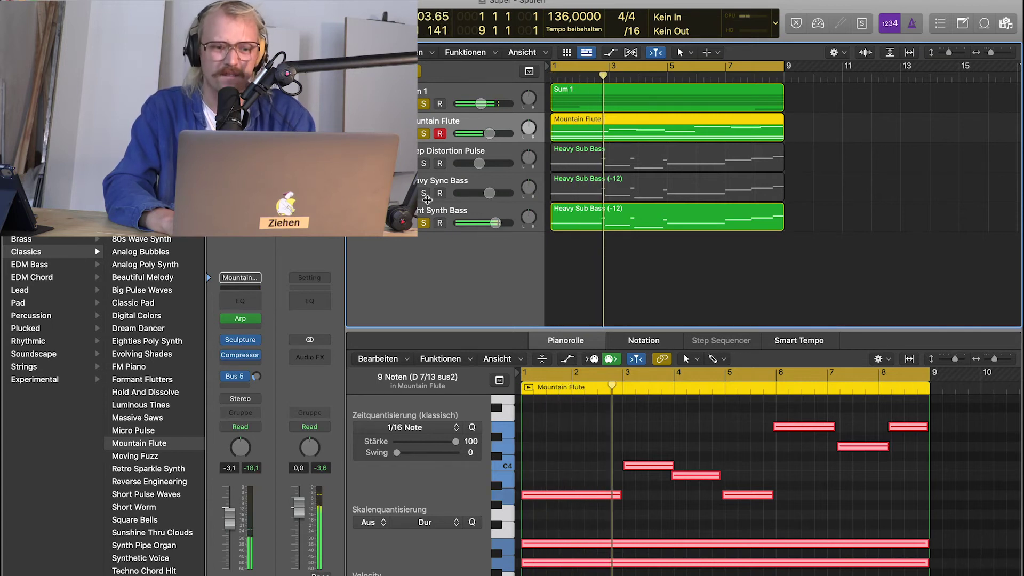
Add Deep Distortion Pulse and Heavy Sync Bass to the soloed tracks and lower the volume of both.
left_click(424, 164)
left_click_drag(479, 163, 467, 193)
left_click(424, 194)
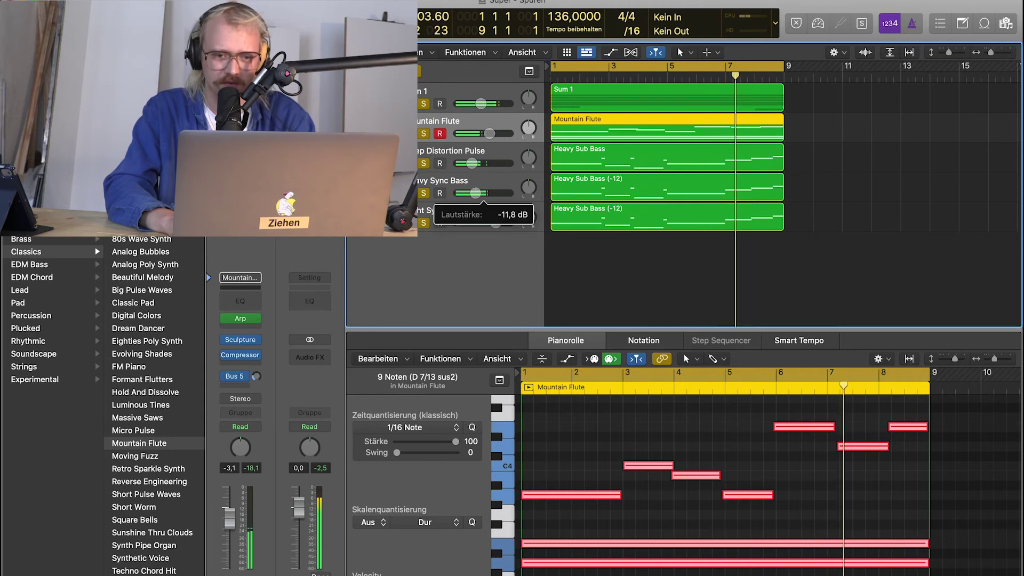
Take Heavy Sync Bass out of the soloed mix and turn off solo on all tracks.
left_click(424, 193)
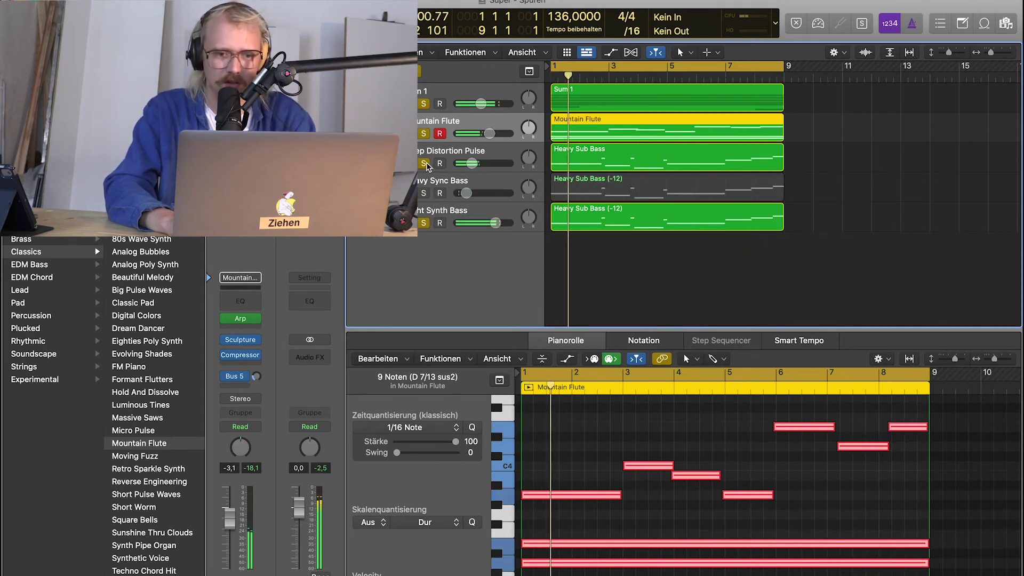
left_click(418, 71)
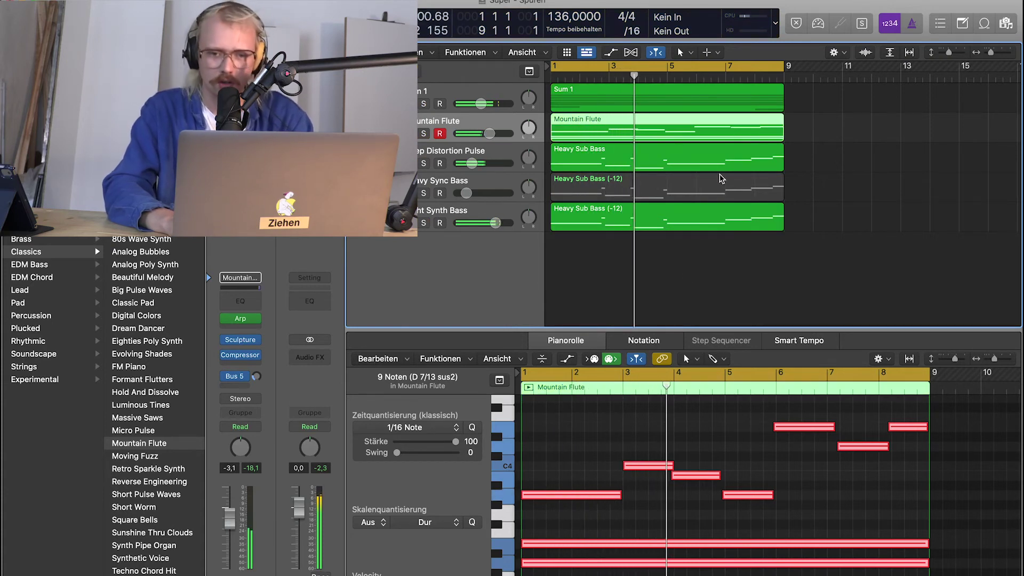
Move every region except Mountain Flute to start at bar 9 and play the flute alone from bar 1.
key("super+a")
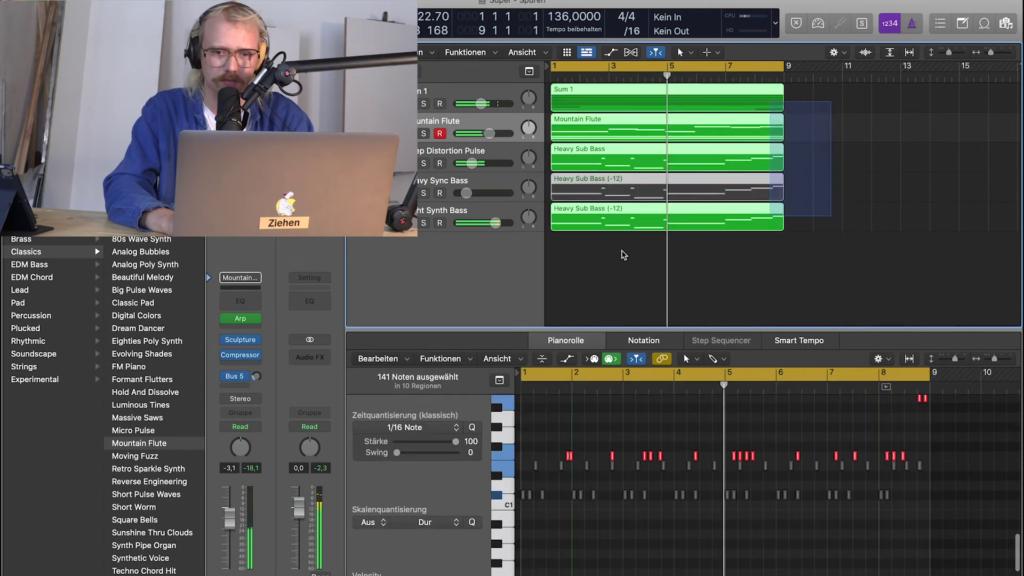
left_click_drag(571, 132, 603, 128)
left_click(872, 284)
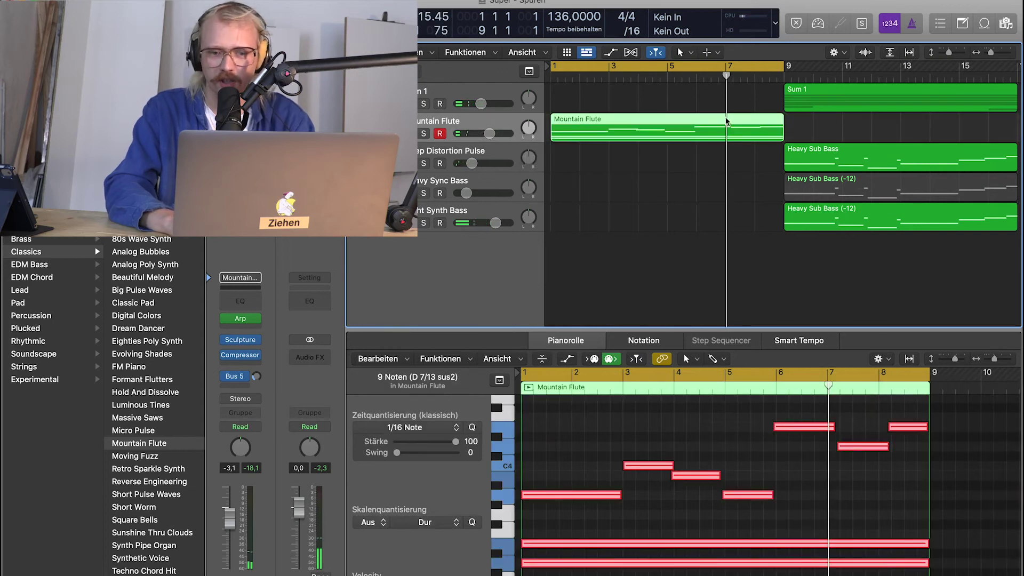
key("space")
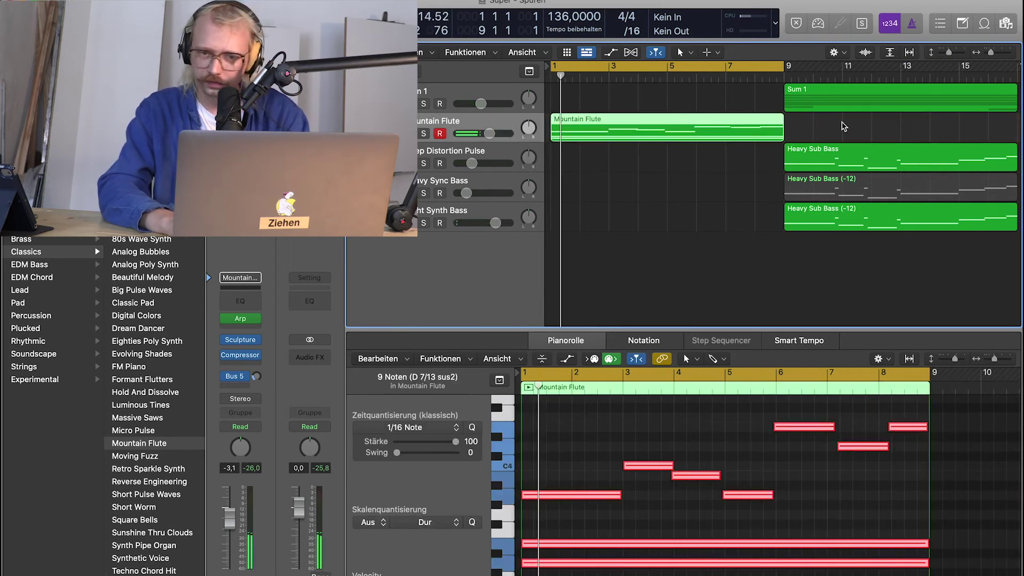
Extend the cycle range to span bars 1 to 17 of the arrangement.
scroll(790, 136, "right", 5)
scroll(787, 131, "left", 4)
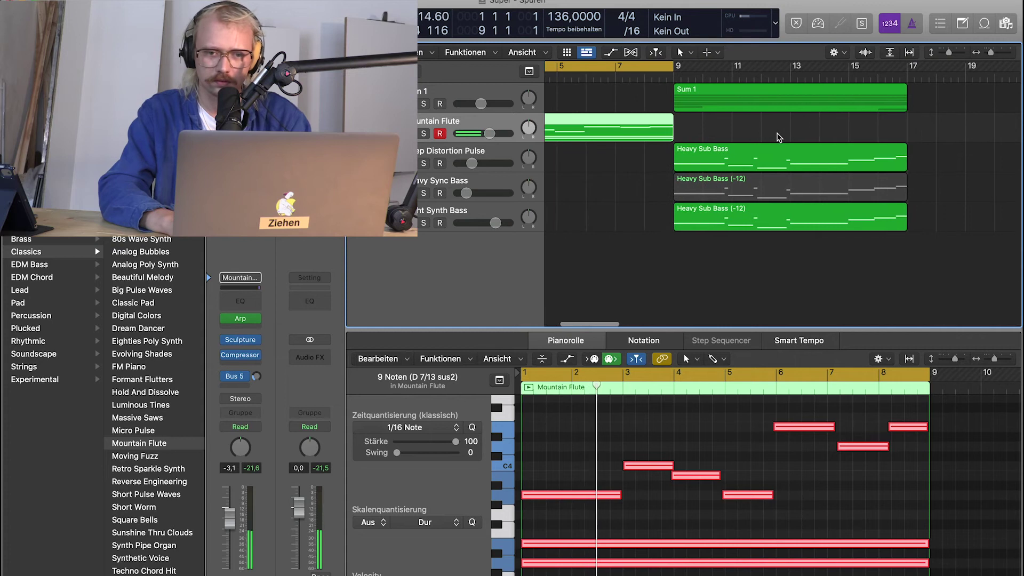
scroll(778, 133, "down", 5)
scroll(777, 134, "up", 2)
left_click_drag(599, 66, 670, 121)
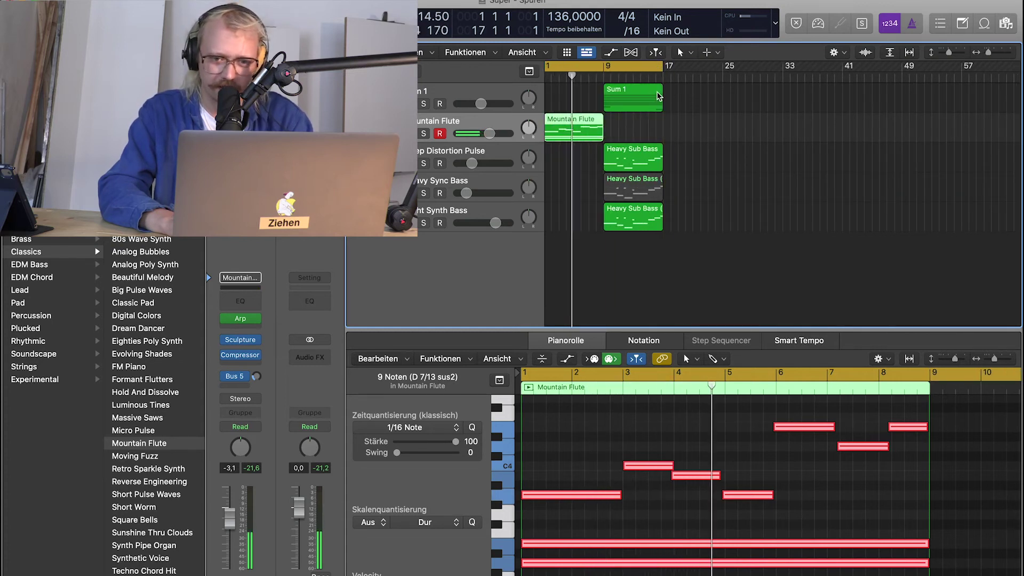
Select the Sum 1 region and shorten the cycle range to bars 9 to 17.
left_click(656, 97)
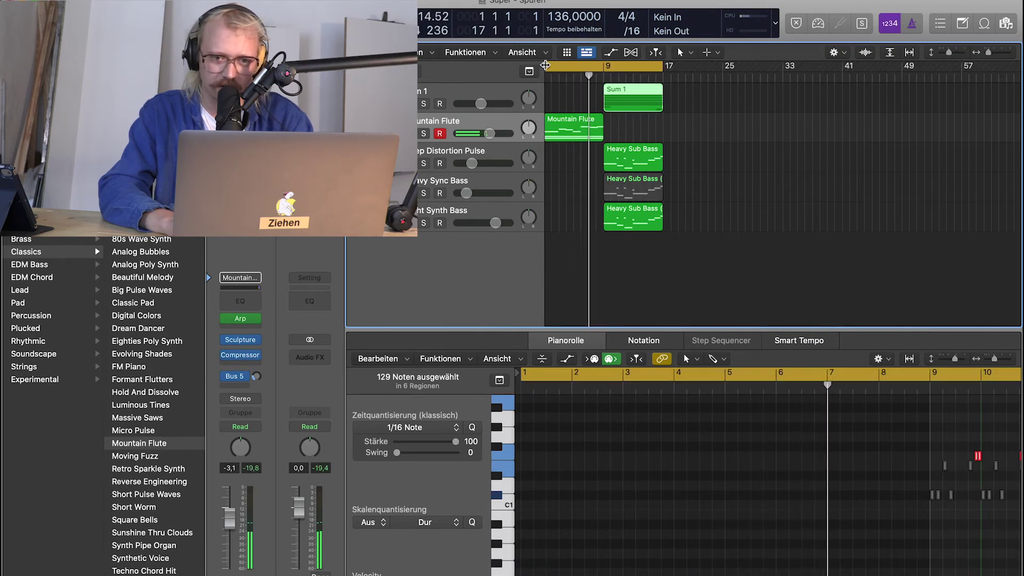
scroll(549, 66, "left", 1)
left_click_drag(555, 66, 613, 71)
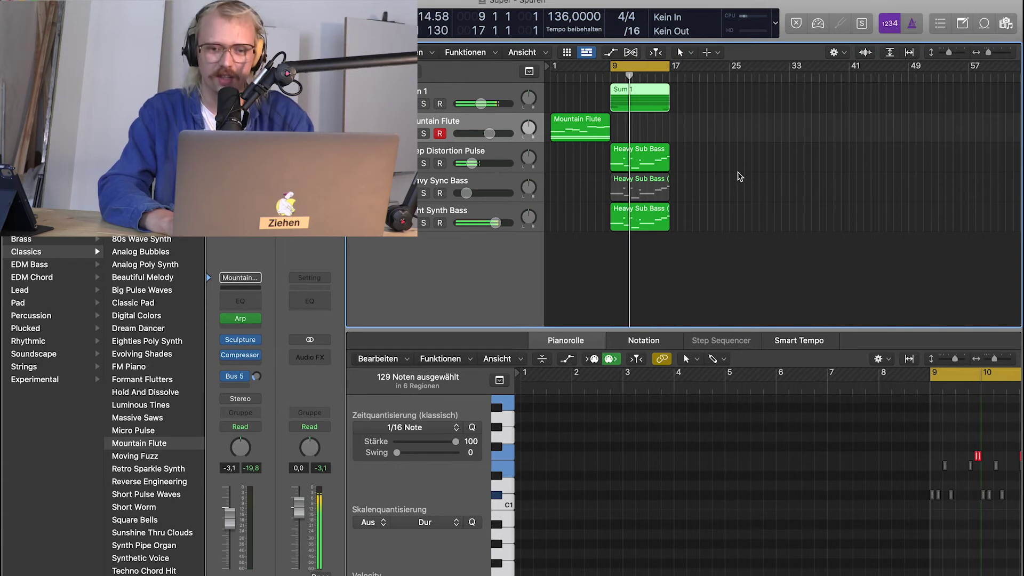
Lower the Deep Distortion Pulse track's volume to -24.5 dB and listen to it briefly in solo.
left_click_drag(472, 163, 466, 164)
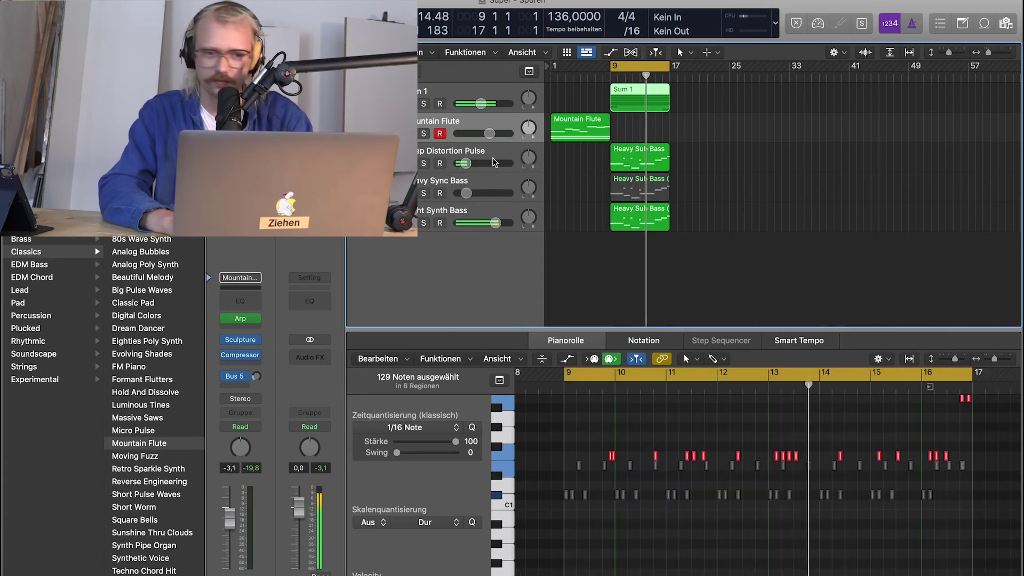
left_click(460, 170)
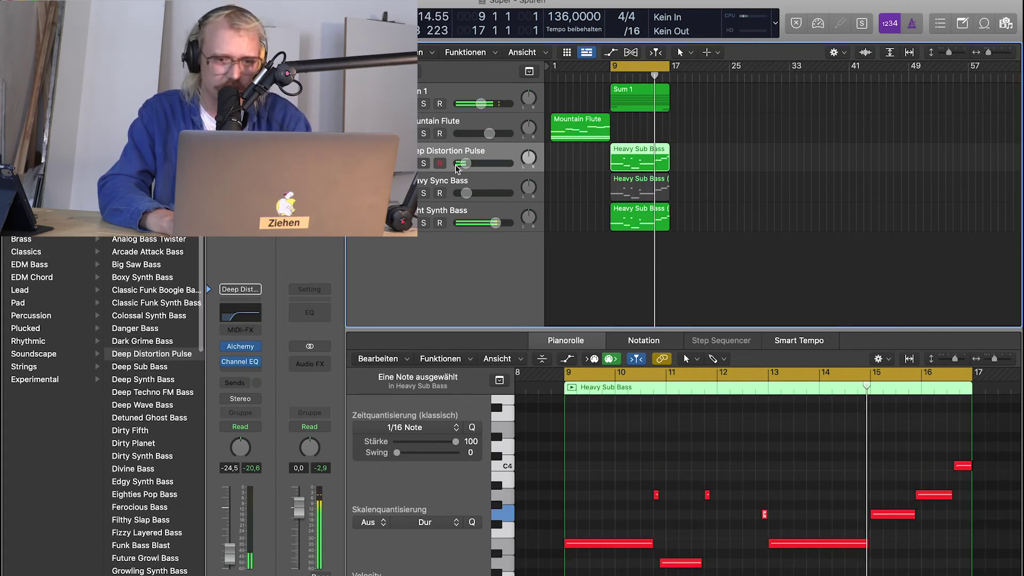
left_click(424, 164)
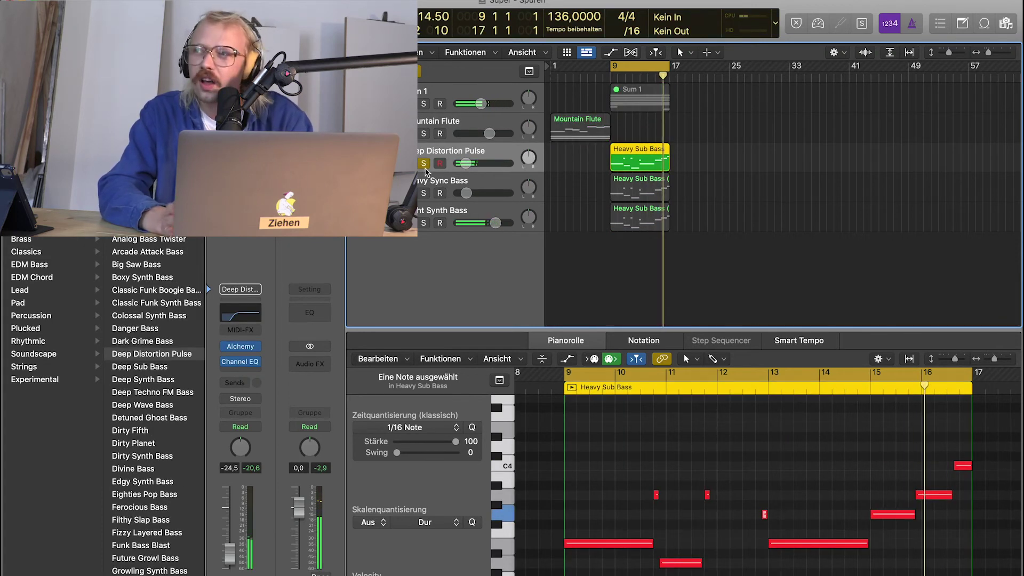
left_click(424, 165)
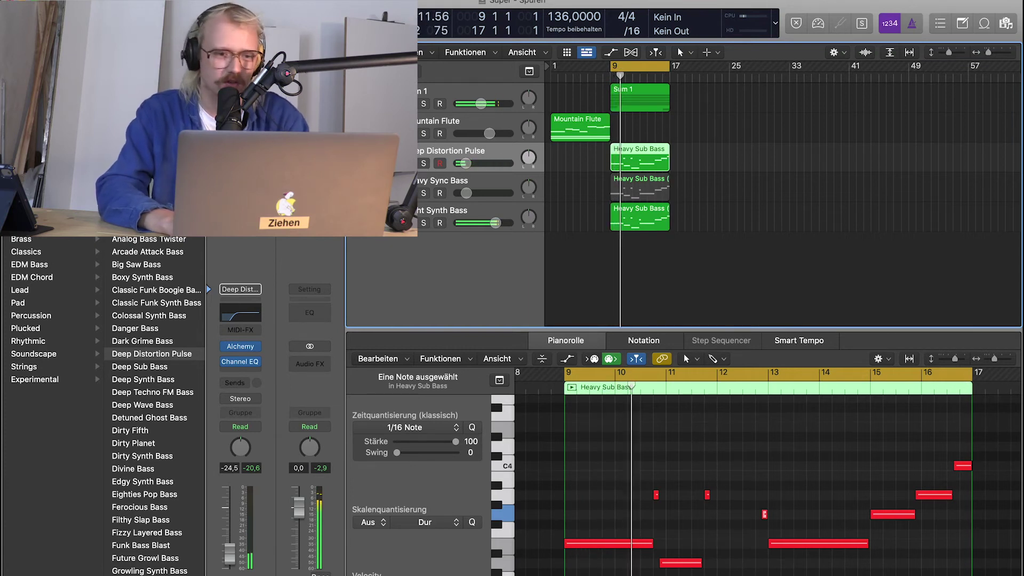
Mute the Deep Distortion Pulse track so its bass layer drops out of the loop.
key("m")
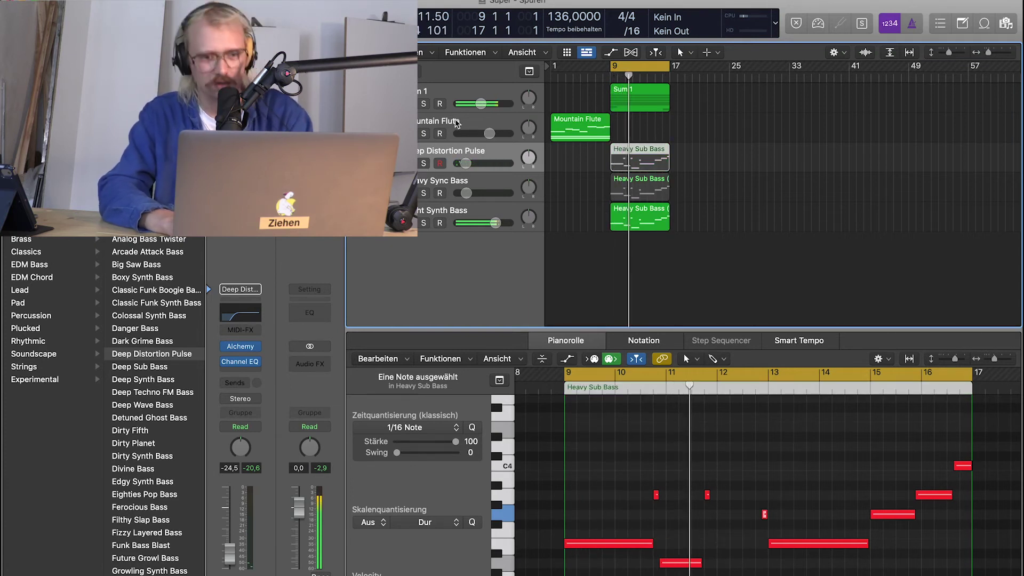
left_click(449, 133)
left_click(449, 154)
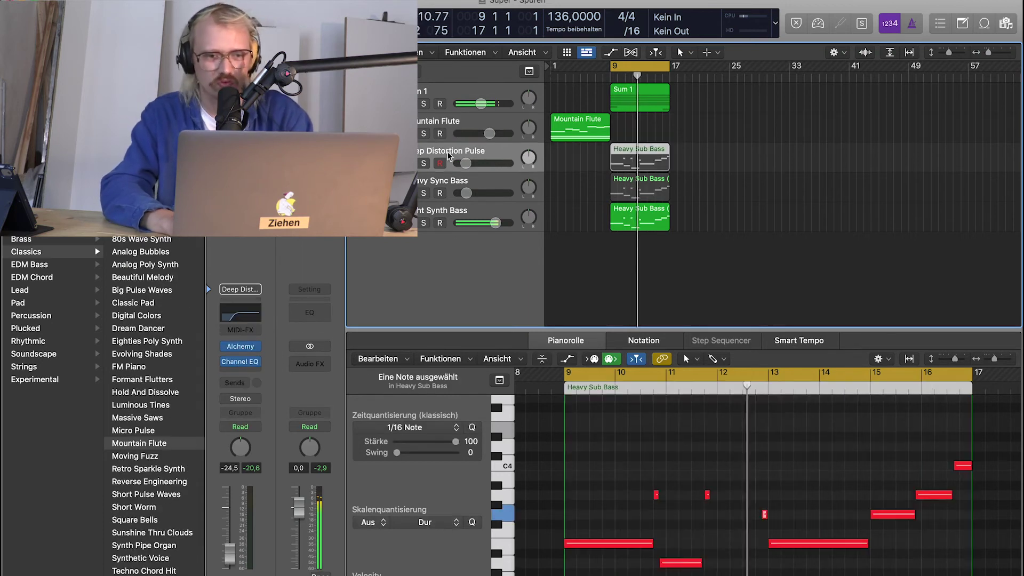
Add another instrument track below the lowest synth bass and load the 80s Starlight patch from the Classics category.
left_click(456, 215)
key("super+d")
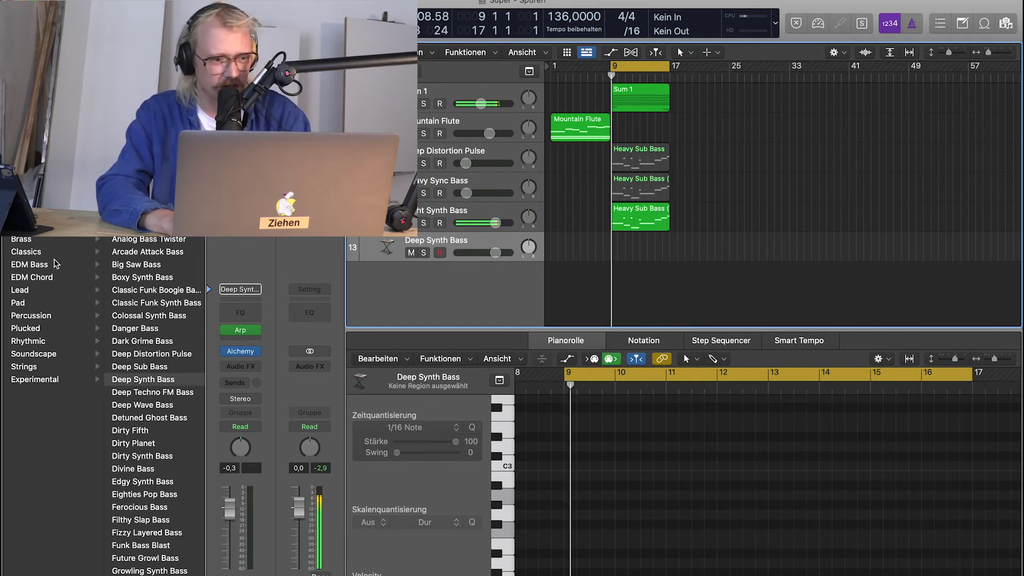
left_click(26, 251)
left_click(133, 302)
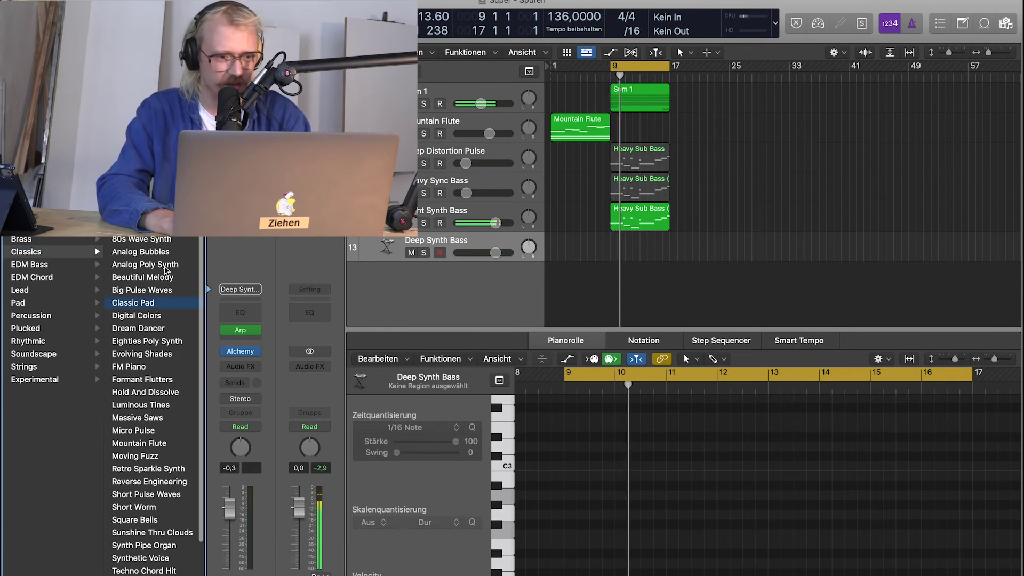
left_click(141, 226)
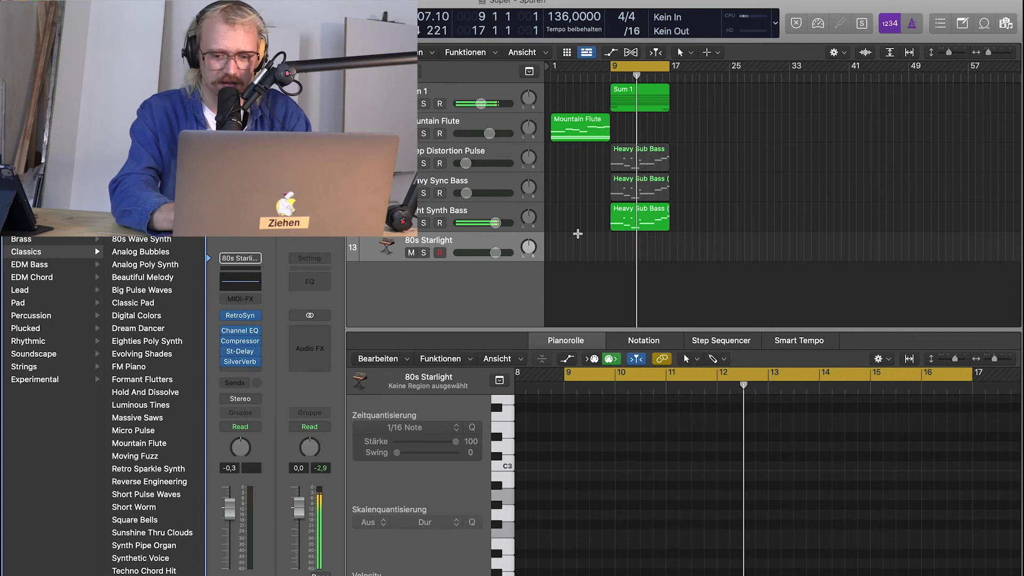
Open the on-screen music keyboard and improvise melody notes with 80s Starlight over the looping beat.
key("super+k")
key("e")
key("u")
key("d")
key("k")
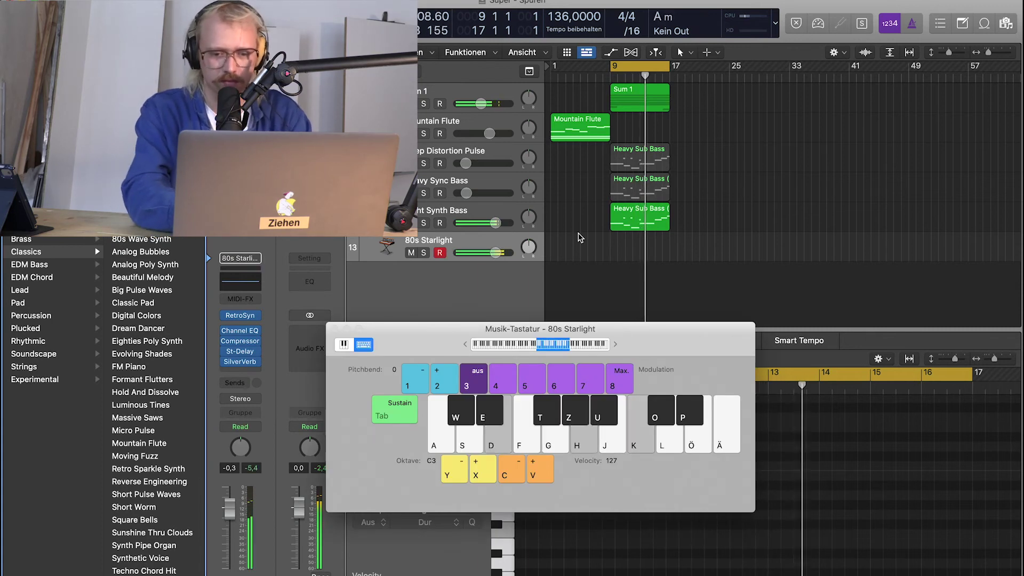
key("j")
key("d")
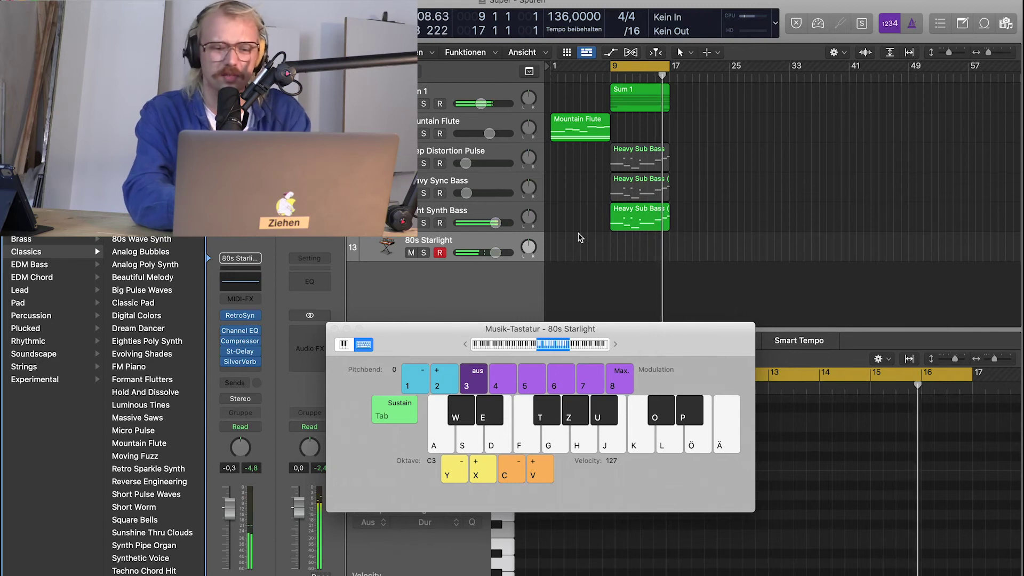
key("d")
key("k")
key("j")
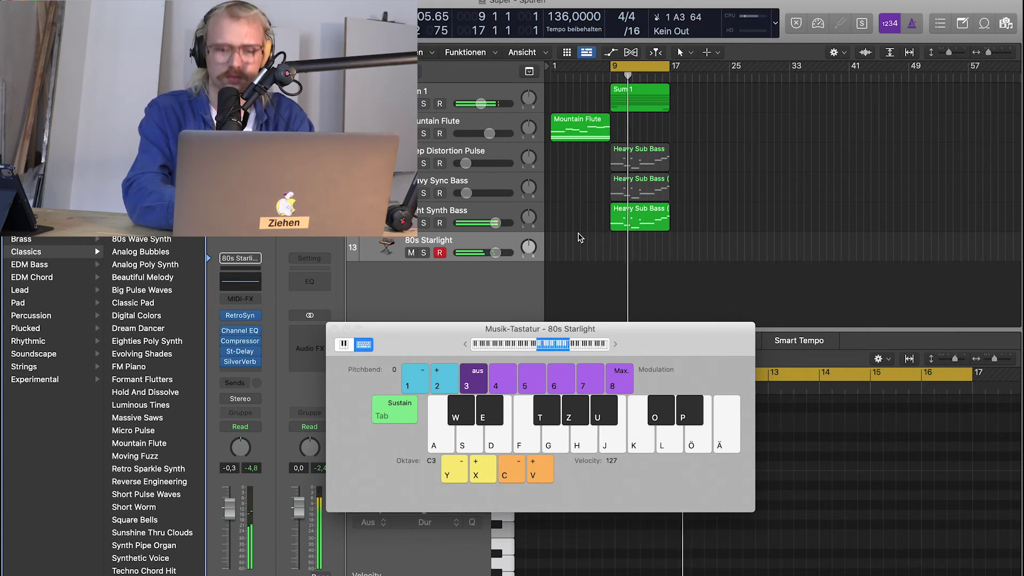
key("l")
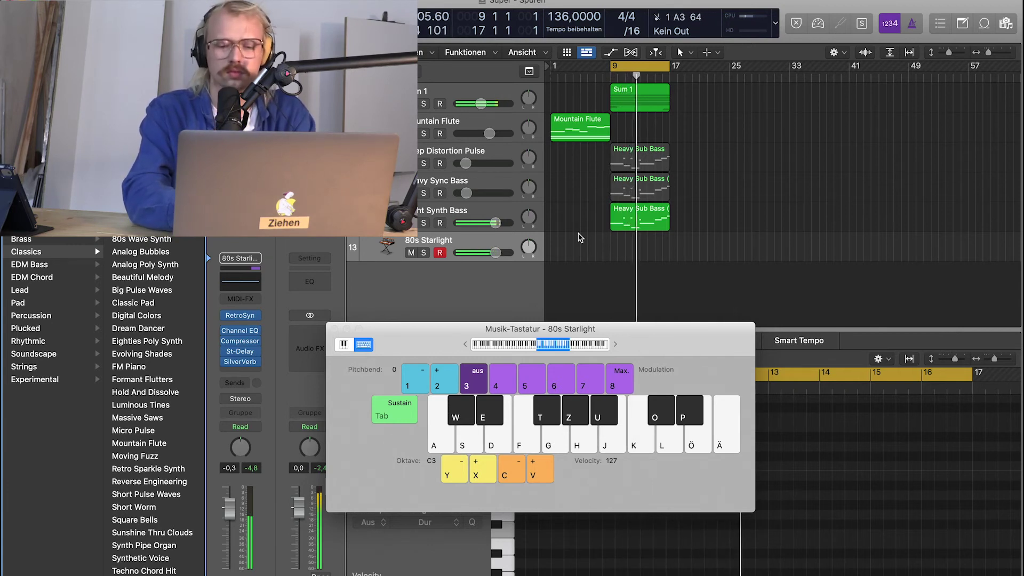
key("g")
key("h")
key("k")
key("f")
key("z")
key("h")
key("odiaeresis")
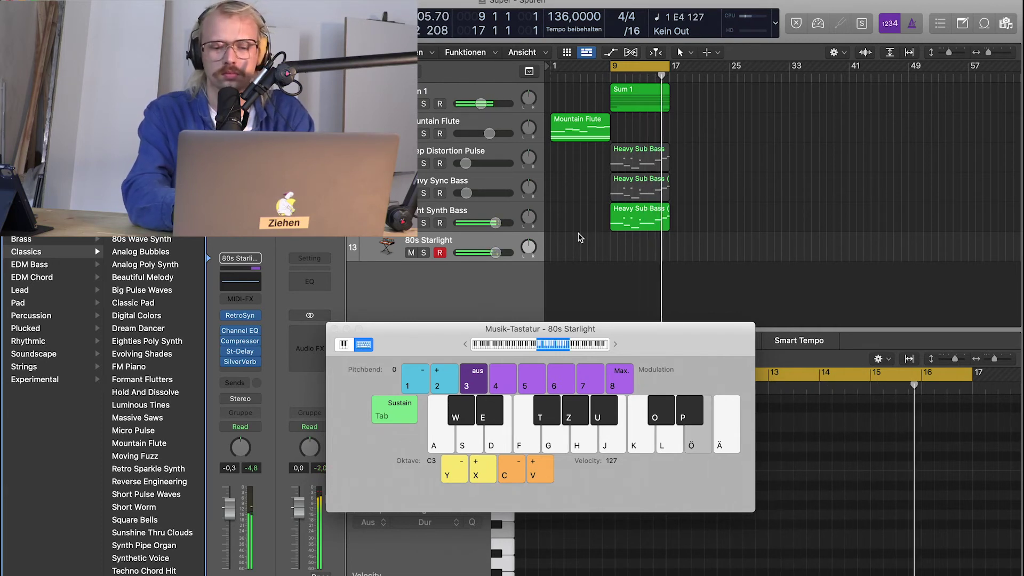
key("odiaeresis")
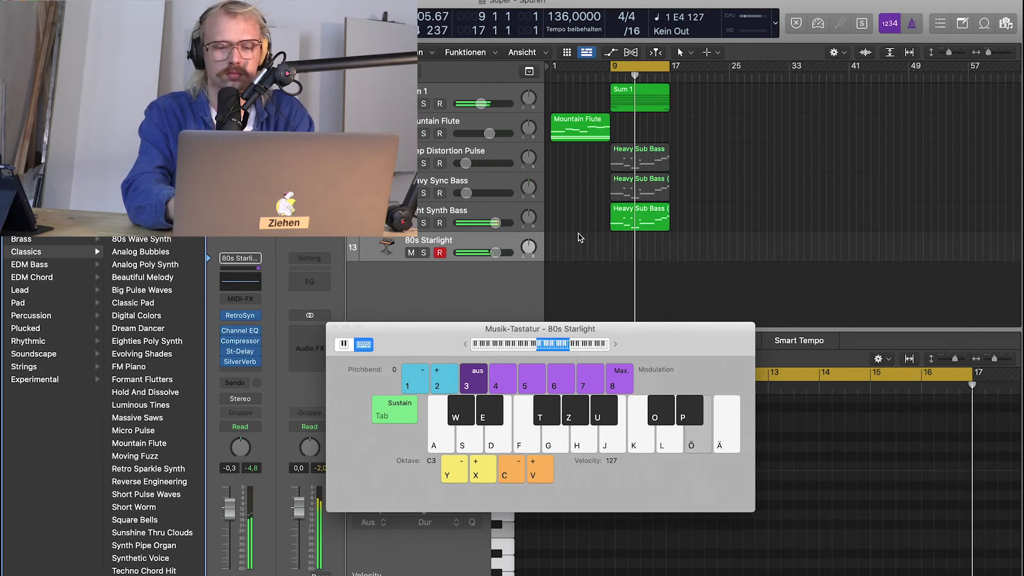
key("l")
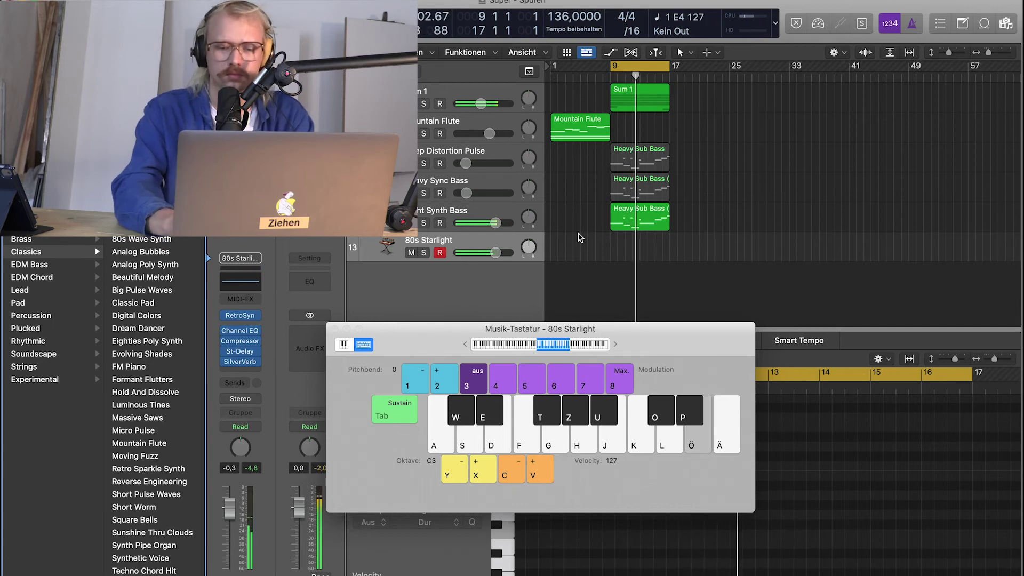
key("odiaeresis")
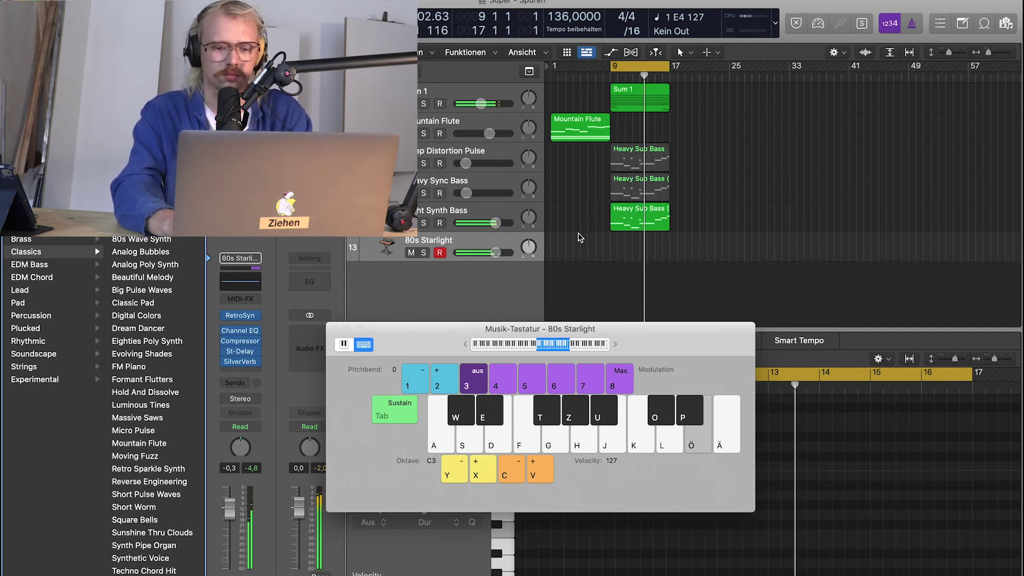
key("odiaeresis")
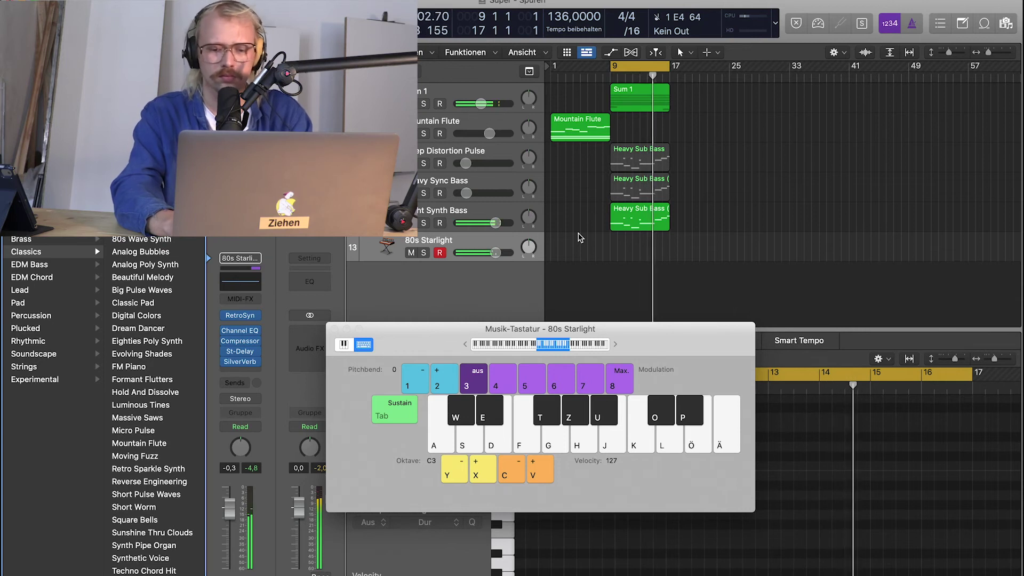
key("odiaeresis")
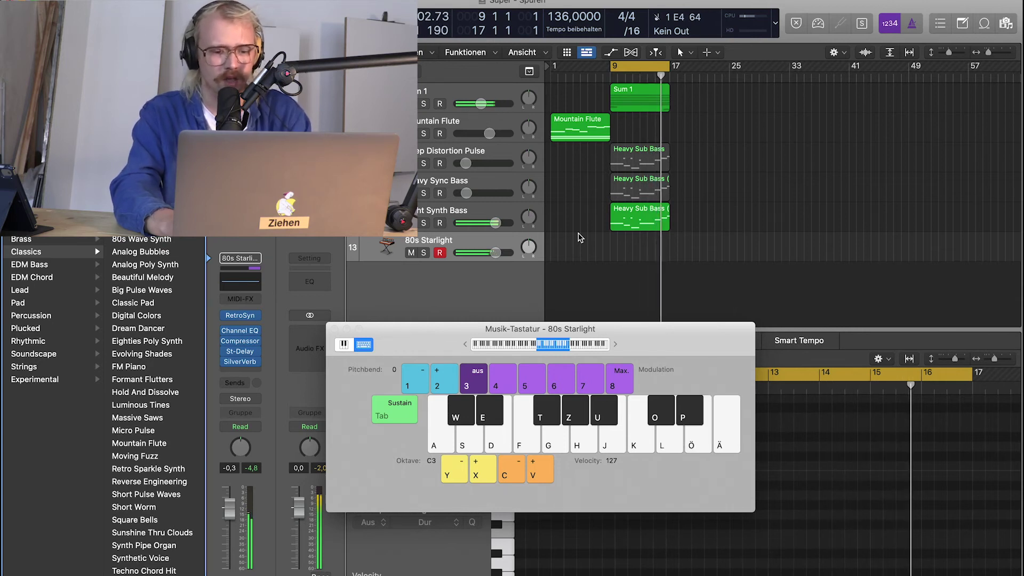
Switch the new track to the 80s Wave Synth patch and try notes such as E3 and A3 over the loop.
key("d")
key("d")
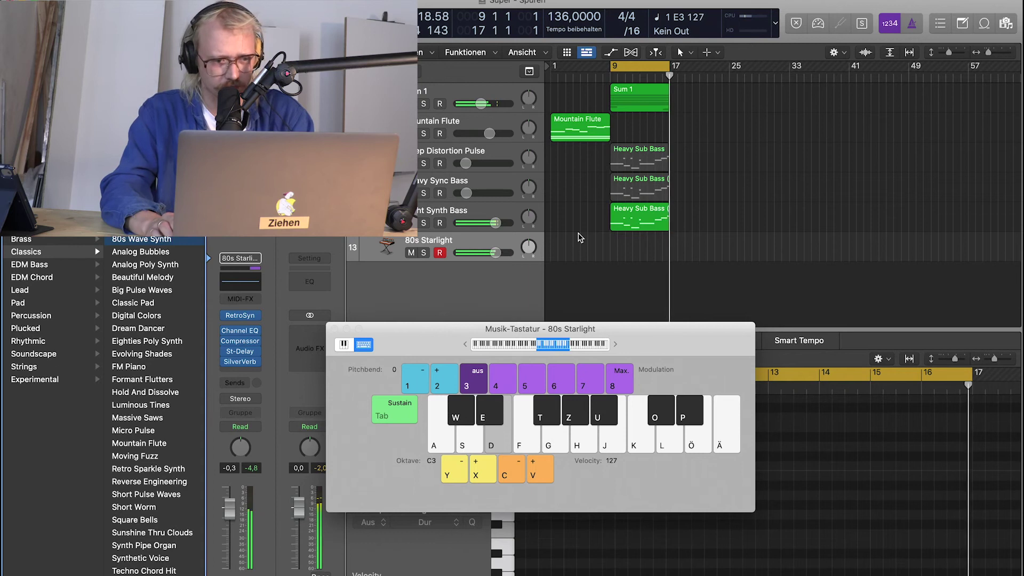
key("d")
key("d")
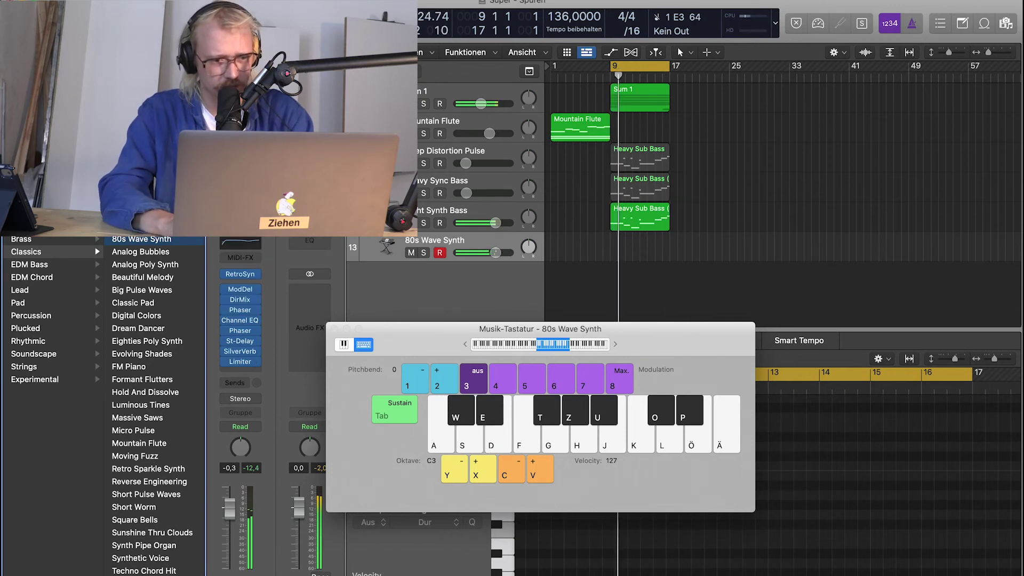
key("h")
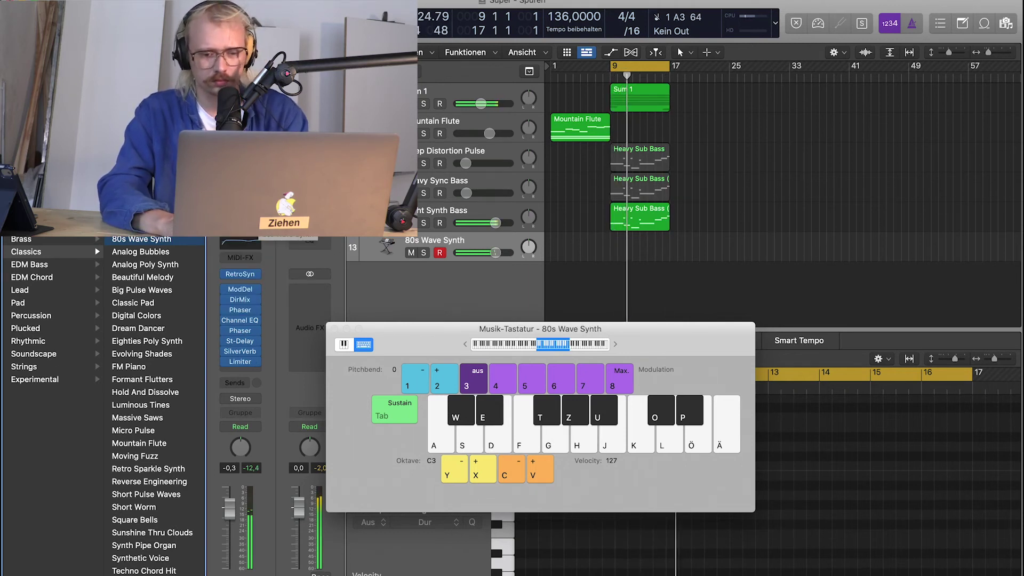
key("t")
key("h")
key("g")
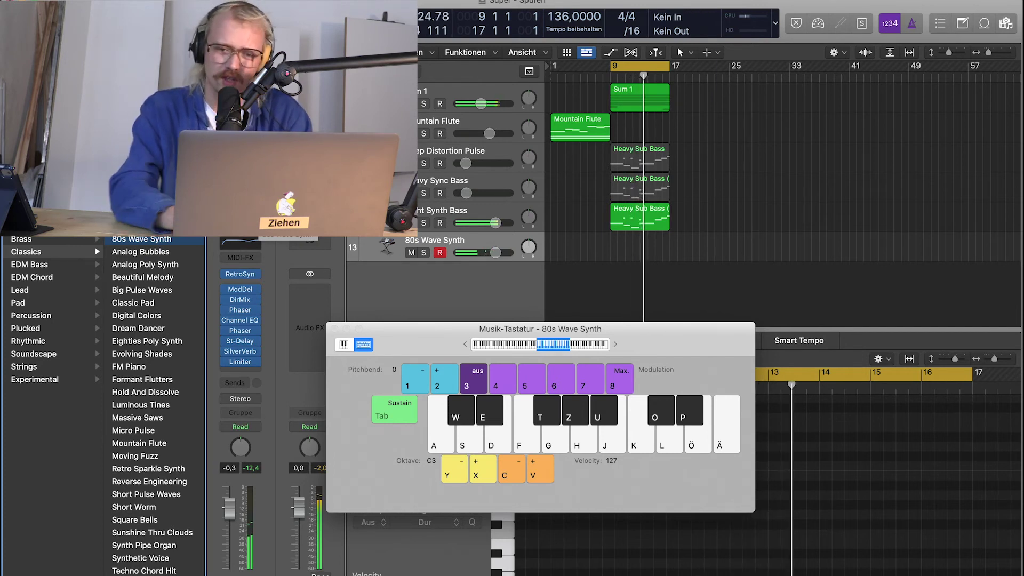
Audition the note near bar 11 in the lowest synth bass region and try Em, Dm, D and C chords with 80s Wave Synth.
left_click(642, 215)
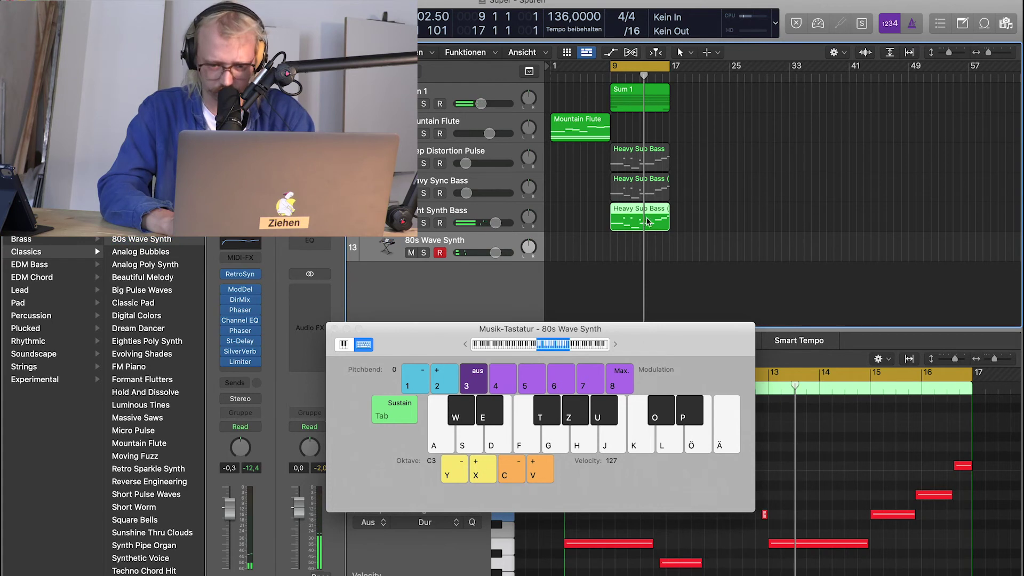
left_click(679, 564)
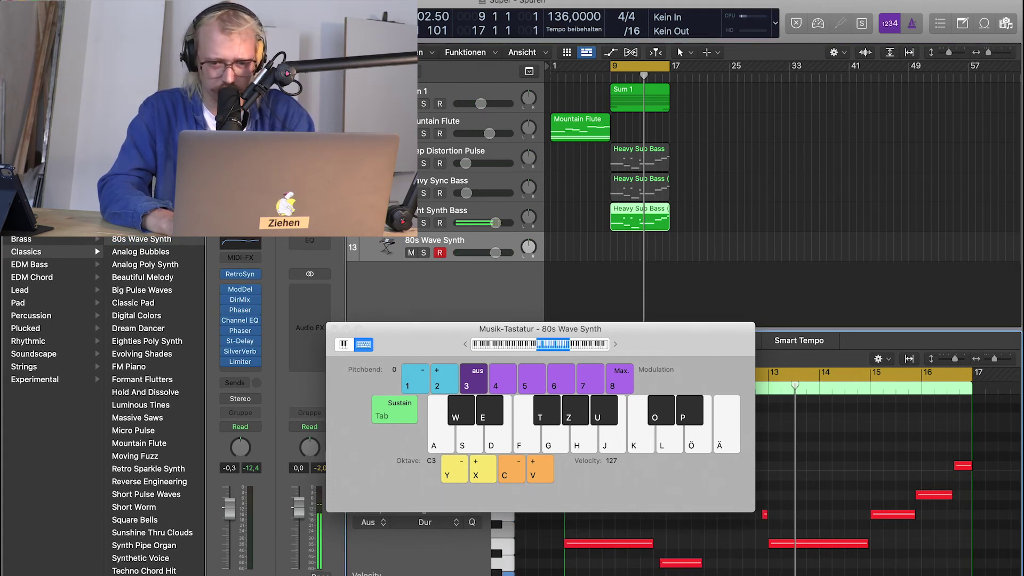
key("d")
key("g")
key("j")
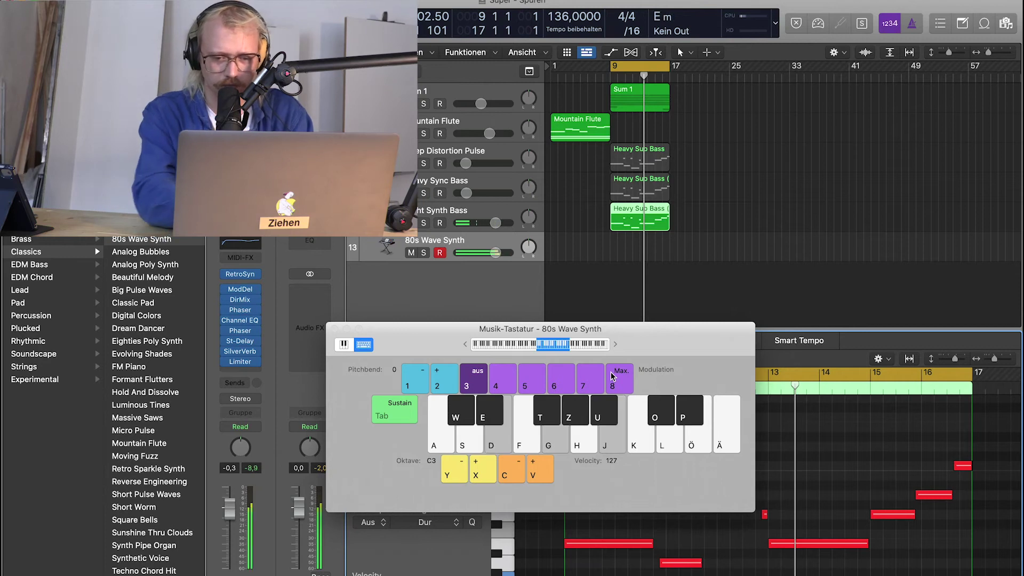
key("s")
key("f")
key("h")
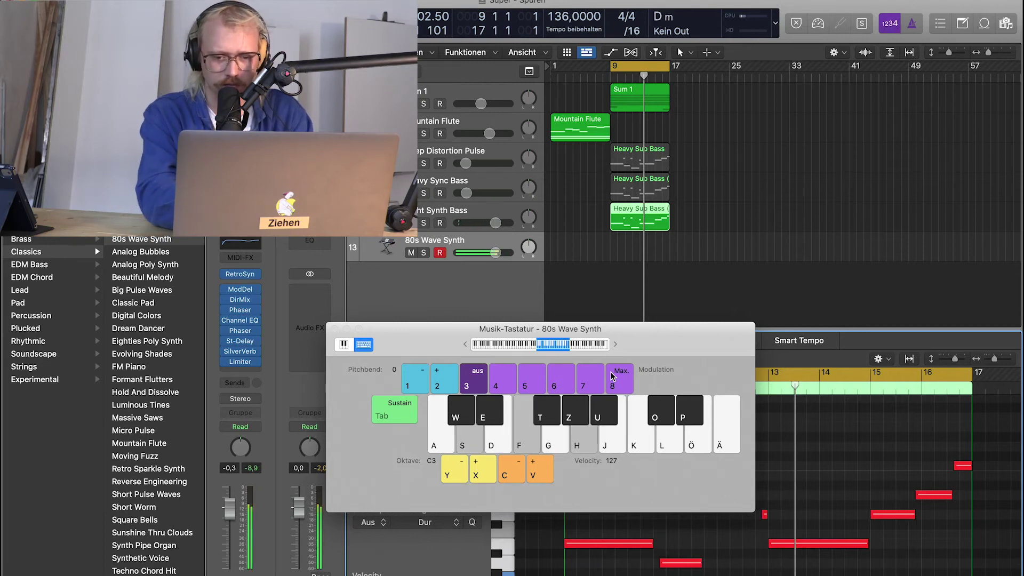
key("d")
key("g")
key("j")
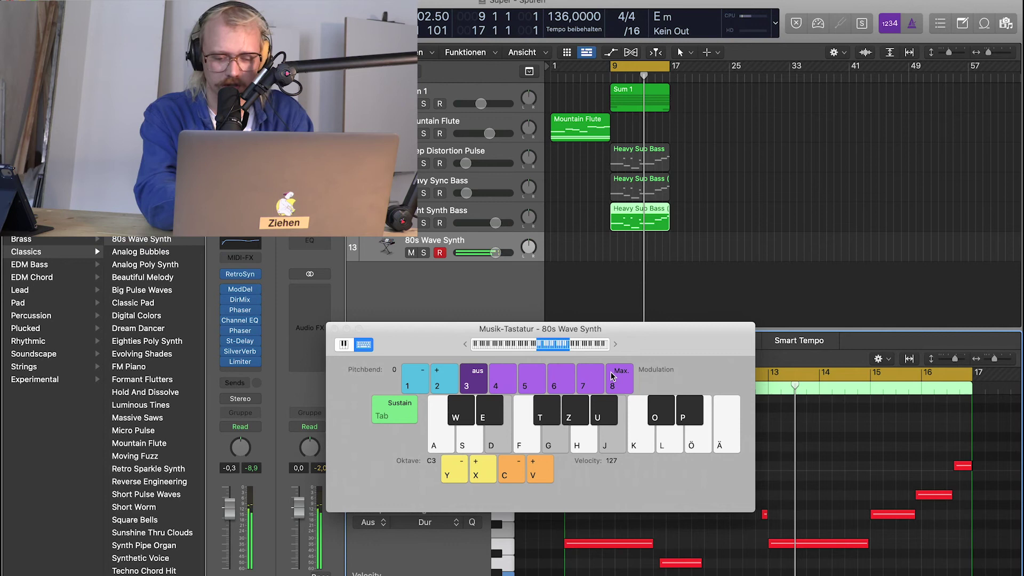
key("s")
key("t")
key("h")
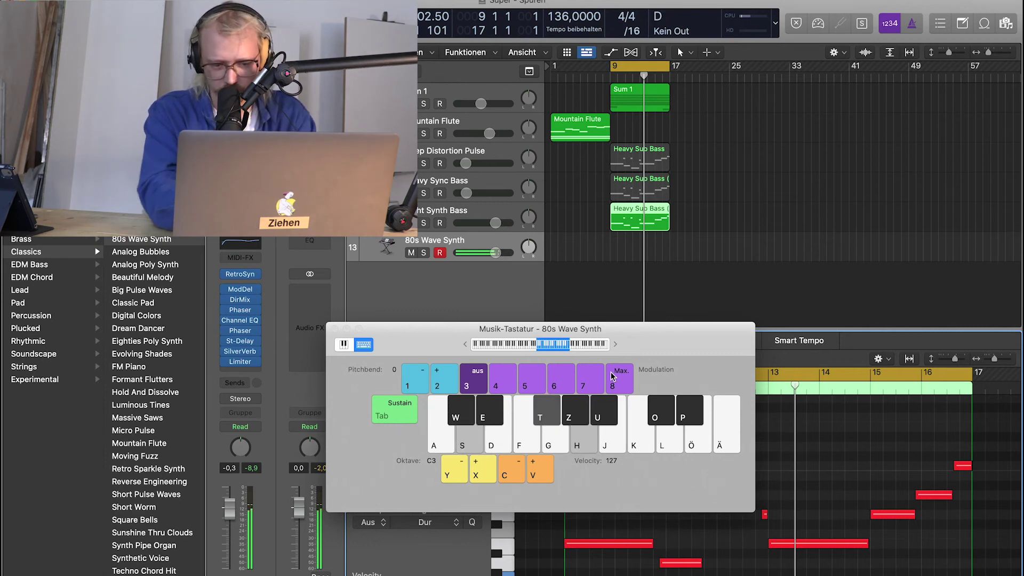
key("a")
key("d")
key("g")
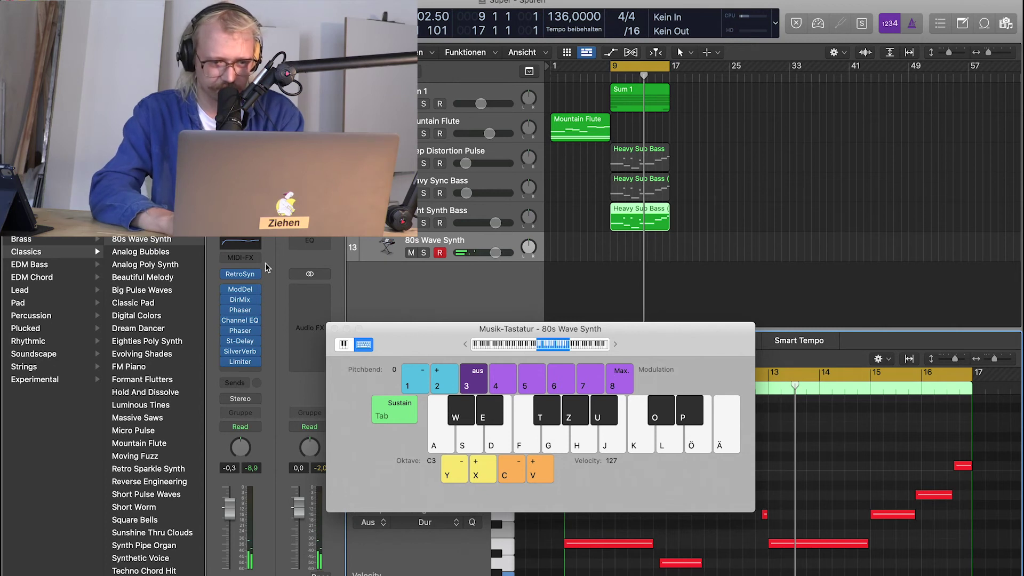
Load the Analog Bubbles patch on the new track and try an Em chord with it.
left_click(158, 255)
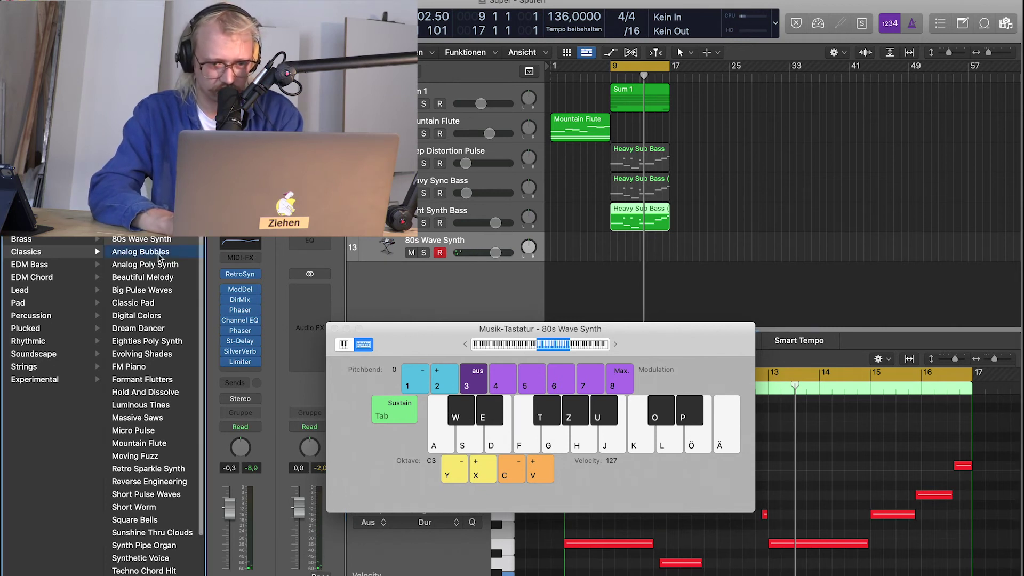
key("d")
key("g")
key("j")
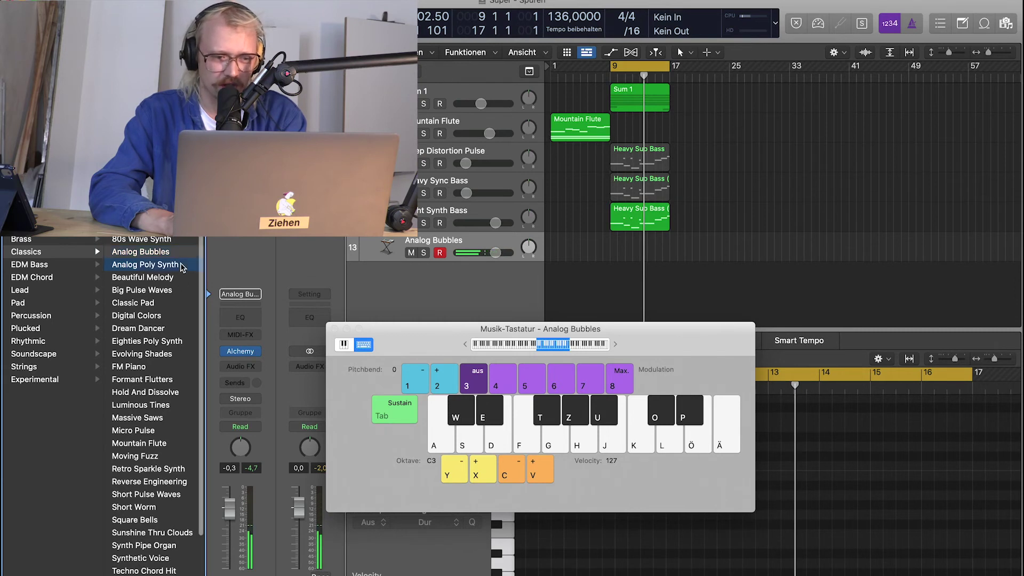
Load the Analog Poly Synth patch on the new track and try single notes and chord tones with it.
left_click(181, 265)
key("d")
key("j")
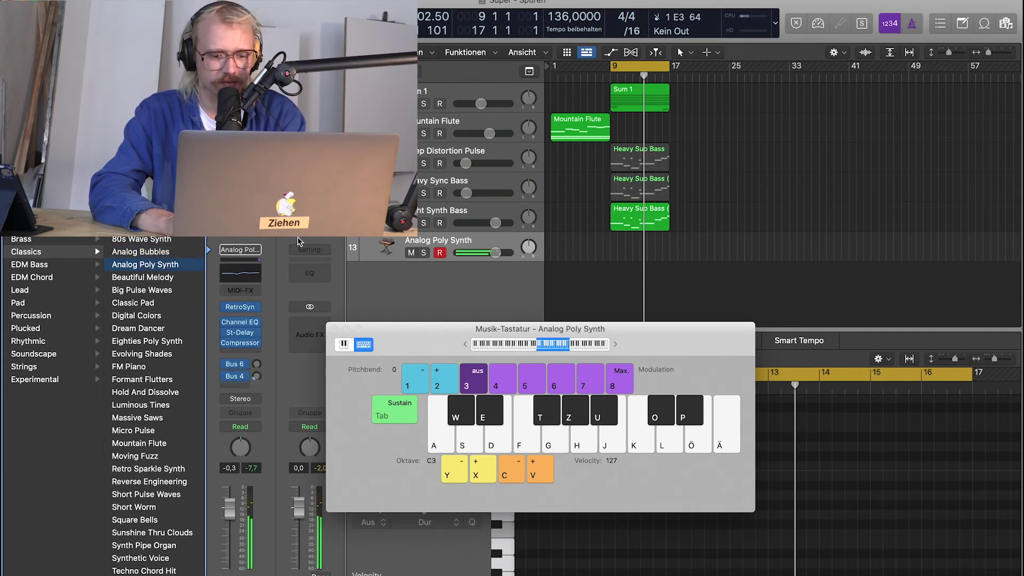
key("h")
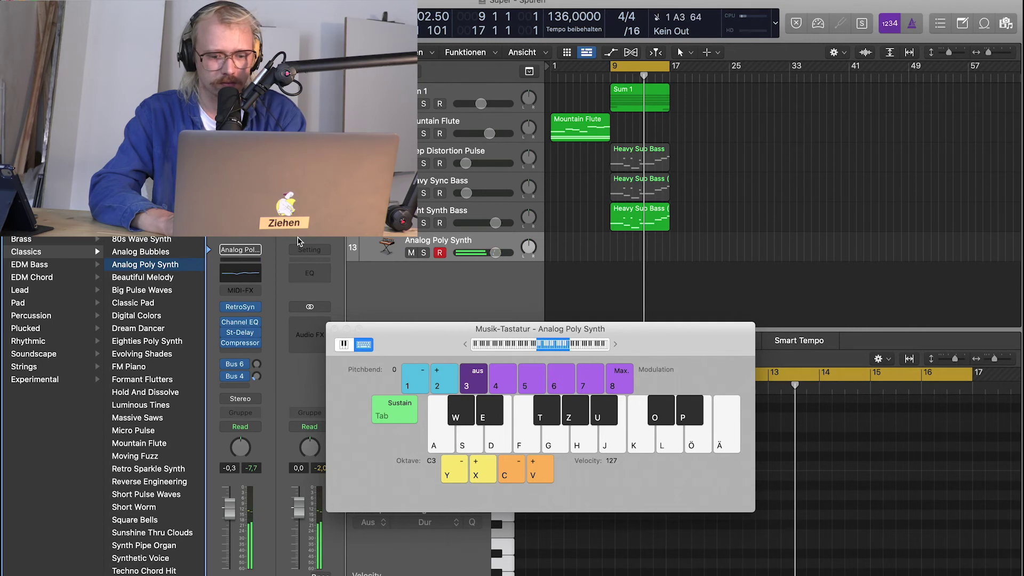
key("a")
key("e")
key("g")
key("d")
Load the Digital Colors patch on the new track and try a C major chord with it.
left_click(152, 318)
key("a")
key("g")
key("d")
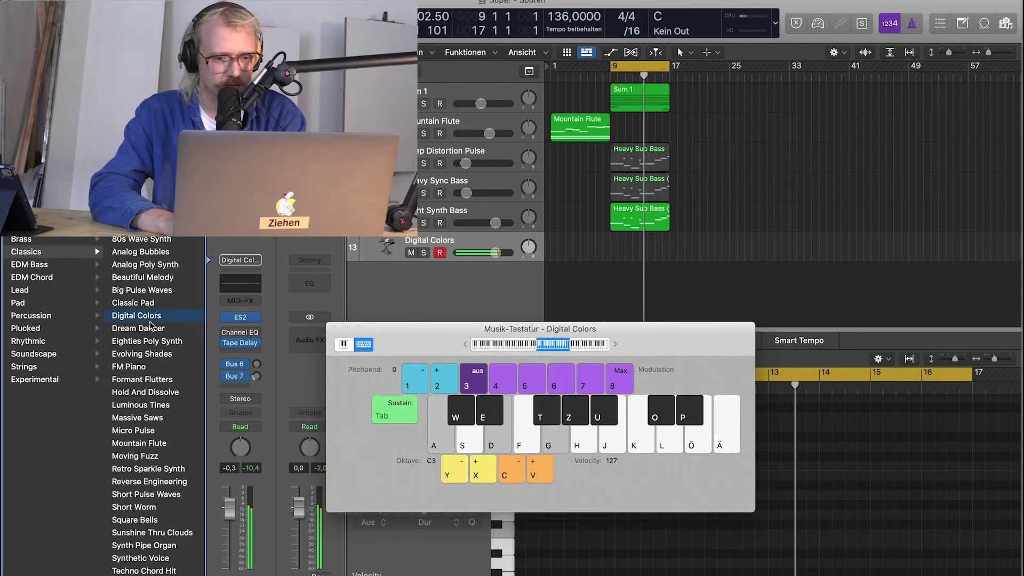
Load the Big Pulse Waves patch on the new track and try single C and A notes.
key("a")
key("h")
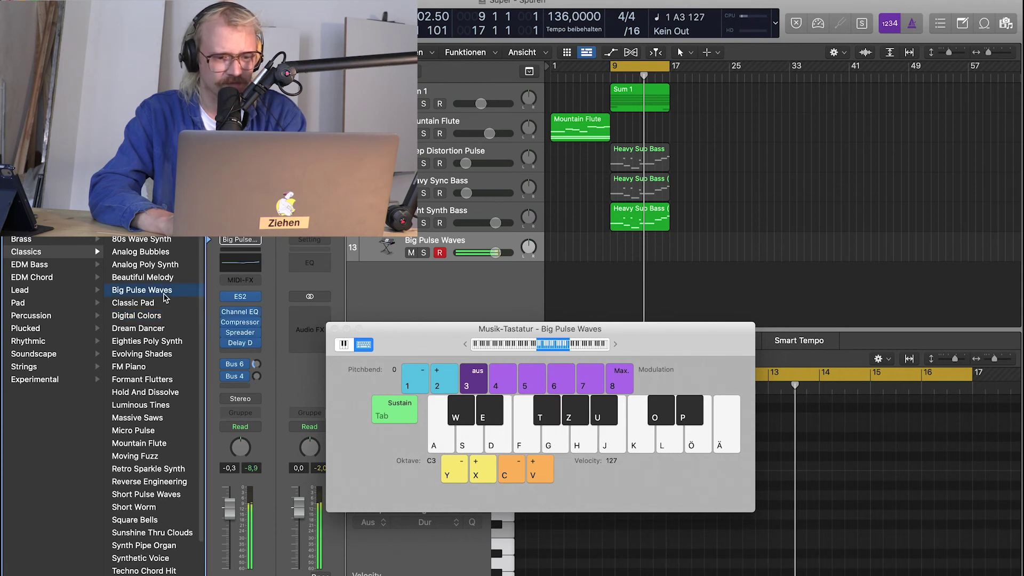
key("h")
Load the Formant Flutters patch on the new track and try a riff of A and G notes over the playing beat.
left_click(174, 378)
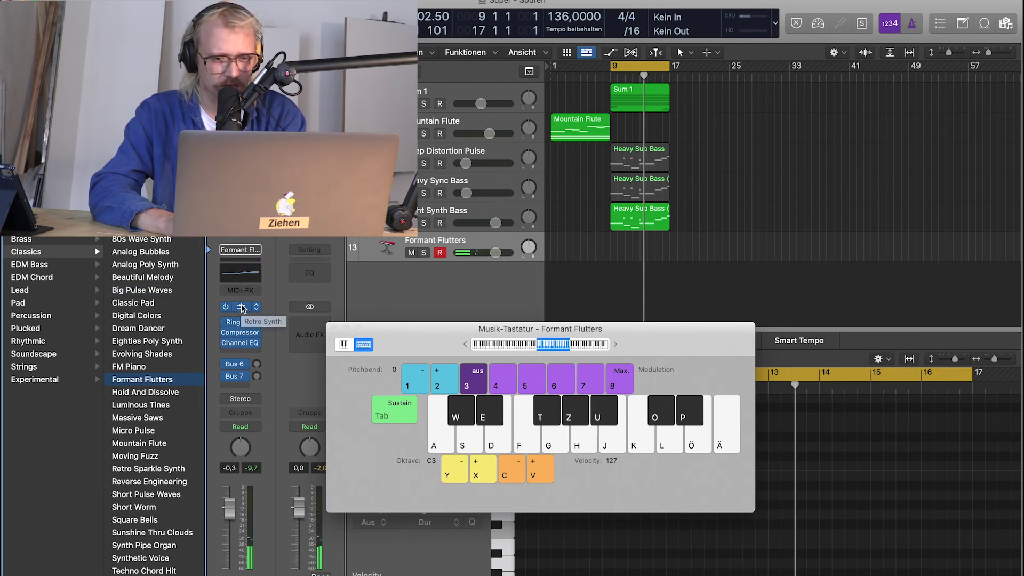
key("space")
key("h")
key("h")
key("h")
key("g")
key("h")
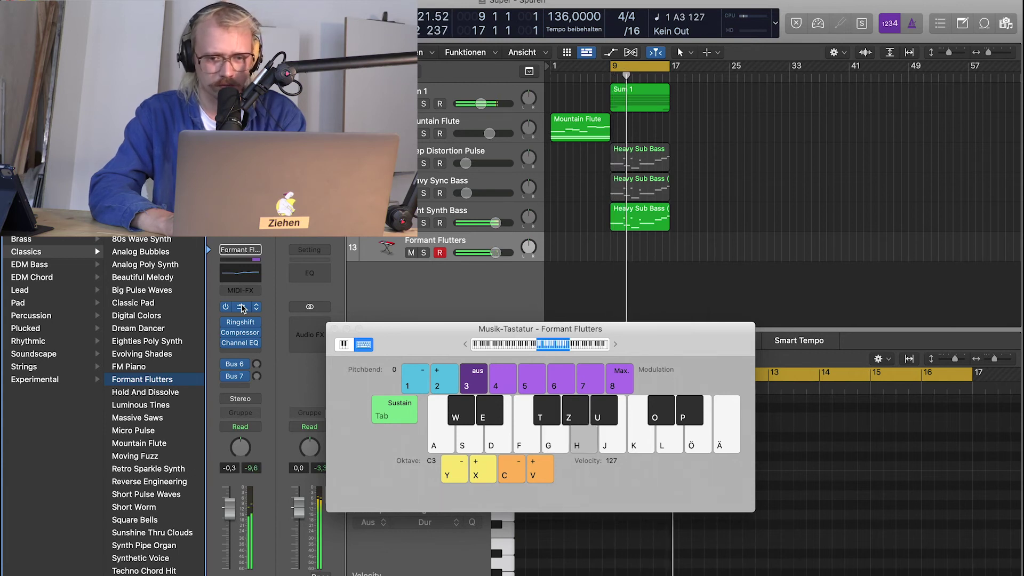
key("h")
key("g")
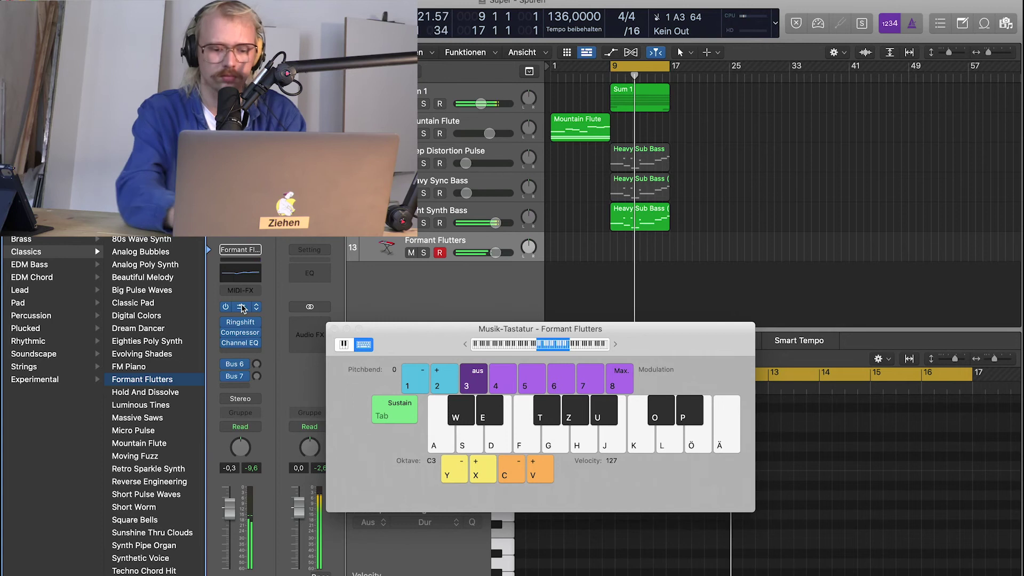
Rehearse the A and G riff on Formant Flutters with added C4 and B notes, over the beat and alone.
key("h")
key("h")
key("g")
key("h")
key("k")
key("j")
key("h")
key("j")
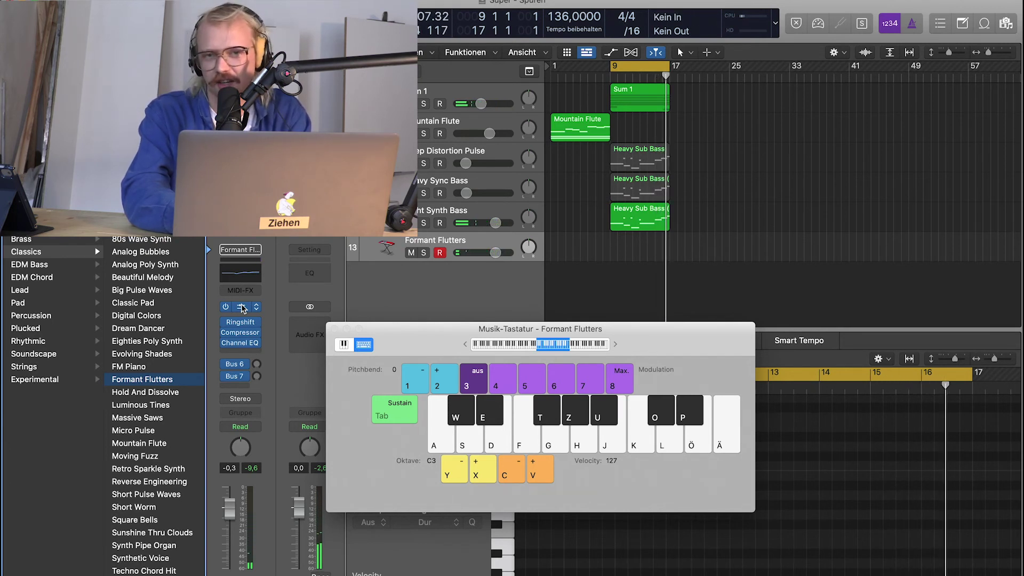
key("h")
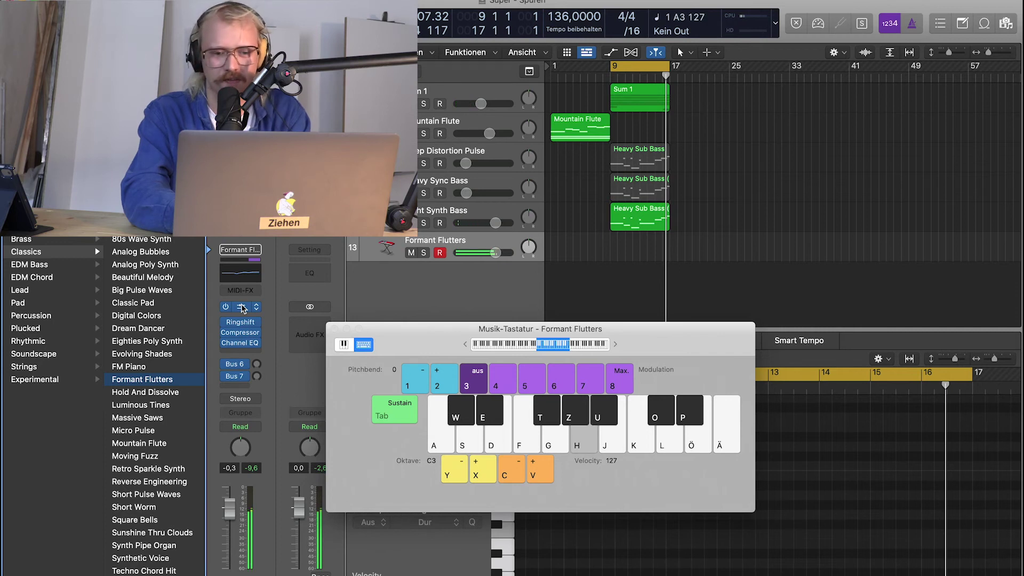
key("g")
key("h")
key("h")
key("h")
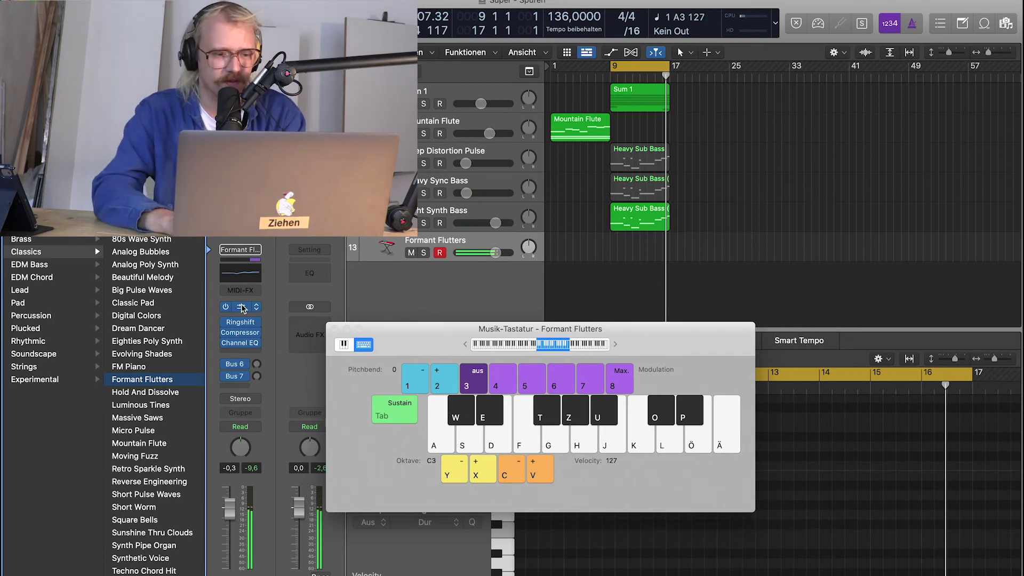
Load the Simple Analog Lead setting in the new track's Retro Synth and close the plug-in window.
mouse_move(236, 306)
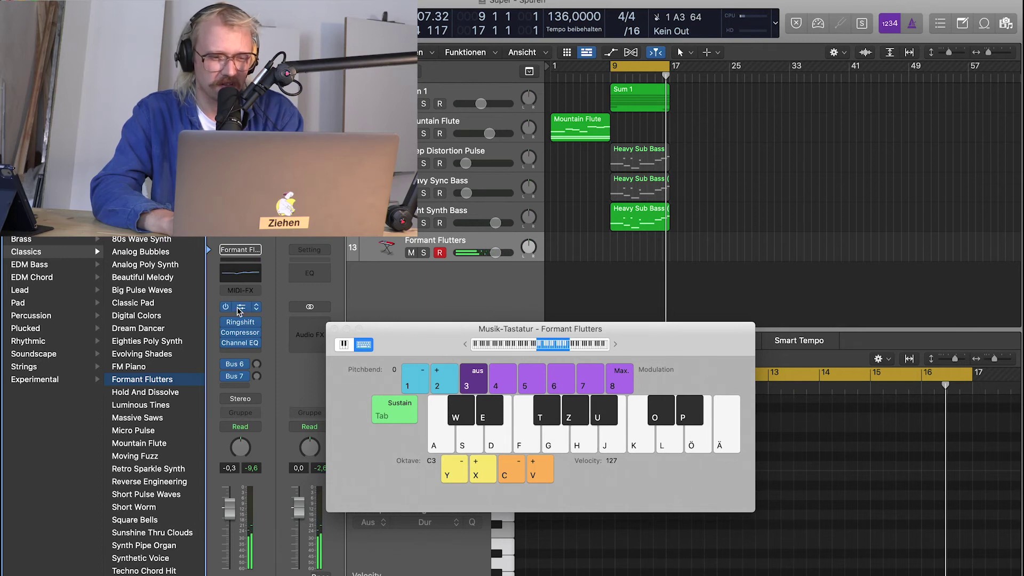
left_click(240, 307)
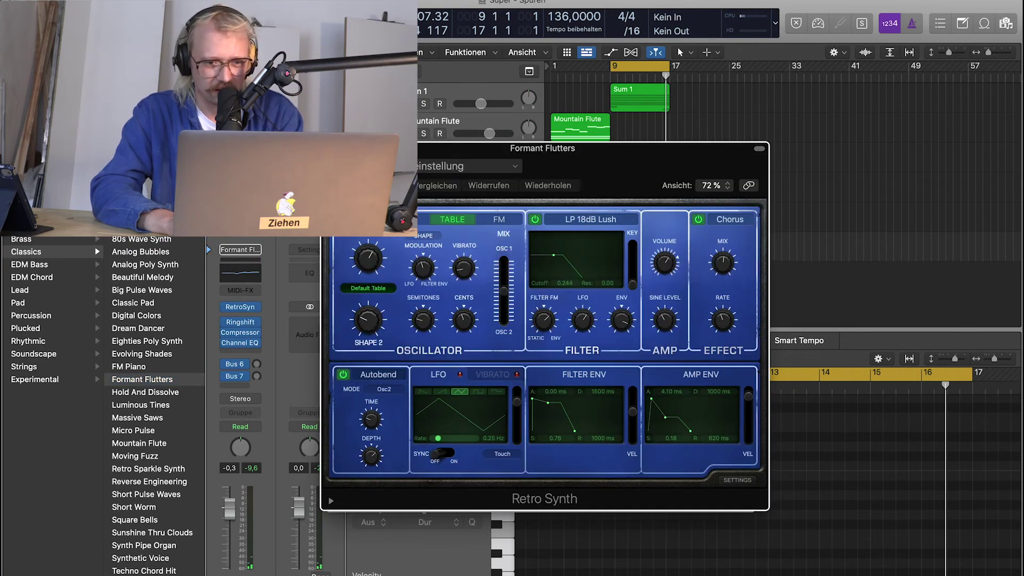
left_click(434, 174)
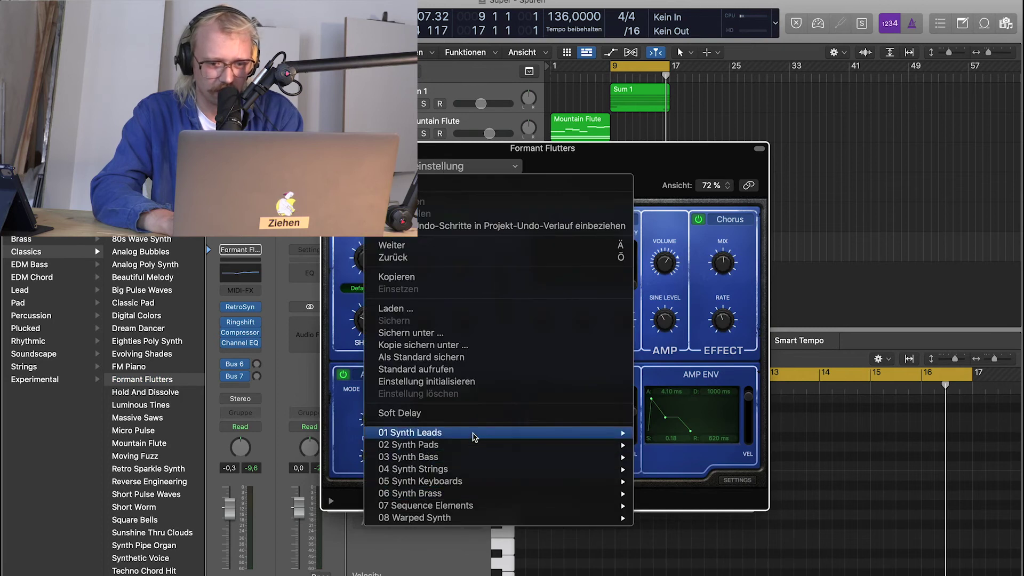
mouse_move(480, 433)
left_click(715, 514)
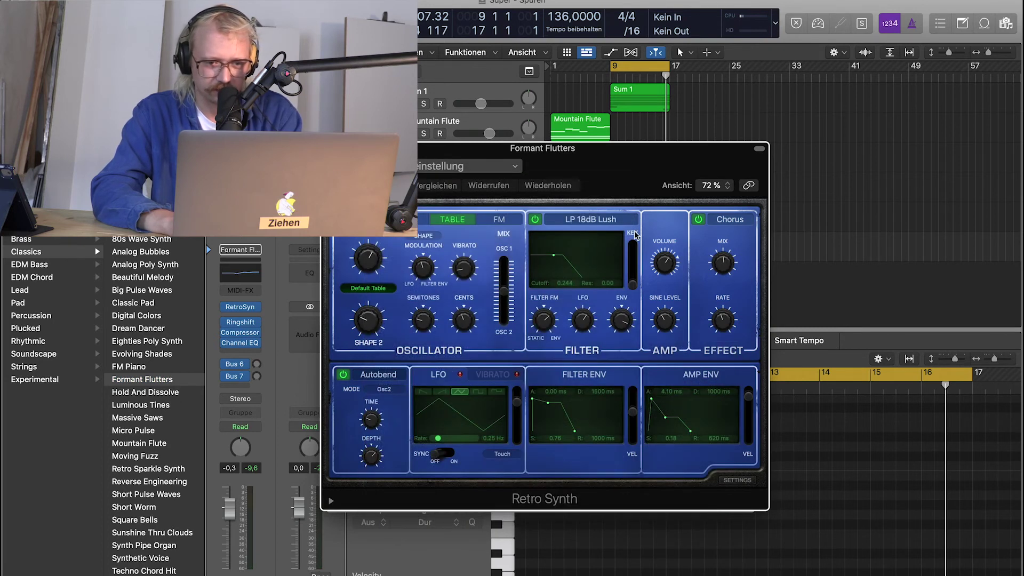
left_click(551, 187)
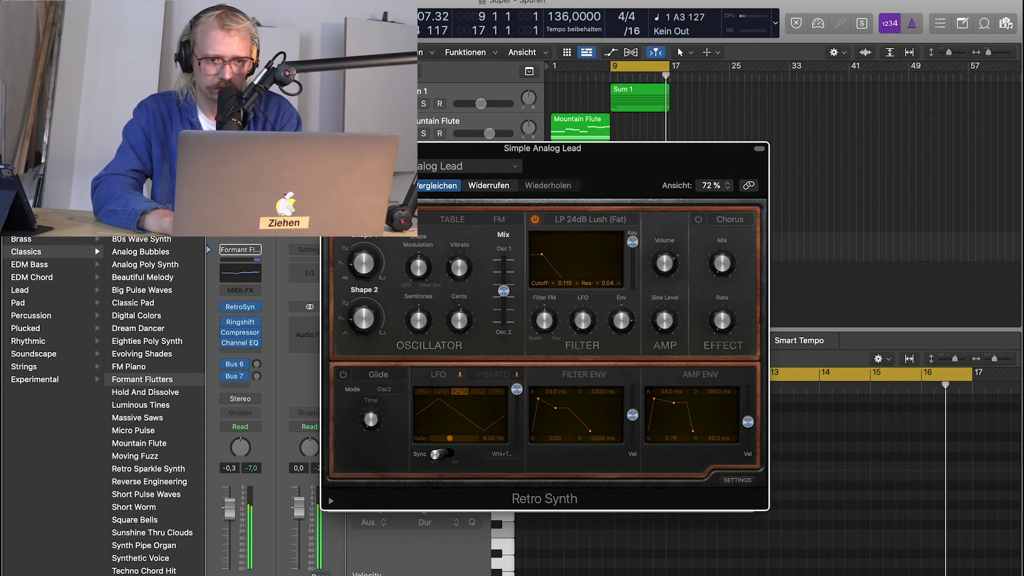
left_click(332, 148)
Copy the Mountain Flute region to bar 9 and turn off the cycle over bars 9 to 17.
key("r")
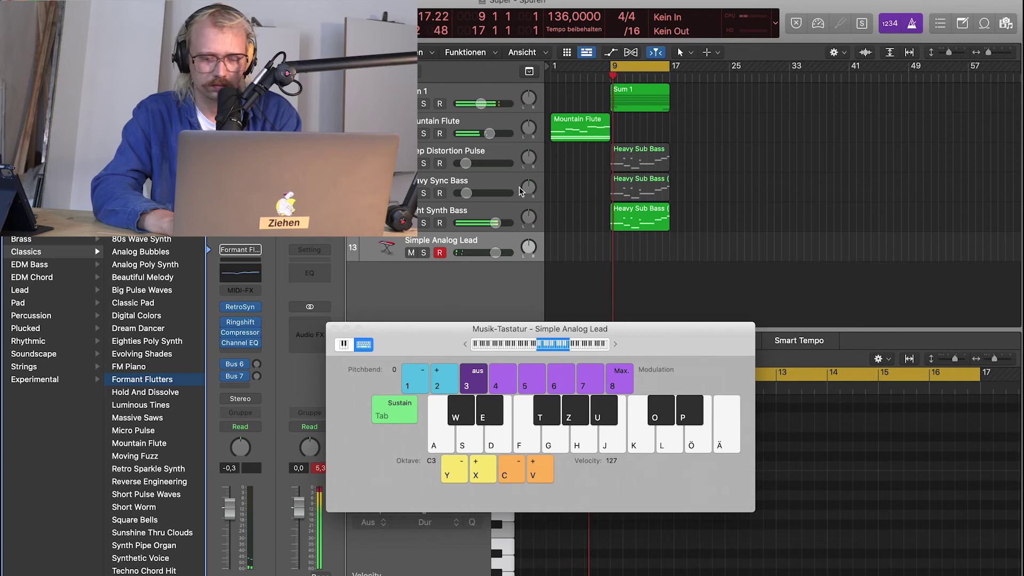
key("space")
left_click_drag(613, 116, 675, 120)
left_click_drag(616, 77, 573, 77)
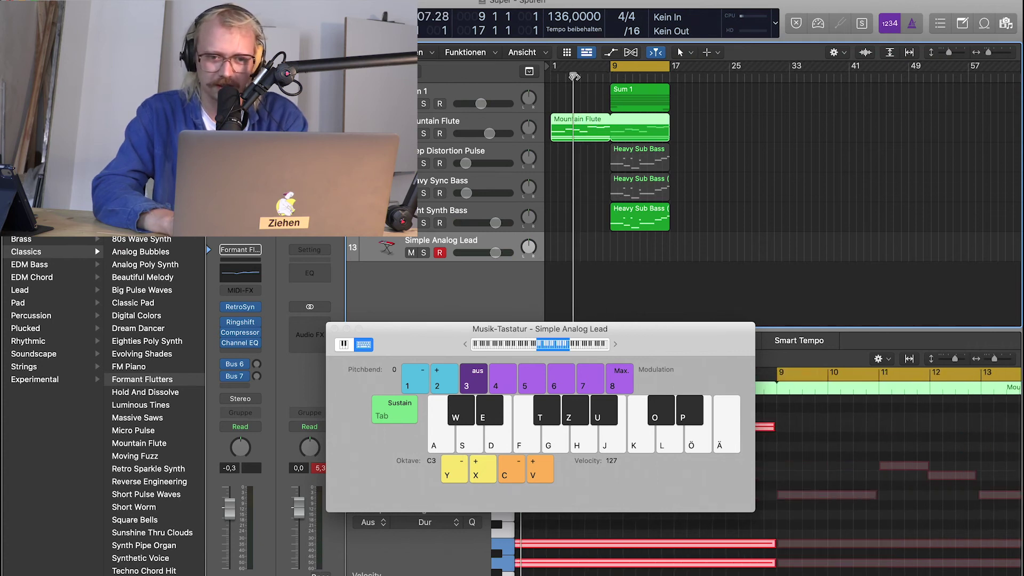
left_click(638, 67)
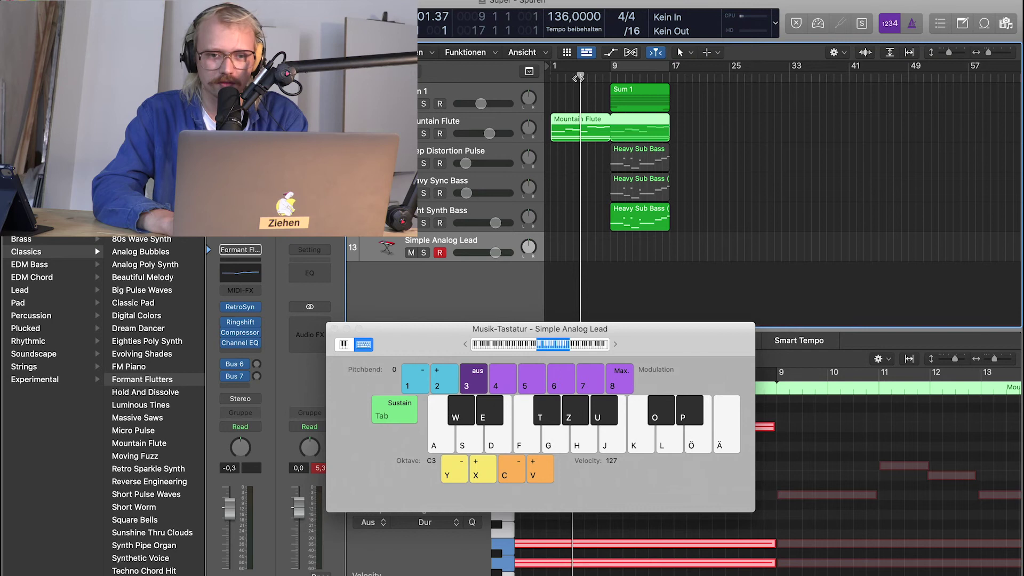
Record from bar 1 on the Simple Analog Lead track, playing short A and G notes with a C4, B, A turn.
left_click_drag(578, 78, 519, 74)
key("r")
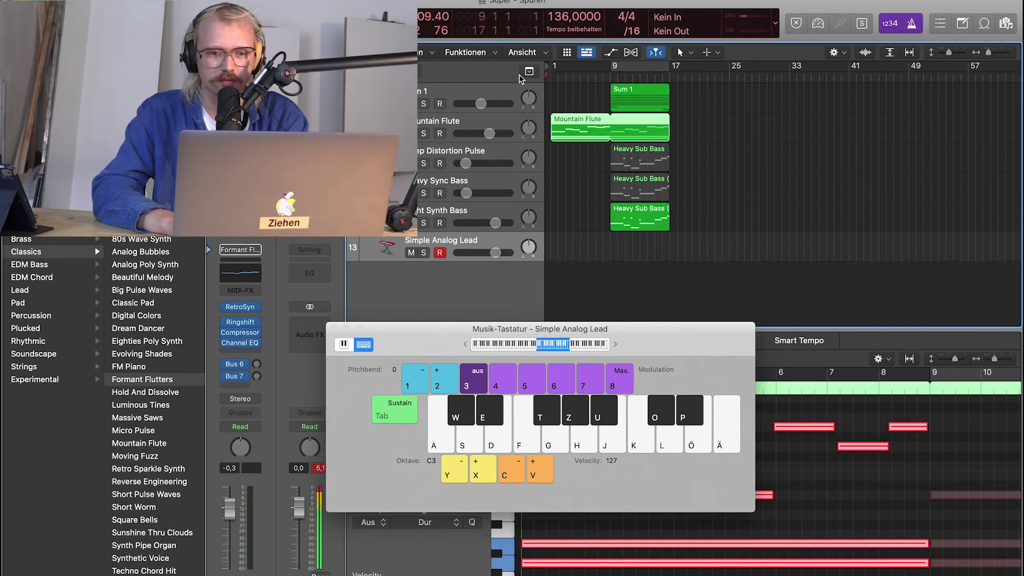
left_click(637, 58)
left_click(636, 55)
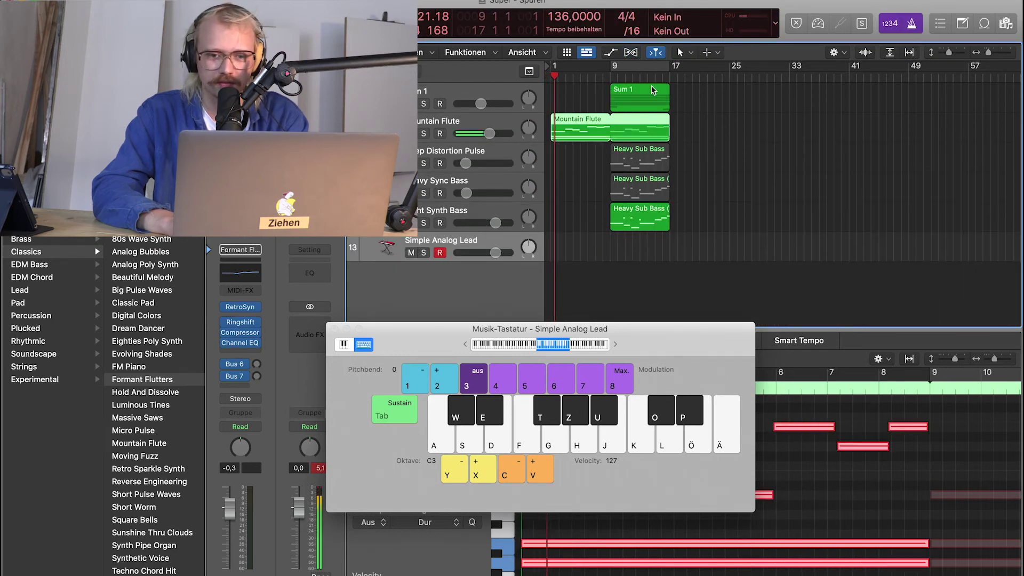
key("h")
key("h")
key("g")
key("h")
key("h")
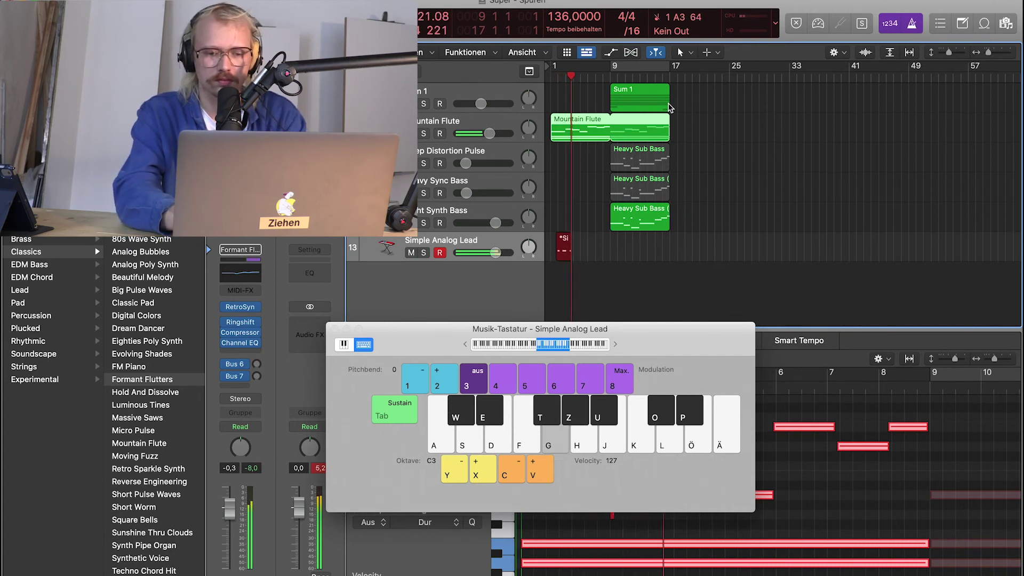
key("k")
key("j")
key("h")
key("g")
key("h")
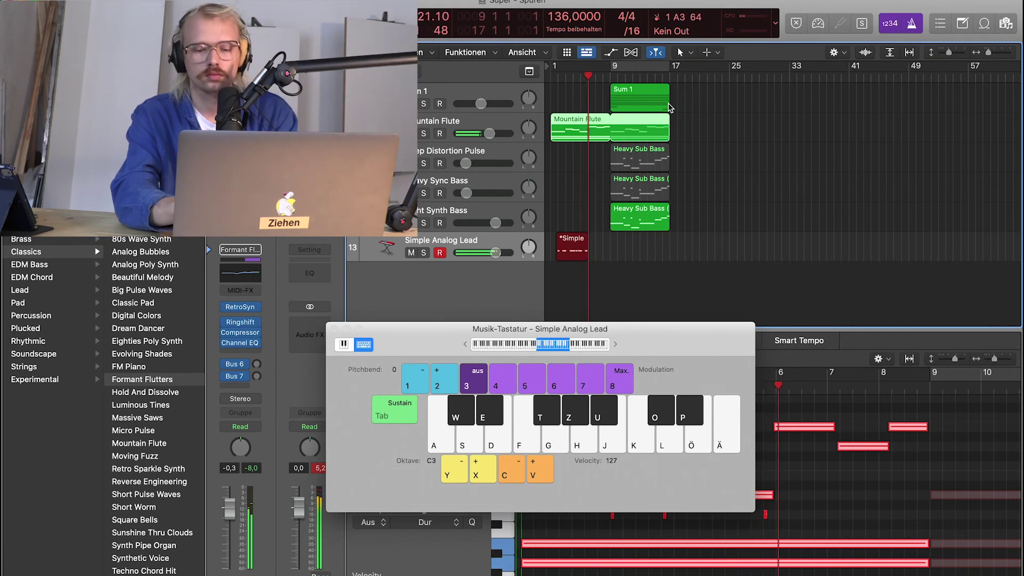
key("h")
key("g")
key("h")
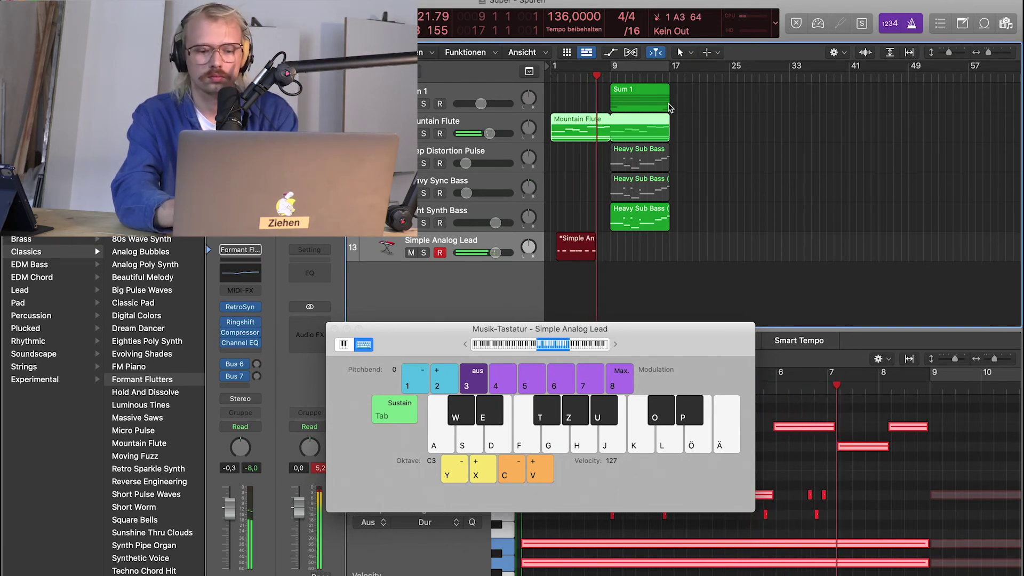
key("h")
key("g")
key("h")
key("h")
key("h")
key("g")
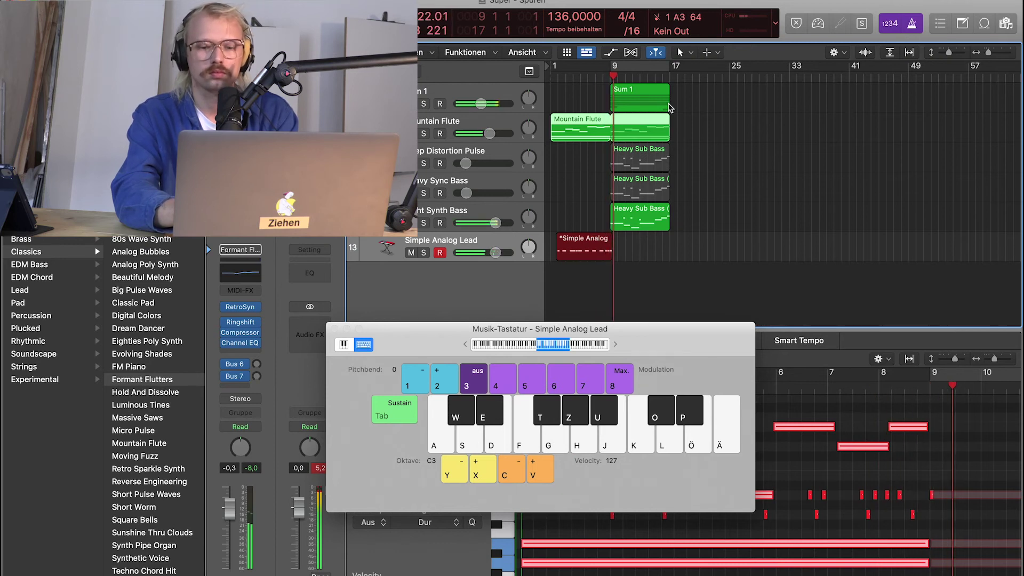
Continue the A, G, C4 and B riff through bars 9 to 17, finish on D4 and E4, and stop recording.
key("g")
key("h")
key("h")
key("k")
key("k")
key("j")
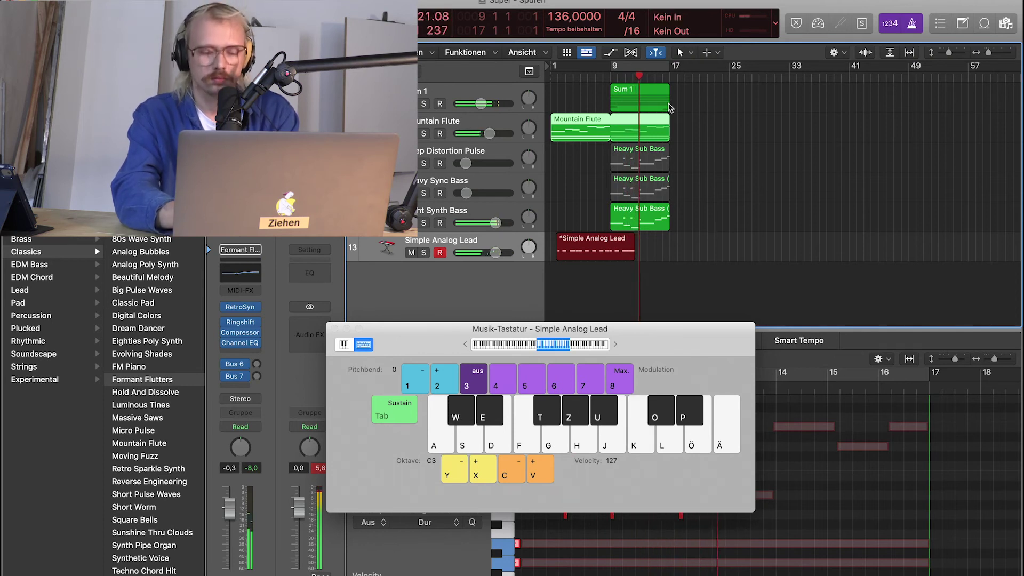
key("h")
key("g")
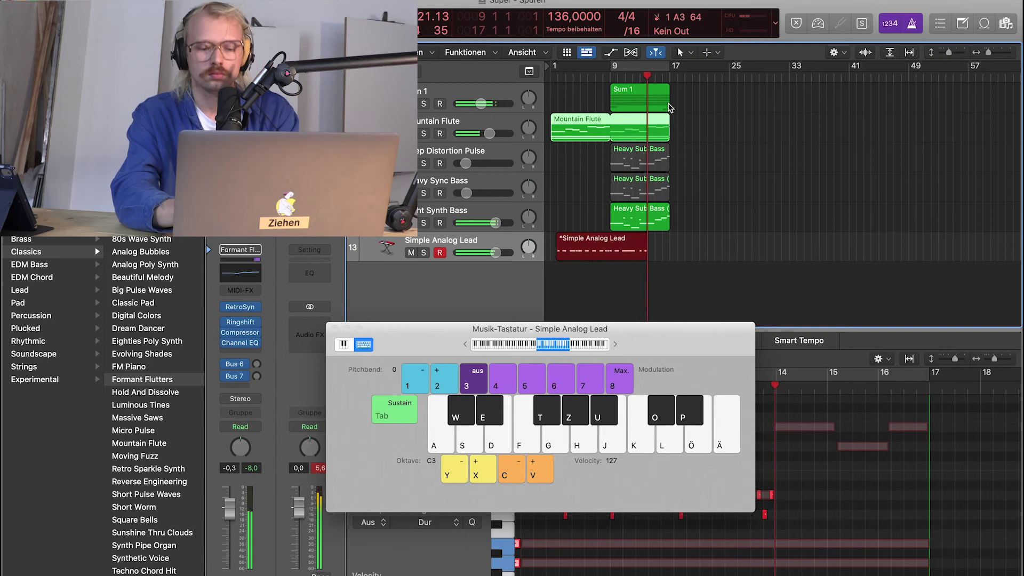
key("h")
key("g")
key("h")
key("h")
key("h")
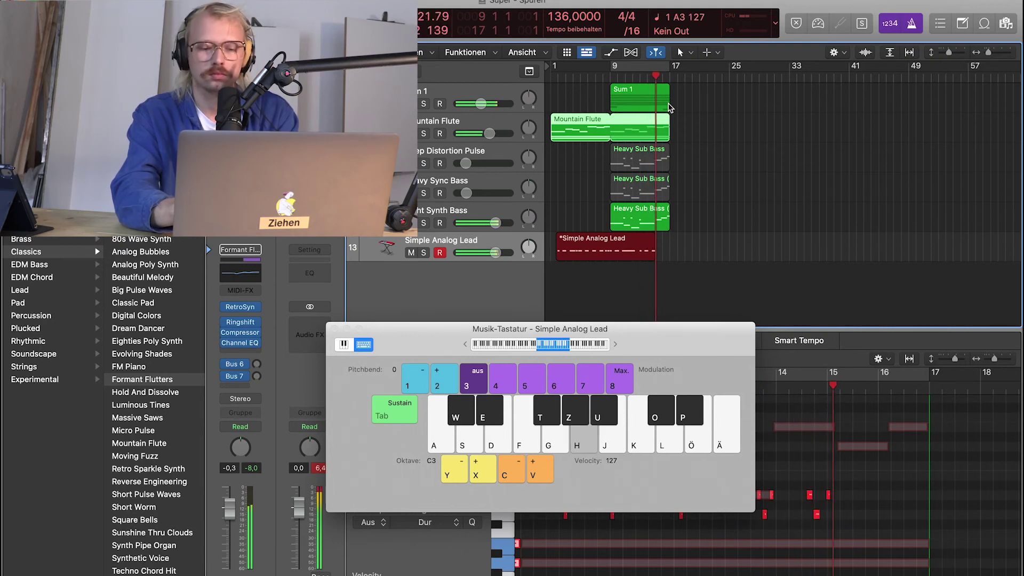
key("g")
key("l")
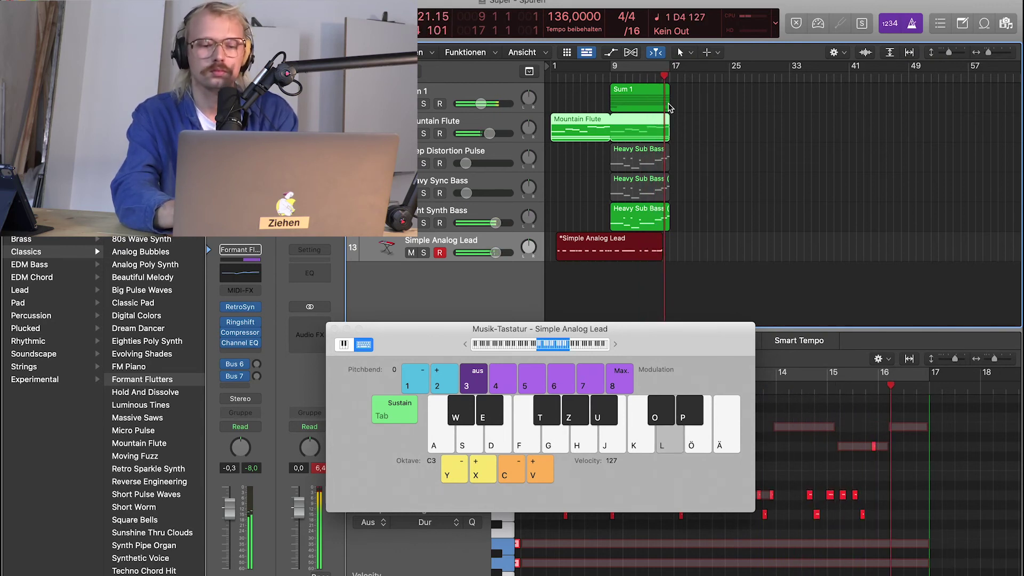
key("odiaeresis")
key("space")
Move the musical typing keyboard aside and trim the start of the Simple Analog Lead region to bar 9.
left_click(786, 546)
left_click_drag(416, 350, 839, 110)
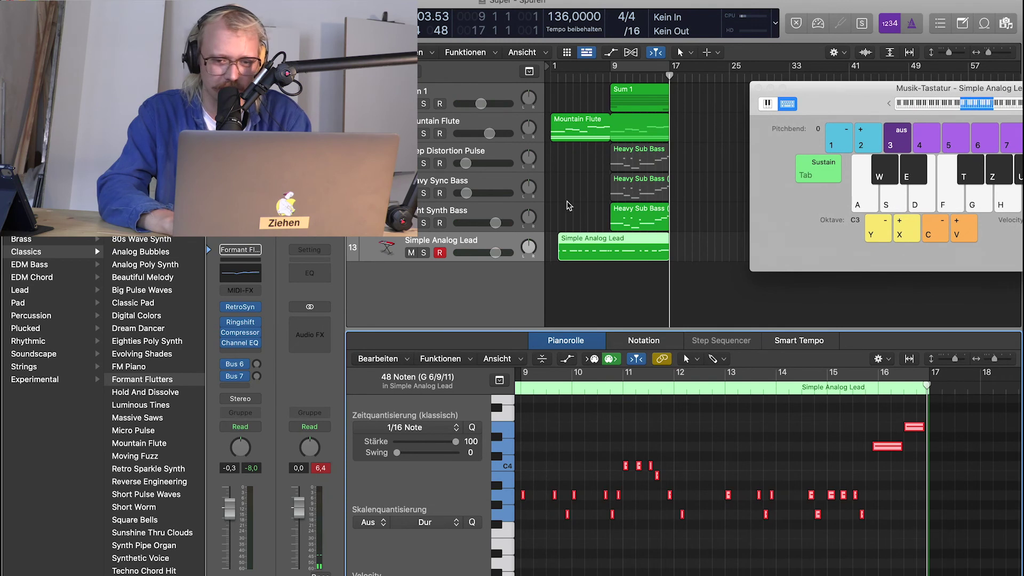
left_click_drag(564, 252, 615, 257)
Play the arrangement from the beginning and mute the Mountain Flute track.
key("space")
key("space")
key("Return")
key("space")
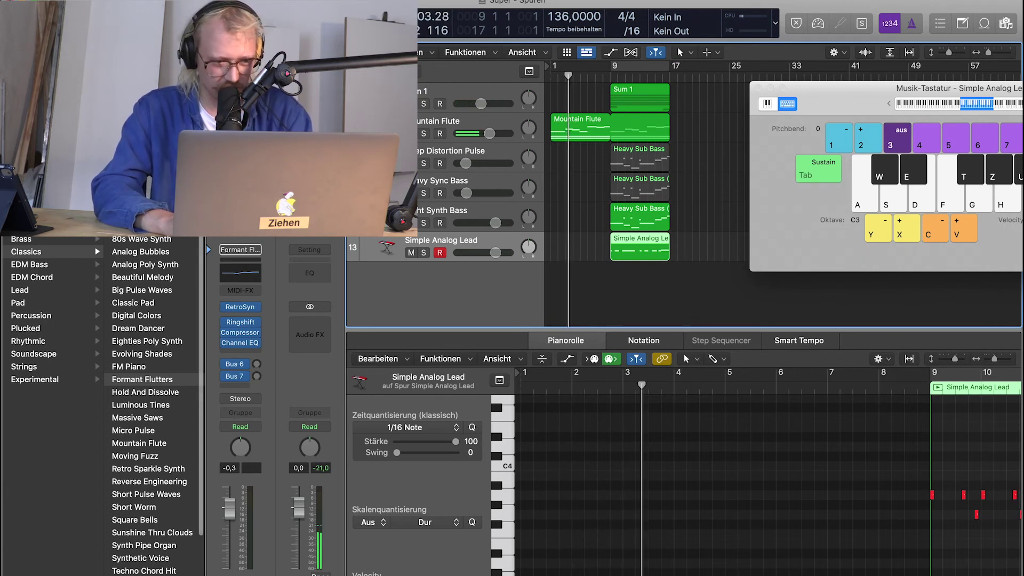
left_click(430, 123)
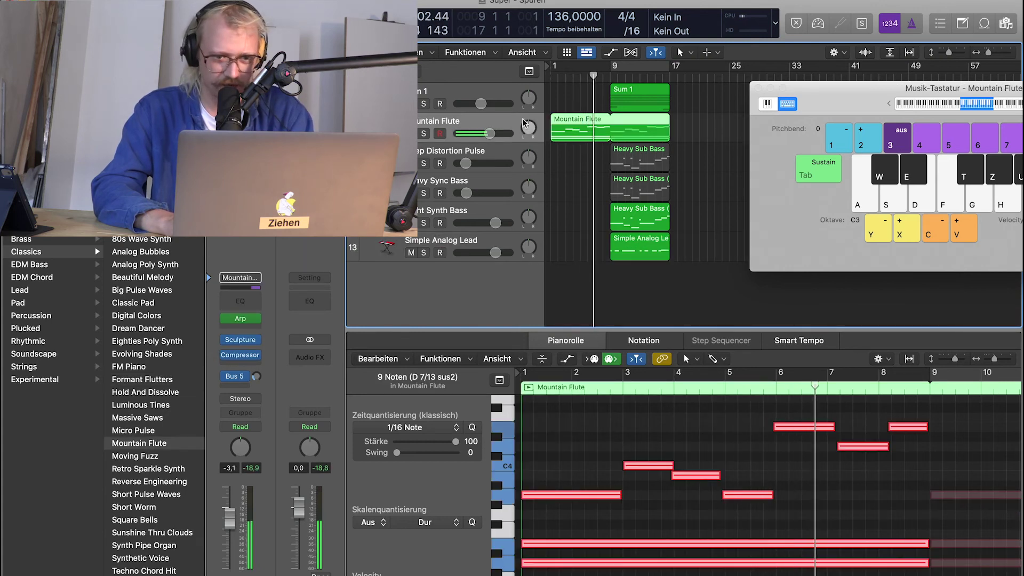
left_click(412, 134)
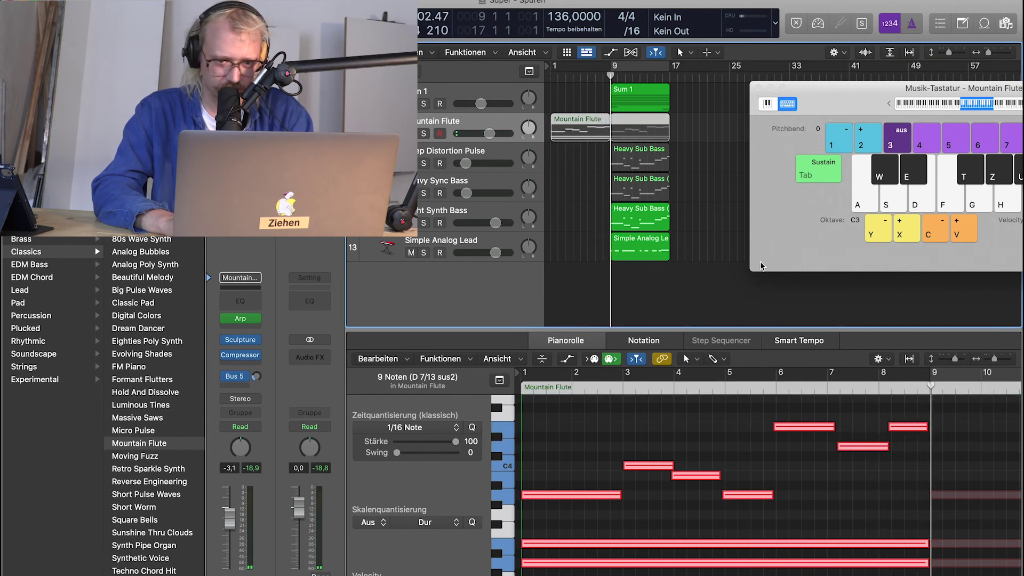
Select all notes in the Simple Analog Lead region and turn on the cycle over bars 9 to 17.
left_click(641, 250)
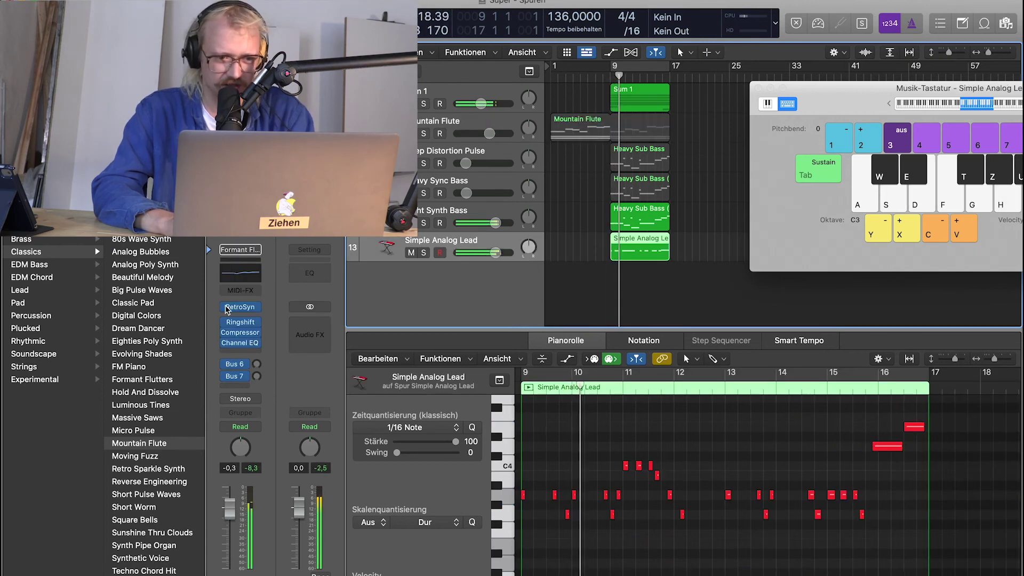
left_click(706, 544)
key("super+a")
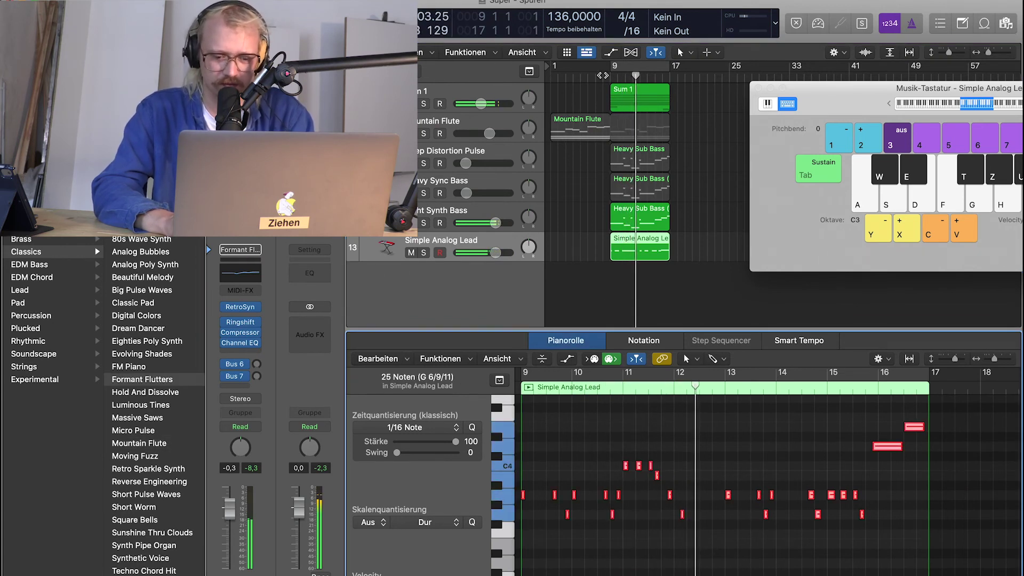
left_click(635, 66)
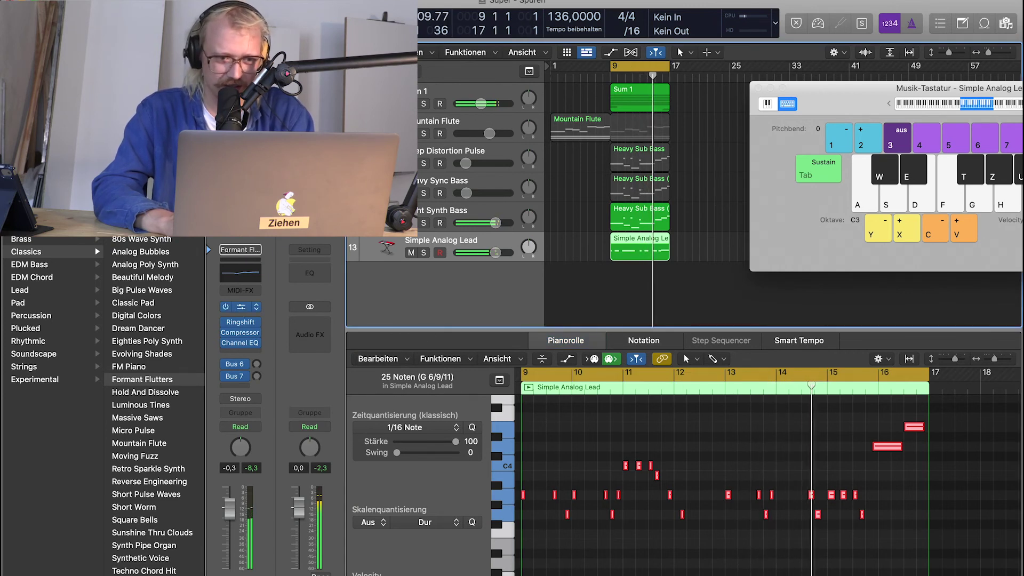
Audition further Retro Synth lead settings on the looping riff, going through Super Lead to Synthesized Voice.
left_click(240, 306)
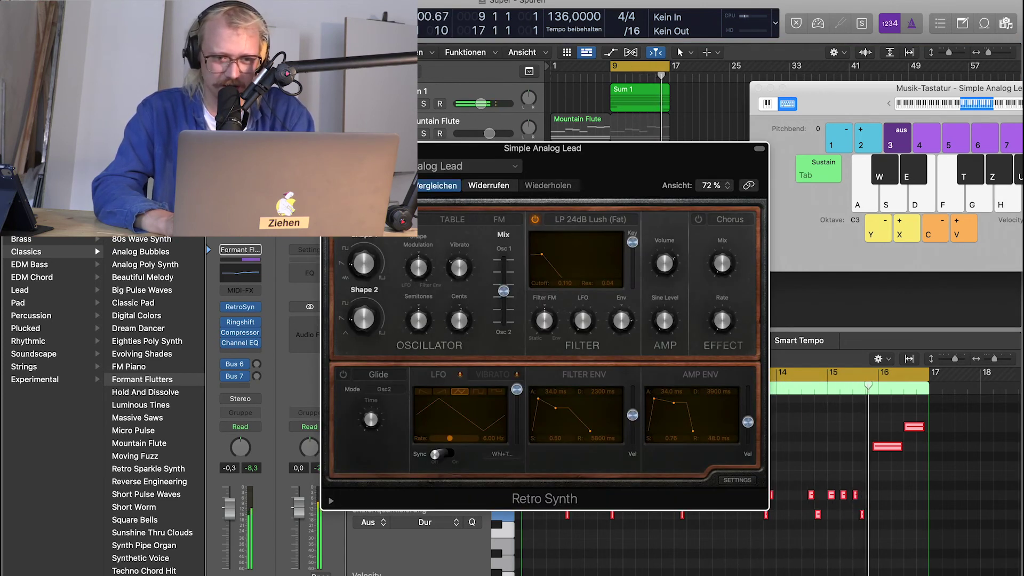
key("bracketright")
key("]")
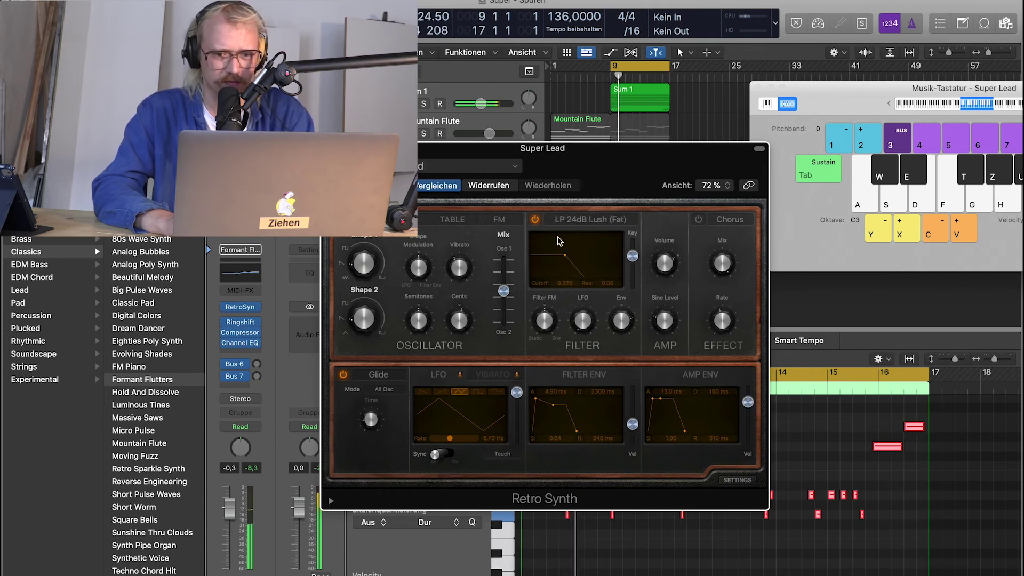
key("]")
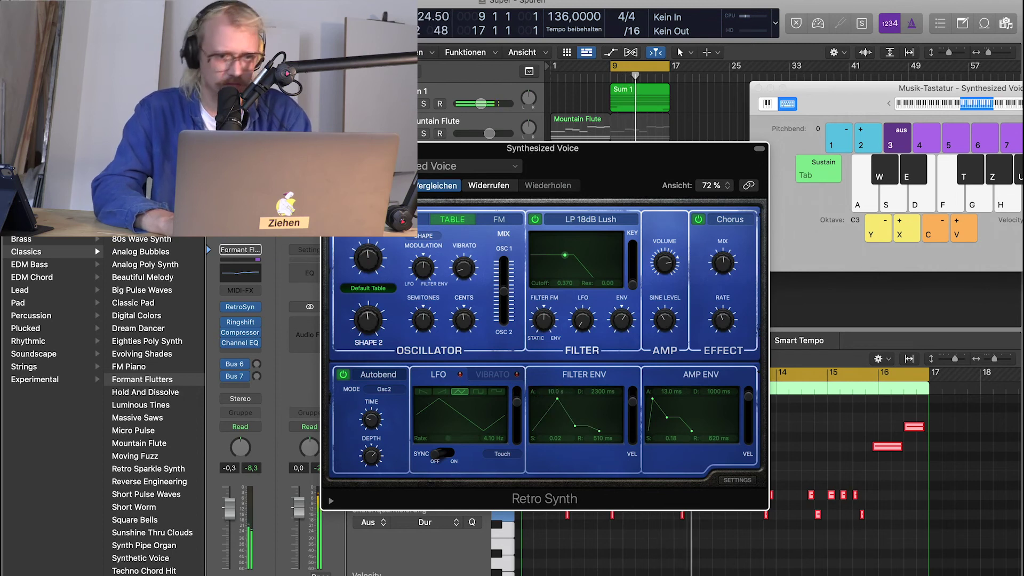
Close the Retro Synth window and delete the Simple Analog Lead region from the Synthesized Voice track.
key("super+w")
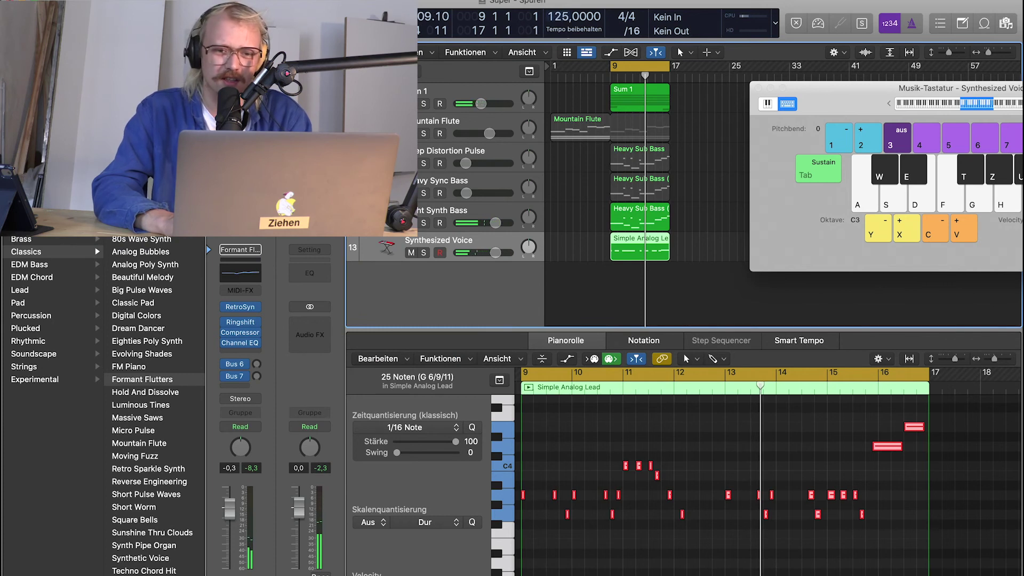
key("space")
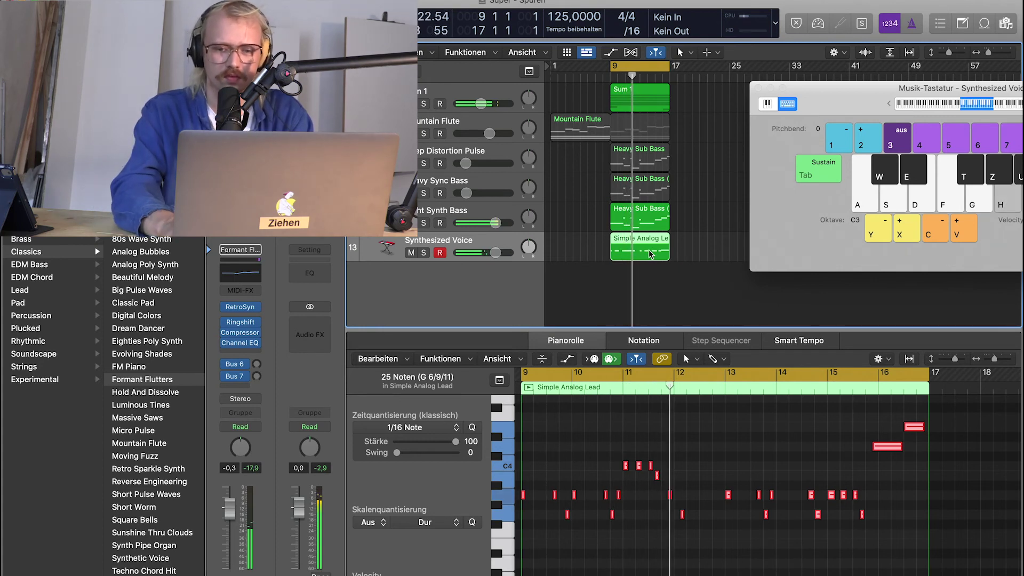
key("Delete")
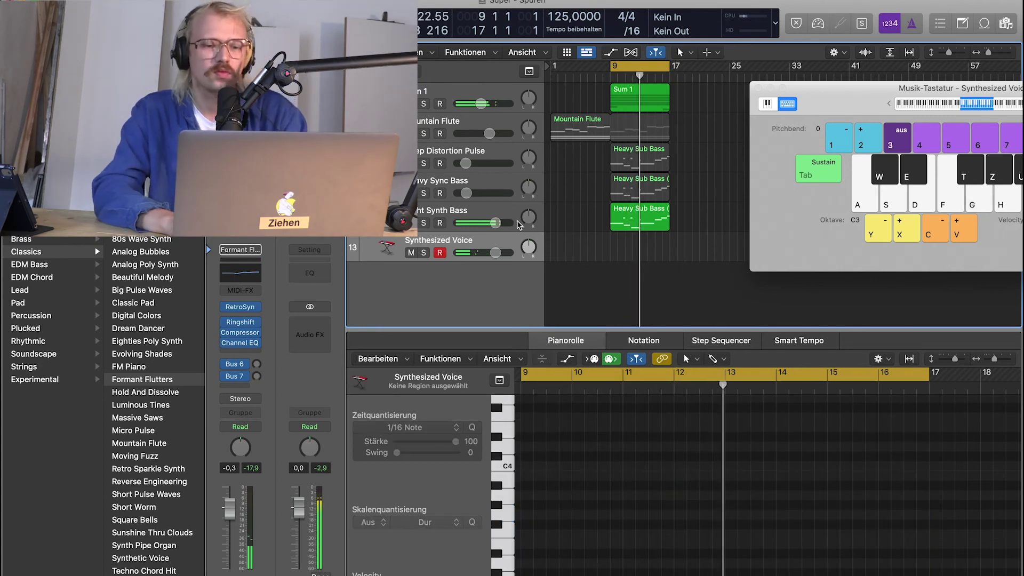
Try out new riff ideas with the musical typing keyboard on the Synthesized Voice sound over the looping beat.
key("a")
key("d")
key("g")
key("s")
key("f")
key("h")
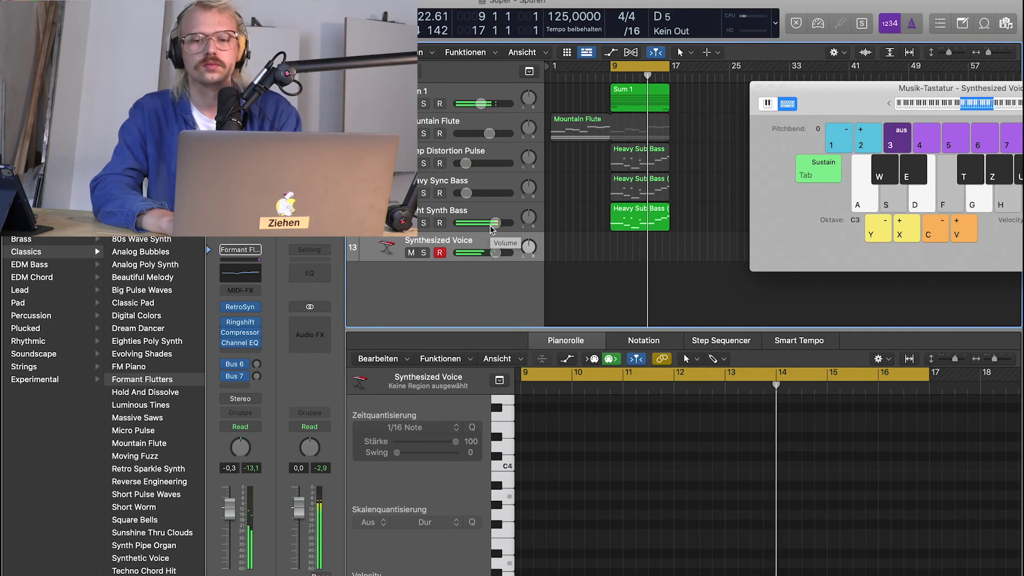
key("d")
key("g")
key("j")
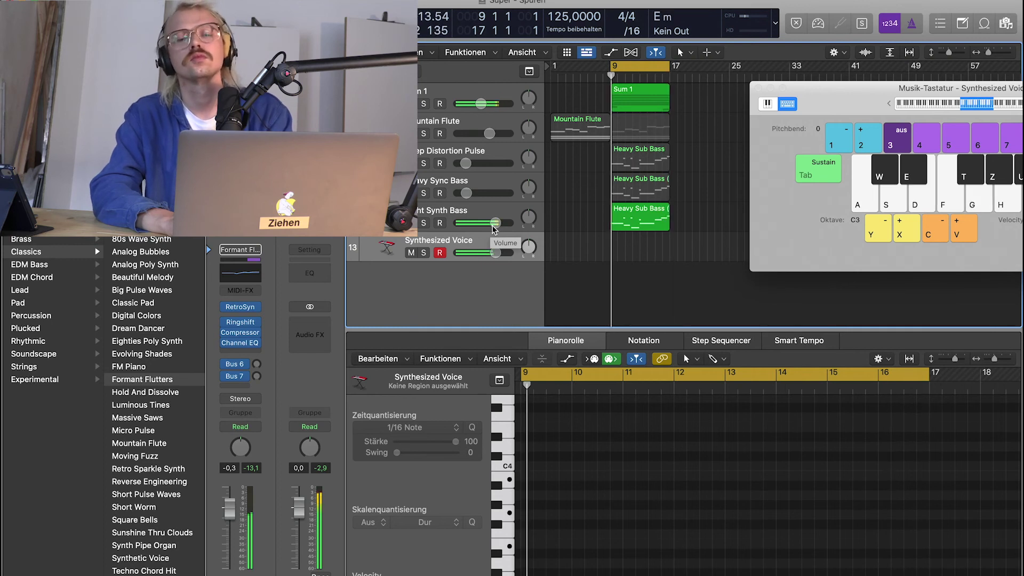
key("d")
key("g")
key("j")
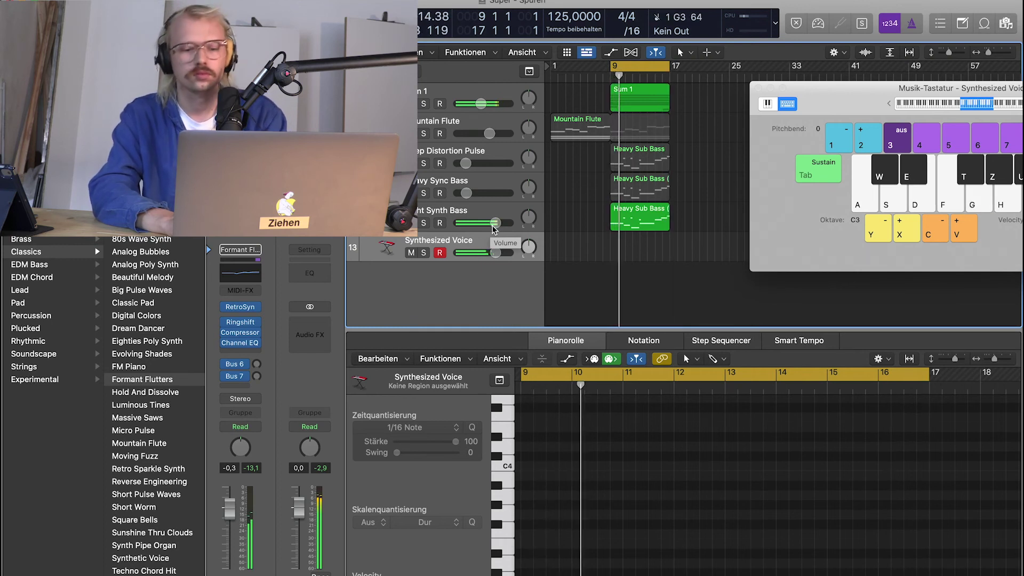
key("d")
key("s")
key("t")
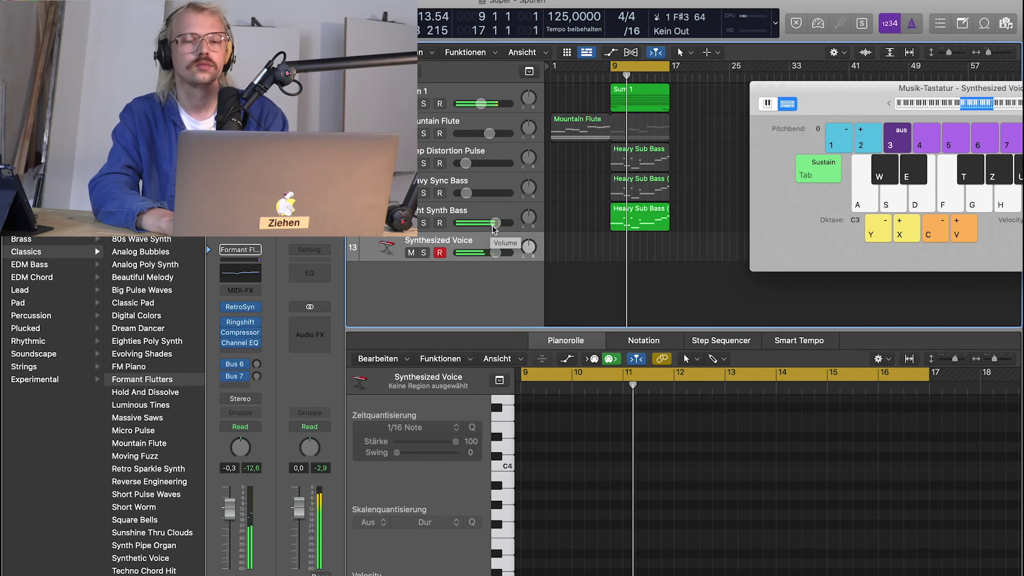
key("r")
key("a")
key("d")
key("g")
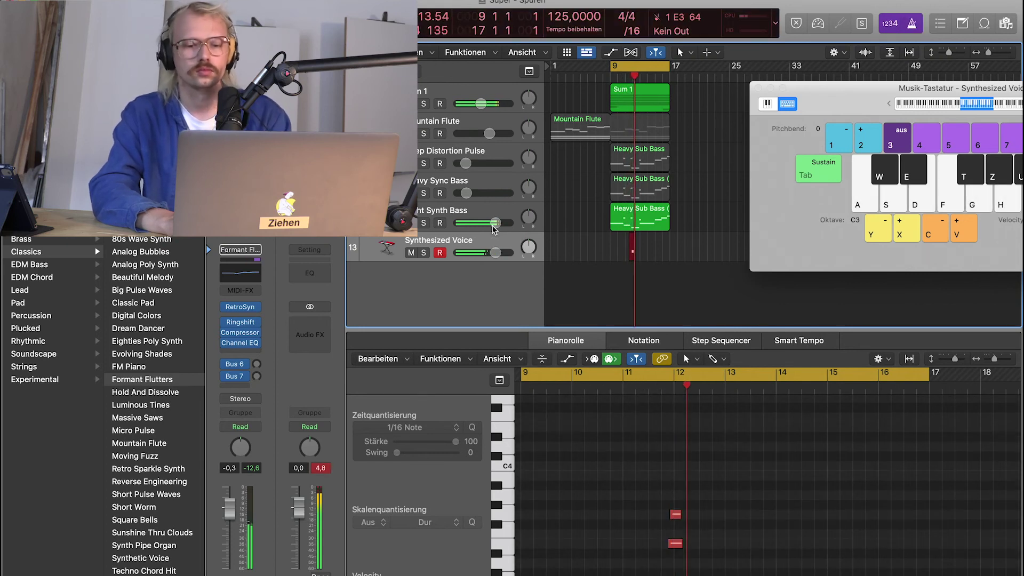
key("d")
key("g")
key("j")
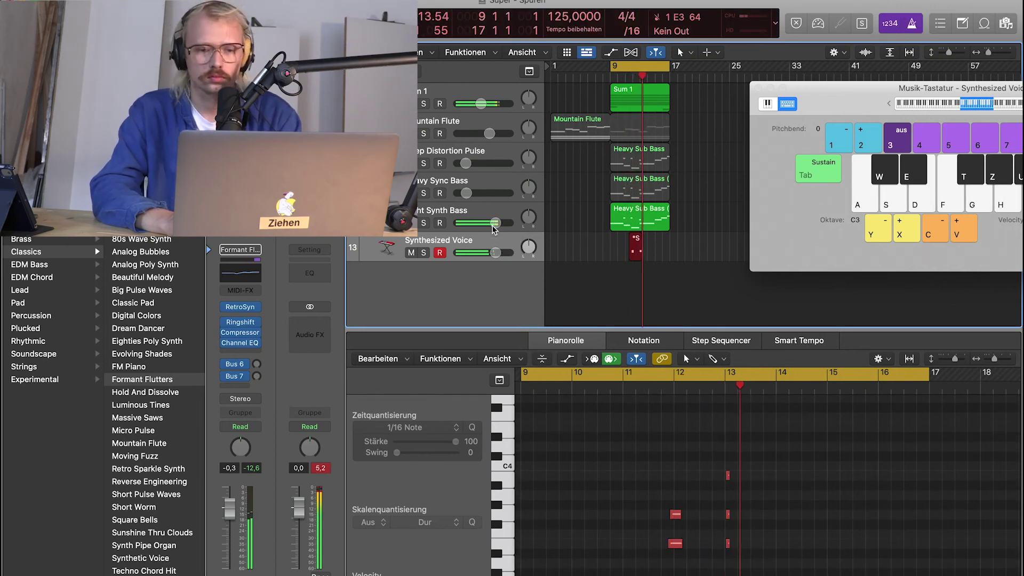
key("space")
key("super+z")
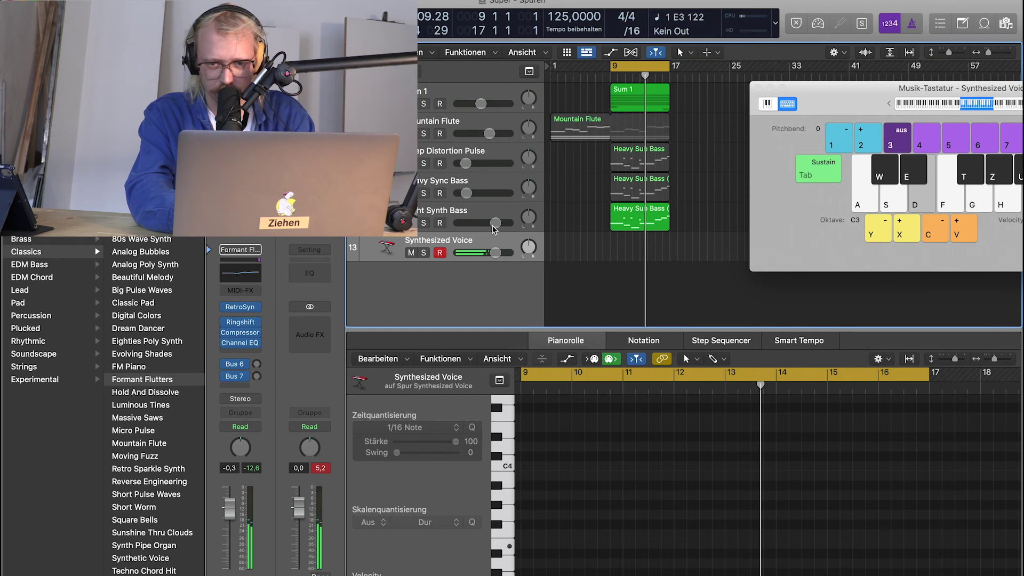
Record a new riff on the Synthesized Voice track from bar 9 to bar 13 with the musical typing keyboard.
key("g")
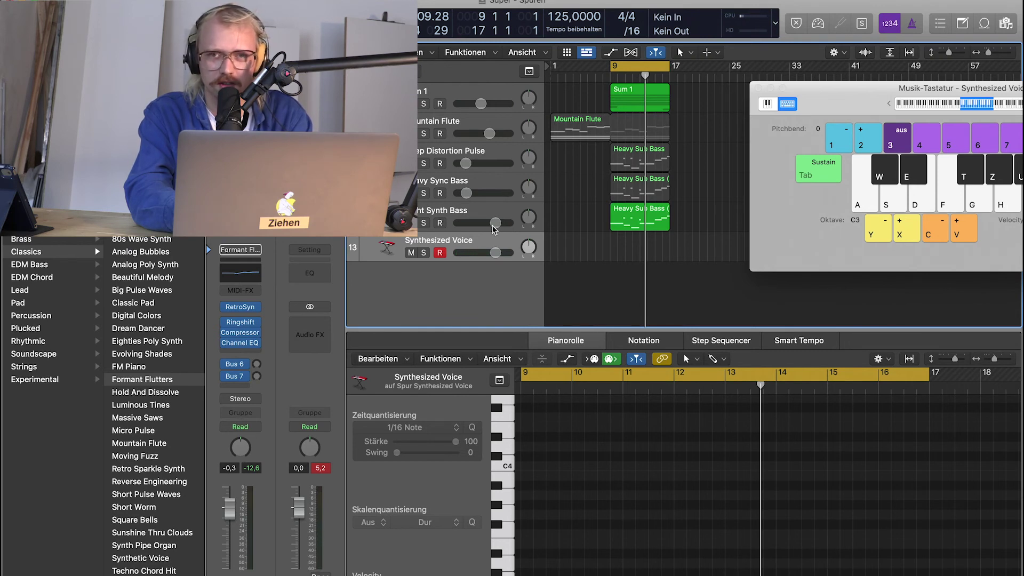
key("r")
key("d")
key("g")
key("h")
key("g")
key("d")
key("g")
key("j")
key("d")
key("g")
key("h")
key("g")
key("h")
key("g")
key("f")
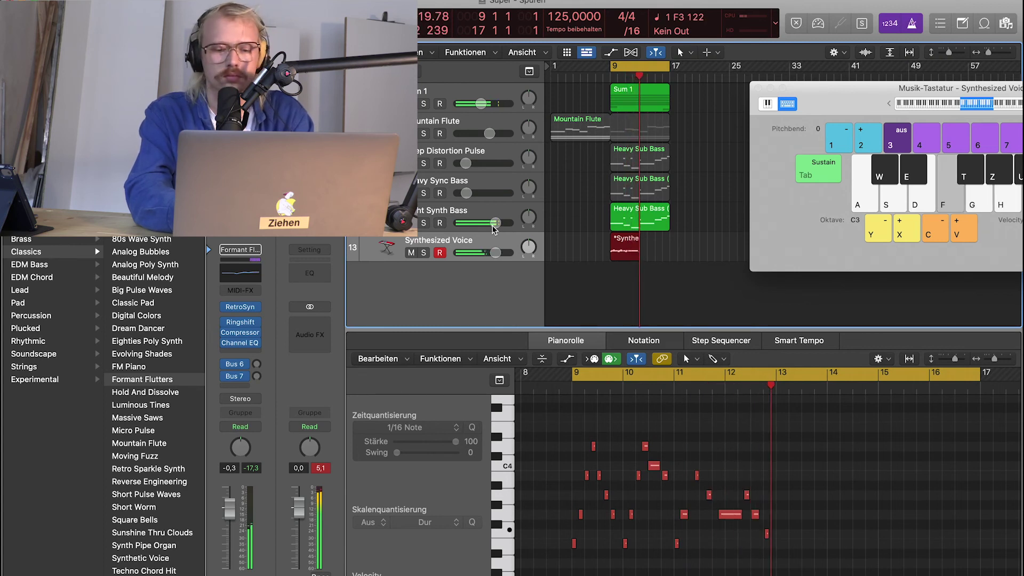
key("space")
Raise the last note of the recorded riff by a semitone, then select all its notes and play the section.
left_click(715, 525)
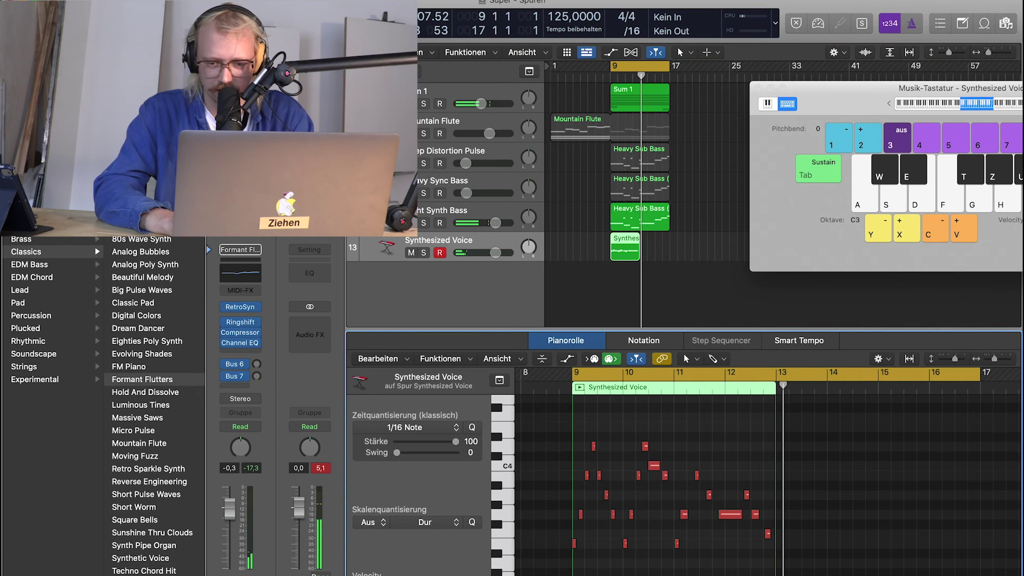
left_click_drag(769, 540, 769, 525)
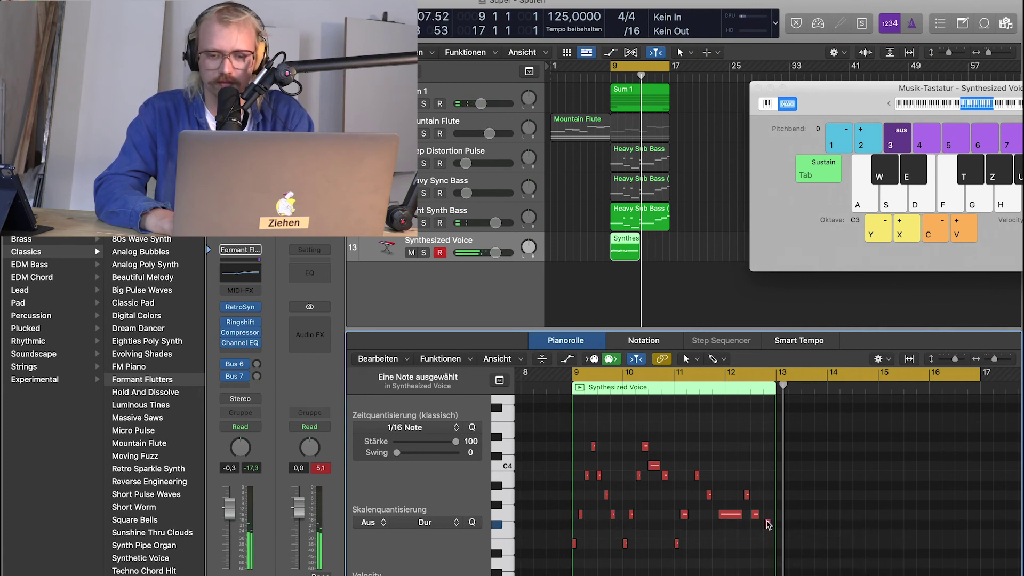
key("super+a")
key("space")
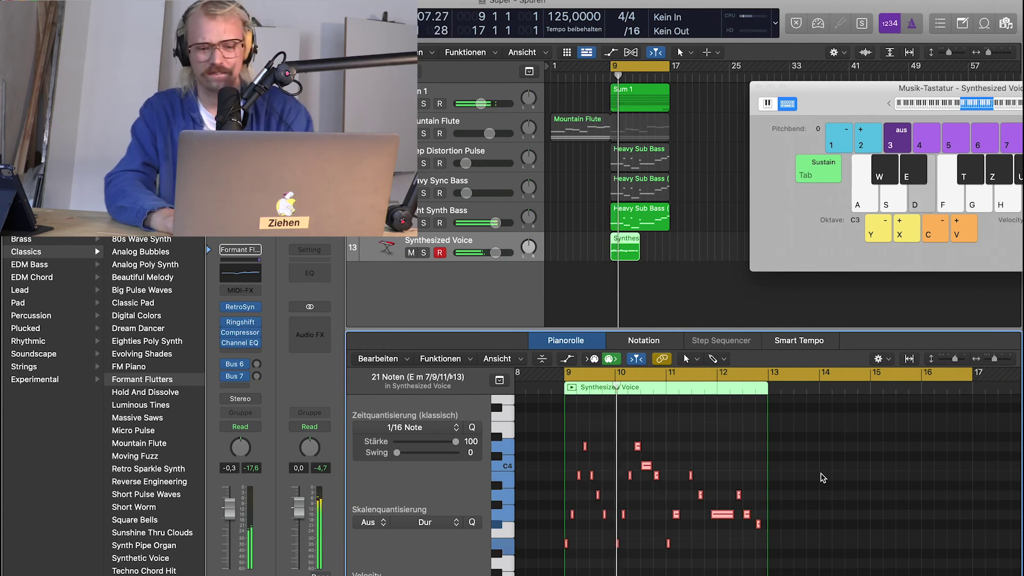
left_click_drag(638, 239, 670, 242)
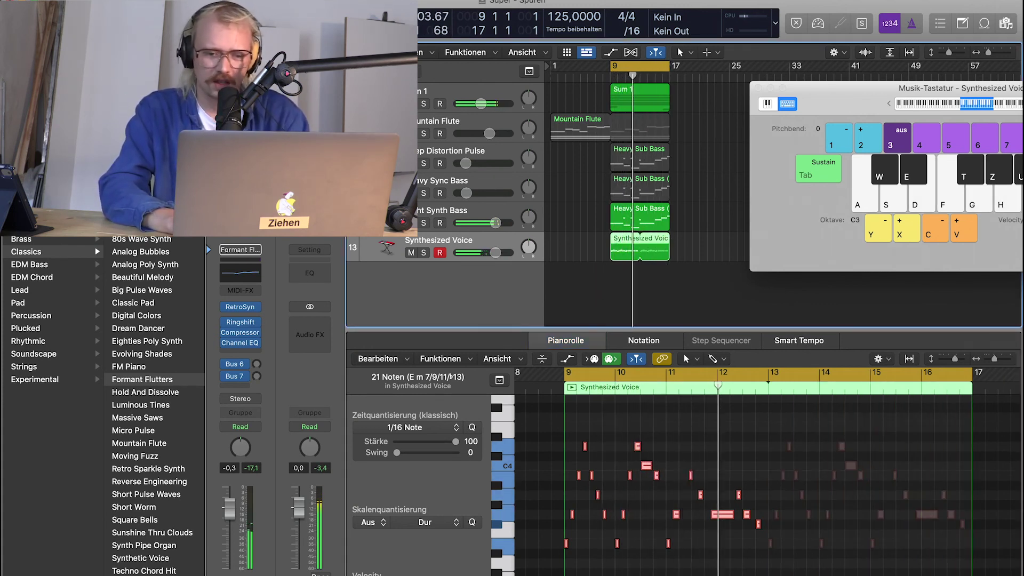
left_click(669, 416)
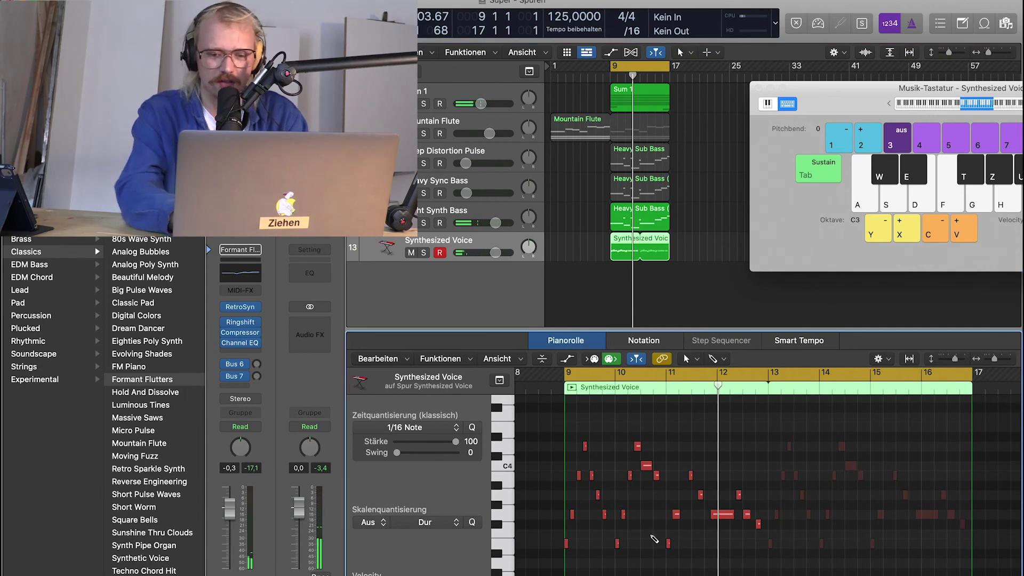
key("super+z")
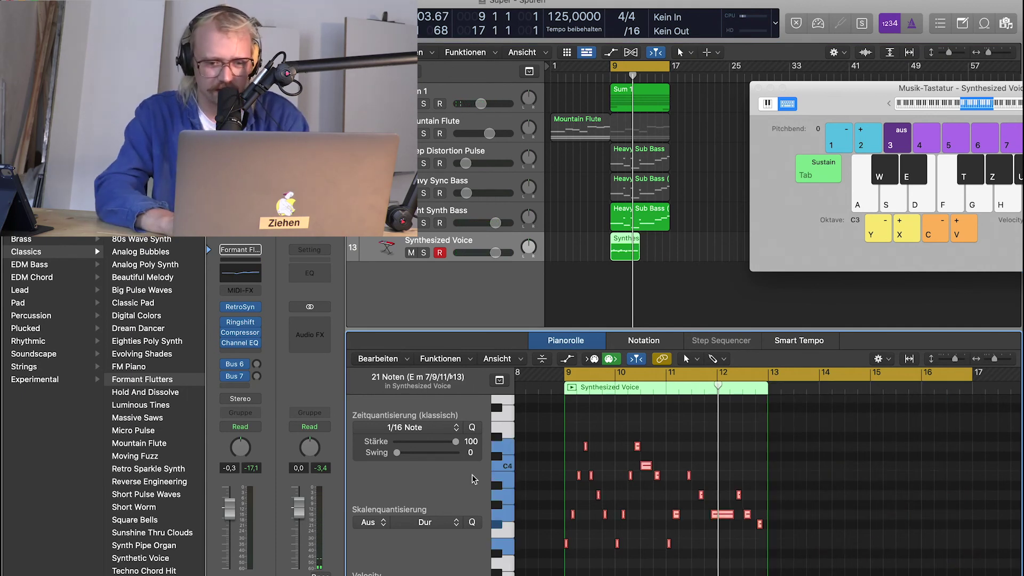
Quantize the riff's notes to 1/8 Note and loop the Synthesized Voice region out to bar 17.
left_click(456, 429)
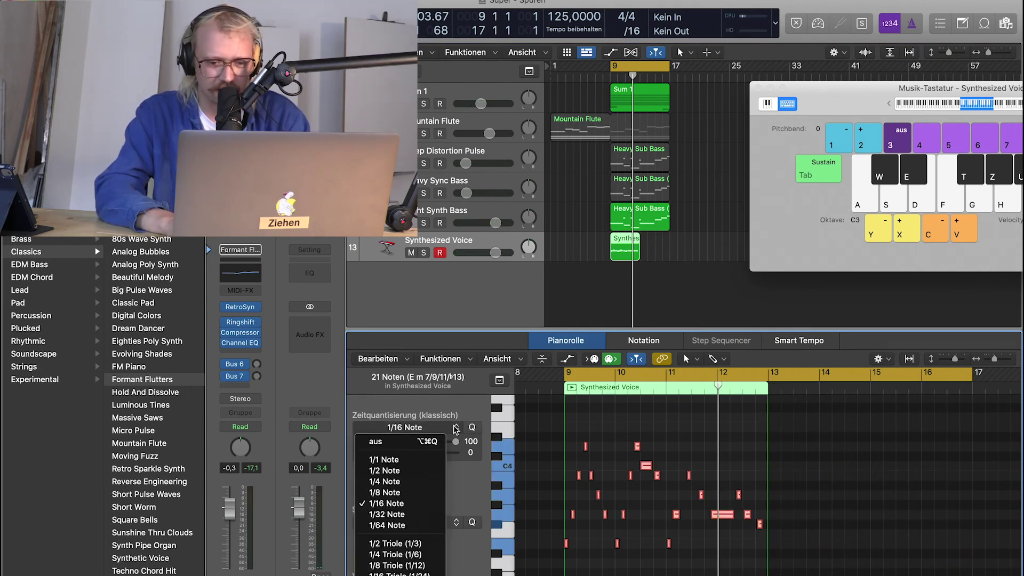
left_click(414, 494)
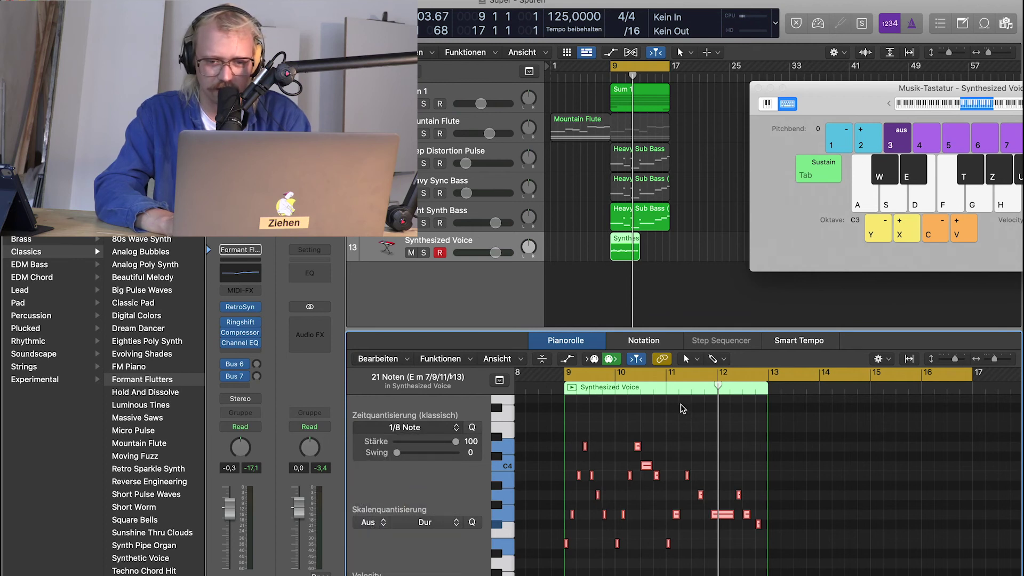
key("space")
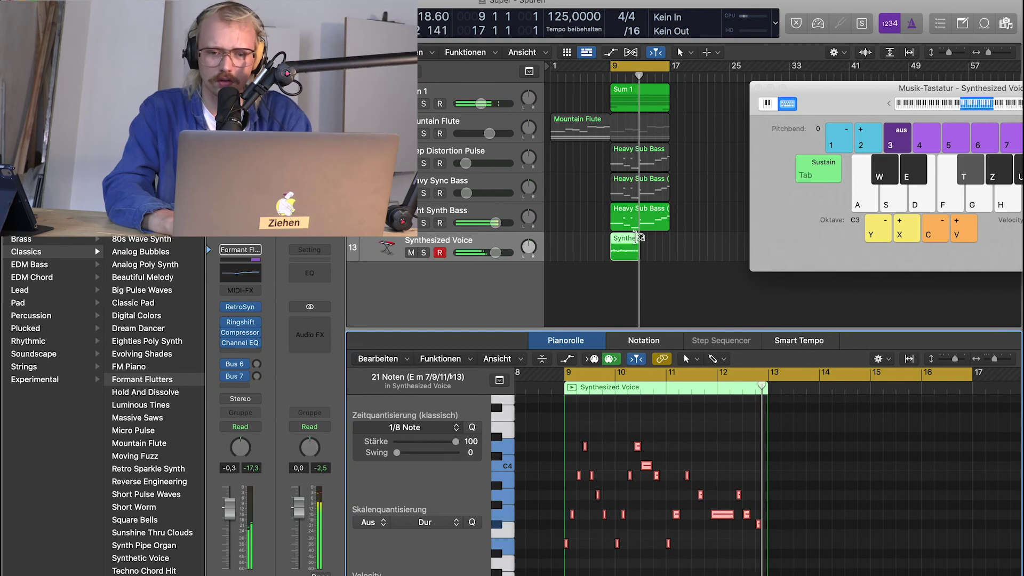
left_click_drag(640, 238, 670, 238)
key("space")
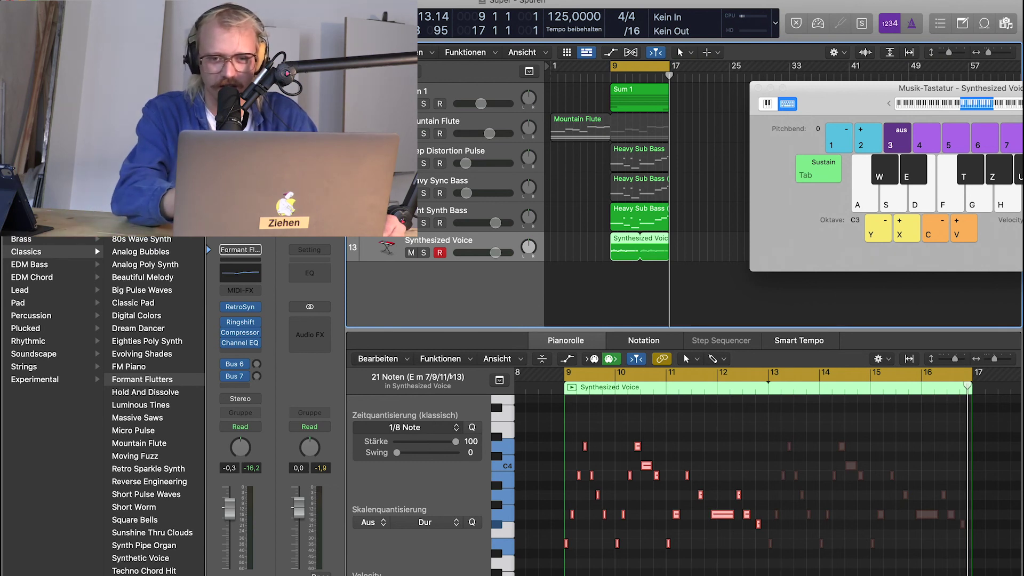
key("space")
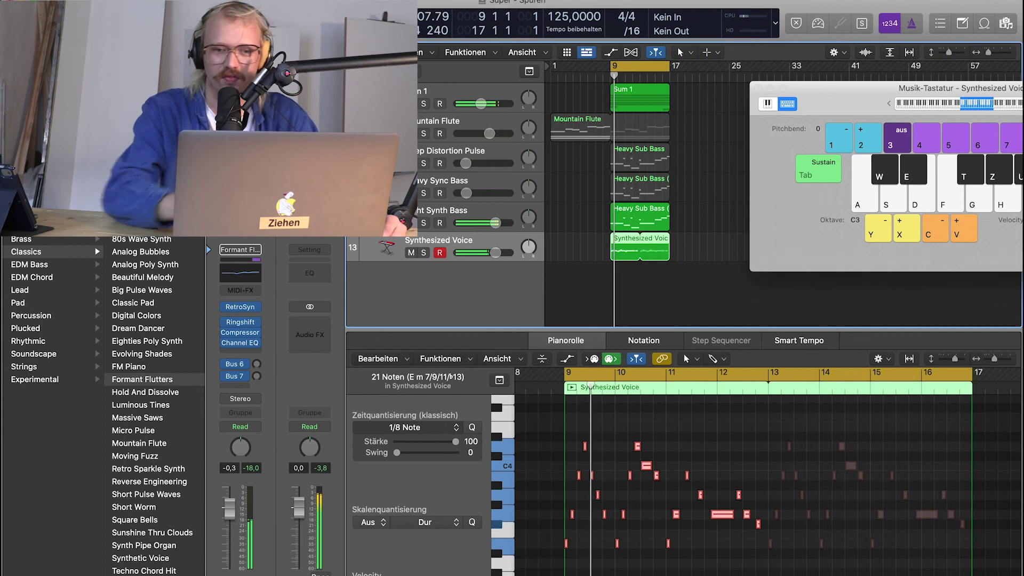
Listen to the Sum 1 track and the Synthesized Voice track soloed one after the other during playback.
left_click(424, 104)
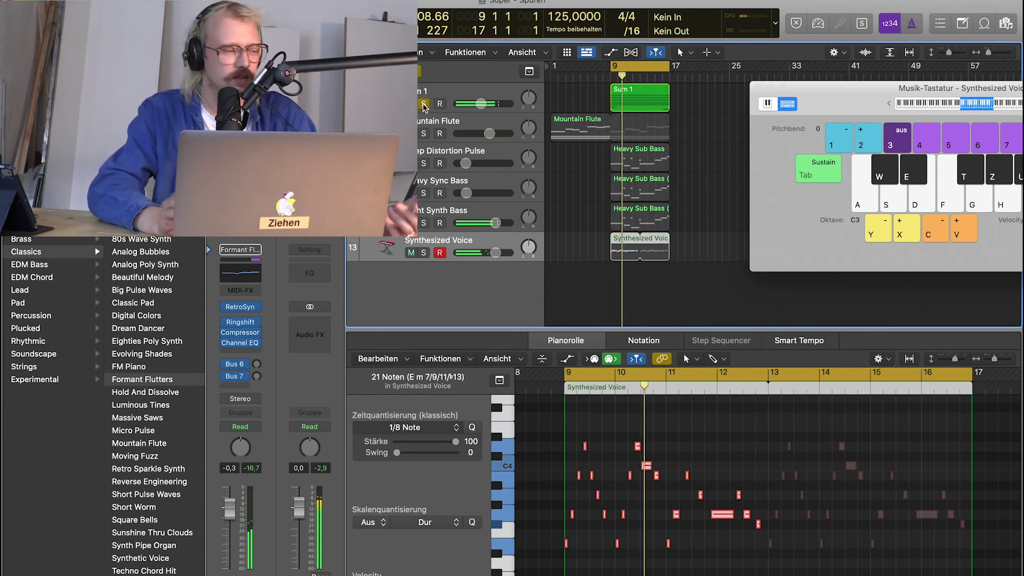
key("g")
key("d")
key("h")
key("g")
key("h")
key("g")
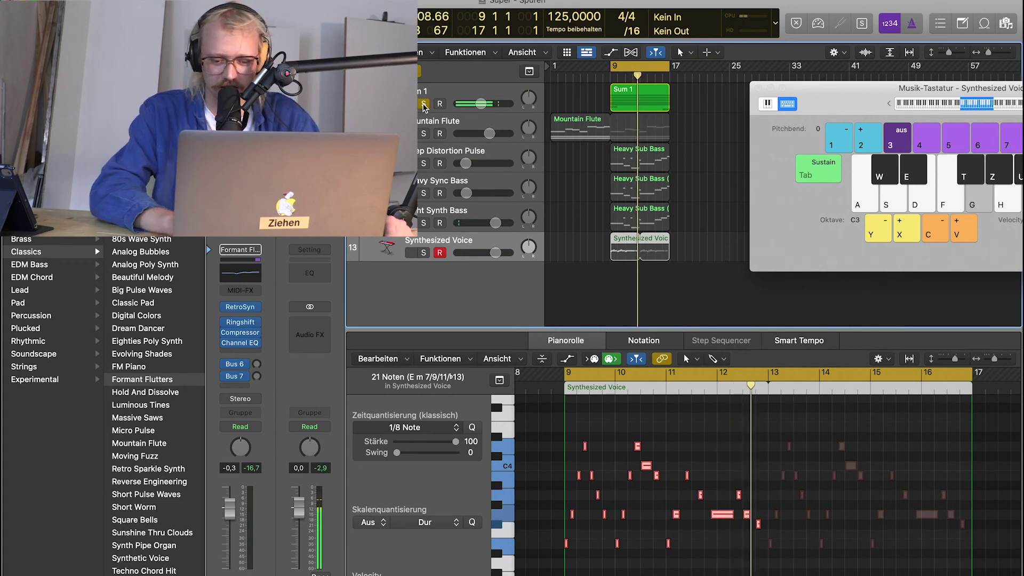
key("g")
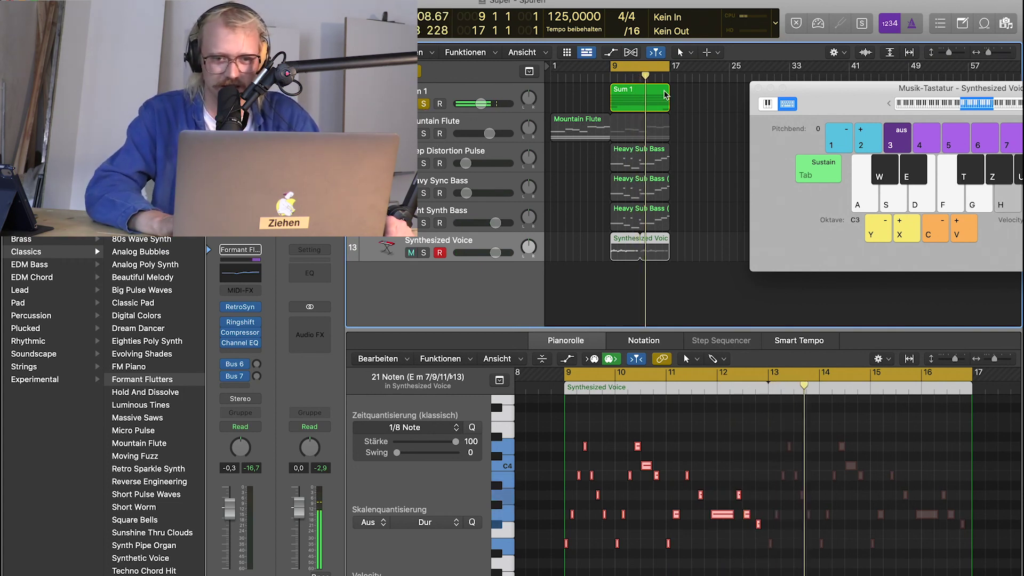
left_click(424, 104)
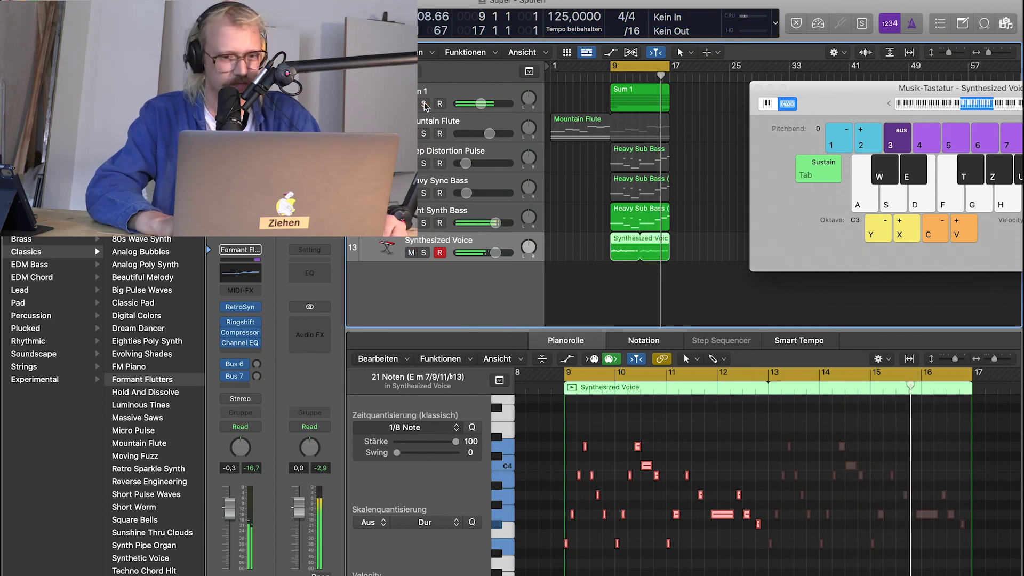
left_click(424, 253)
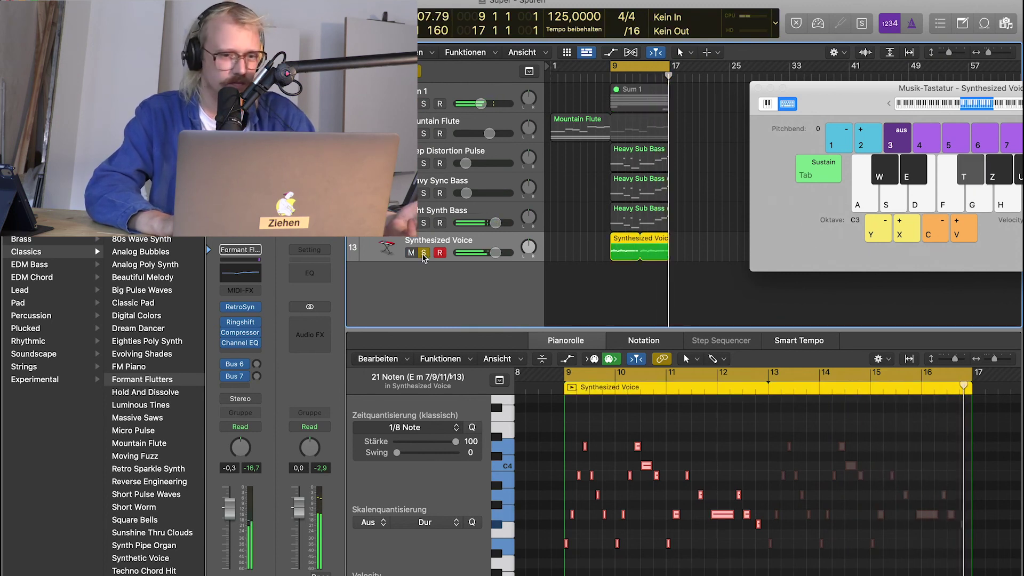
left_click(423, 252)
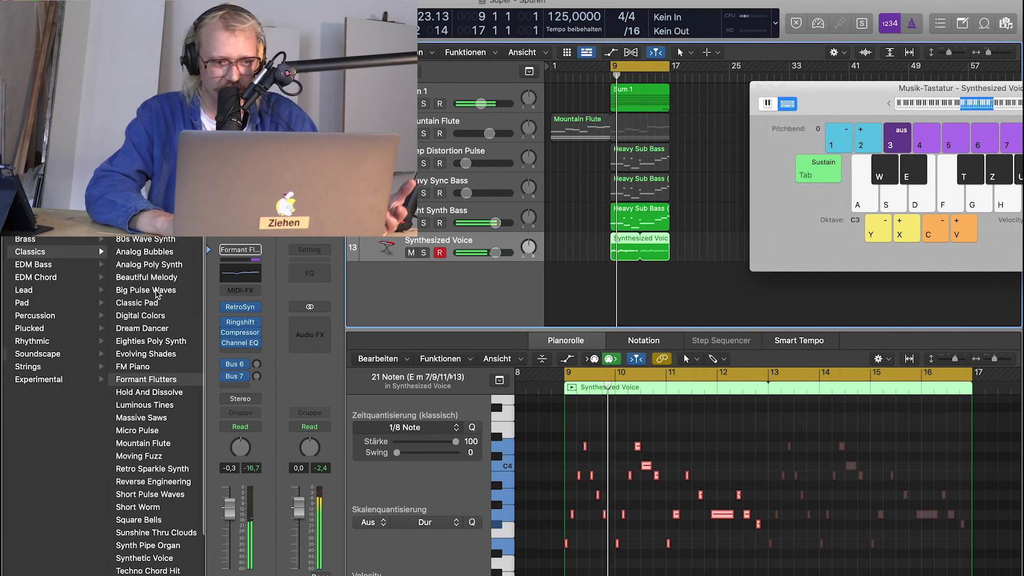
Add a new software instrument track below Synthesized Voice and load the user patch Retro_Strings on it.
scroll(159, 293, "left", 3)
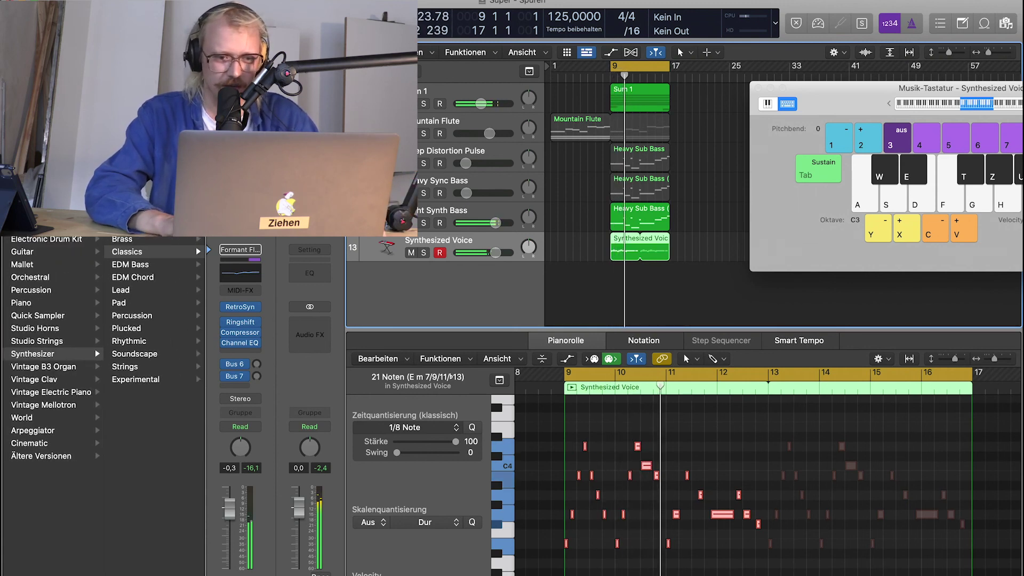
left_click(388, 71)
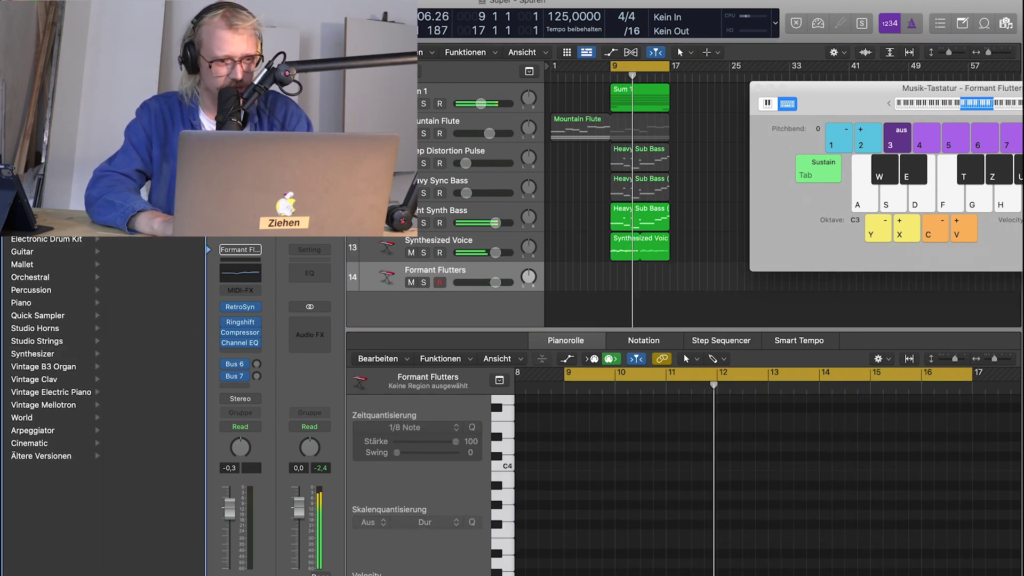
left_click(45, 237)
left_click(45, 213)
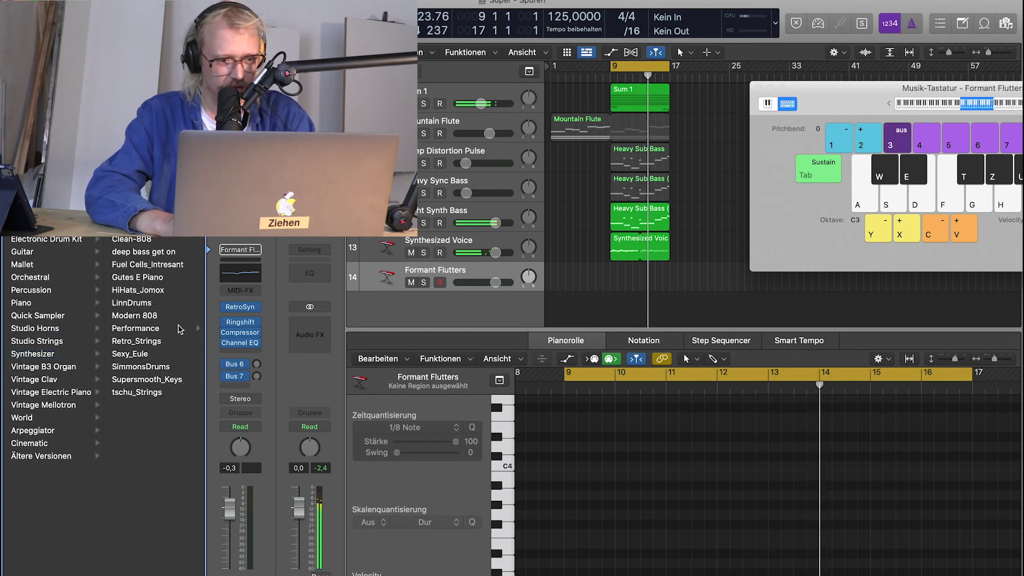
left_click(154, 330)
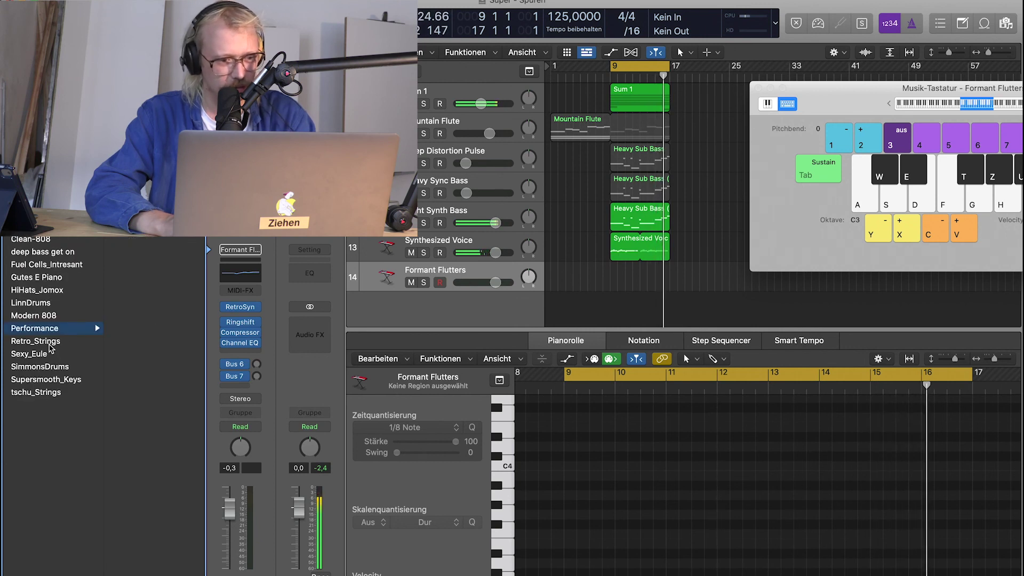
left_click(50, 343)
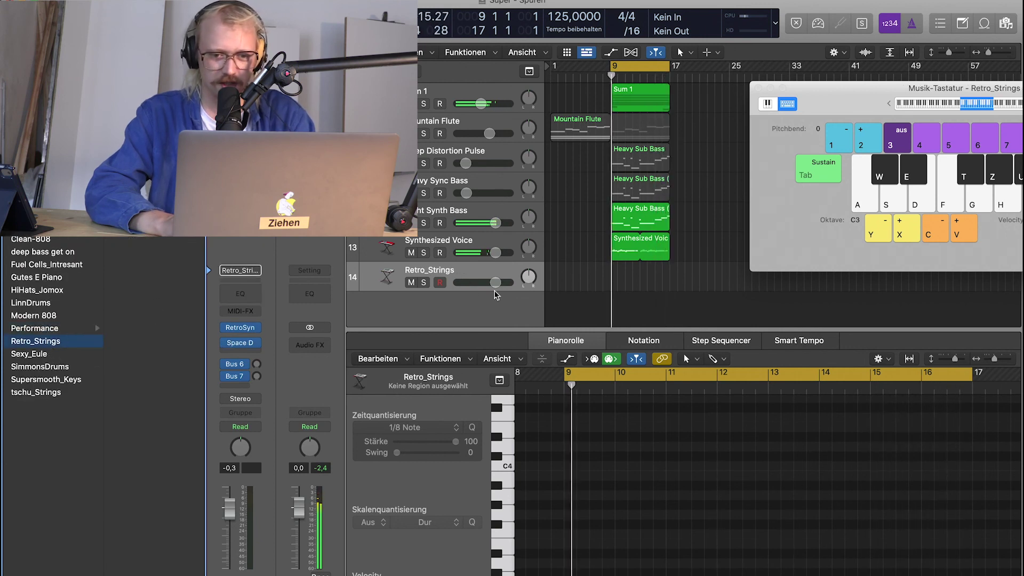
Copy the Synthesized Voice region to the Retro_Strings track at bar 9 and lower that track's volume to -4.4 dB.
left_click(627, 249)
left_click_drag(627, 251, 627, 281)
left_click_drag(493, 288, 484, 288)
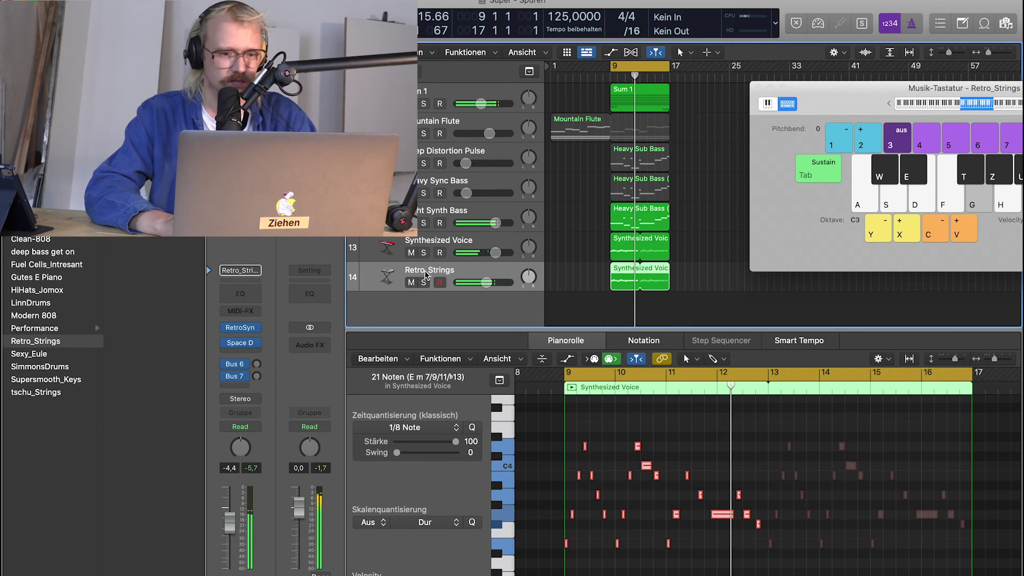
In the Retro_Strings track's Retro Synth, open the filter cutoff to 0.978 and set the amp envelope to about 76 ms attack and 0.83 sustain.
mouse_move(250, 328)
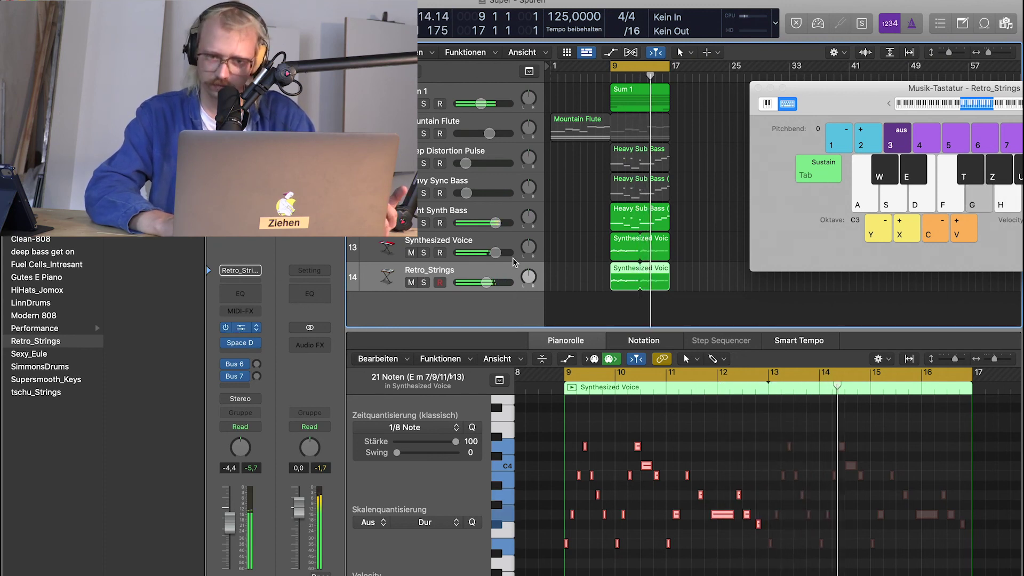
left_click(238, 332)
left_click_drag(590, 256, 621, 257)
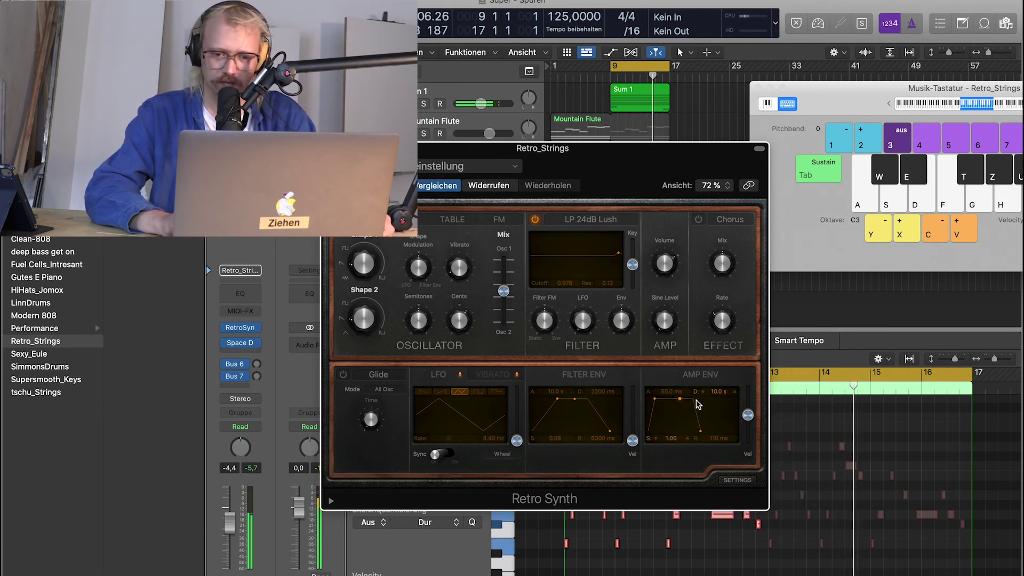
mouse_move(654, 400)
left_mouse_down()
mouse_move(725, 407)
mouse_move(659, 401)
left_mouse_up()
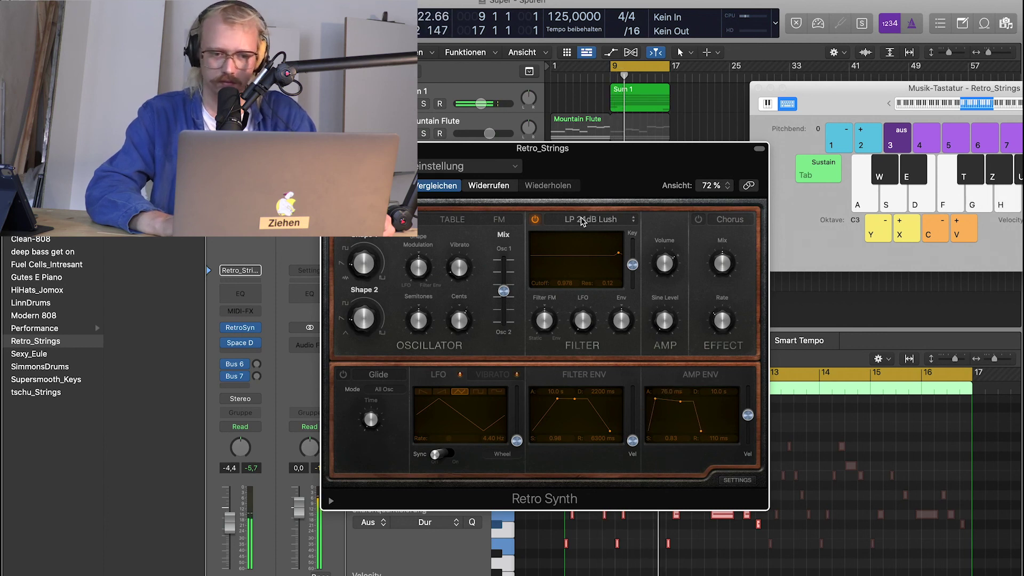
left_click(332, 149)
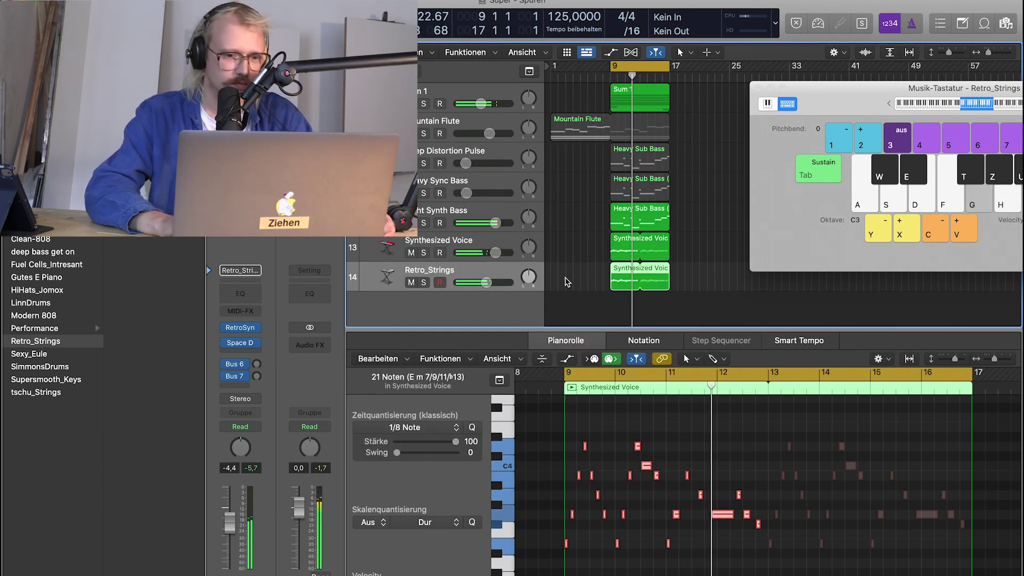
Set the Retro_Strings track's volume to -6.4 dB.
left_click_drag(484, 292, 479, 292)
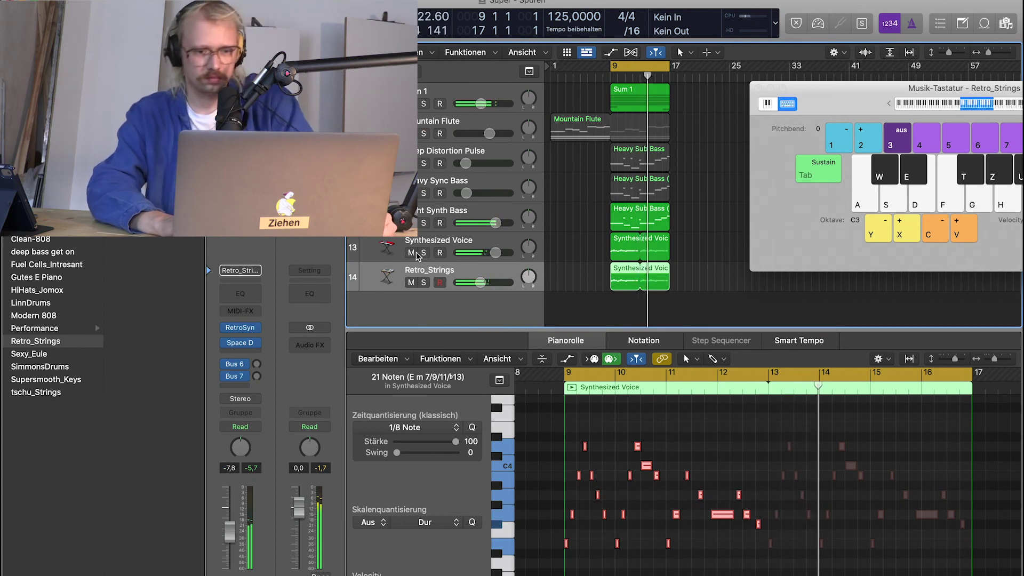
left_click_drag(480, 283, 485, 285)
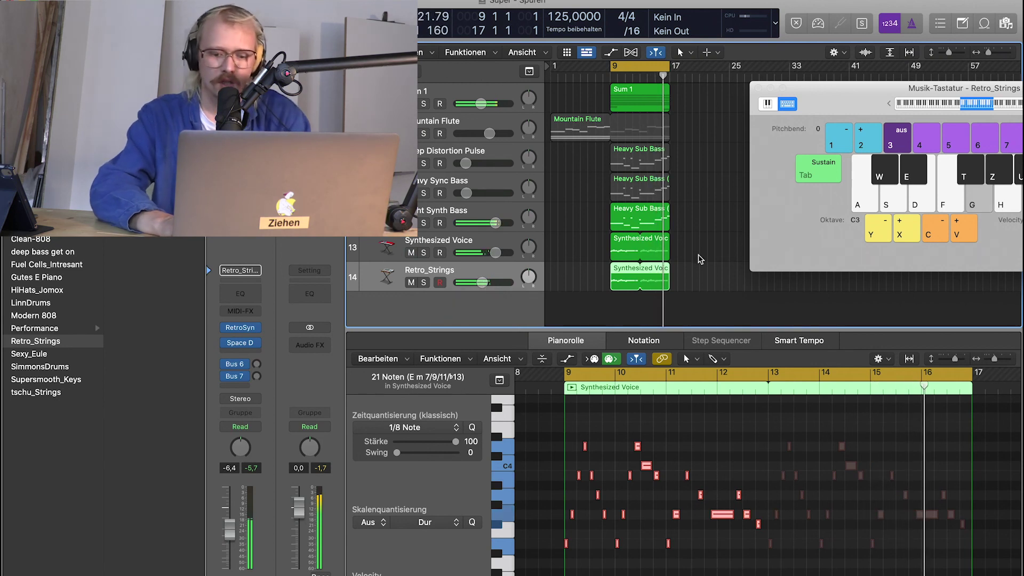